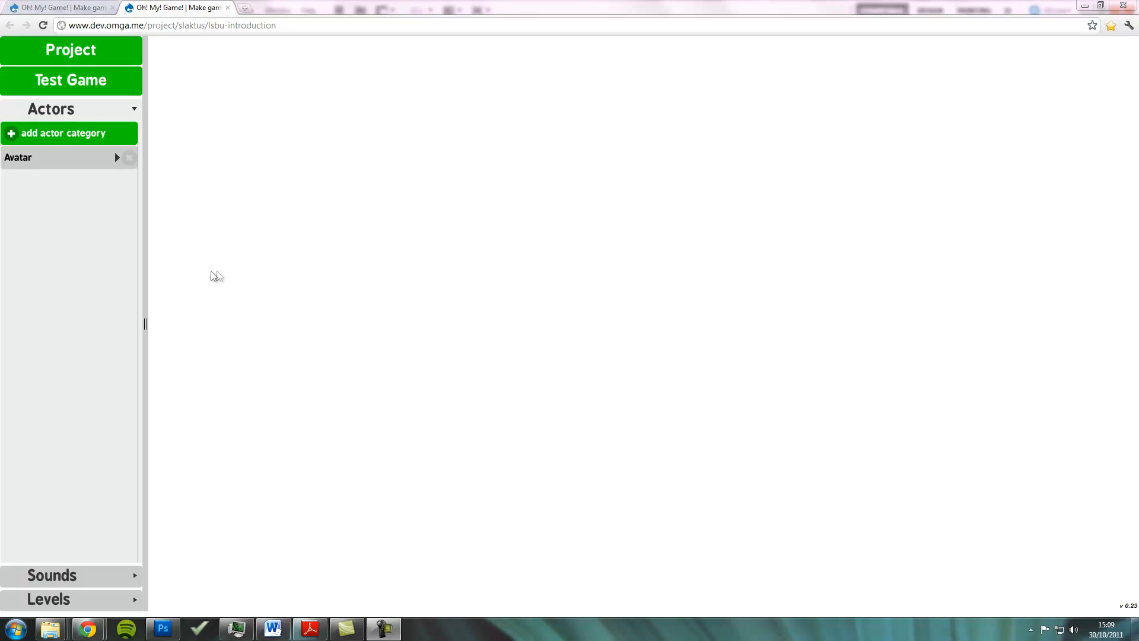
# - Open the Avatar actor and examine the logic of its Movement and Camera_control behaviours
pyautogui.click(48, 158)
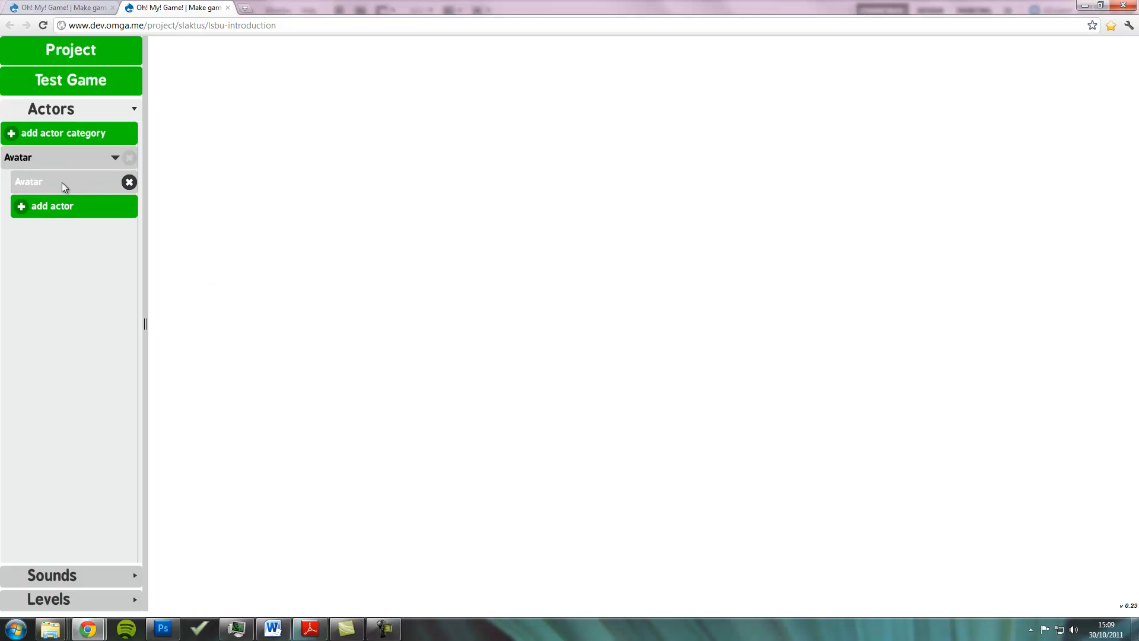
pyautogui.click(61, 183)
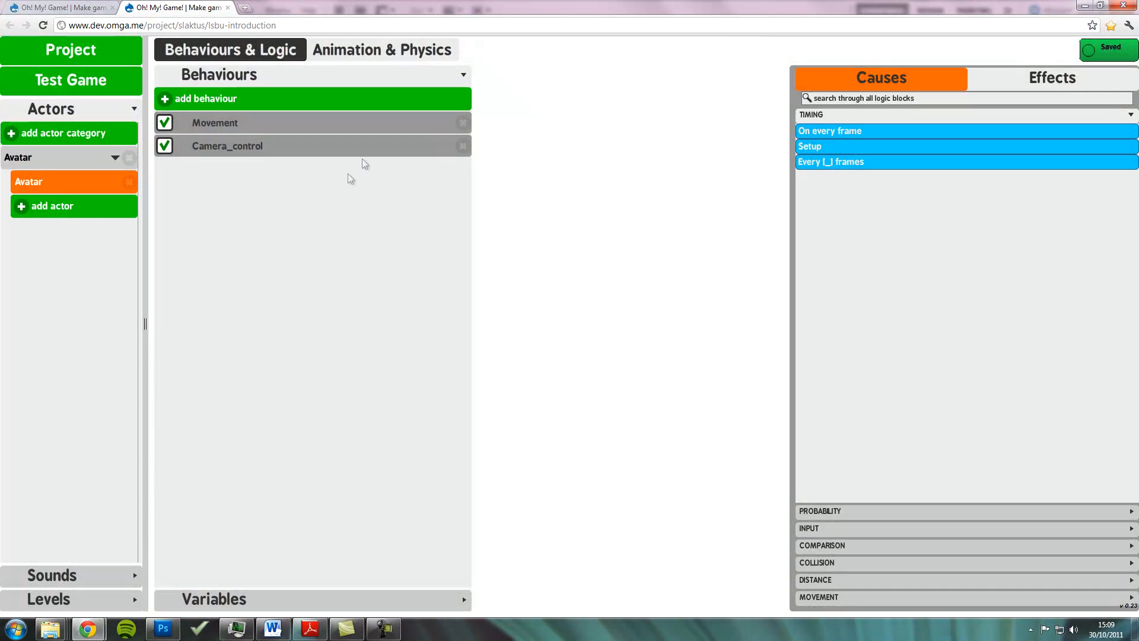
pyautogui.click(388, 126)
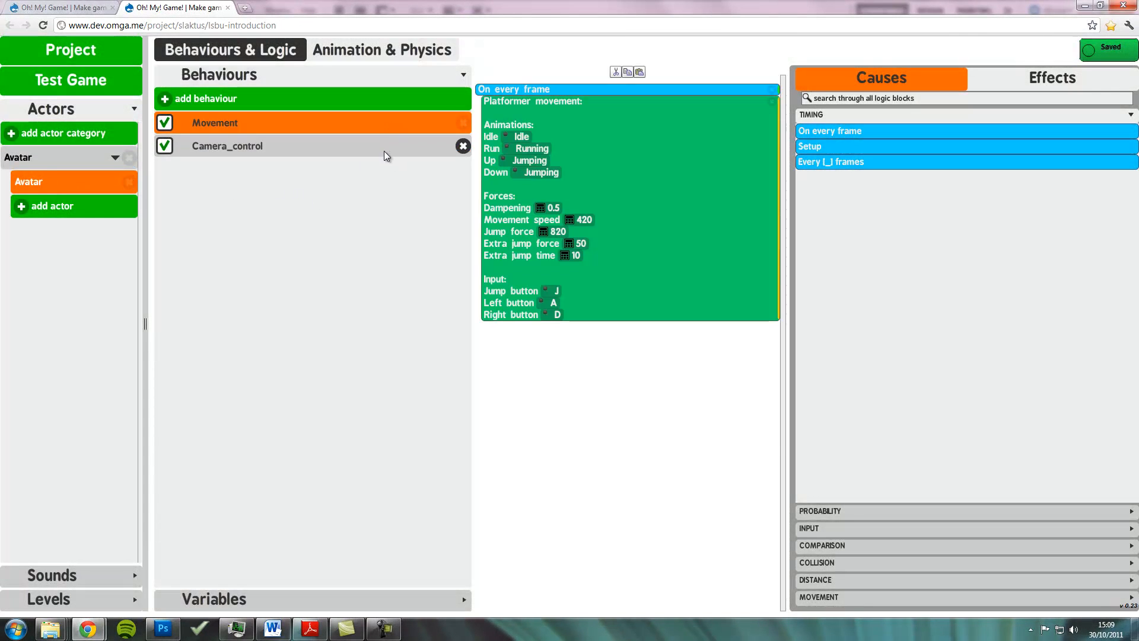
pyautogui.click(383, 146)
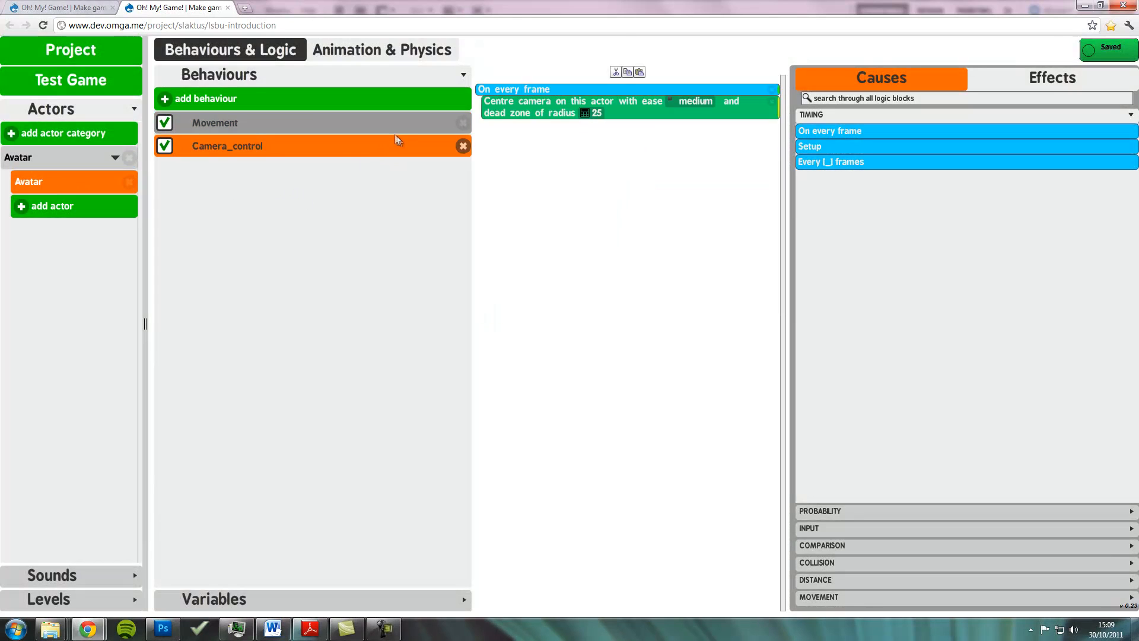
pyautogui.click(398, 127)
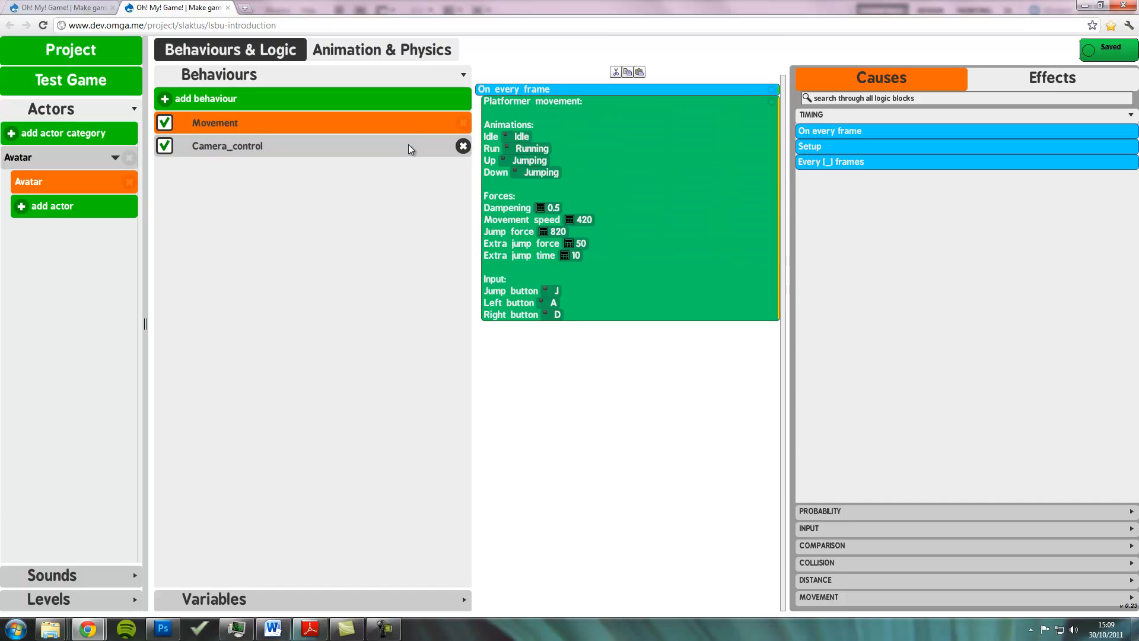
pyautogui.click(385, 152)
pyautogui.click(389, 127)
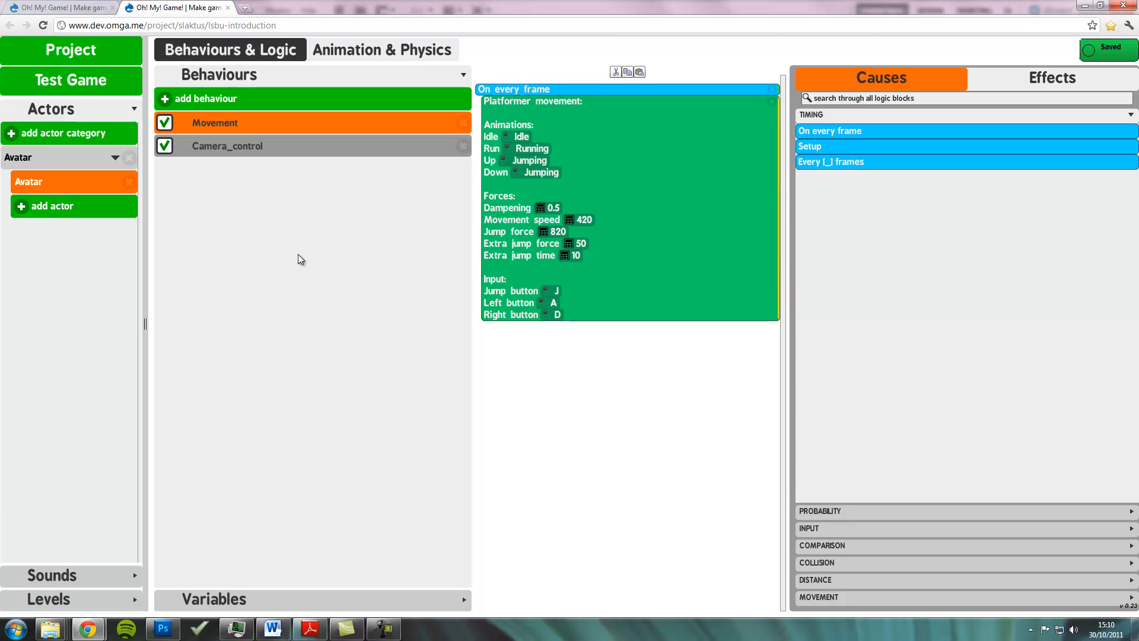
# - Add an actor category named Collectables
pyautogui.click(77, 138)
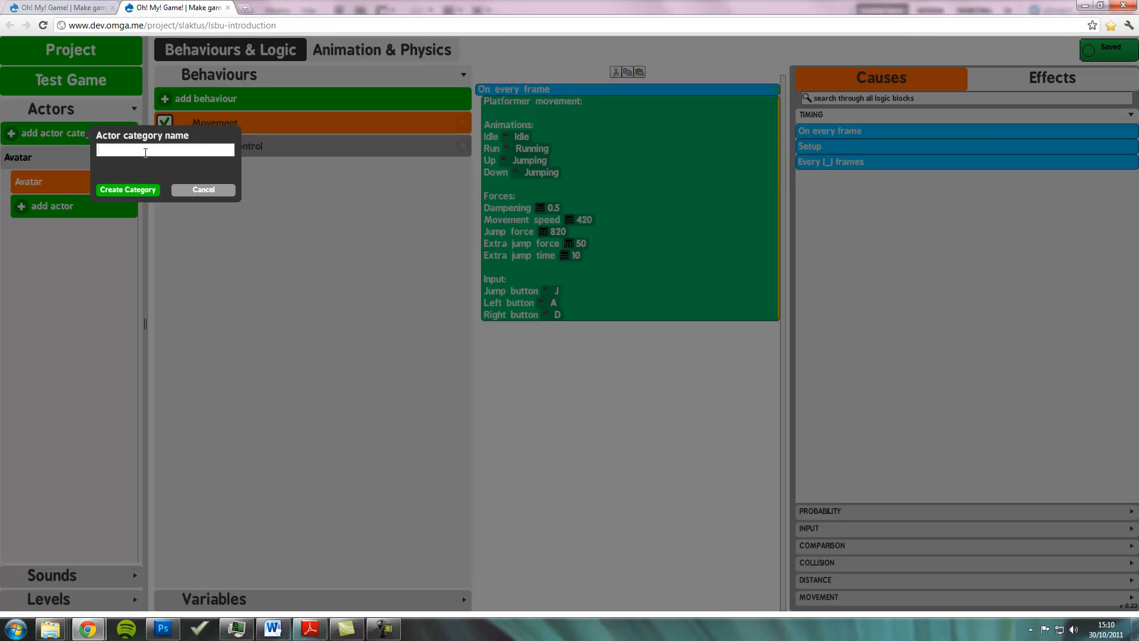
pyautogui.write('Collectables')
pyautogui.click(138, 190)
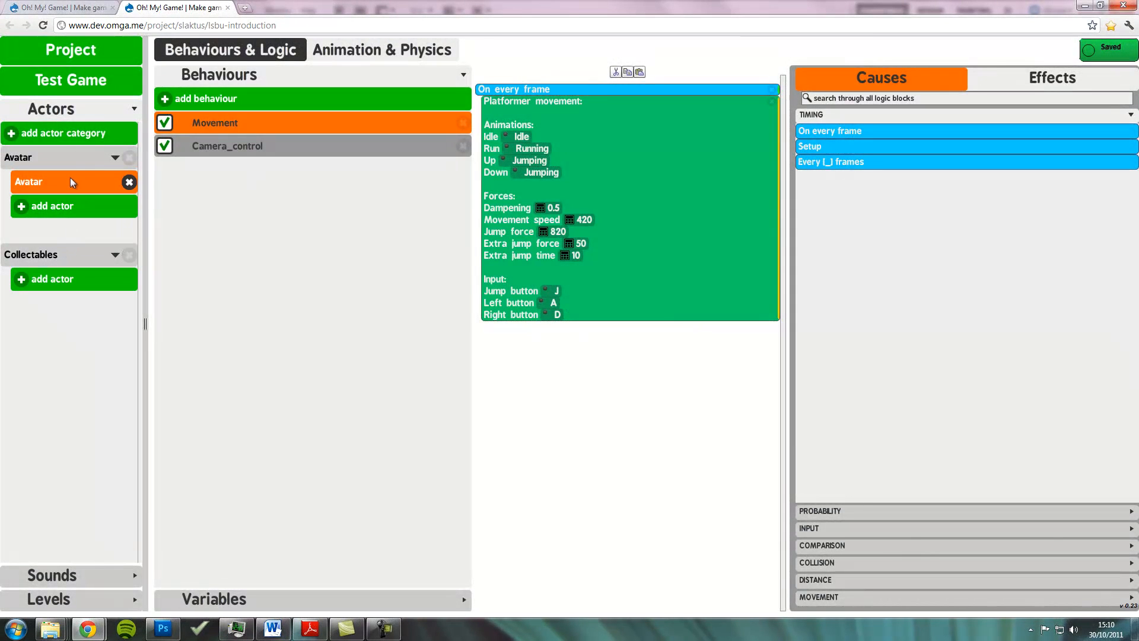
pyautogui.click(73, 159)
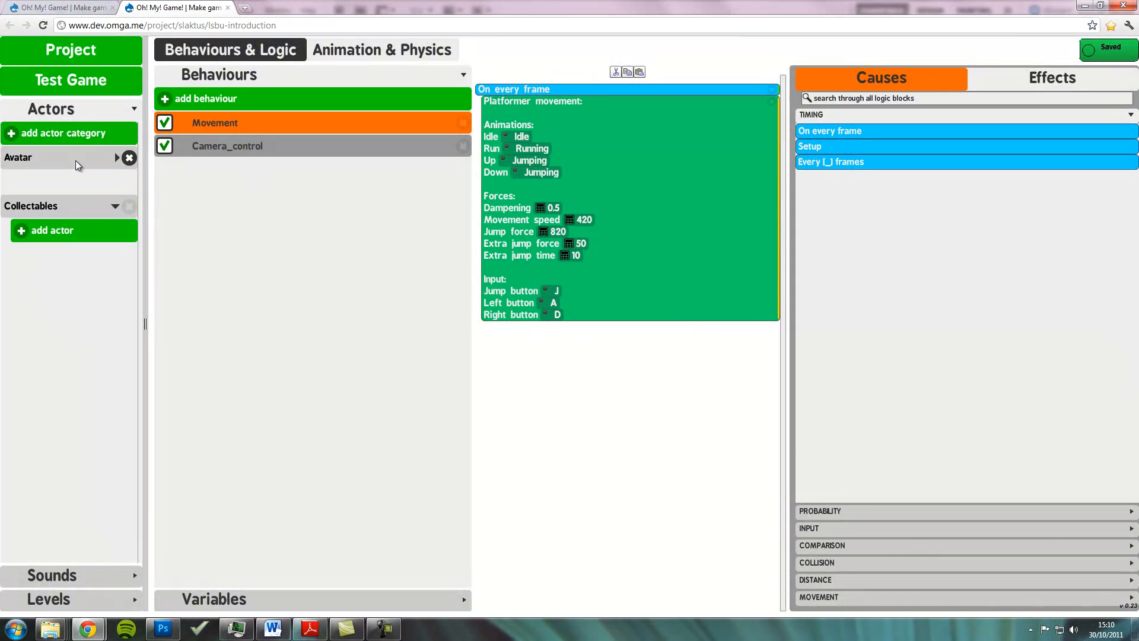
pyautogui.click(72, 162)
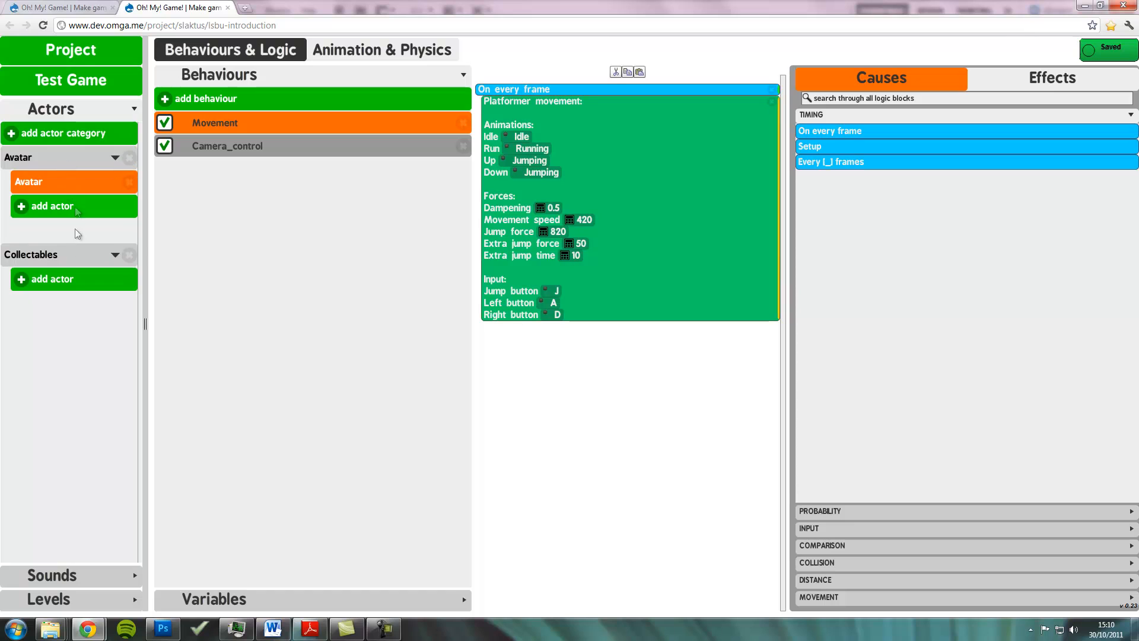
# - Add an actor named Coin to the Collectables category and open it
pyautogui.click(73, 289)
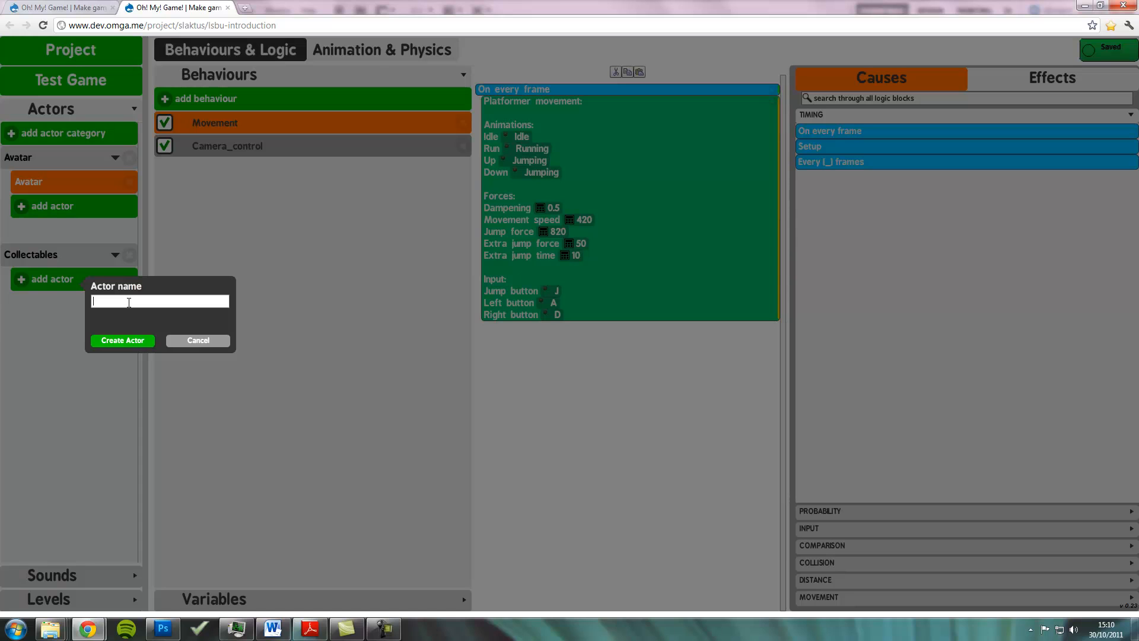
pyautogui.write('Coins')
pyautogui.click(132, 342)
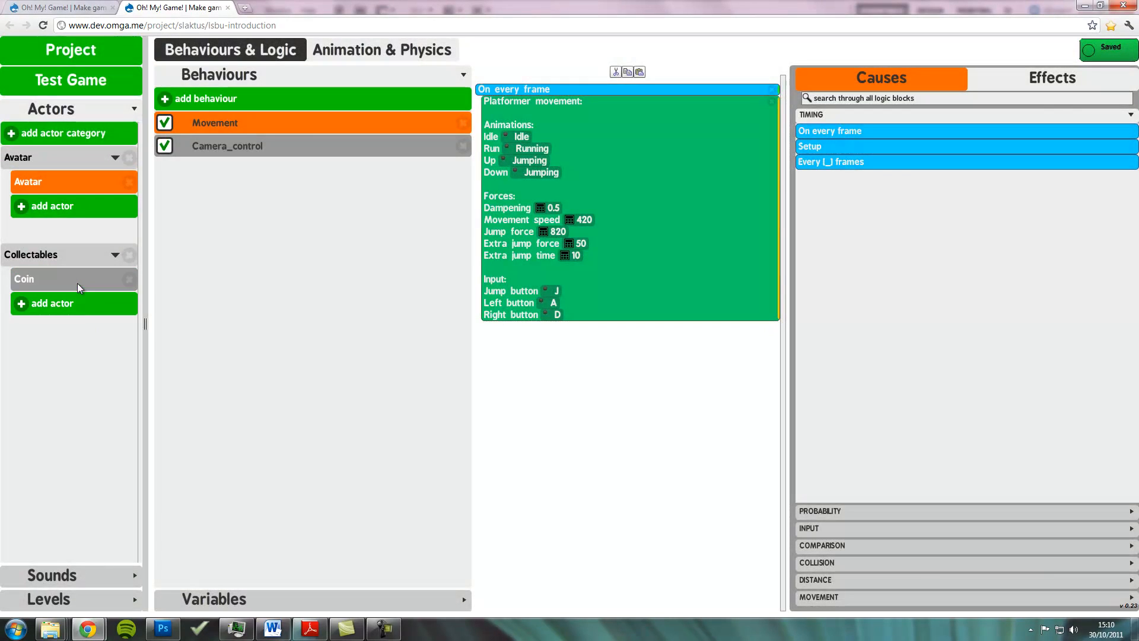
pyautogui.click(75, 283)
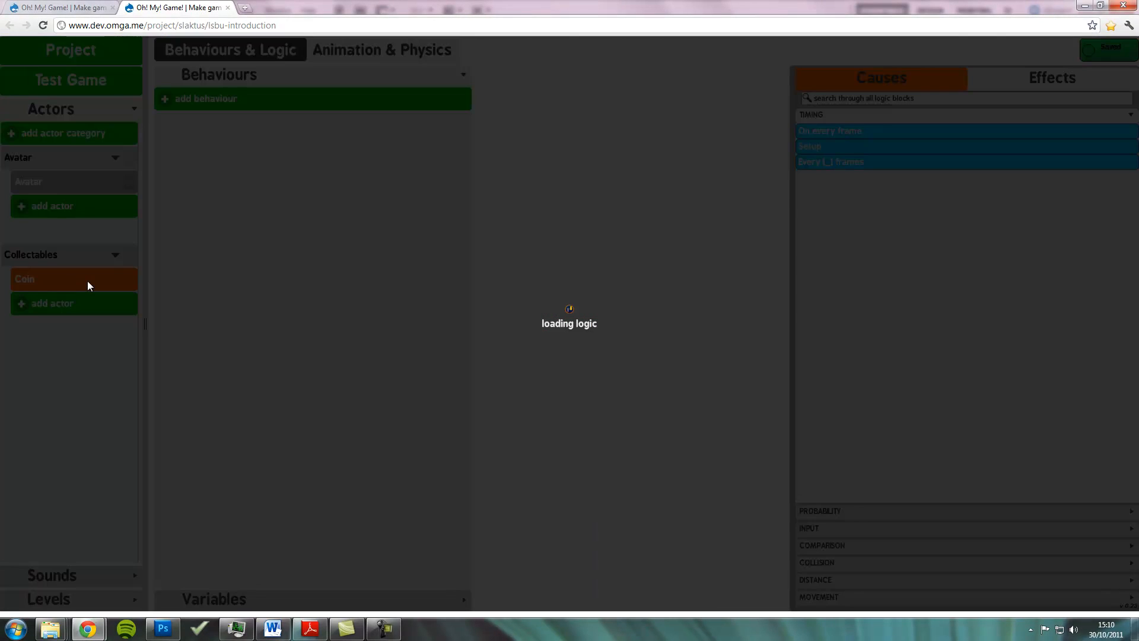
# - Create an animation named Default for the Coin actor and select it
pyautogui.click(355, 53)
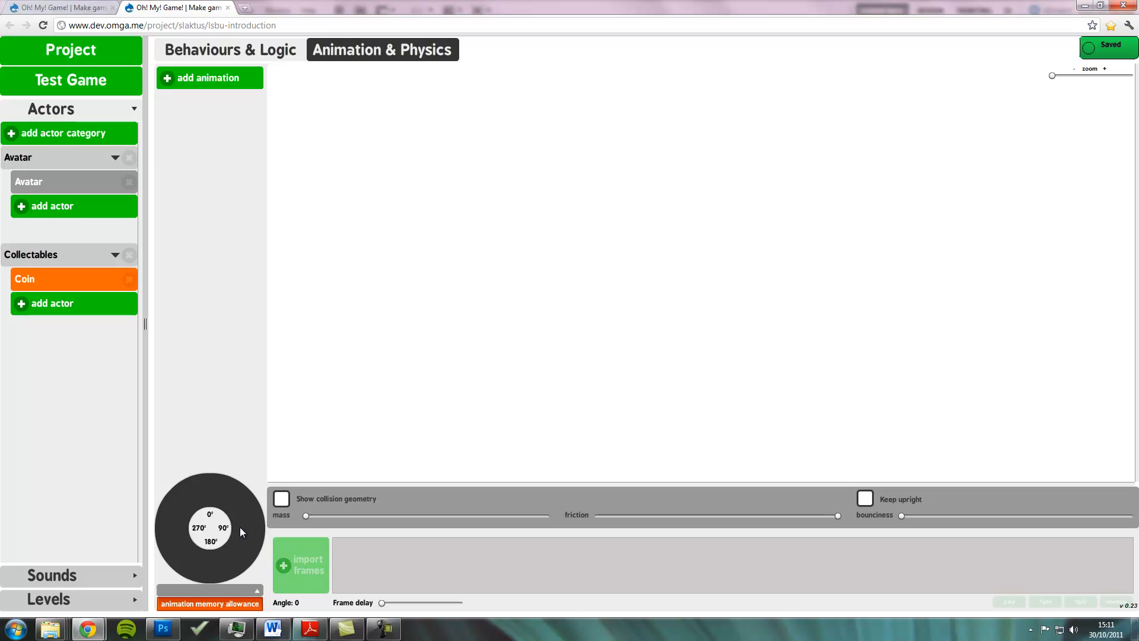
pyautogui.click(207, 76)
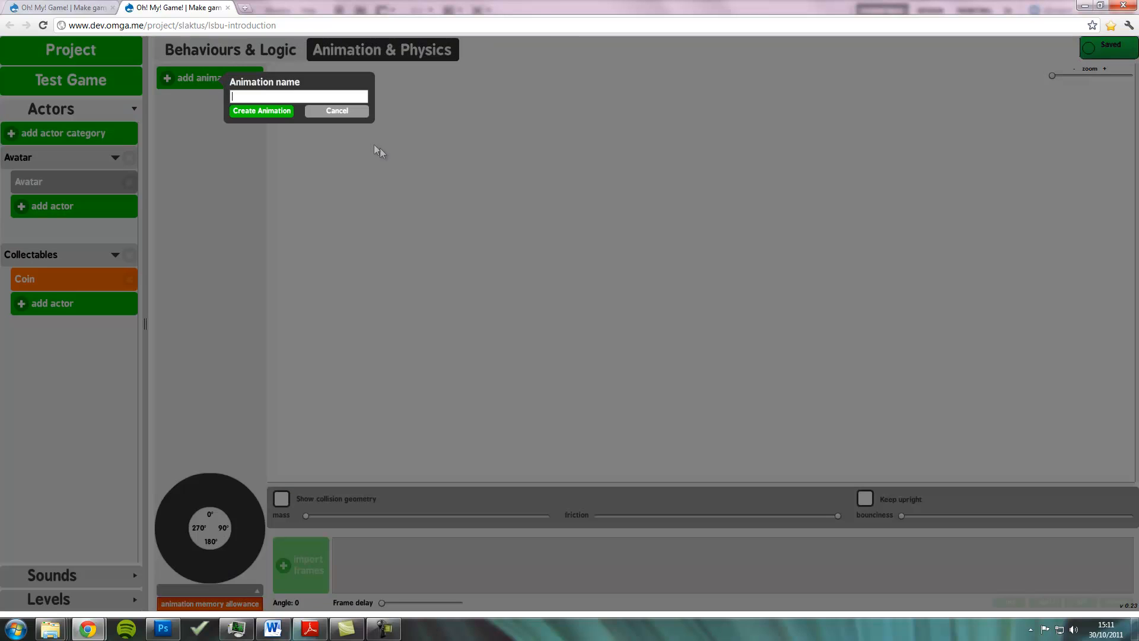
pyautogui.write('Default')
pyautogui.click(273, 113)
pyautogui.click(198, 104)
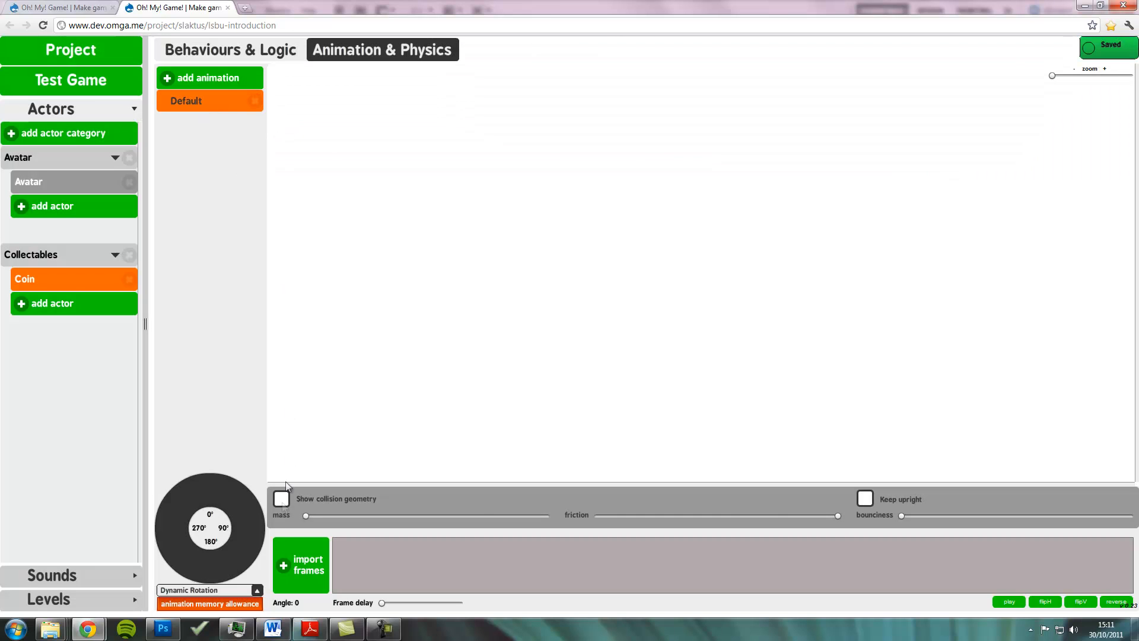
# - Import coin01.png to coin04.png from the coin folder as frames of the Default animation
pyautogui.click(289, 552)
pyautogui.click(659, 60)
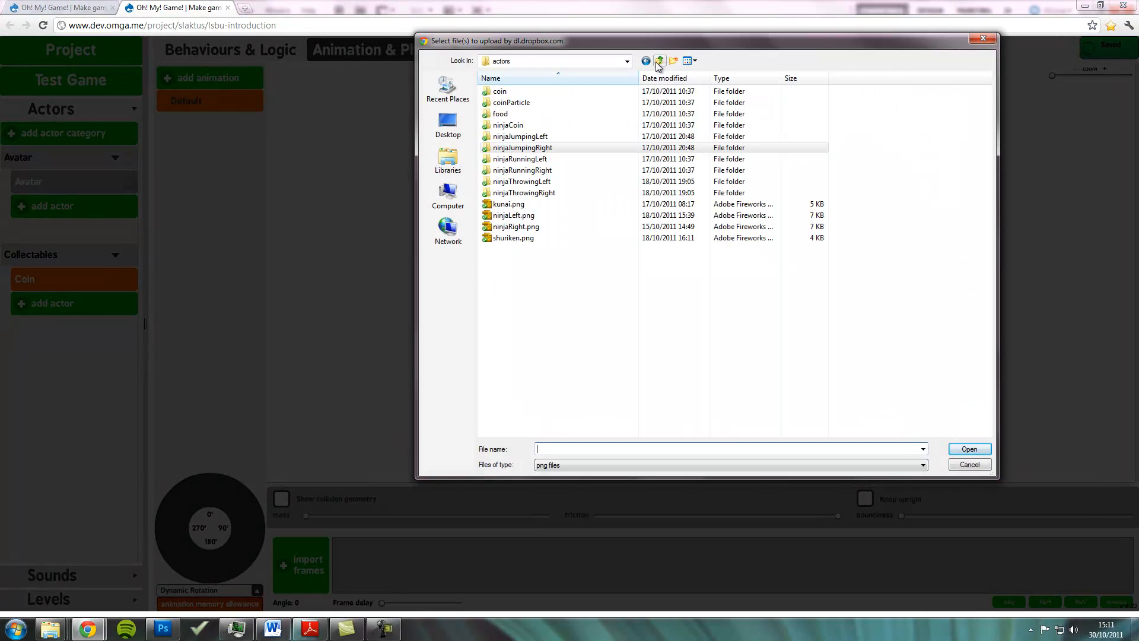
pyautogui.click(561, 94)
pyautogui.doubleClick(560, 98)
pyautogui.click(522, 127)
pyautogui.hotkey('ctrl', 'a')
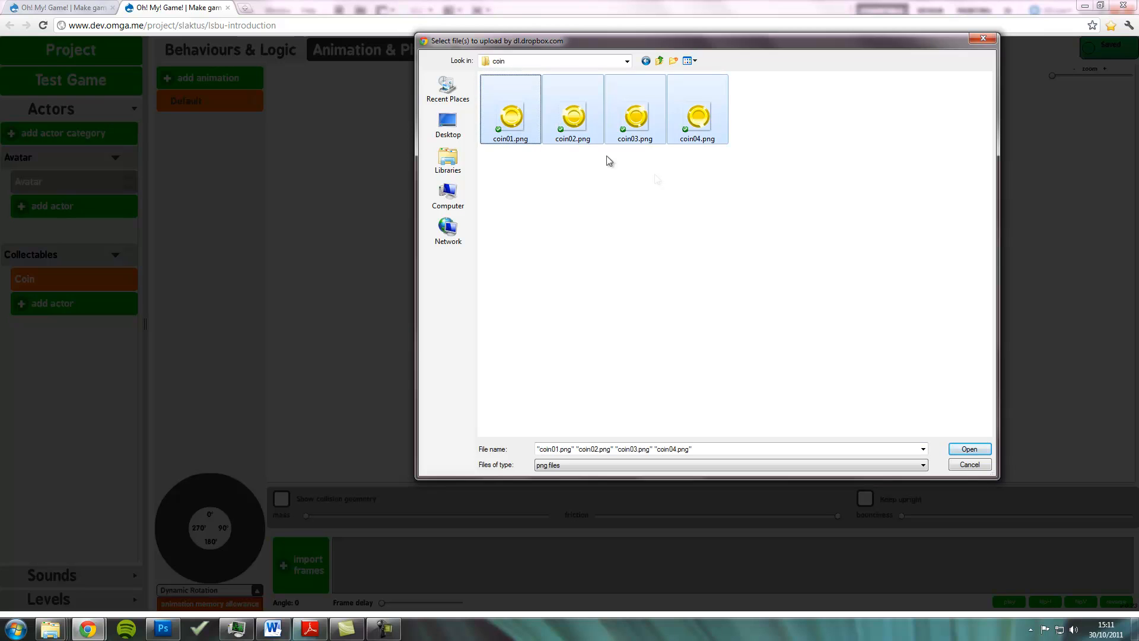
pyautogui.click(970, 449)
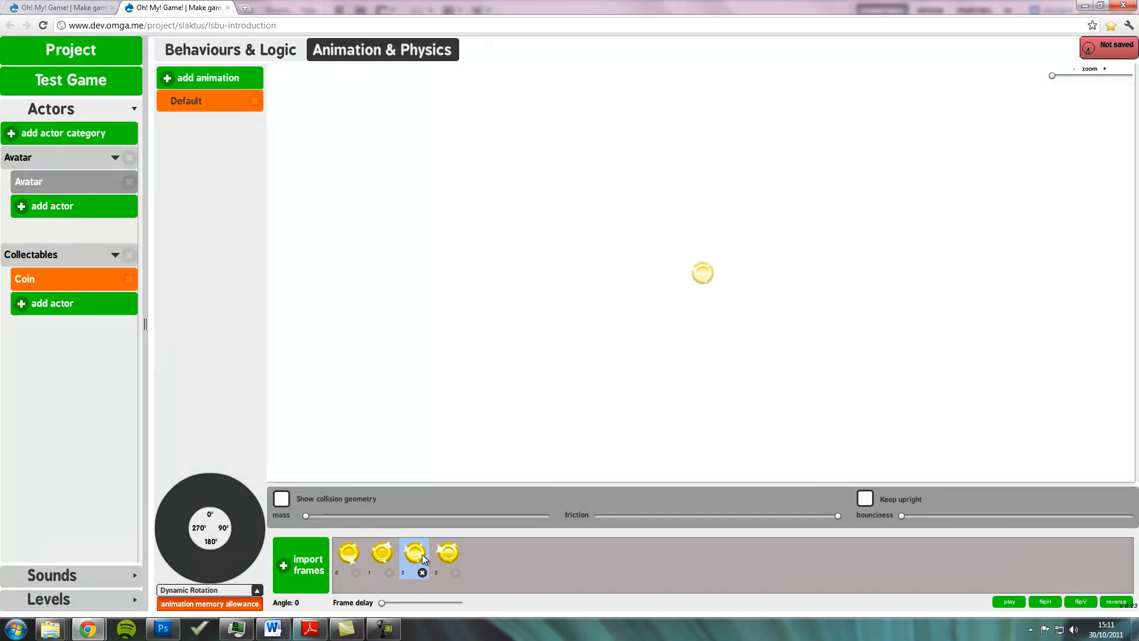
# - Reorder the animation frames by moving the third frame to second place and the fourth frame to third place
pyautogui.click(450, 553)
pyautogui.moveTo(1063, 76); pyautogui.dragTo(1089, 76)
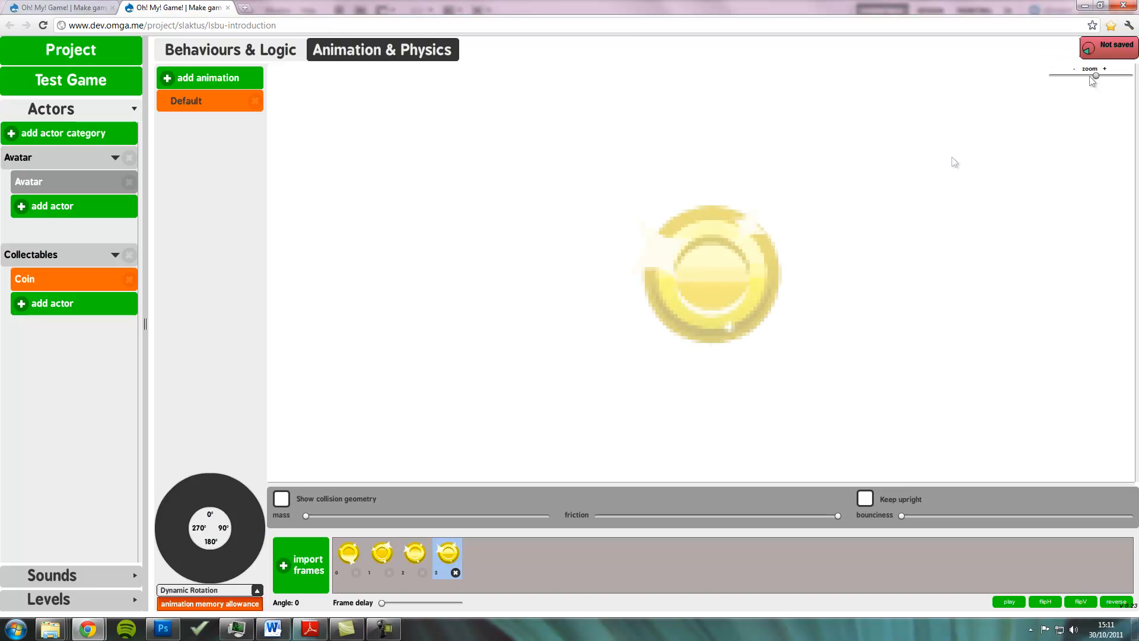
pyautogui.click(347, 563)
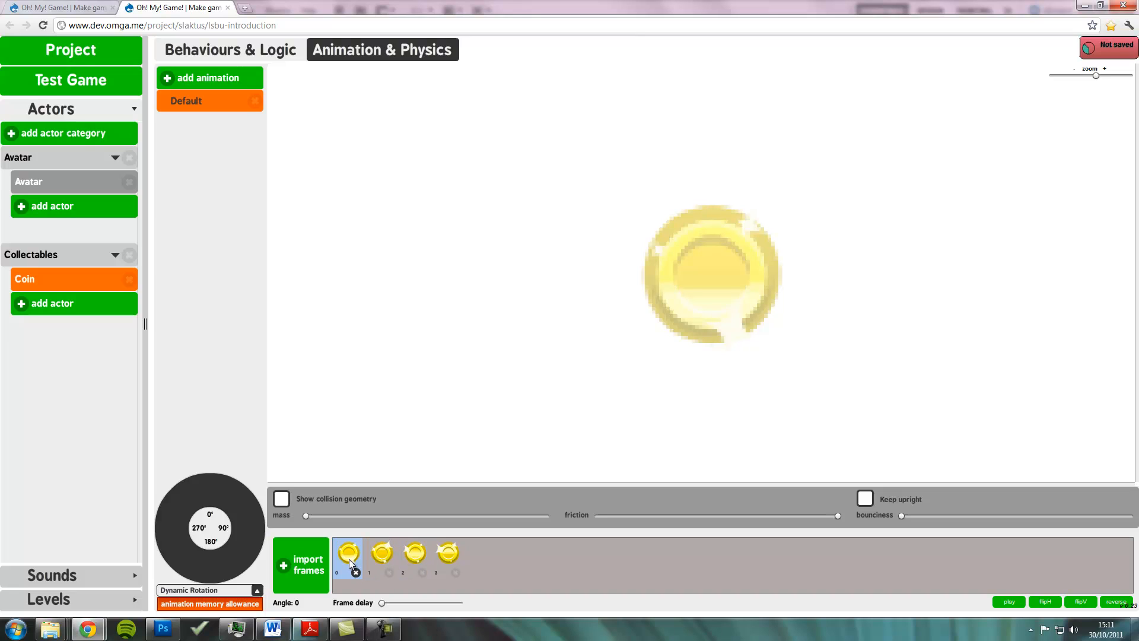
pyautogui.click(421, 559)
pyautogui.moveTo(421, 558); pyautogui.dragTo(372, 561)
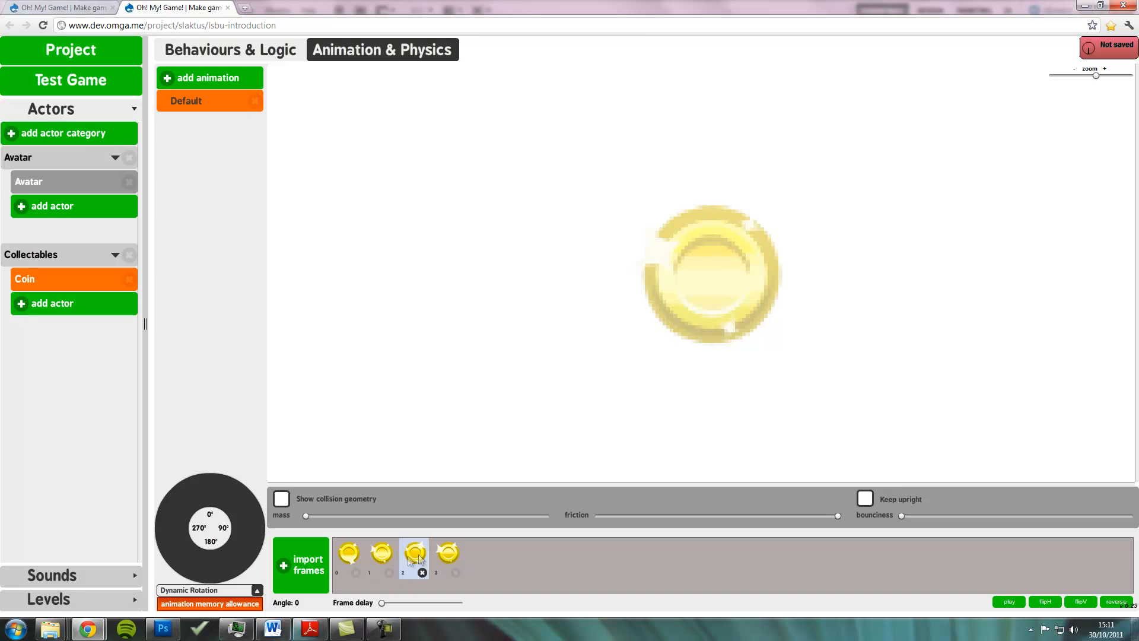
pyautogui.click(448, 558)
pyautogui.moveTo(448, 558); pyautogui.dragTo(400, 563)
pyautogui.click(452, 559)
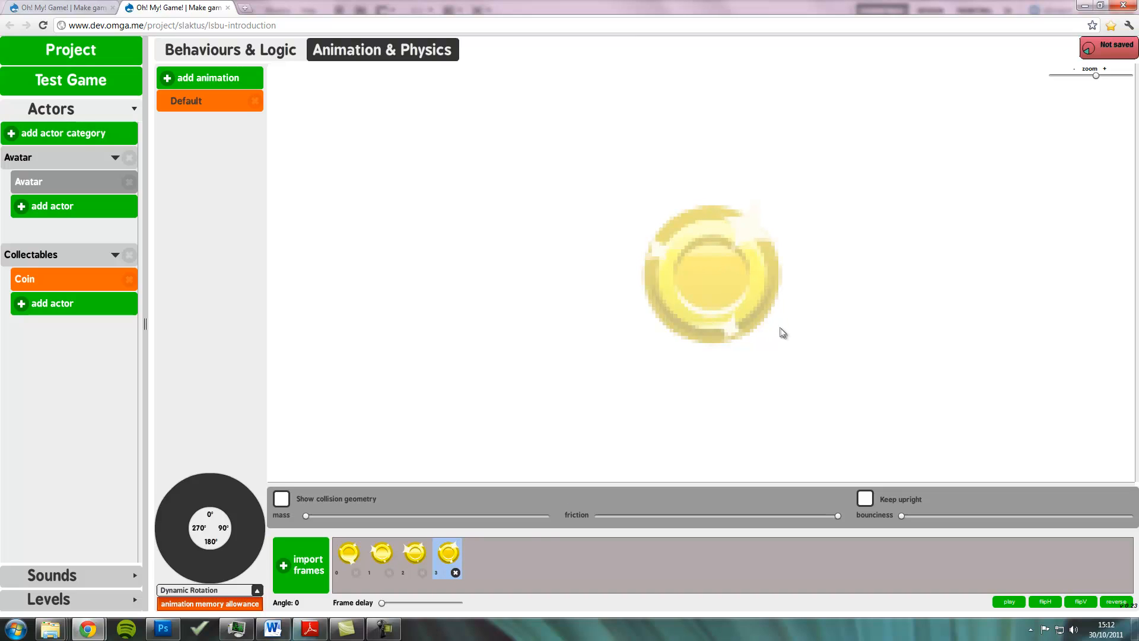
# - Preview the coin animation, try a longer frame delay on it, and return the delay to its minimum
pyautogui.click(1014, 603)
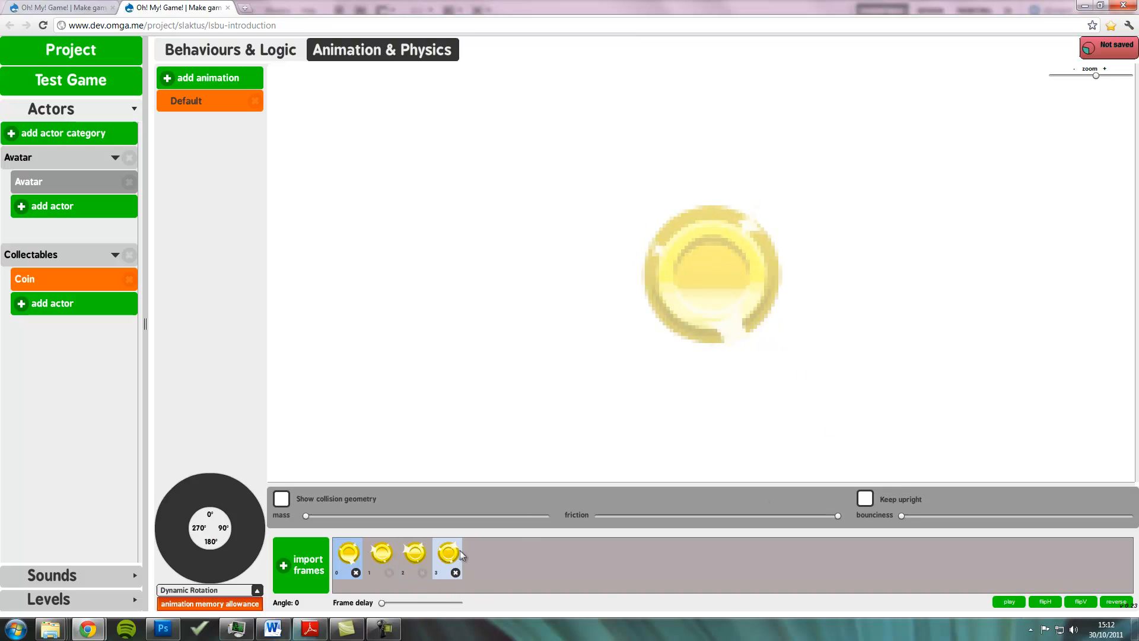
pyautogui.moveTo(381, 603); pyautogui.dragTo(406, 604)
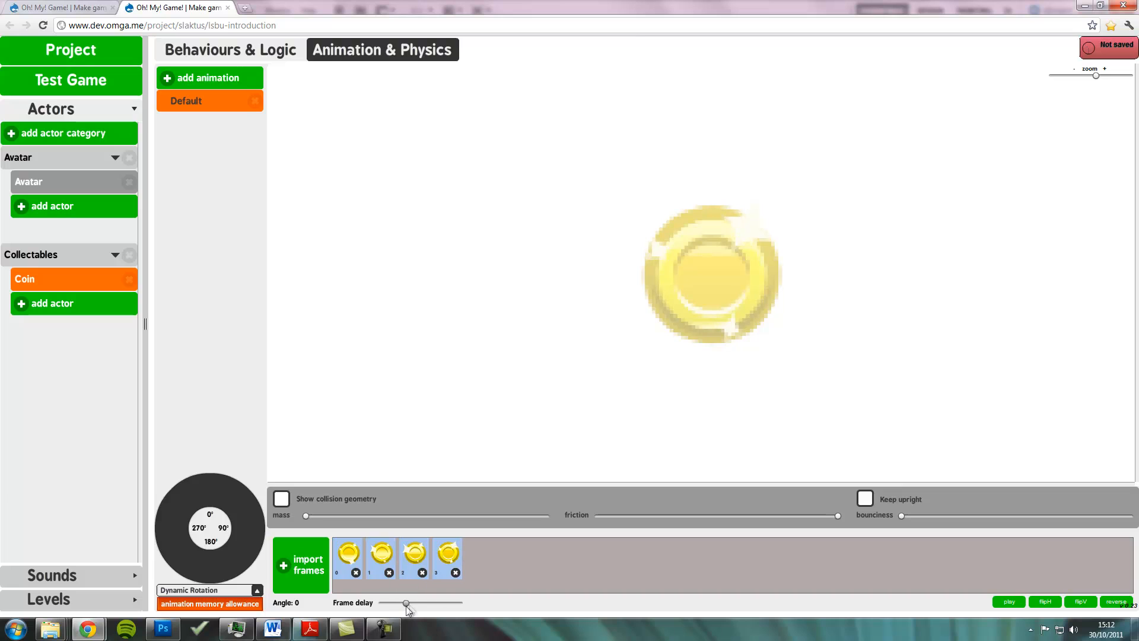
pyautogui.click(1017, 604)
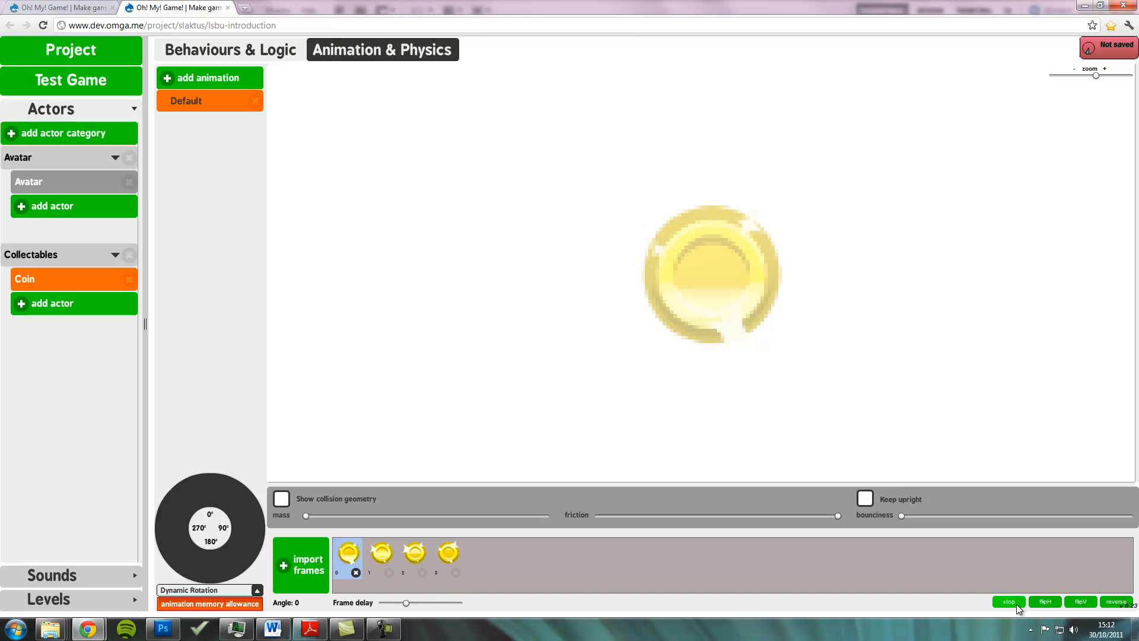
pyautogui.click(1017, 604)
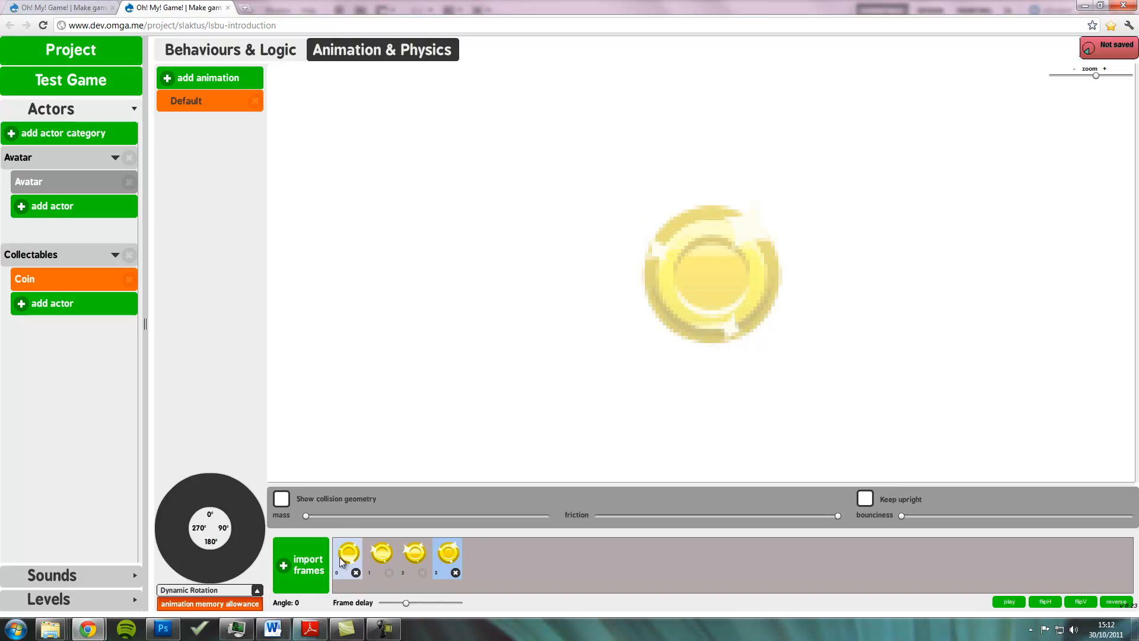
pyautogui.moveTo(406, 603); pyautogui.dragTo(382, 604)
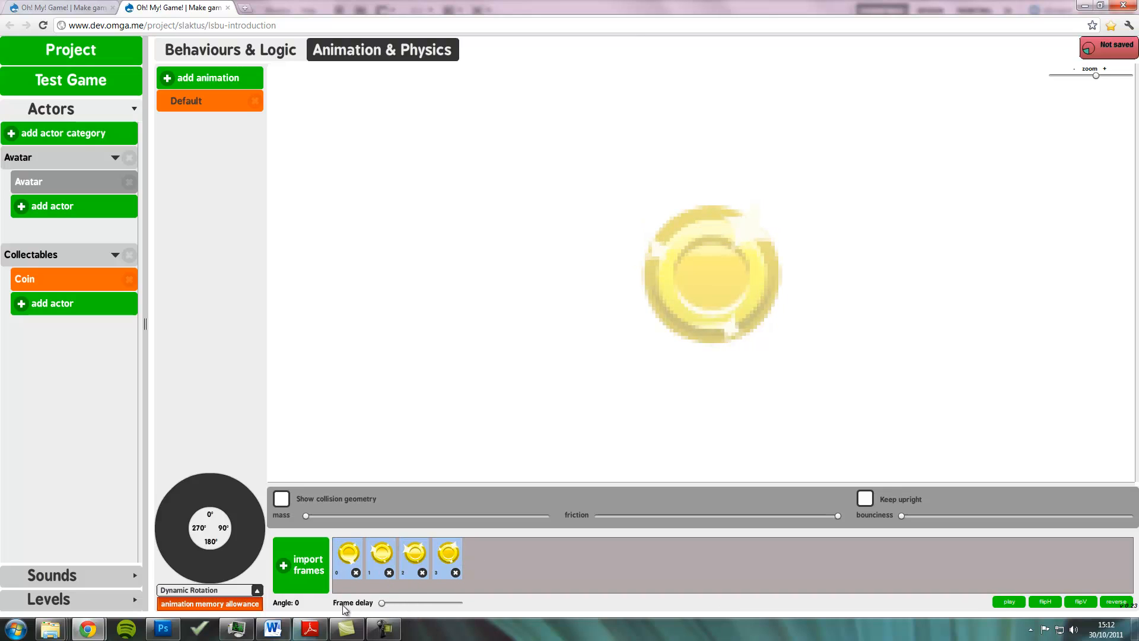
# - Show the collision geometry, widen the square across the coin and add points at the coin's top and bottom edges
pyautogui.click(283, 498)
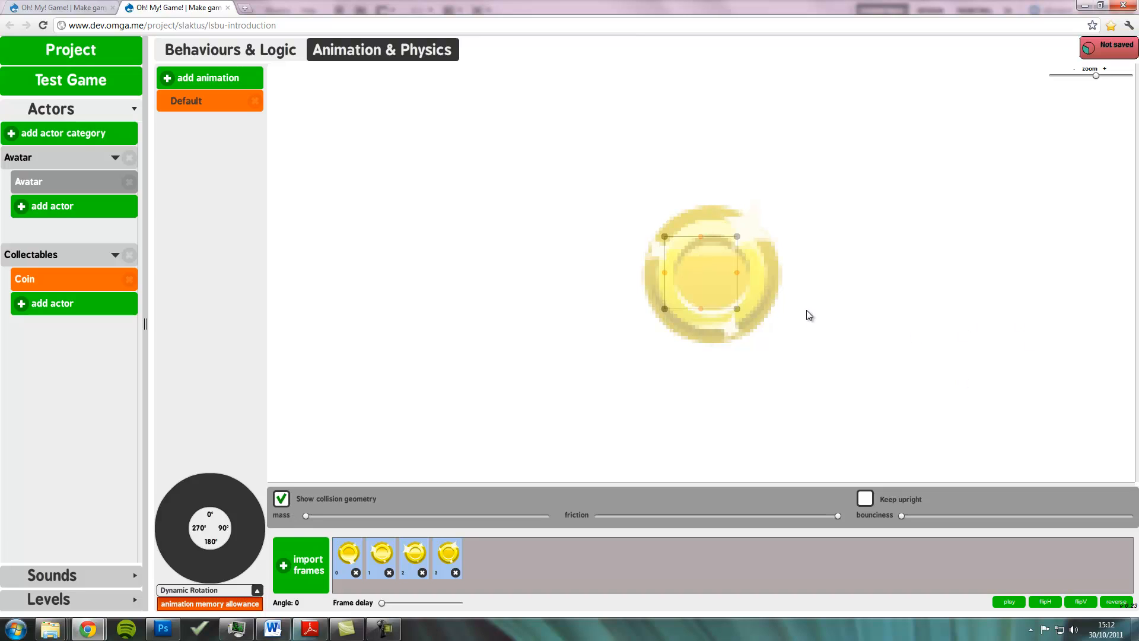
pyautogui.moveTo(739, 309); pyautogui.dragTo(773, 309)
pyautogui.moveTo(739, 236); pyautogui.dragTo(774, 235)
pyautogui.moveTo(666, 236); pyautogui.dragTo(653, 237)
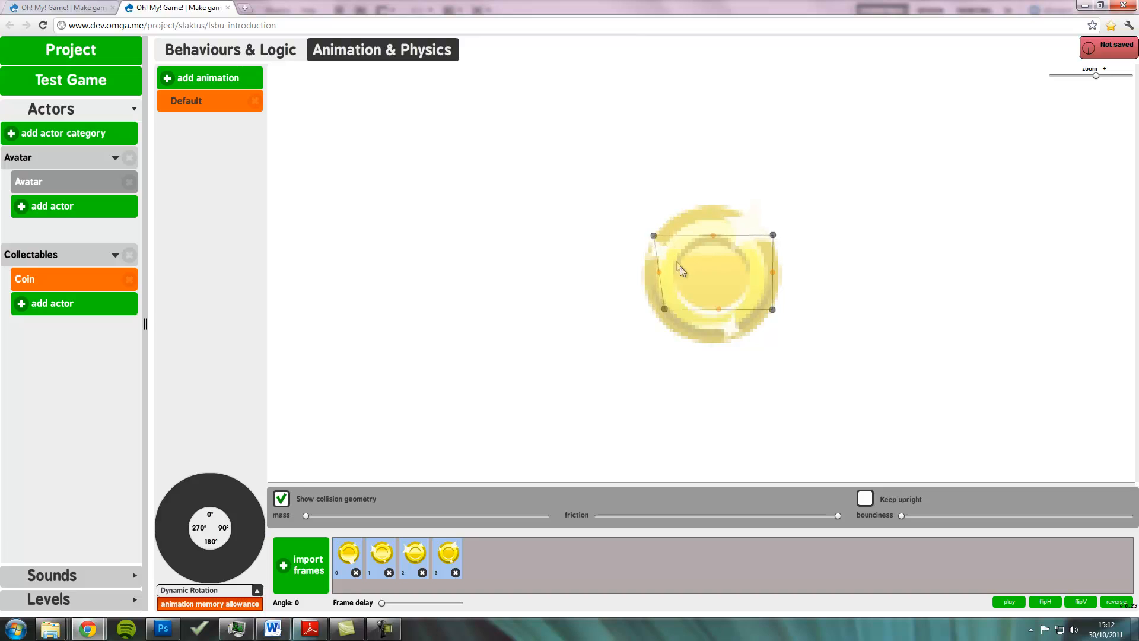
pyautogui.moveTo(662, 309); pyautogui.dragTo(655, 313)
pyautogui.moveTo(714, 311); pyautogui.dragTo(711, 341)
pyautogui.moveTo(712, 237); pyautogui.dragTo(710, 205)
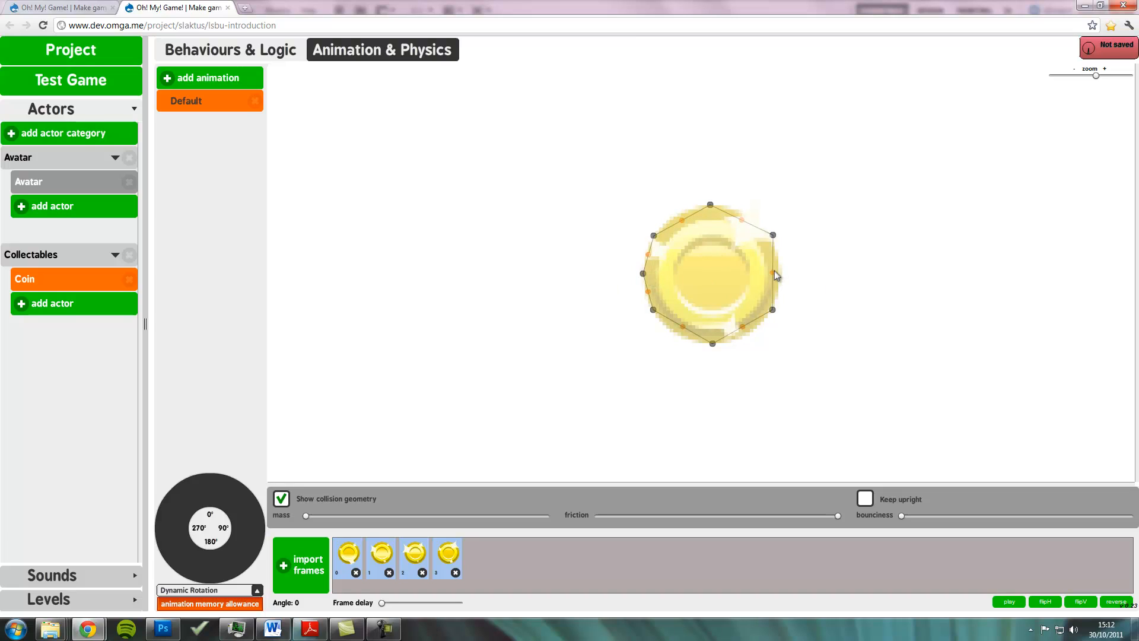
# - Try a point on the collision outline's right side, and remove both the left and right side points
pyautogui.moveTo(772, 273); pyautogui.dragTo(782, 271)
pyautogui.moveTo(742, 220); pyautogui.dragTo(749, 220)
pyautogui.doubleClick(783, 272)
pyautogui.doubleClick(643, 273)
# - Move the six collision outline points outward to form a hexagon that encloses the whole coin
pyautogui.moveTo(653, 310); pyautogui.dragTo(643, 314)
pyautogui.moveTo(653, 235); pyautogui.dragTo(643, 234)
pyautogui.moveTo(711, 205); pyautogui.dragTo(712, 195)
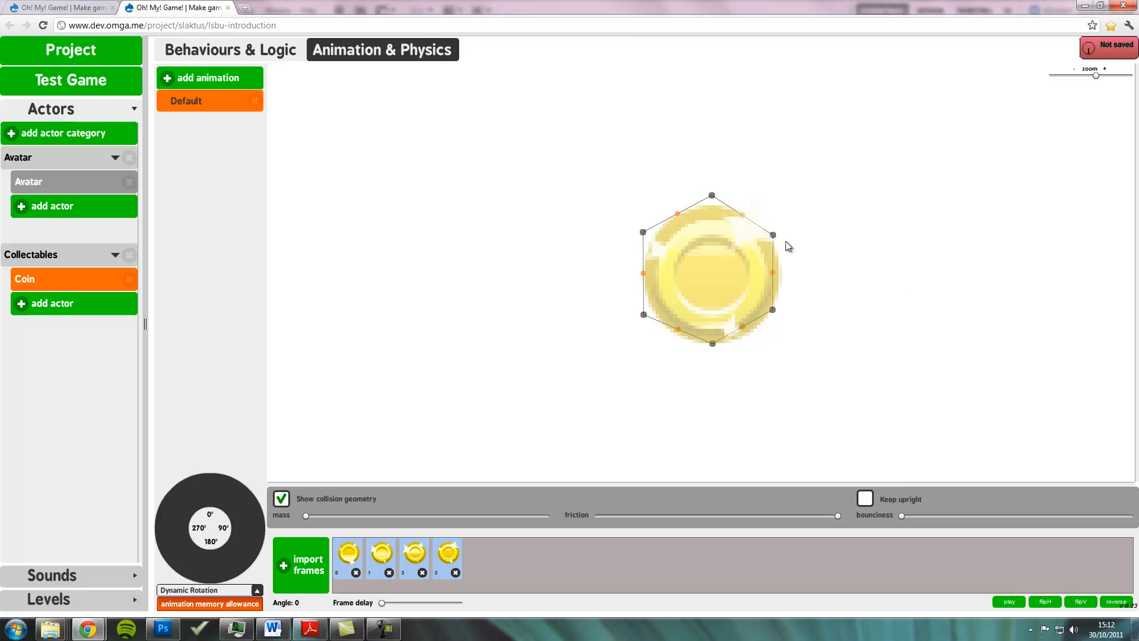
pyautogui.moveTo(773, 236); pyautogui.dragTo(782, 234)
pyautogui.moveTo(773, 309); pyautogui.dragTo(784, 312)
pyautogui.moveTo(713, 344); pyautogui.dragTo(712, 356)
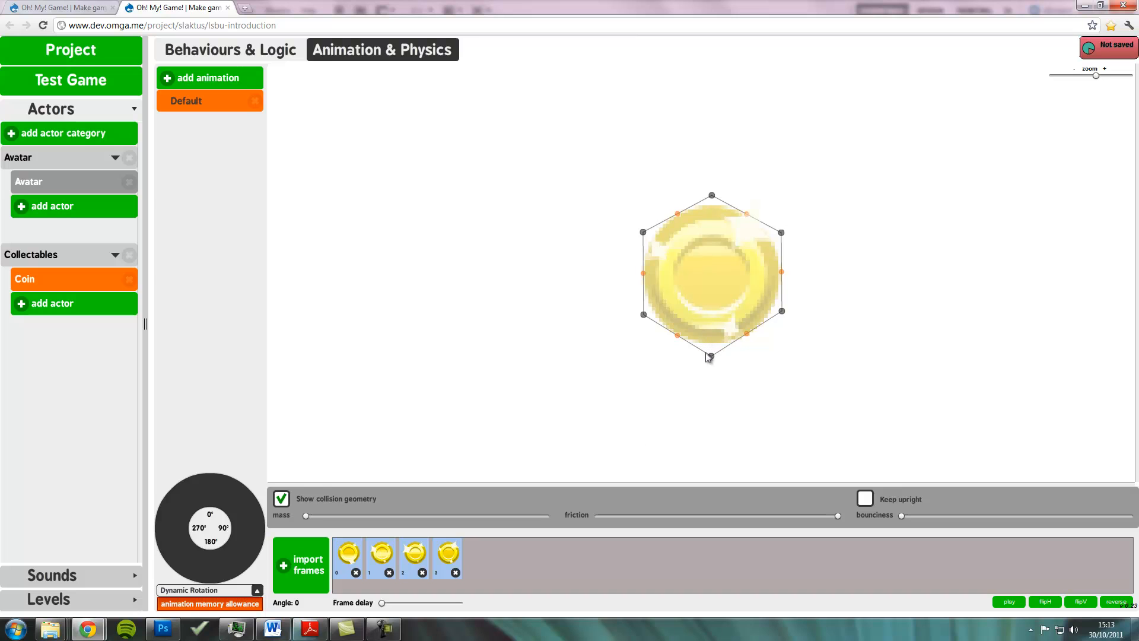
# - Add a behaviour named Setup to the Coin actor's logic
pyautogui.click(284, 53)
pyautogui.click(318, 100)
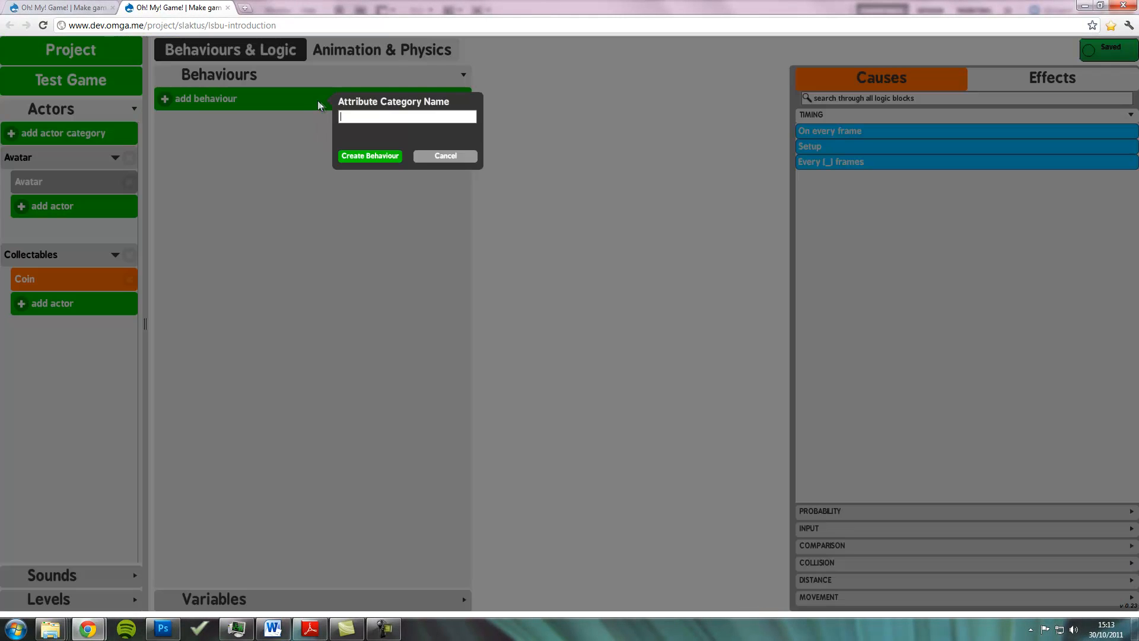
pyautogui.write('Setup')
pyautogui.click(368, 156)
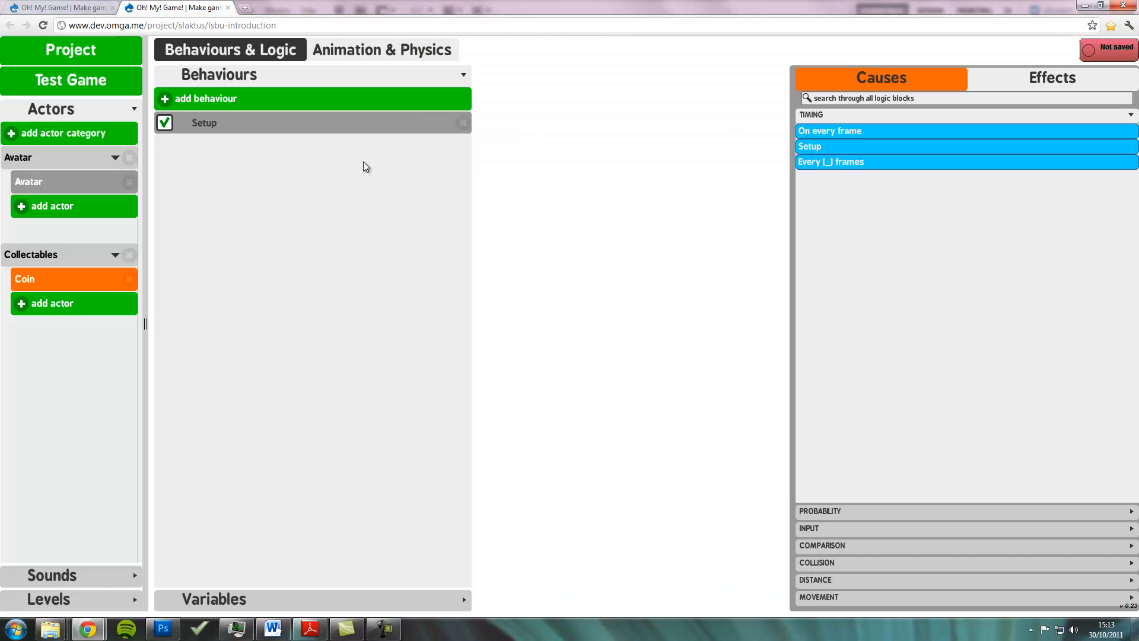
# - Open the Coin's Setup behaviour and add the Setup timing cause to its logic
pyautogui.click(323, 125)
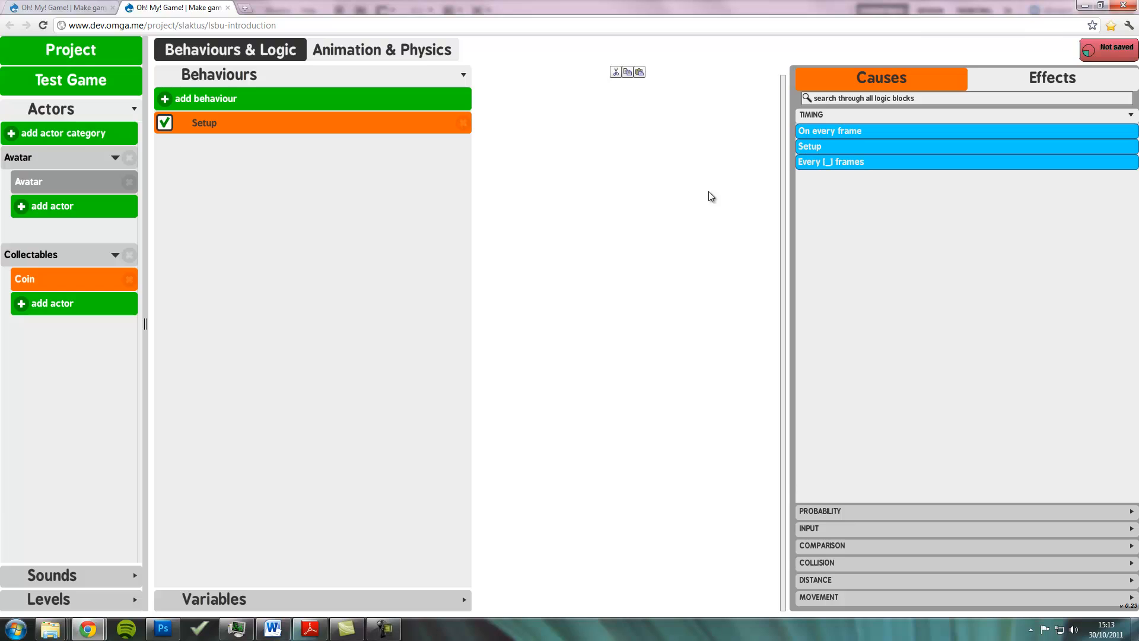
pyautogui.click(968, 96)
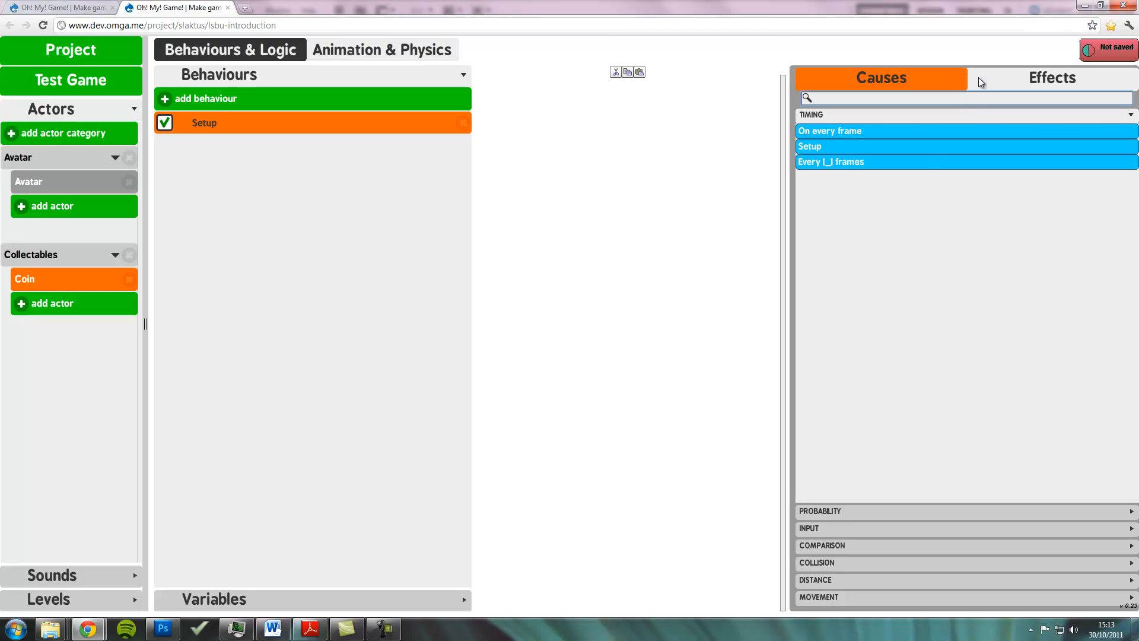
pyautogui.moveTo(907, 149)
pyautogui.moveTo(906, 147); pyautogui.dragTo(638, 148)
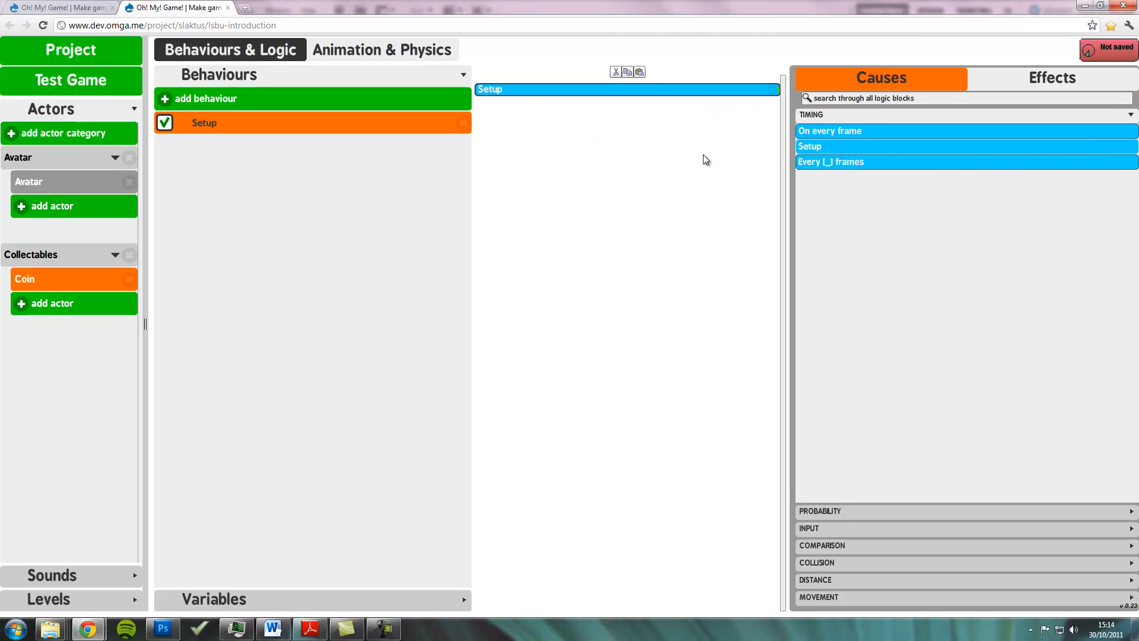
# - Search the effects for gravity and add one under the Setup cause that switches this actor's gravity to Off
pyautogui.click(1049, 80)
pyautogui.click(1028, 99)
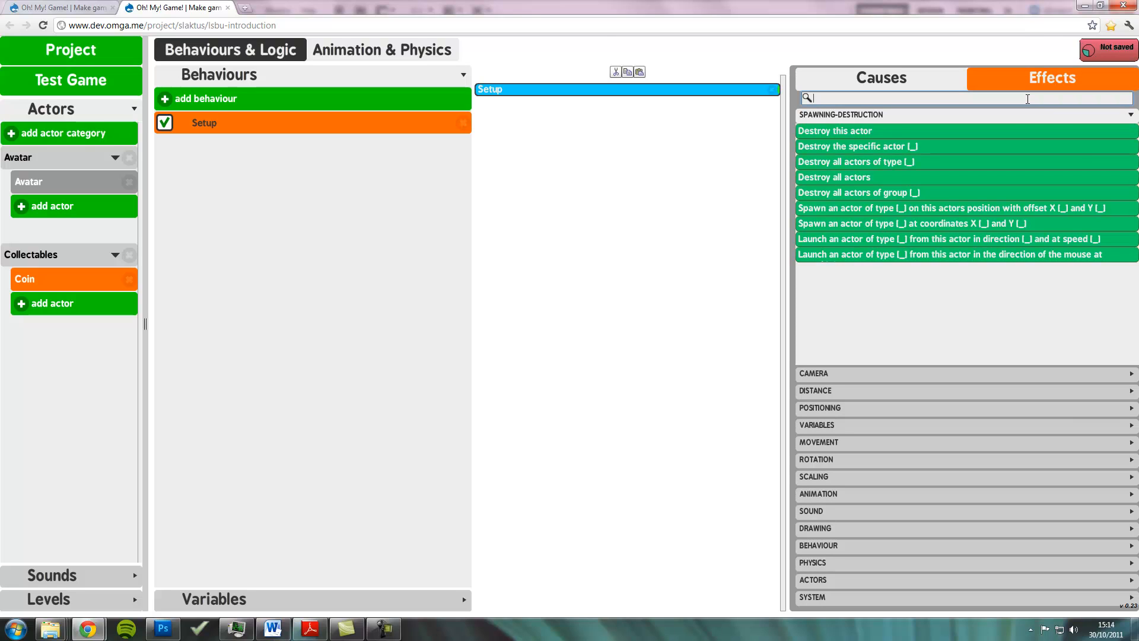
pyautogui.write('gravity')
pyautogui.moveTo(850, 117); pyautogui.dragTo(641, 159)
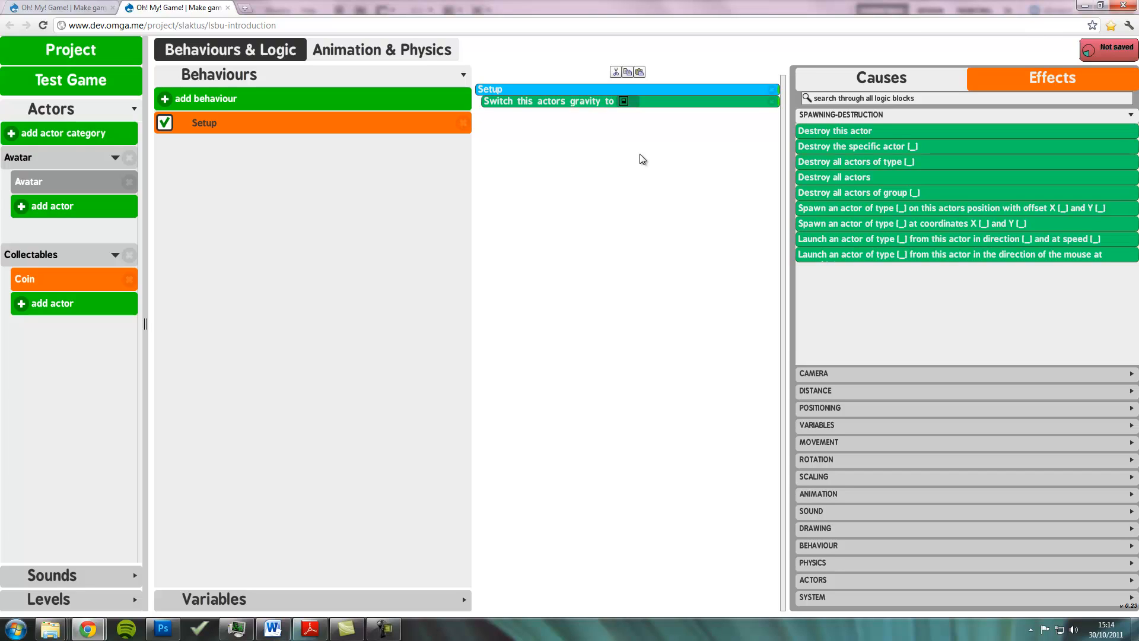
pyautogui.click(624, 101)
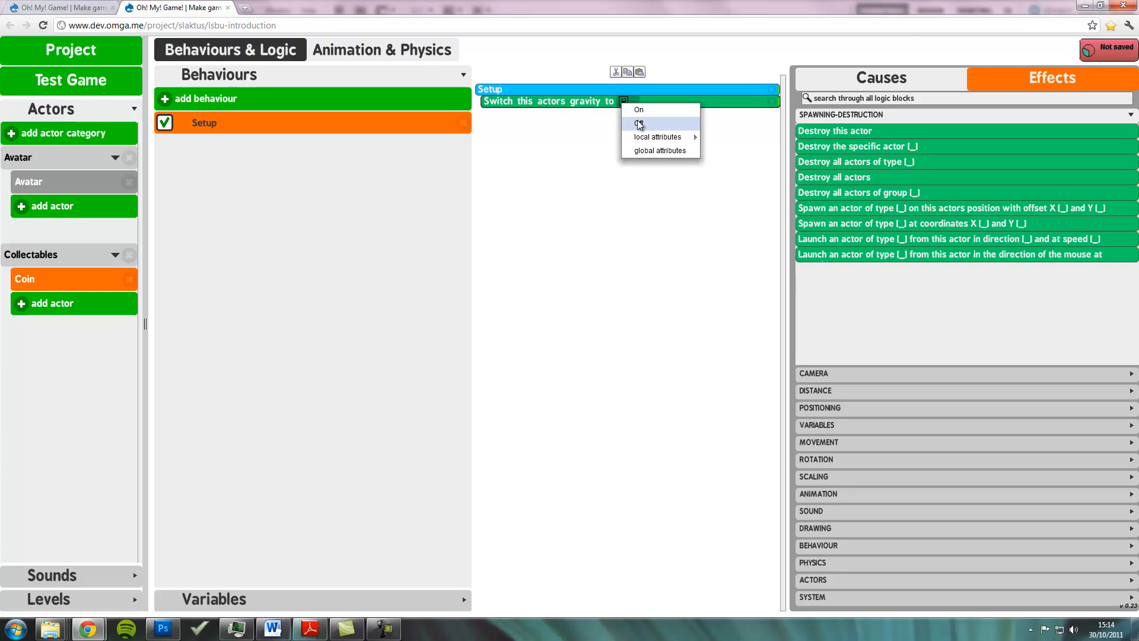
pyautogui.click(640, 123)
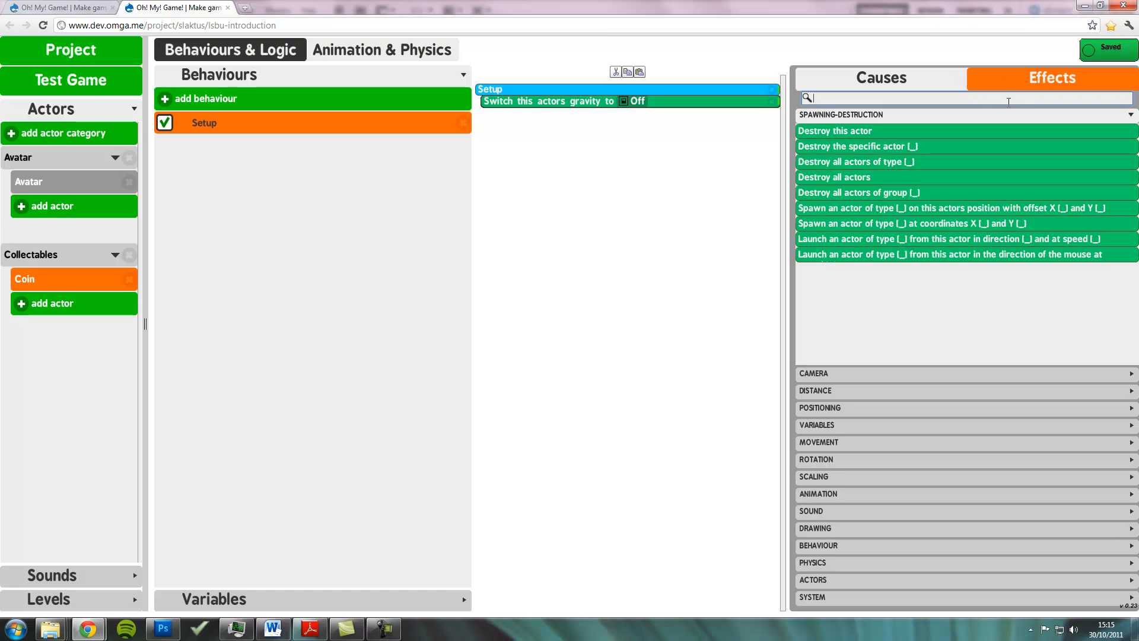
# - Search the effects for "ignore physics" and add the one ignoring physical contact with all other actors of a group
pyautogui.write('ignore physics')
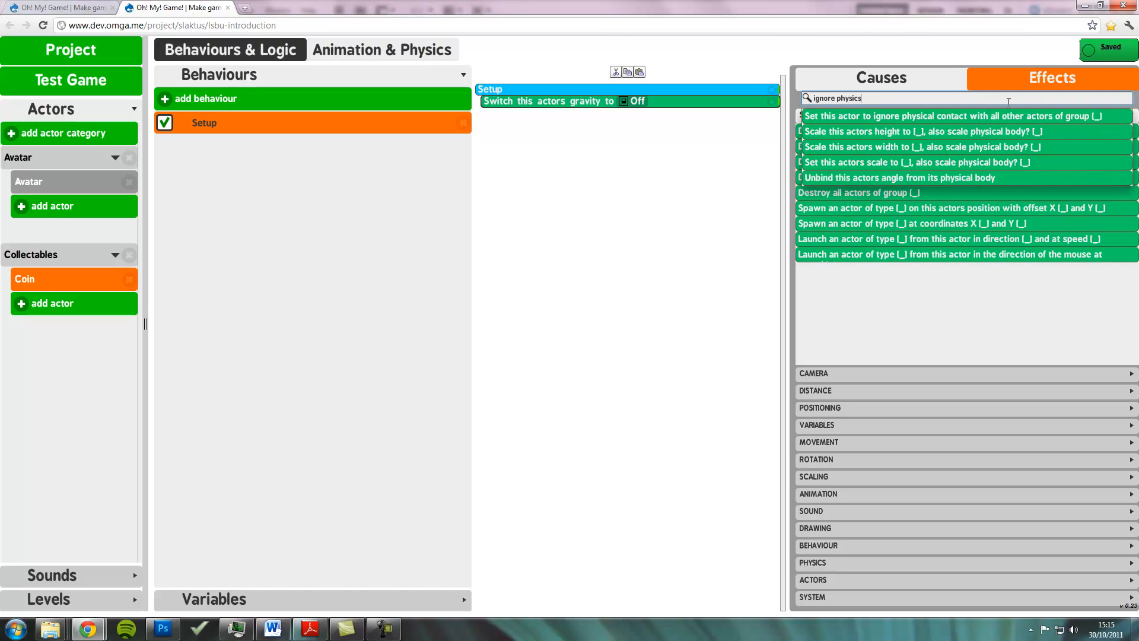
pyautogui.moveTo(960, 116); pyautogui.dragTo(567, 132)
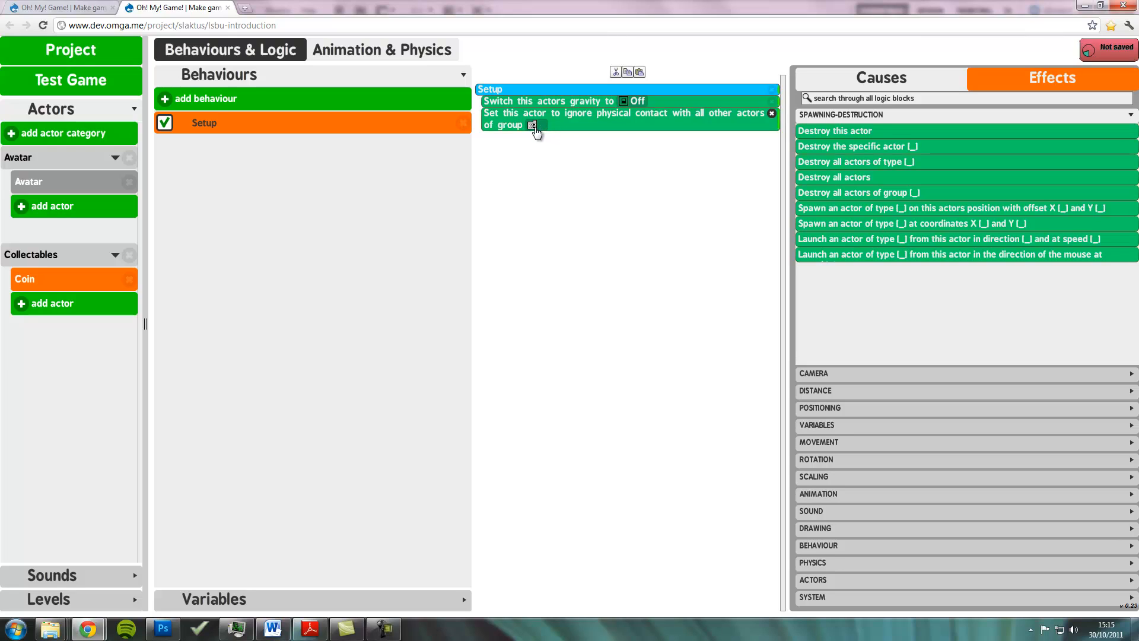
pyautogui.click(540, 127)
pyautogui.moveTo(562, 140)
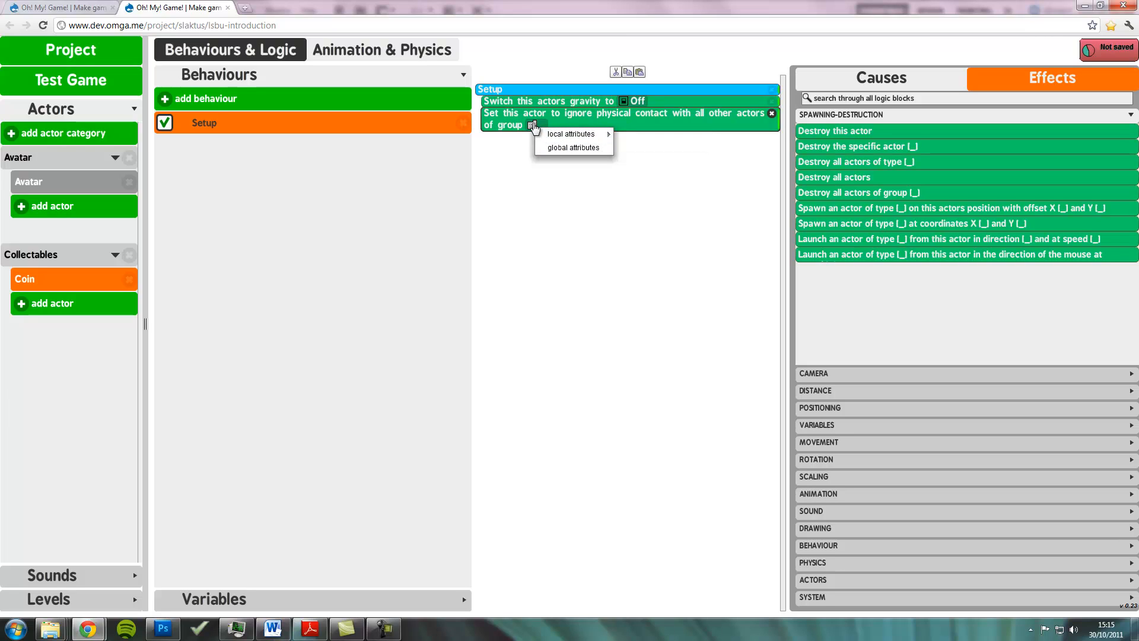
pyautogui.click(520, 159)
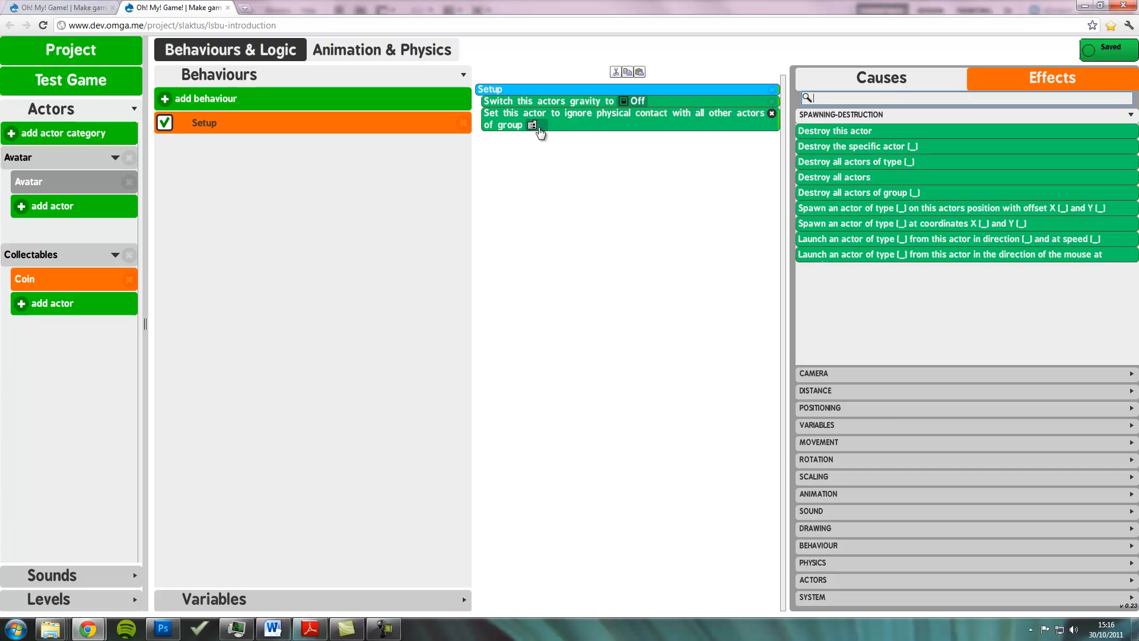
pyautogui.click(532, 130)
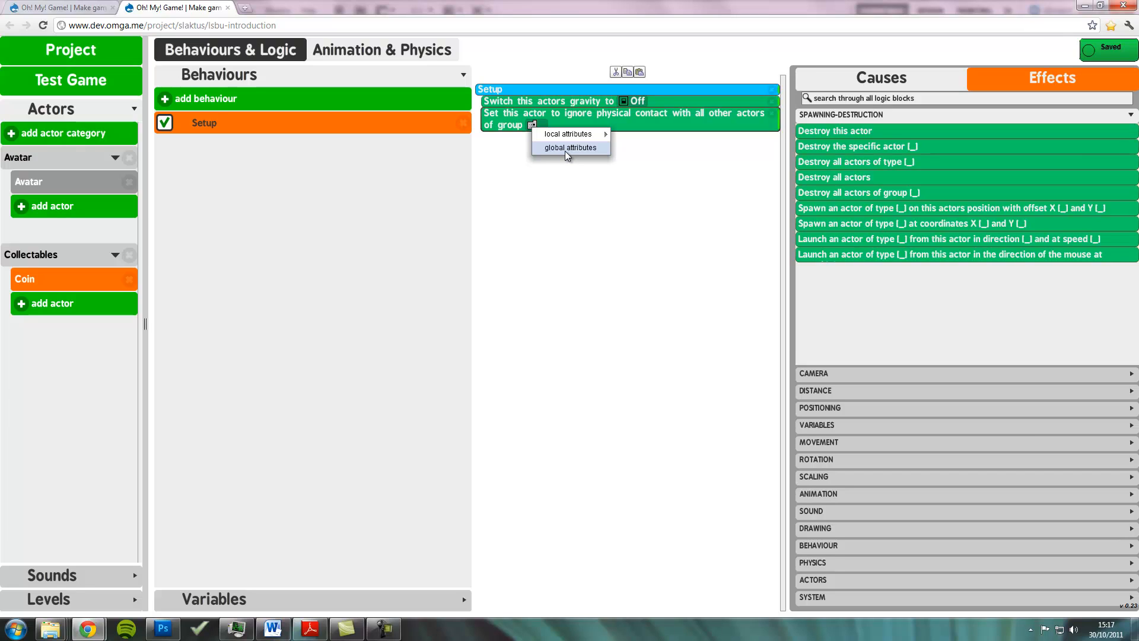
pyautogui.click(566, 151)
# - Create a global attribute category named Physics_ignore_groups under the global variables
pyautogui.click(291, 599)
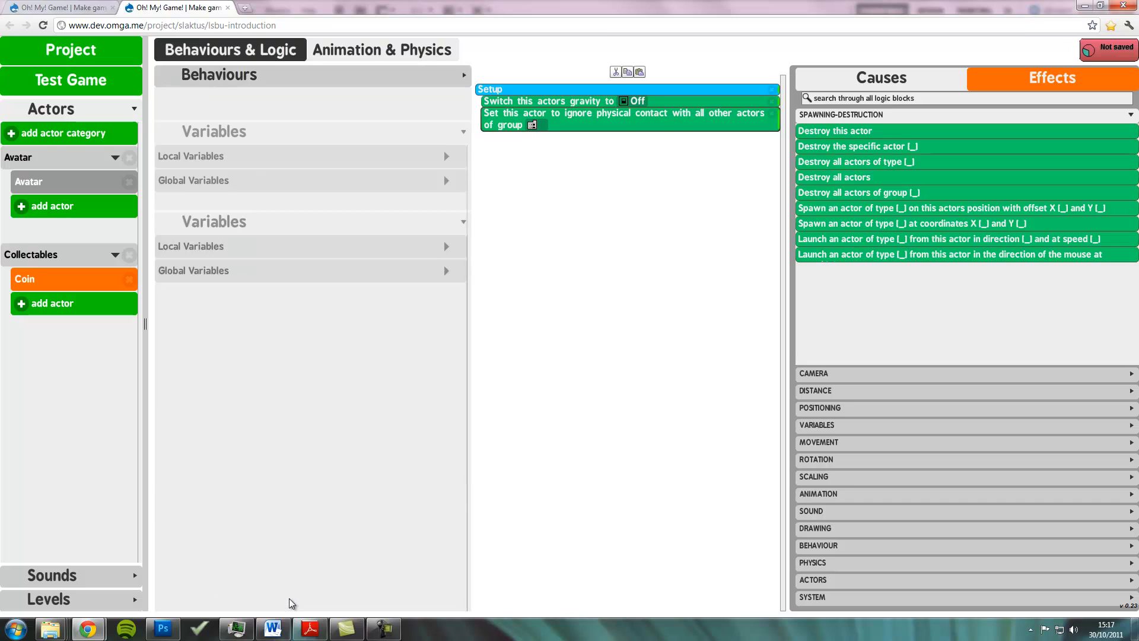
pyautogui.click(219, 148)
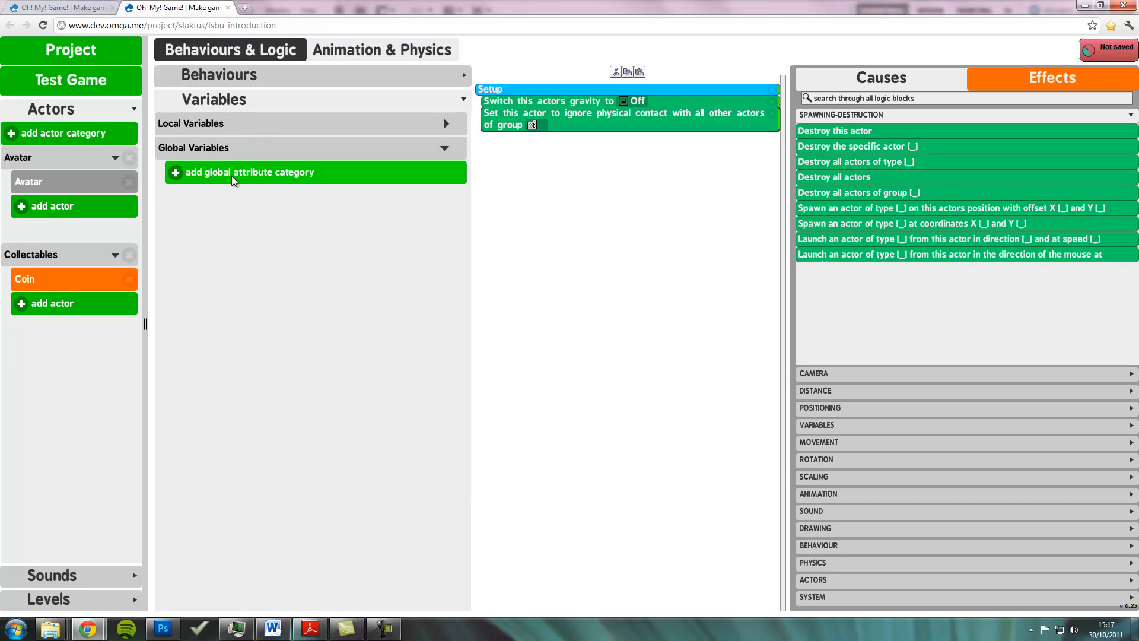
pyautogui.click(231, 176)
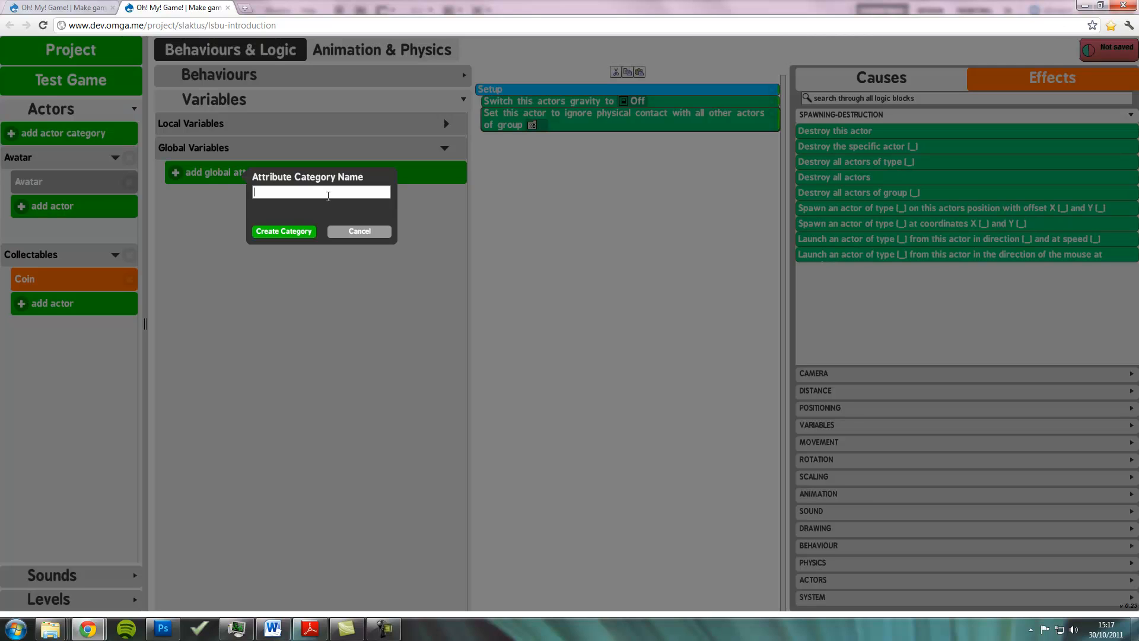
pyautogui.write('Ignore_groups')
pyautogui.click(298, 229)
pyautogui.write('Physi')
pyautogui.click(298, 229)
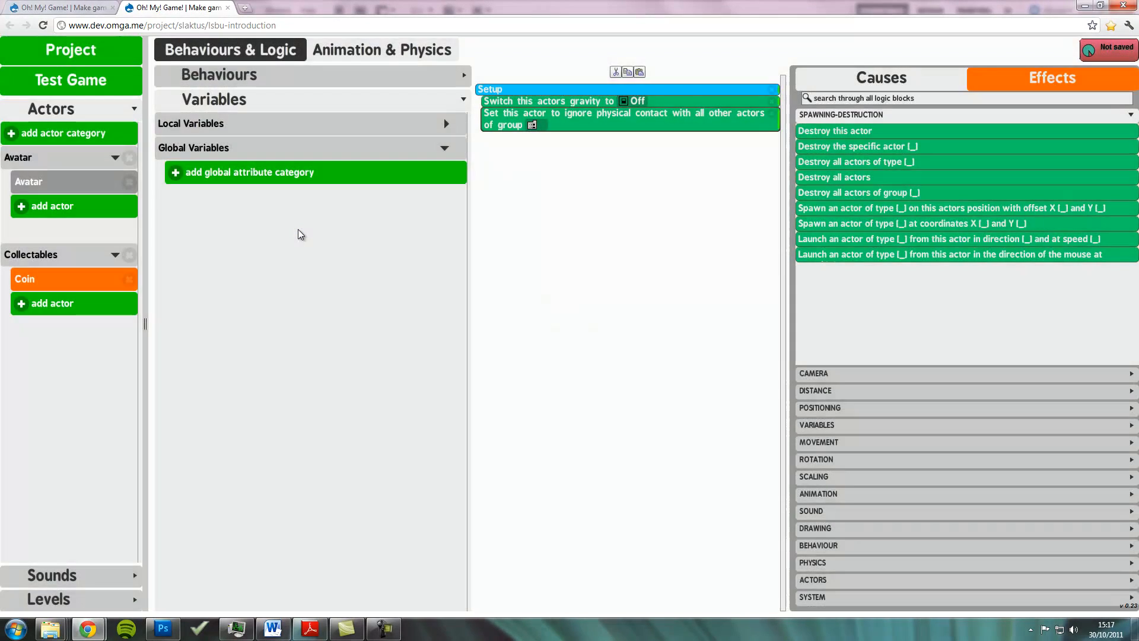
# - Add a global group attribute named Ignore_avatar to Physics_ignore_groups, containing the Avatar category
pyautogui.click(241, 197)
pyautogui.click(254, 223)
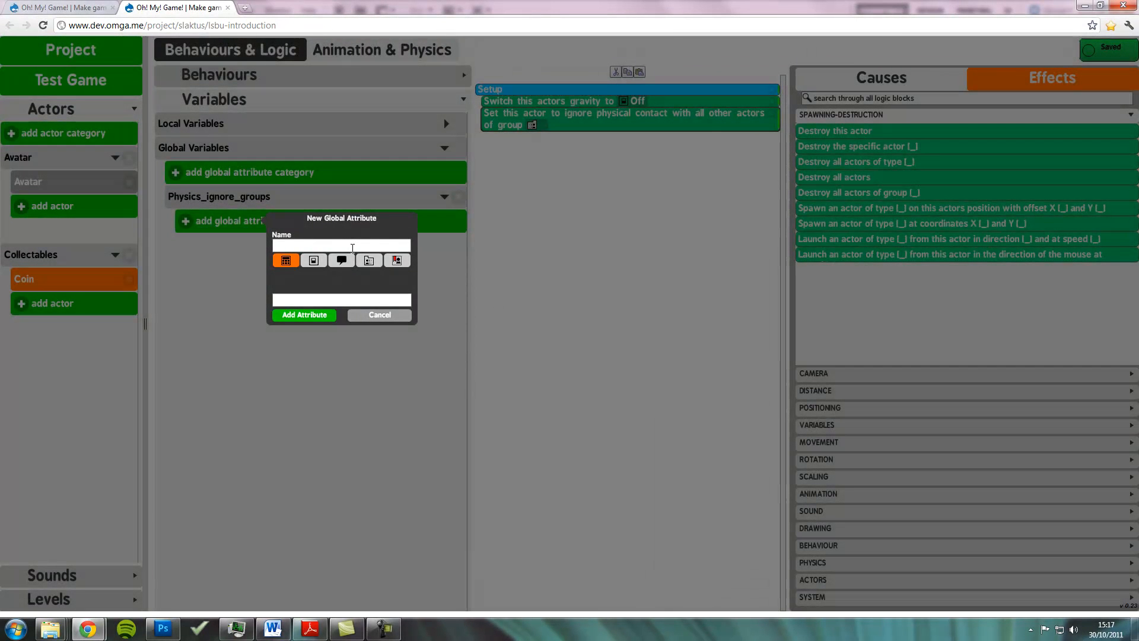
pyautogui.write('Ignore_avatar')
pyautogui.click(375, 261)
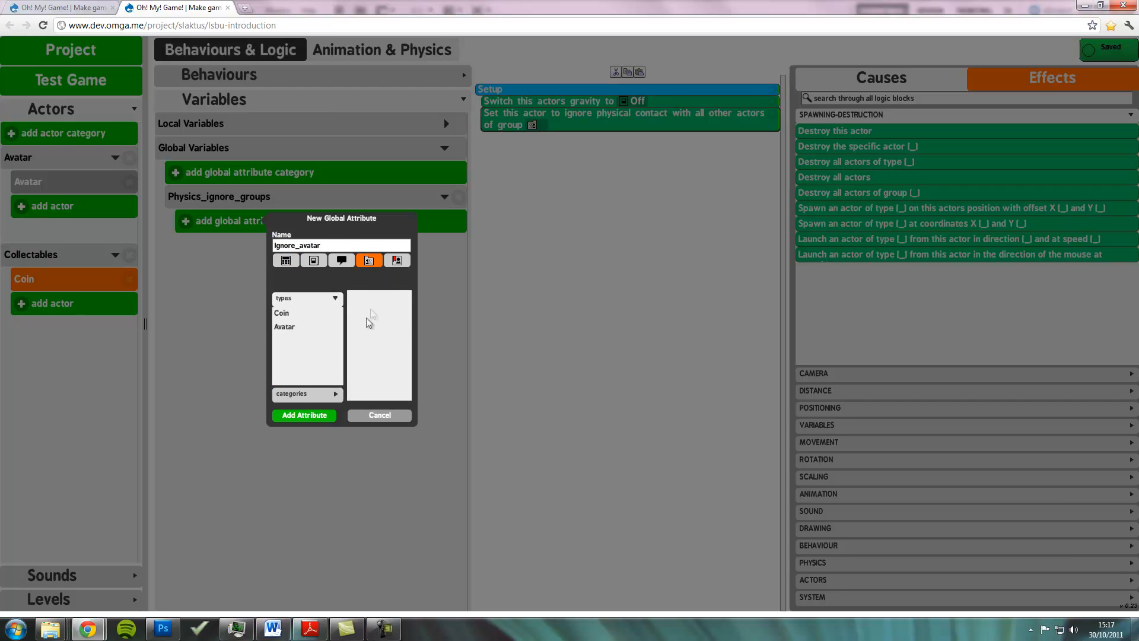
pyautogui.click(302, 393)
pyautogui.click(297, 332)
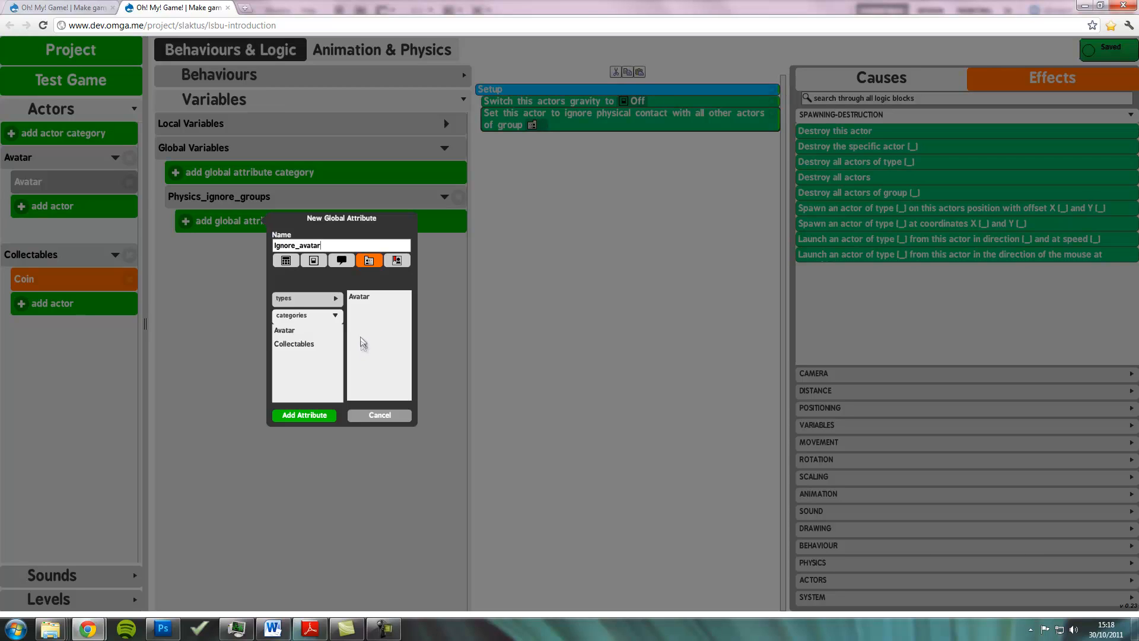
pyautogui.click(309, 416)
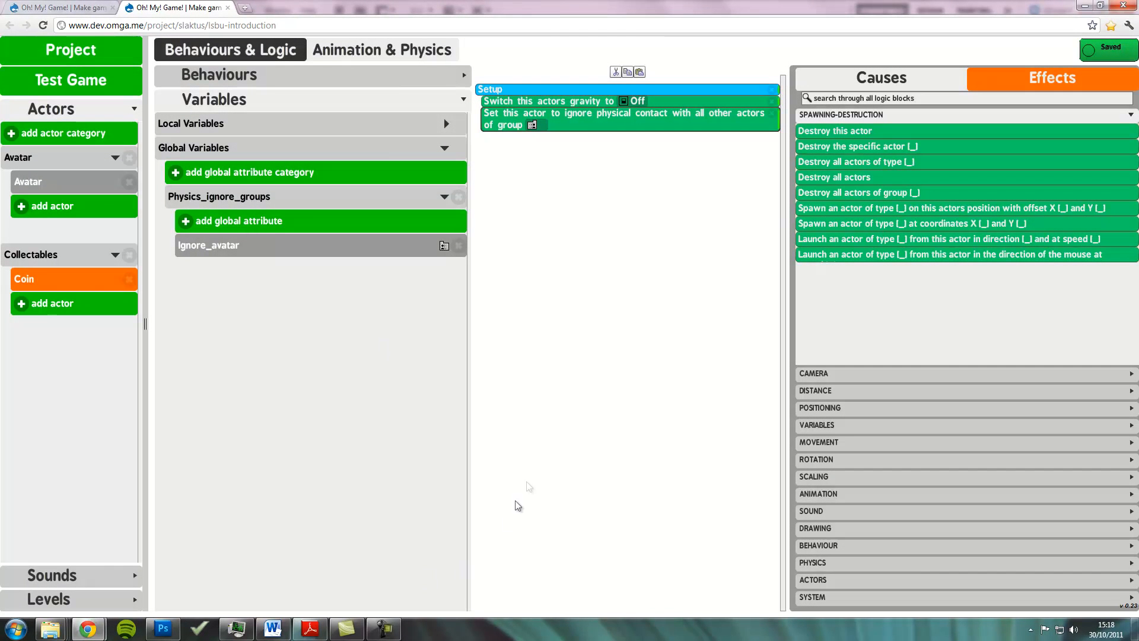
# - Set the group in the ignore physical contact effect to Global.Ignore_avatar
pyautogui.click(533, 126)
pyautogui.moveTo(551, 146)
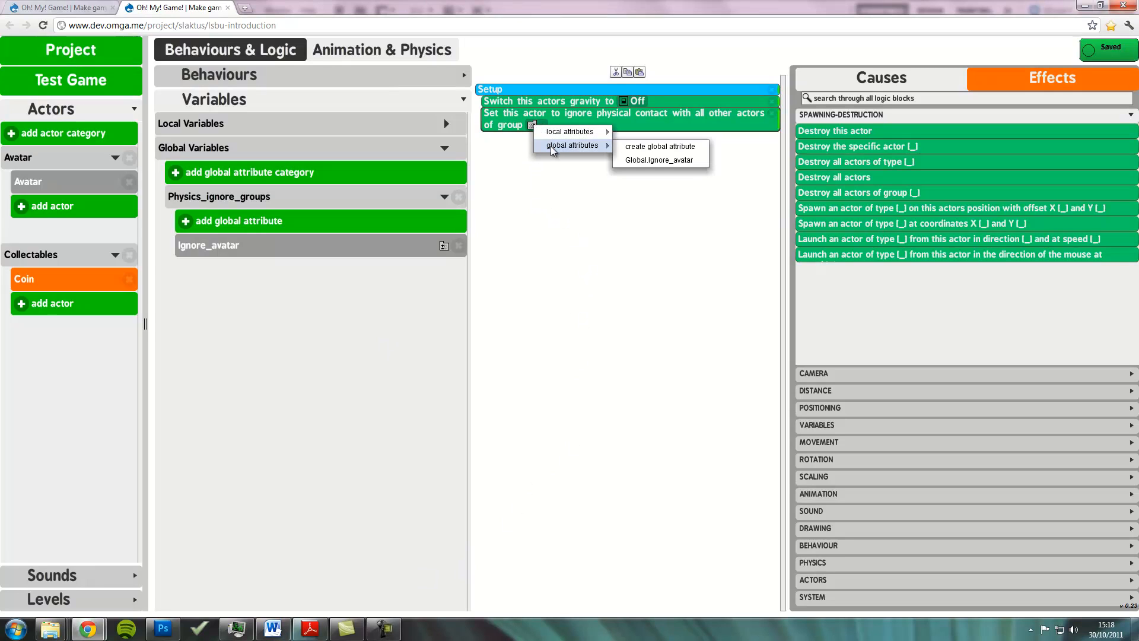
pyautogui.click(663, 160)
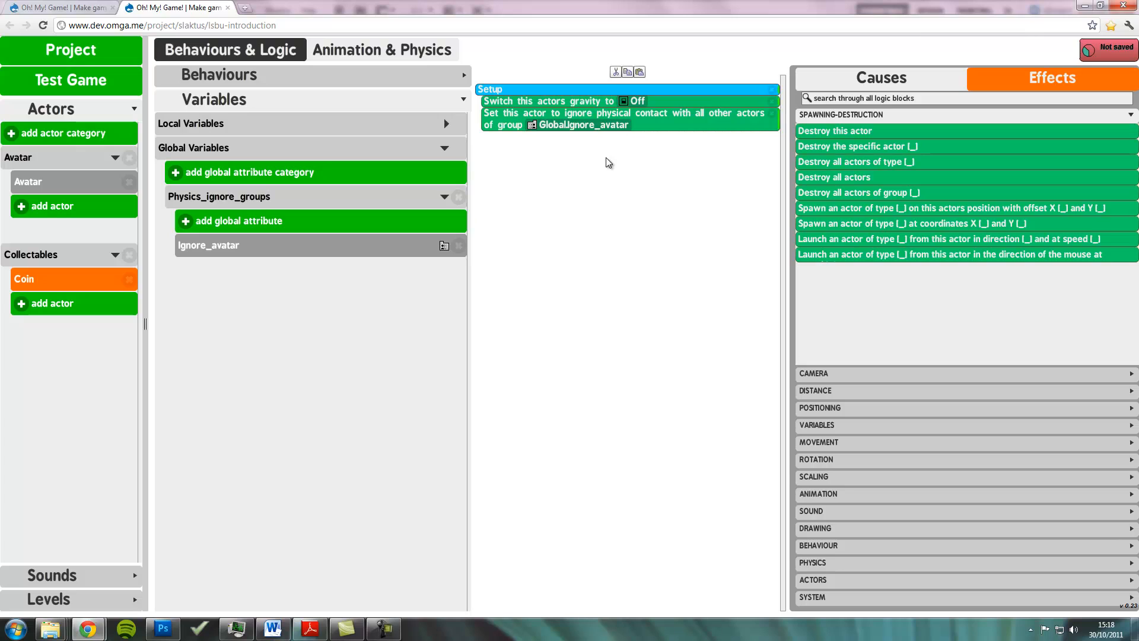
# - Return to the Coin's behaviours and add a behaviour named Ninja_collision
pyautogui.click(323, 76)
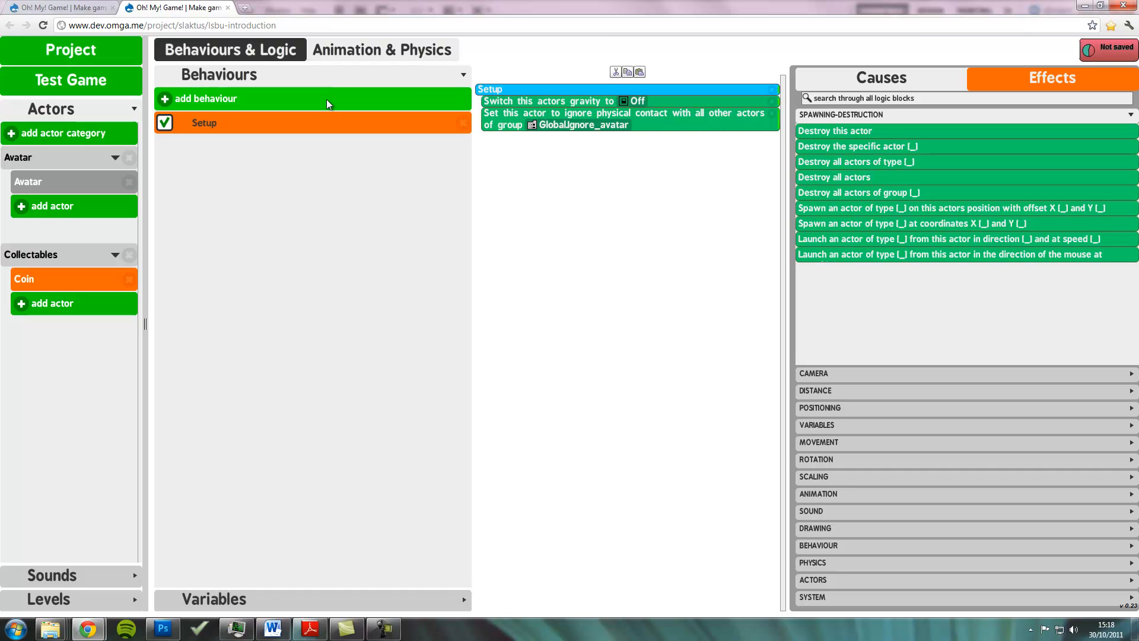
pyautogui.click(328, 104)
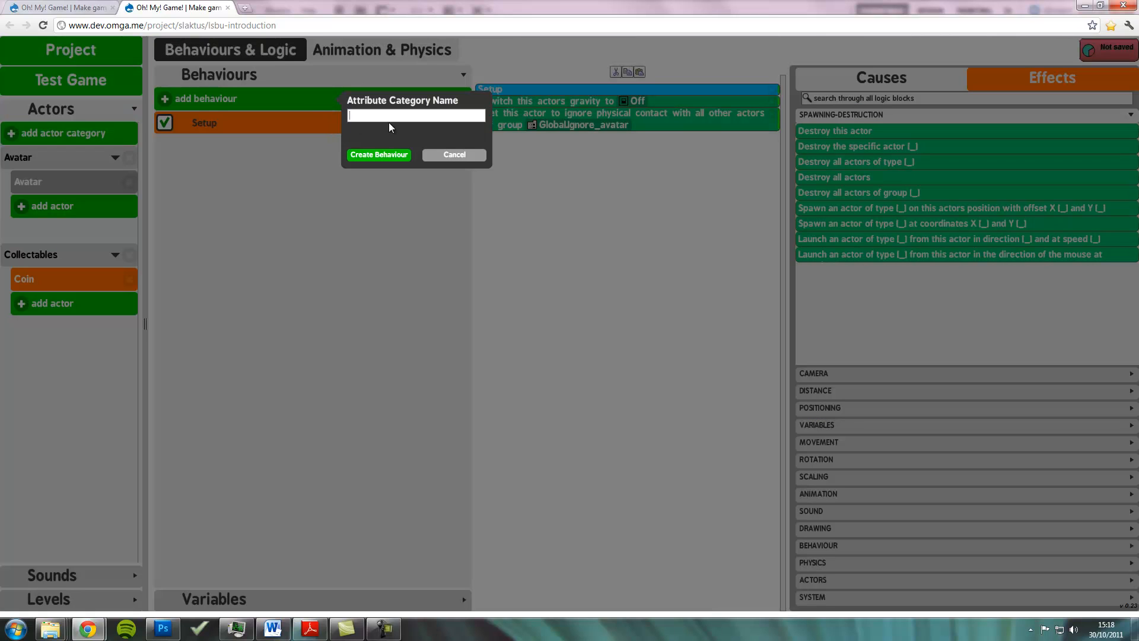
pyautogui.write('Ninja_cvo')
pyautogui.press('BackSpace')
pyautogui.press('BackSpace')
pyautogui.write('ollision')
pyautogui.click(373, 155)
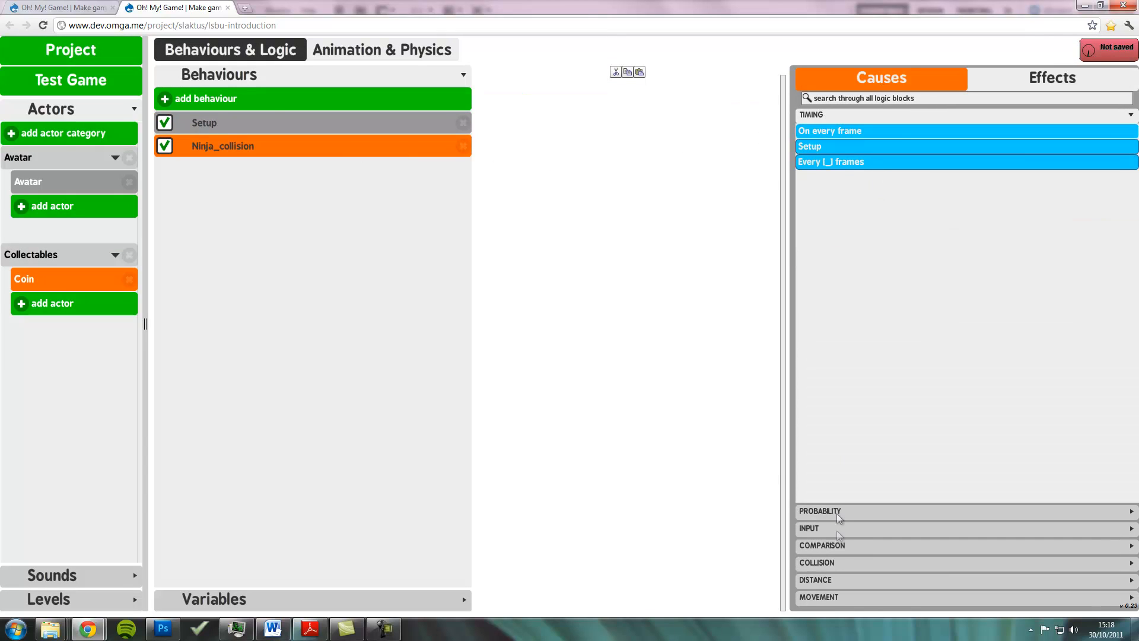
# - Add the collision cause for this actor touching an actor of a type, and set the type to Avatar
pyautogui.click(818, 562)
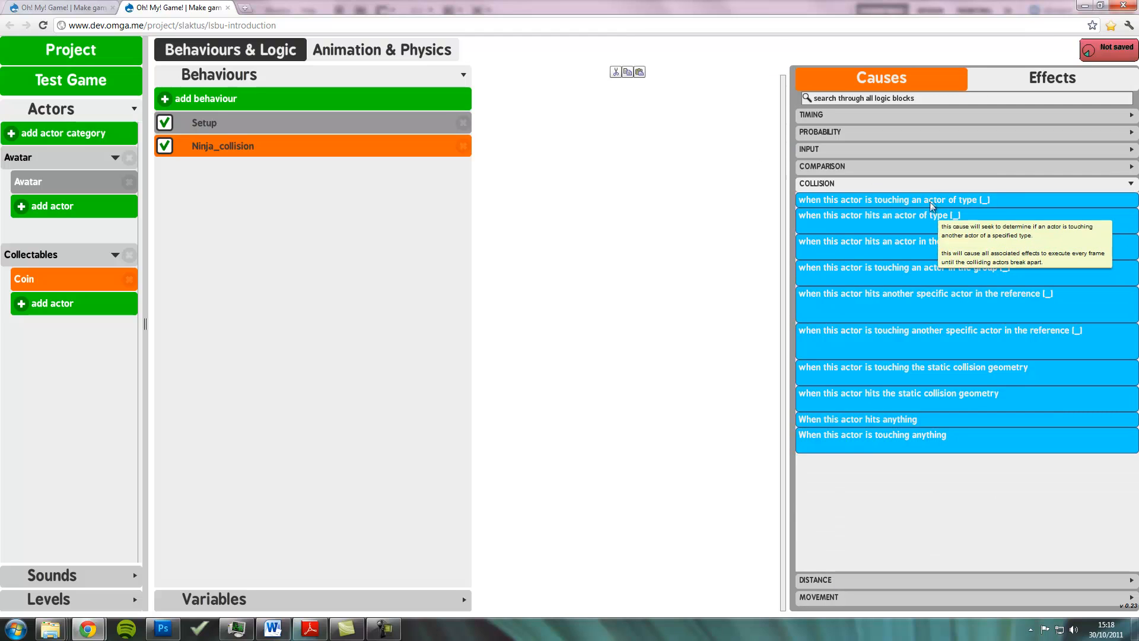
pyautogui.moveTo(932, 201); pyautogui.dragTo(567, 195)
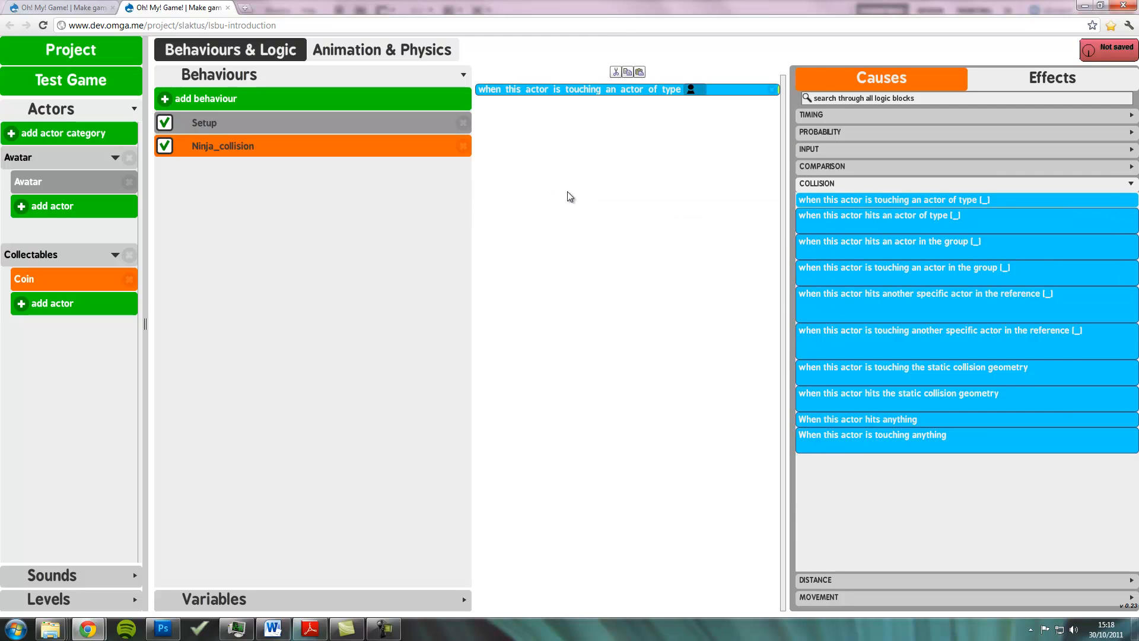
pyautogui.click(692, 93)
pyautogui.moveTo(727, 99)
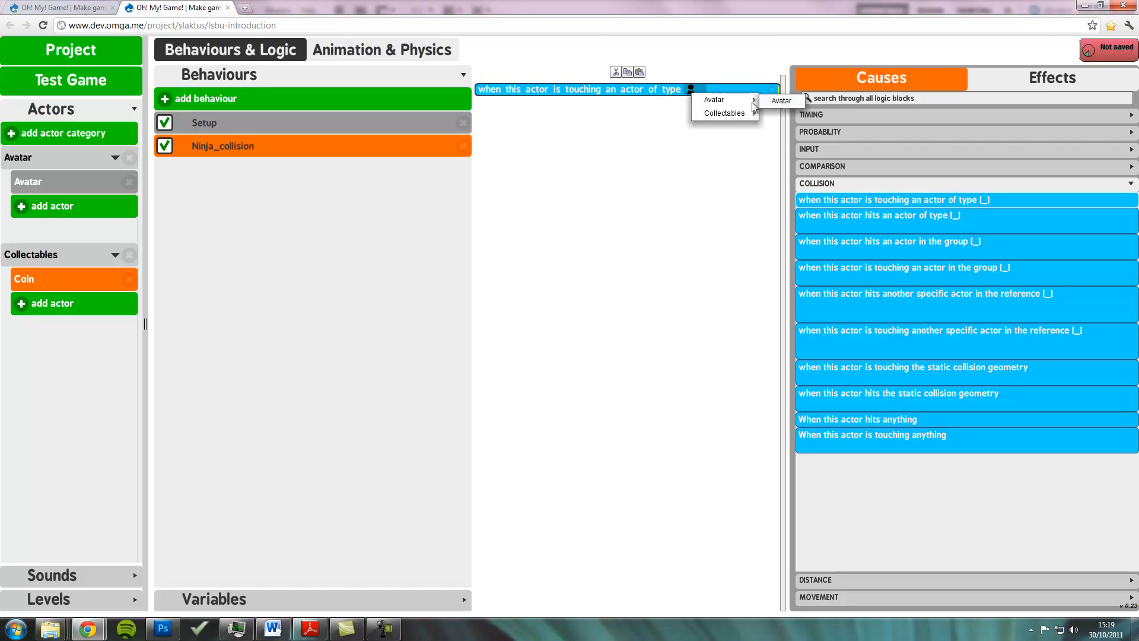
pyautogui.click(798, 101)
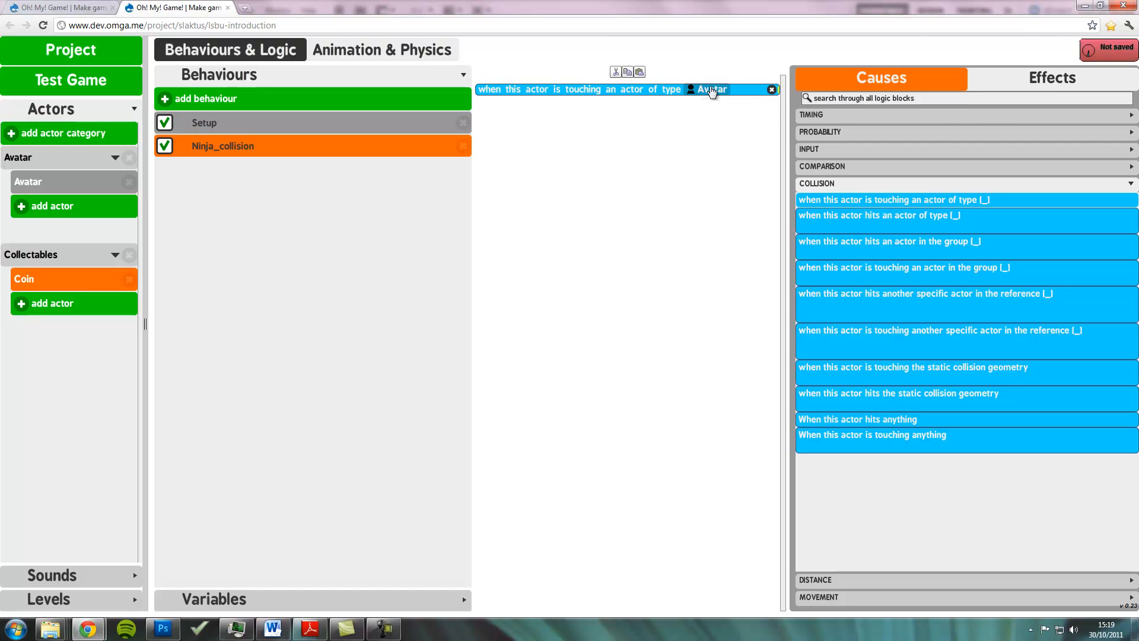
# - Add the effects "Destroy this actor" and "Add number to variable" under the Avatar touching cause
pyautogui.click(1012, 81)
pyautogui.moveTo(877, 137); pyautogui.dragTo(668, 152)
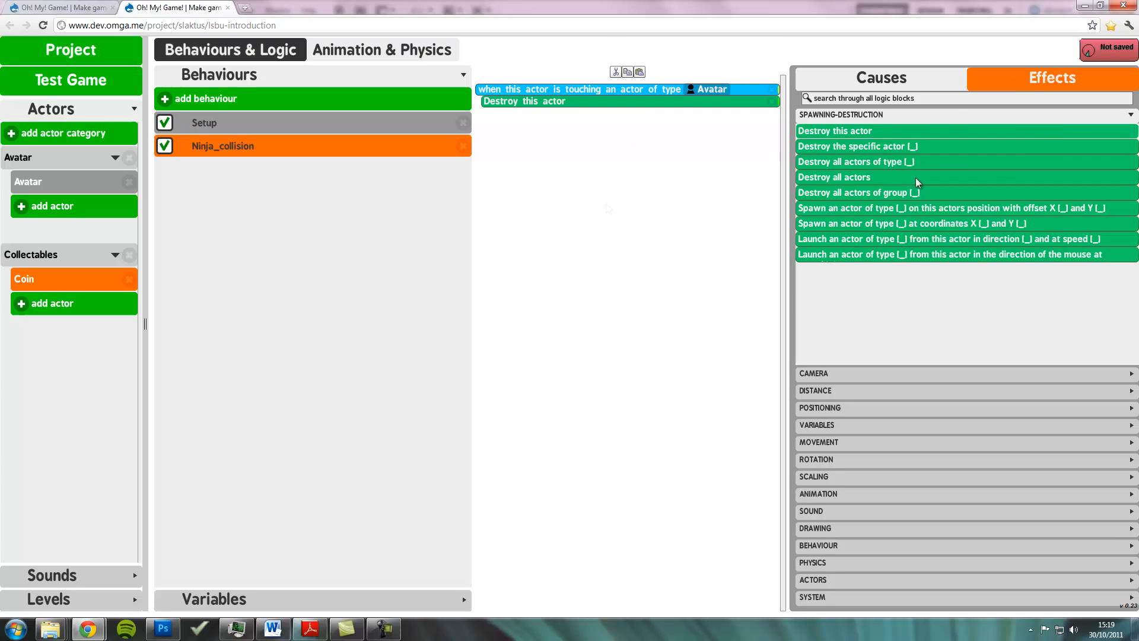
pyautogui.click(1041, 101)
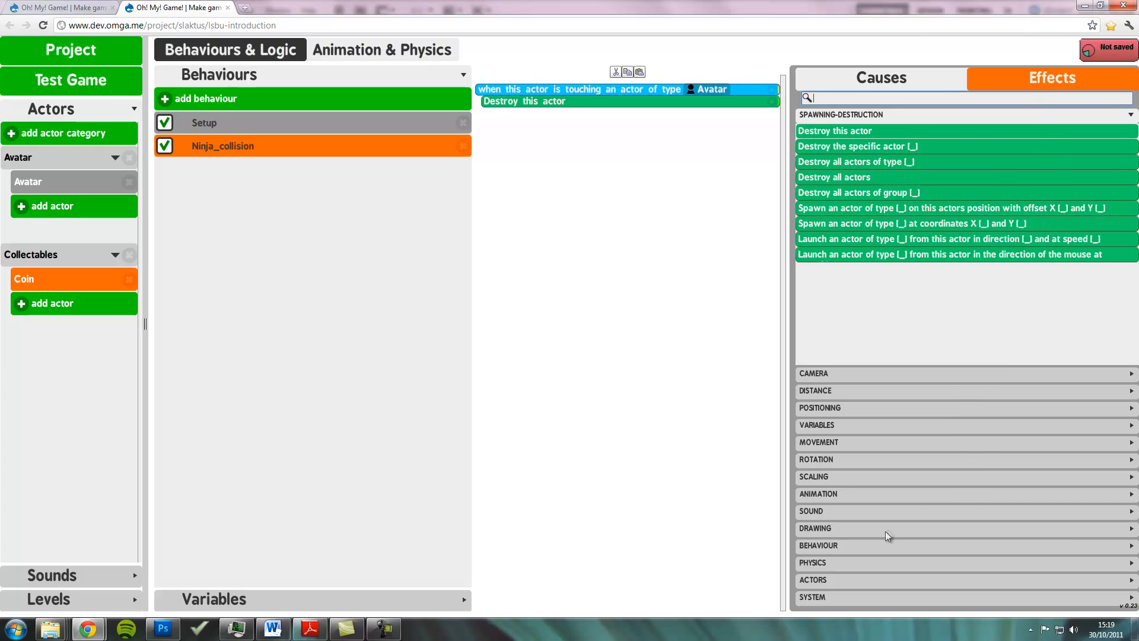
pyautogui.click(843, 428)
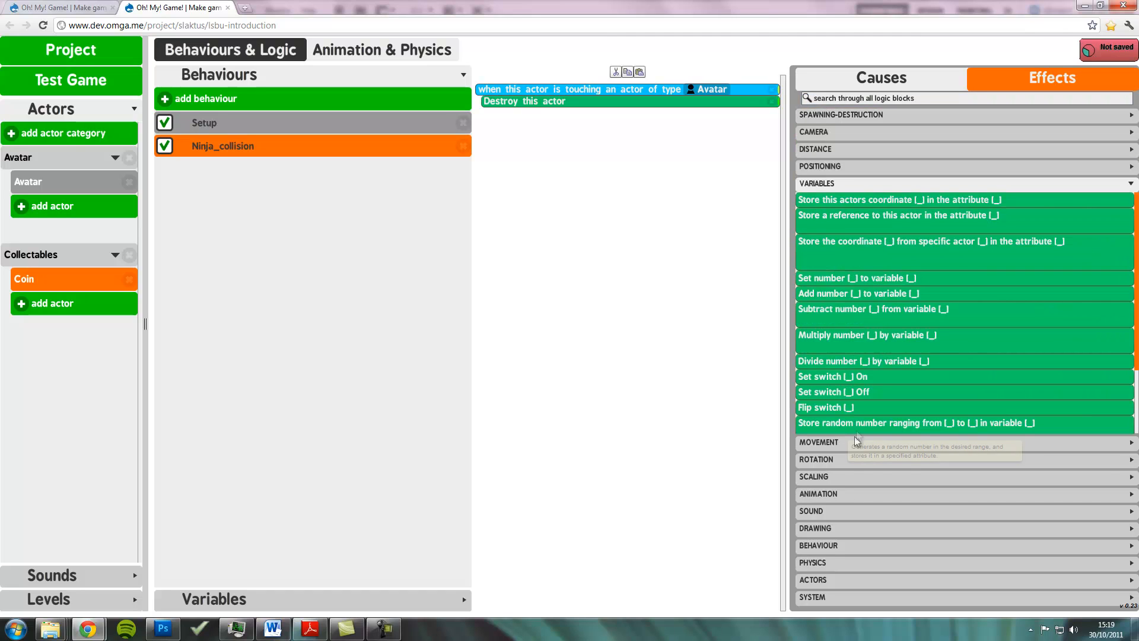
pyautogui.moveTo(877, 297); pyautogui.dragTo(650, 248)
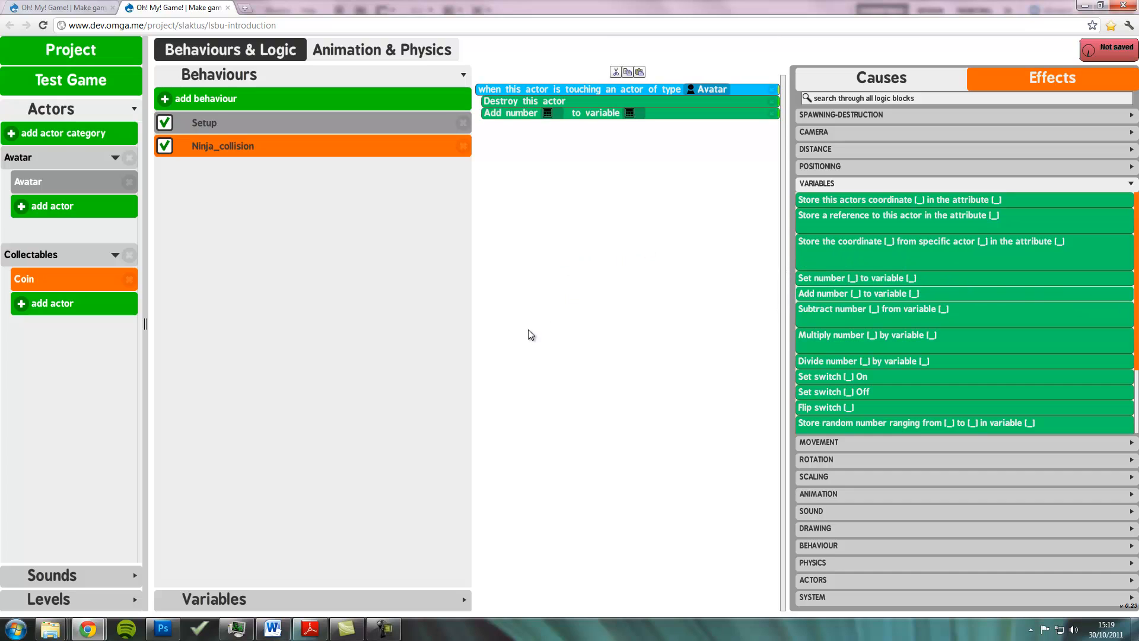
# - Add a global attribute category named Scores to the global variables
pyautogui.click(373, 596)
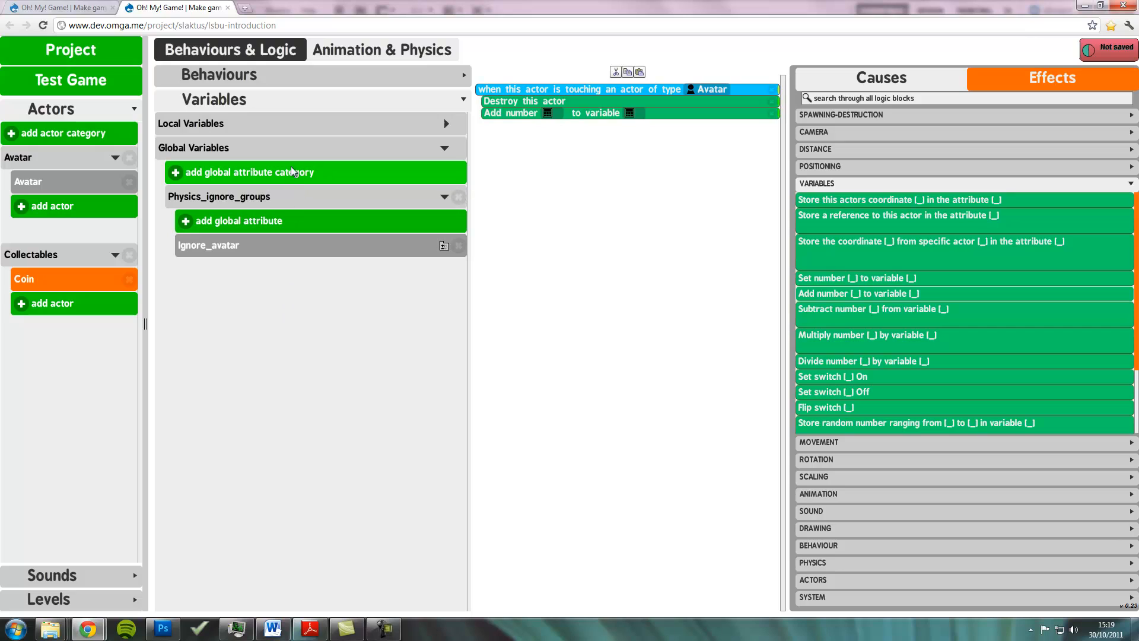
pyautogui.click(288, 203)
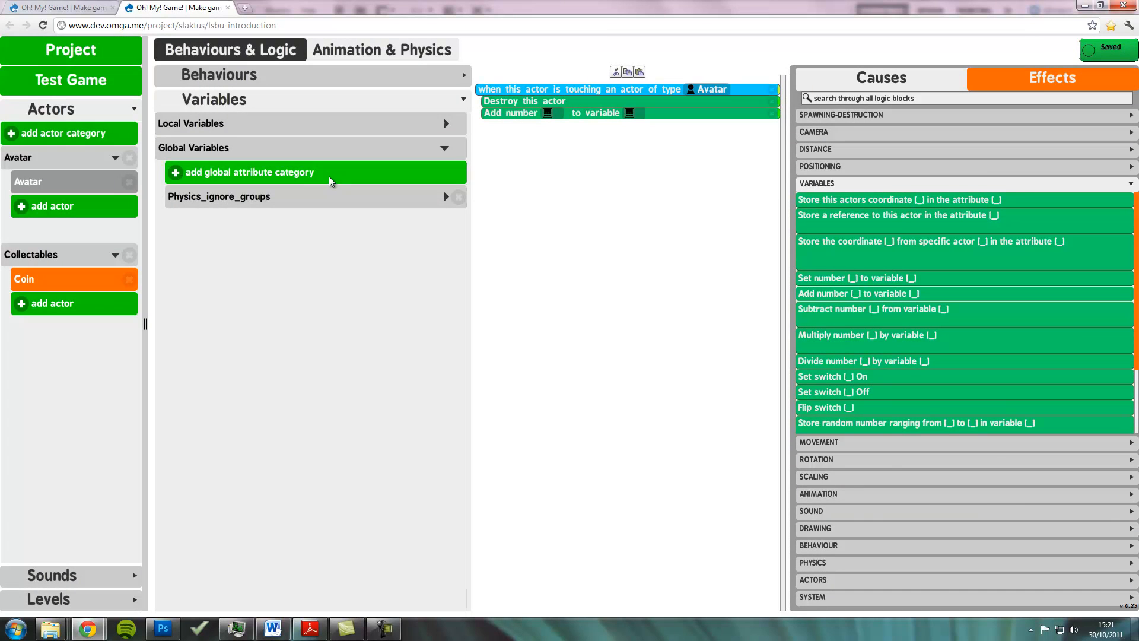
pyautogui.click(329, 176)
pyautogui.write('Score')
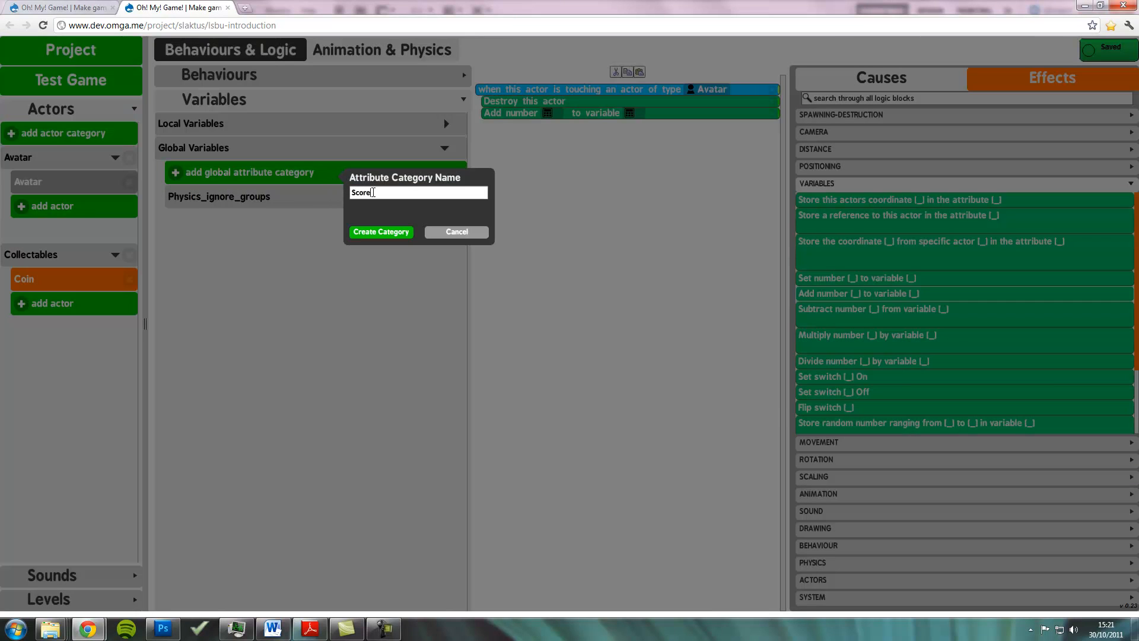
pyautogui.write('s')
pyautogui.click(387, 233)
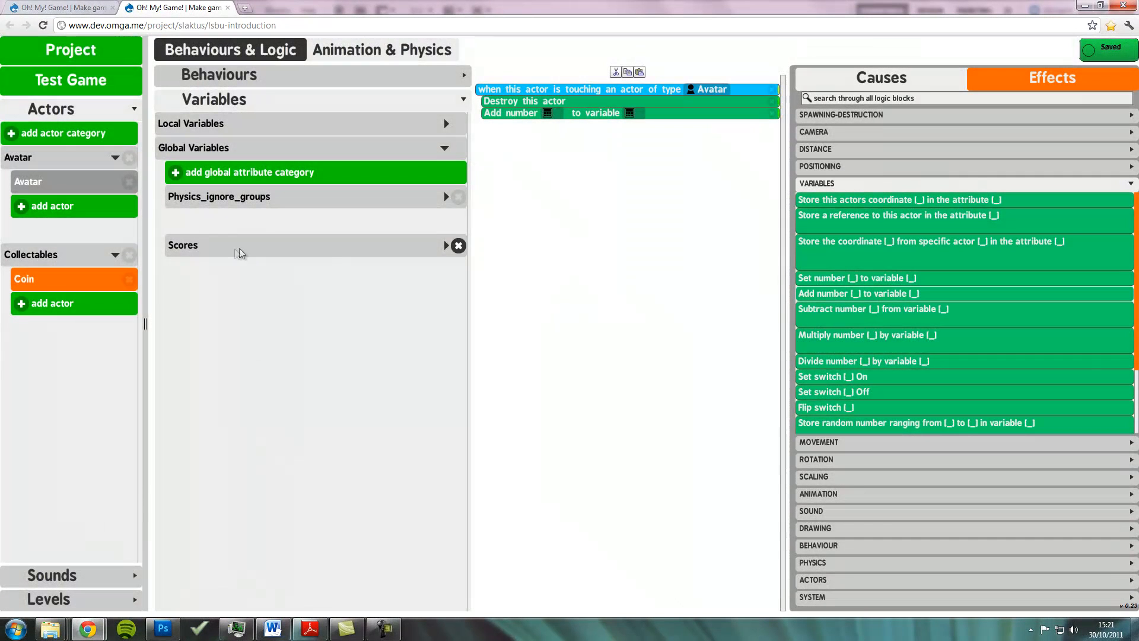
# - Add a global number attribute named Coins with a value of 0 to the Scores category
pyautogui.click(259, 252)
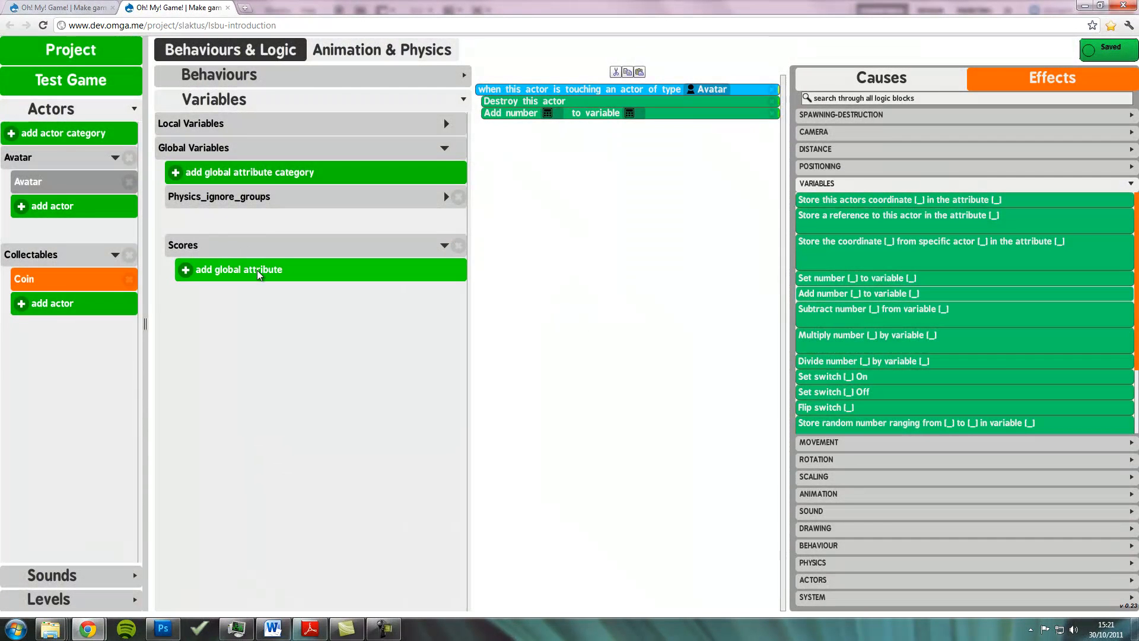
pyautogui.click(259, 270)
pyautogui.write('Coins')
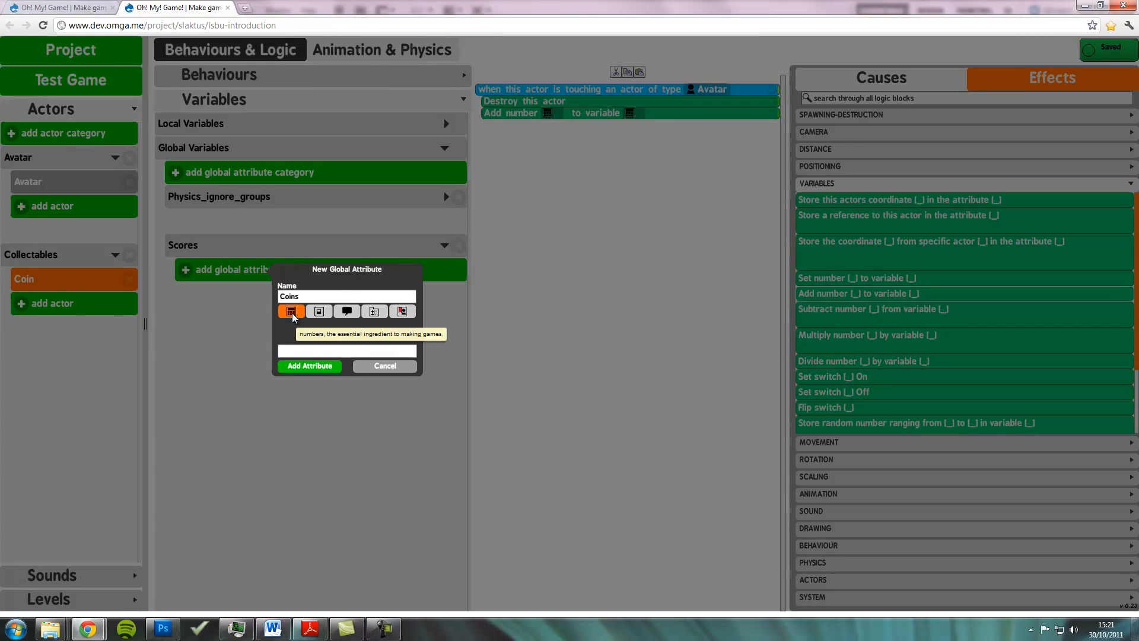
pyautogui.click(302, 352)
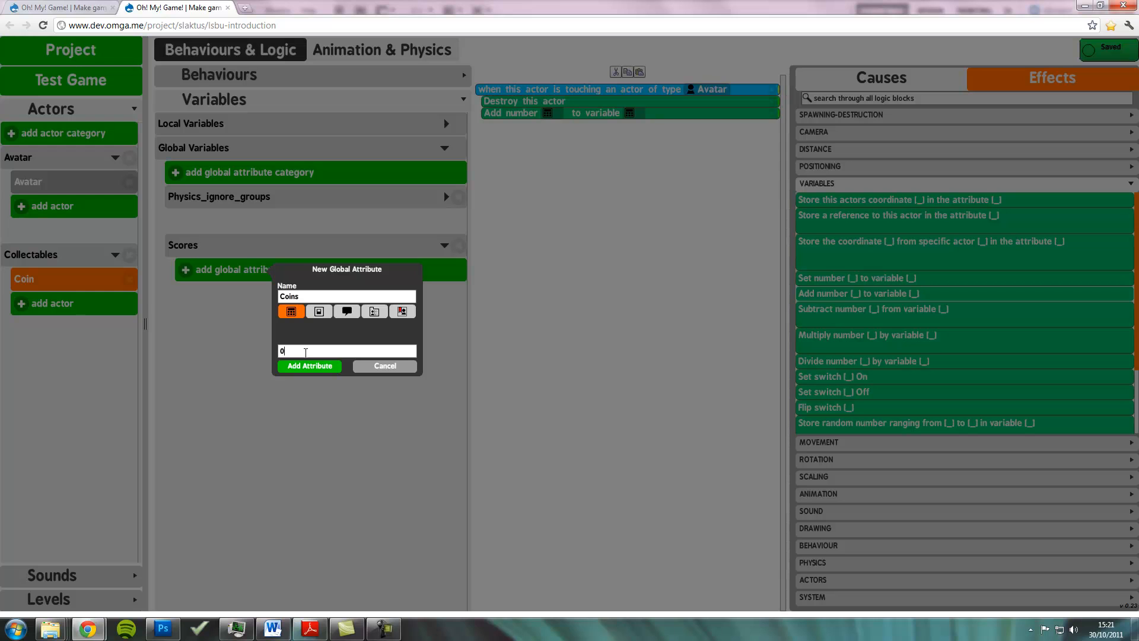
pyautogui.click(295, 365)
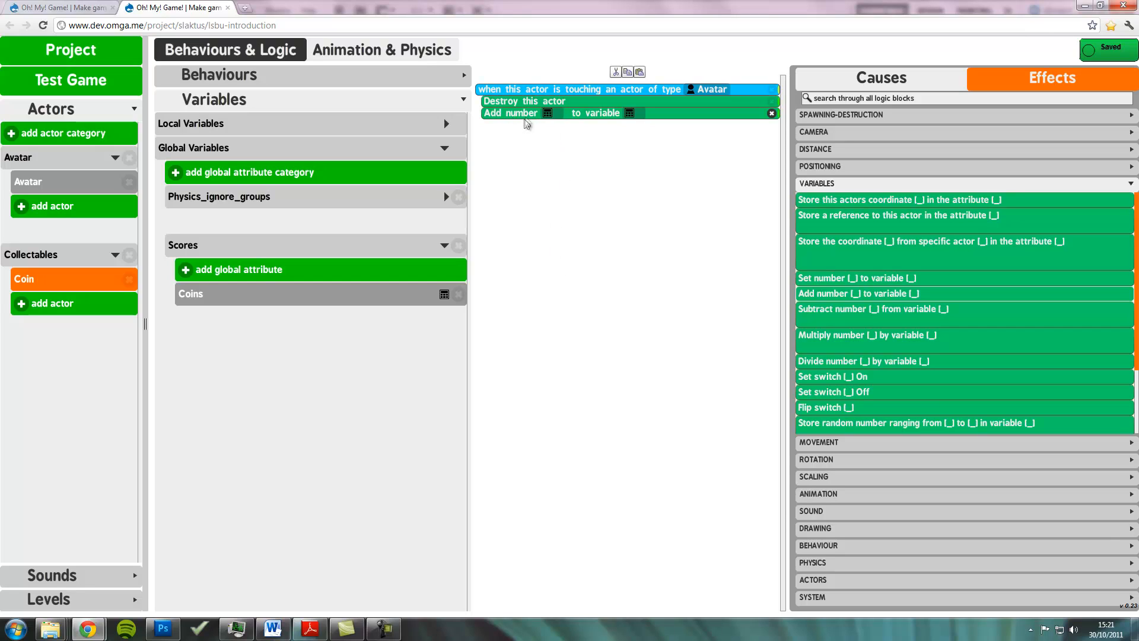
# - Replace the "Add number to variable" effect under the Avatar touching cause with a new one and set its number to 1
pyautogui.click(771, 114)
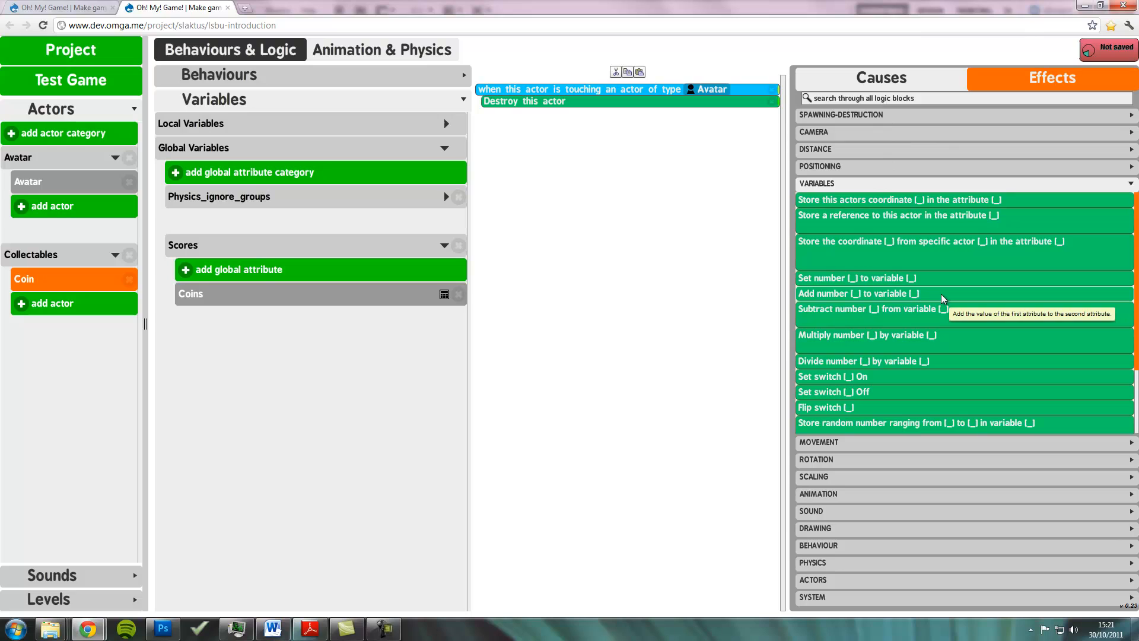
pyautogui.moveTo(944, 299); pyautogui.dragTo(637, 201)
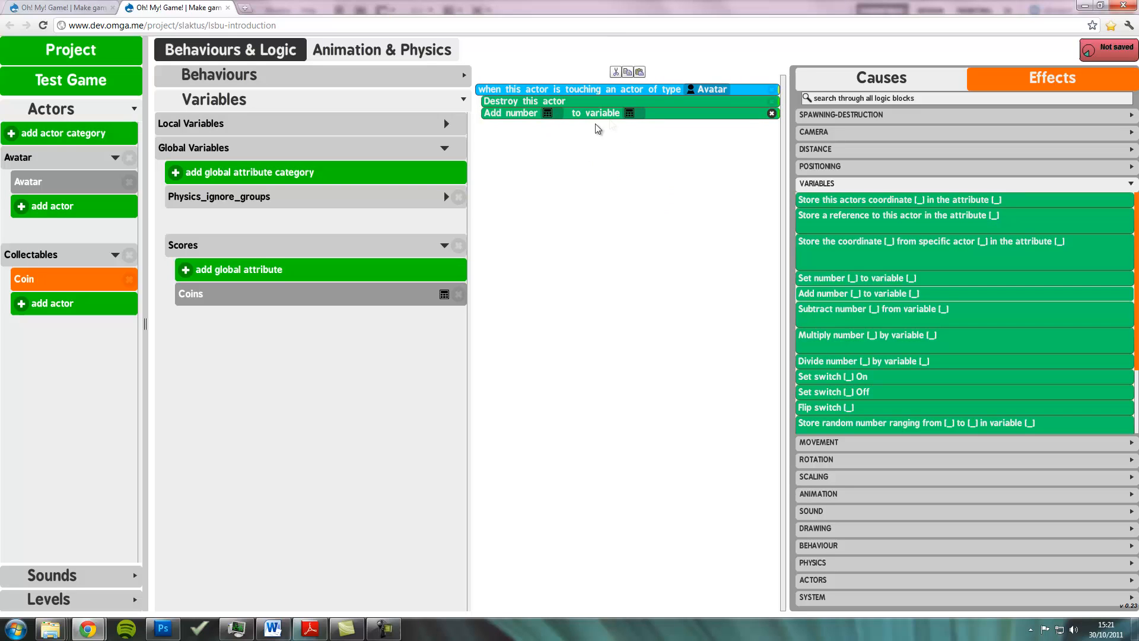
pyautogui.click(550, 117)
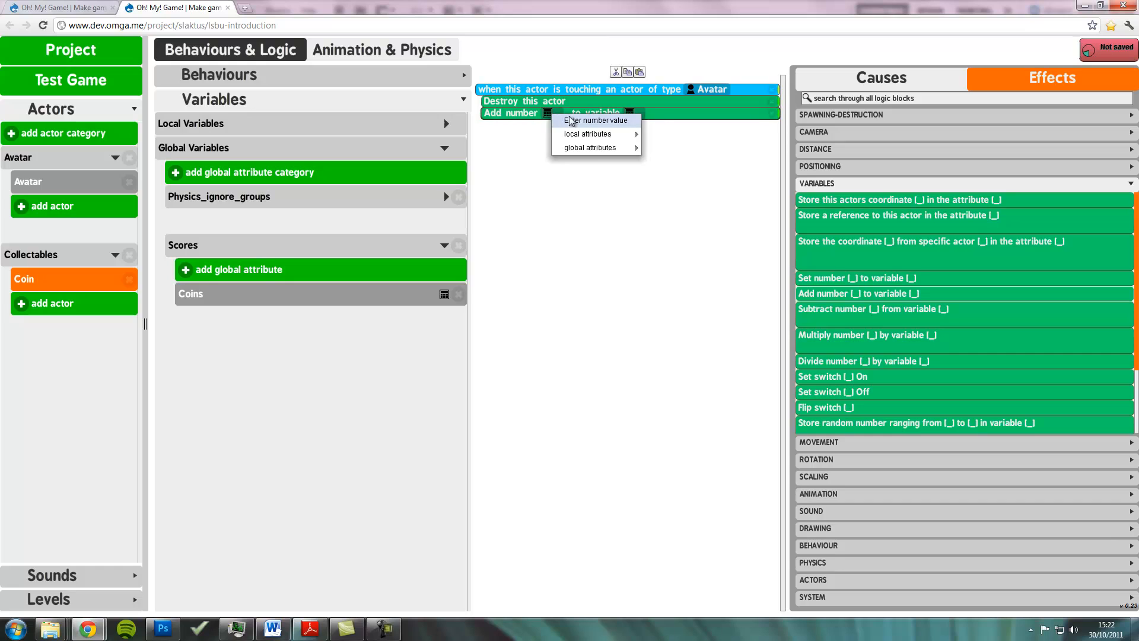
pyautogui.click(572, 121)
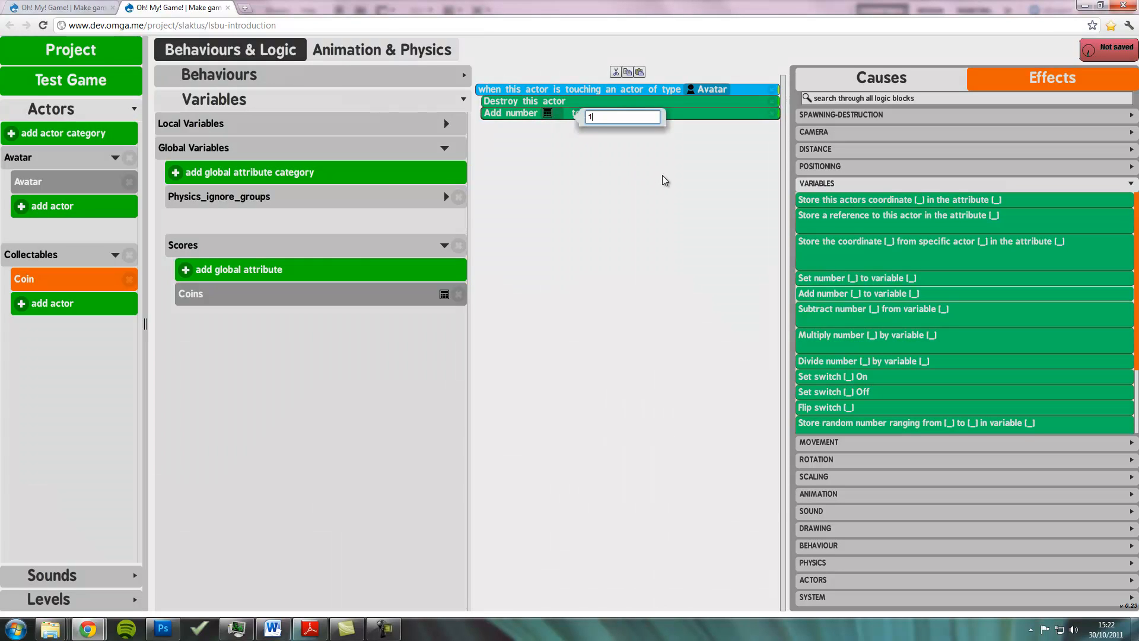
pyautogui.write('1')
pyautogui.press('Return')
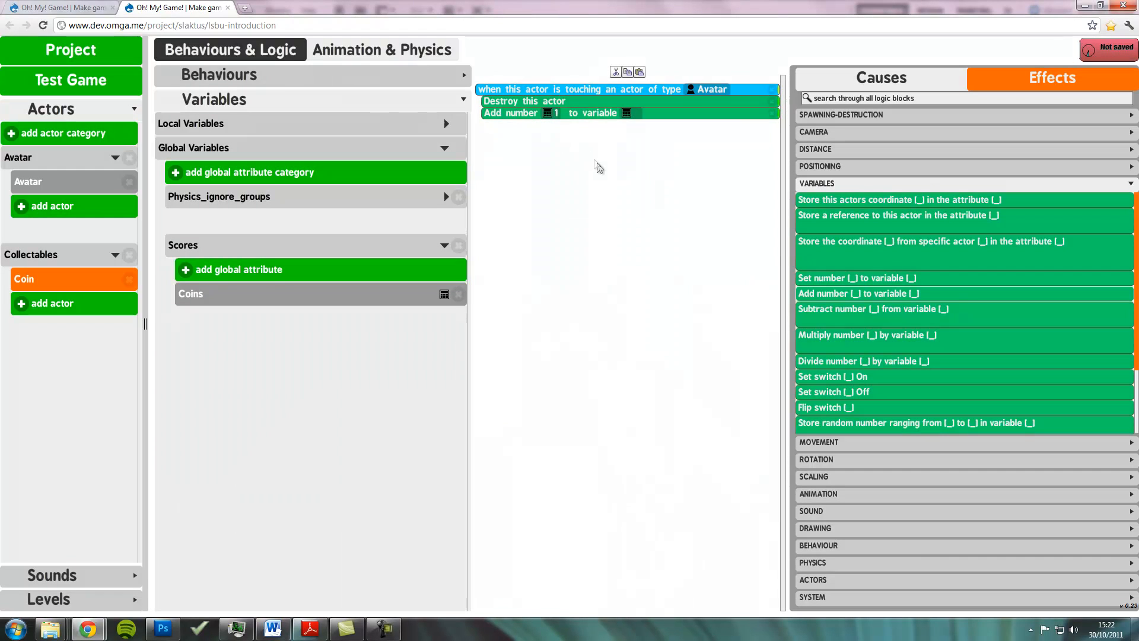
# - Enter the number value 1 again in the "Add number to variable" effect
pyautogui.click(557, 115)
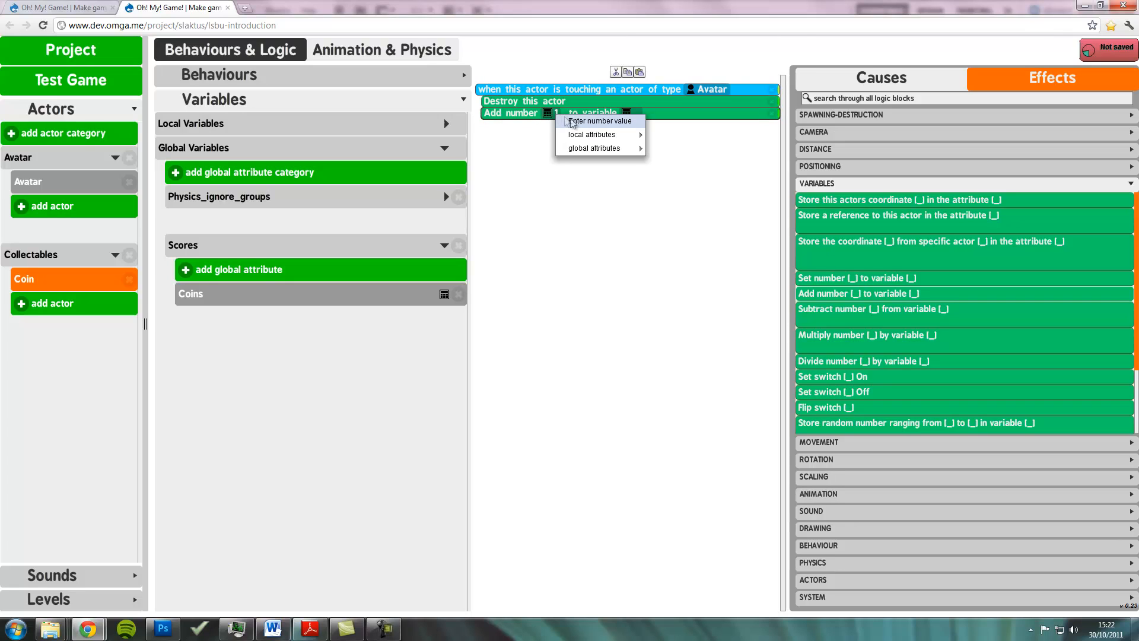
pyautogui.click(585, 121)
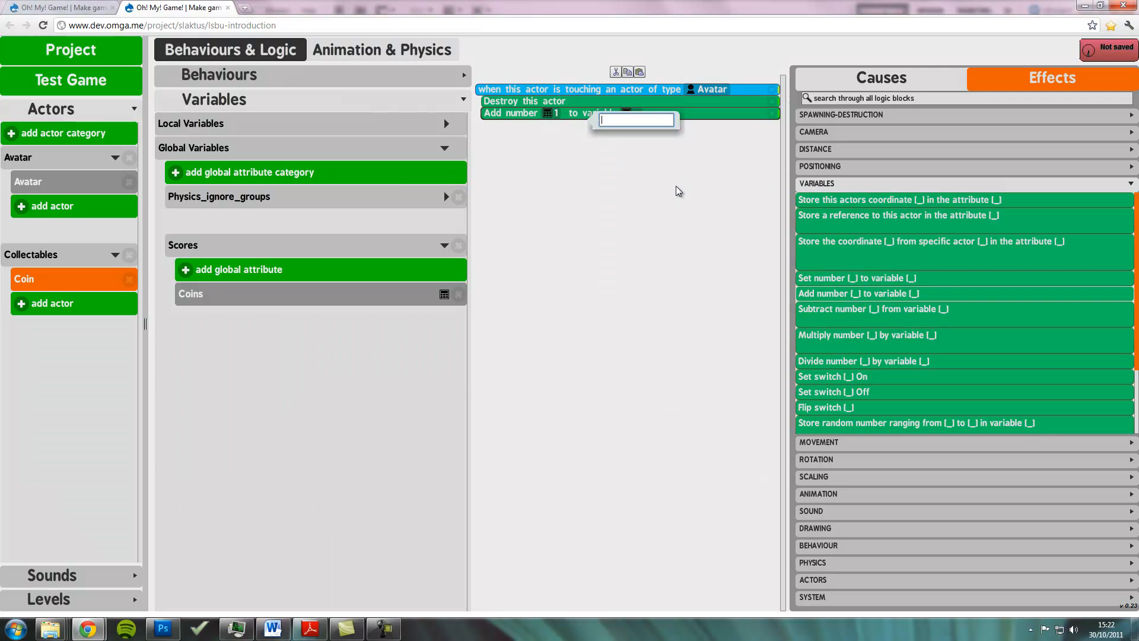
pyautogui.write('1')
pyautogui.press('Return')
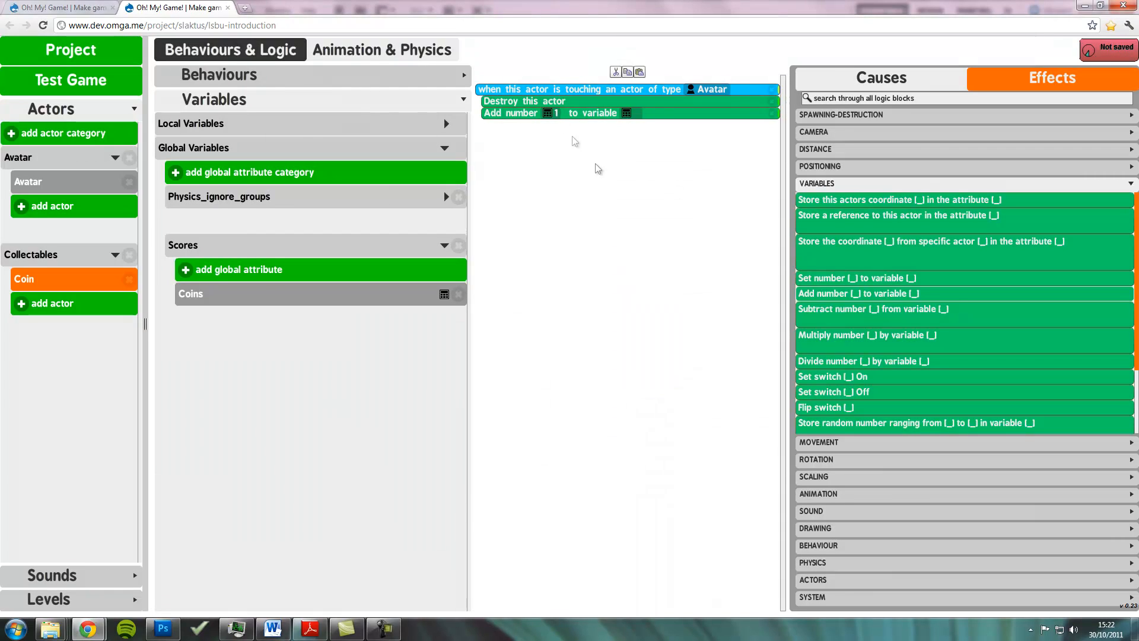
pyautogui.click(557, 116)
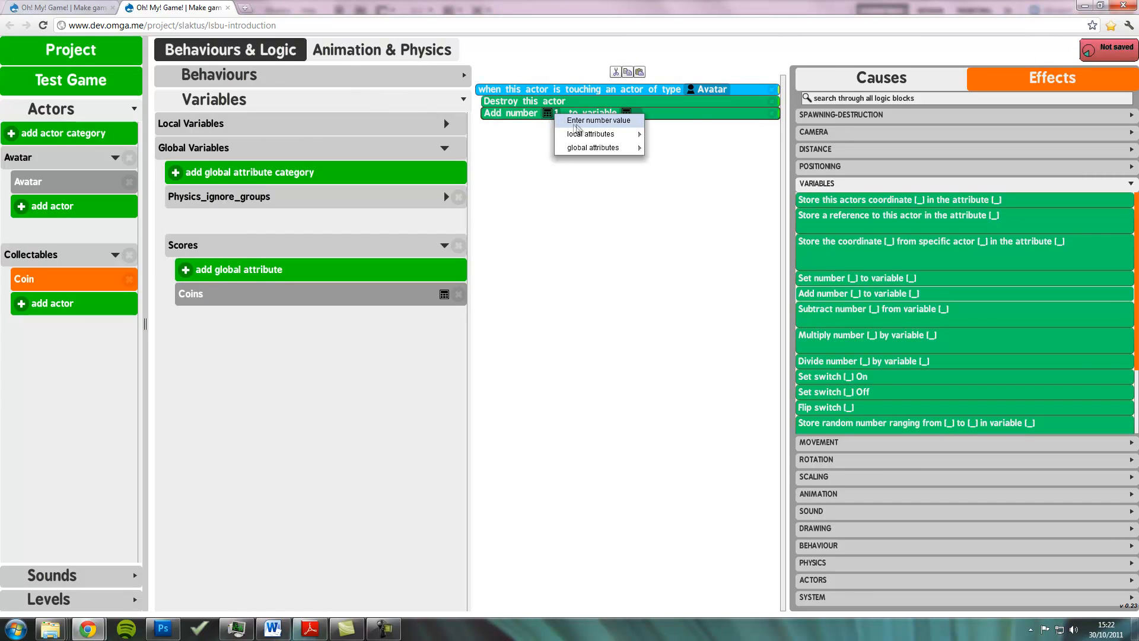
pyautogui.click(593, 121)
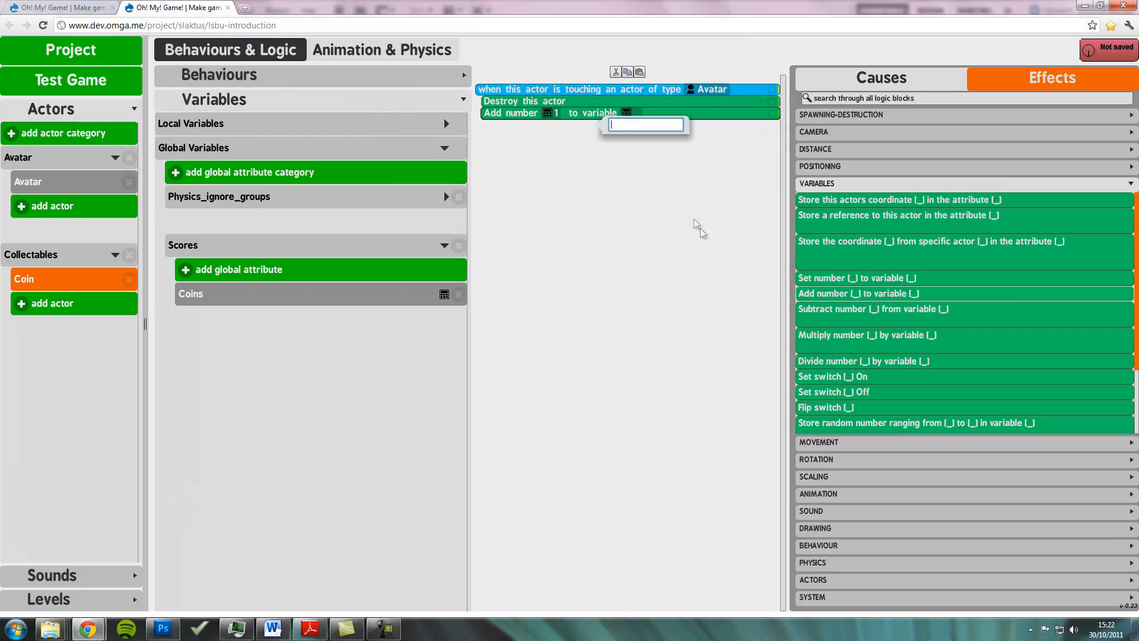
pyautogui.click(781, 287)
pyautogui.click(557, 115)
pyautogui.click(599, 117)
pyautogui.click(659, 230)
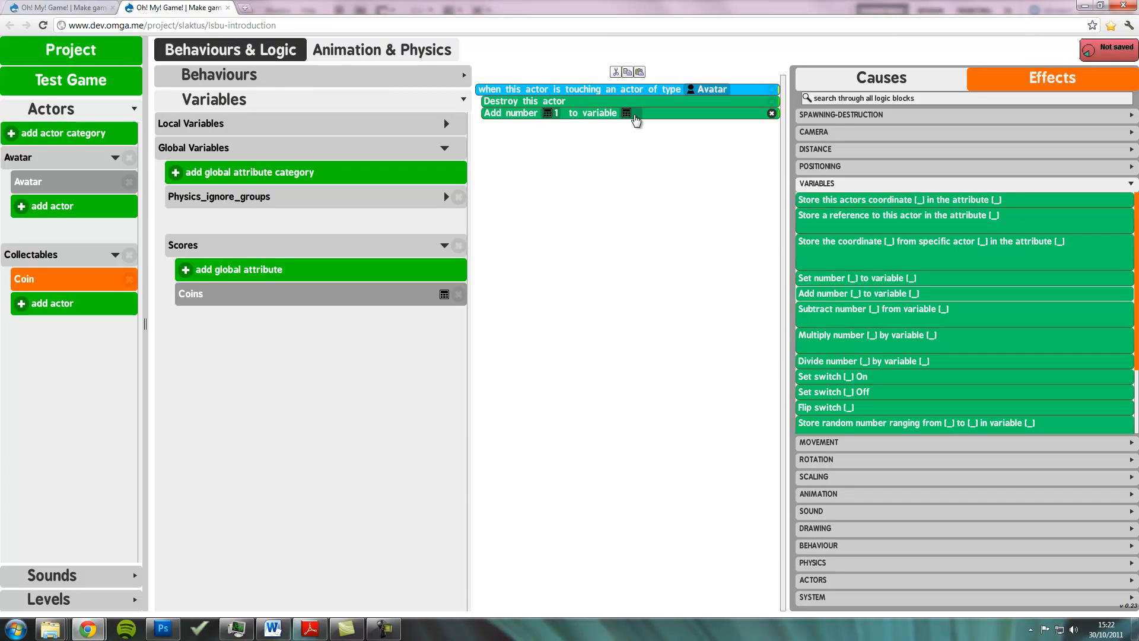
# - Set the target variable of the "Add number to variable" effect to Global.Coins from the Scores category
pyautogui.click(636, 119)
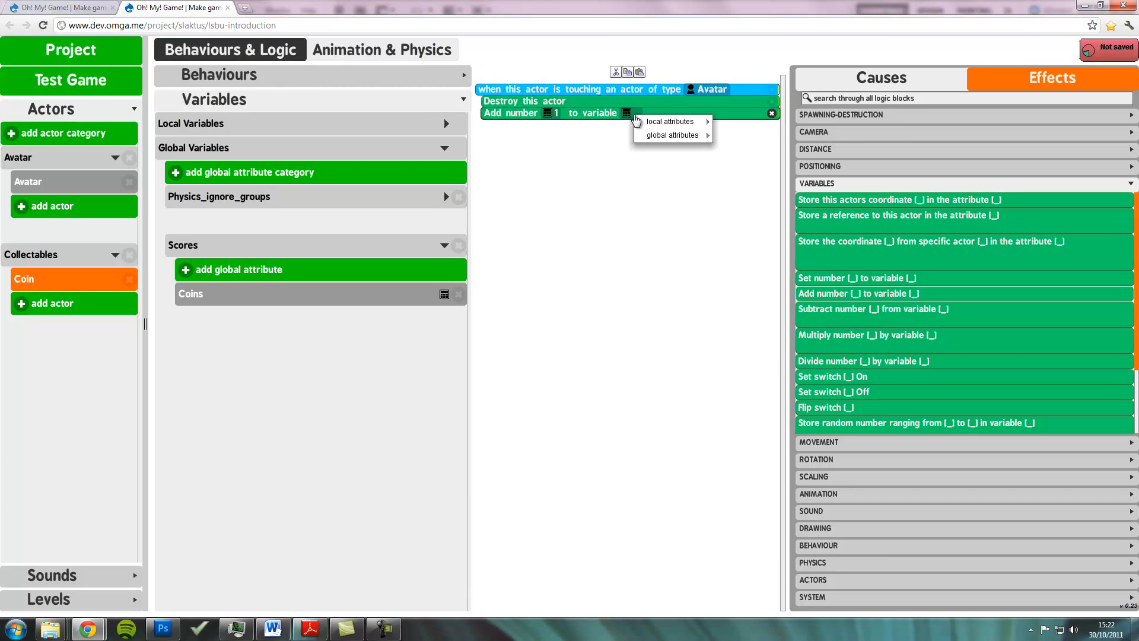
pyautogui.moveTo(654, 139)
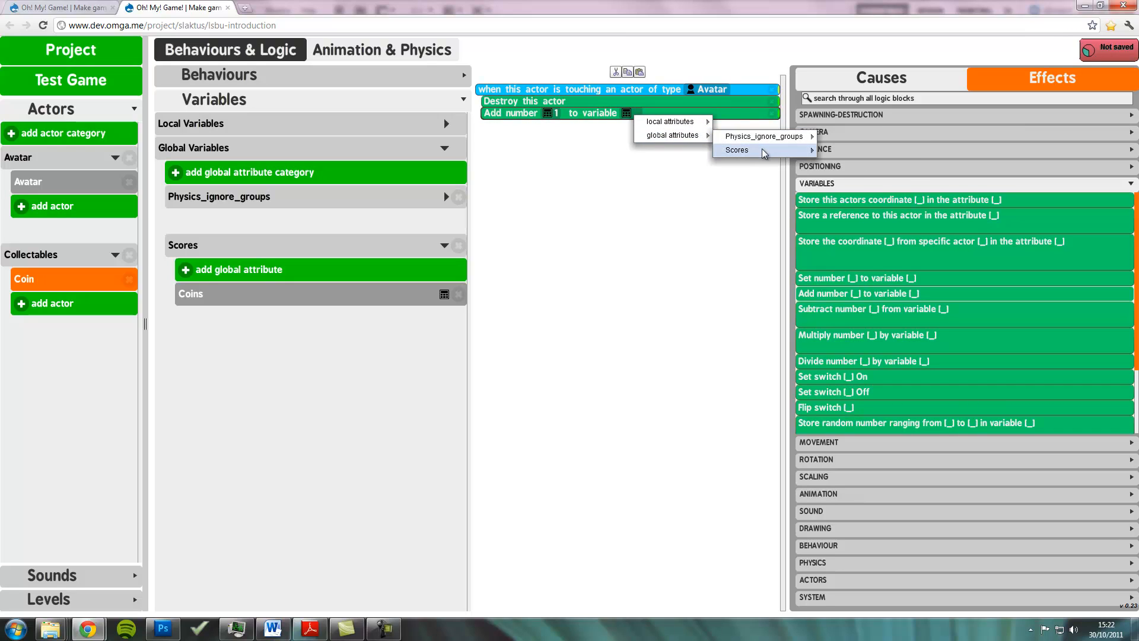
pyautogui.moveTo(764, 153)
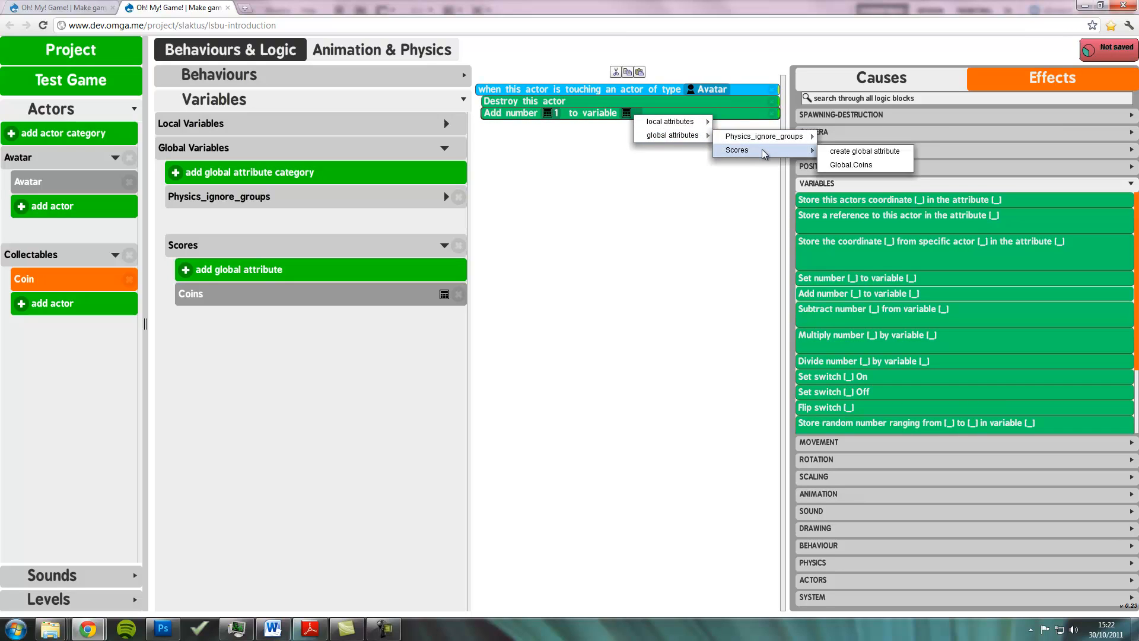
pyautogui.click(862, 168)
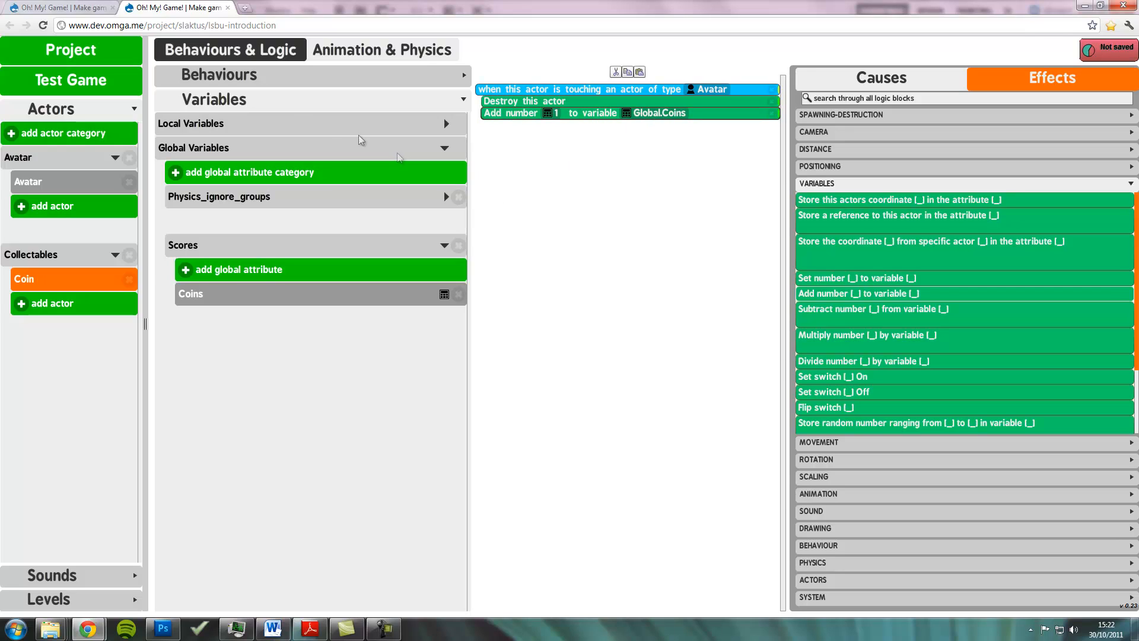
# - Return to the Coin's behaviours, open Level_1 and select its actor layer
pyautogui.click(286, 85)
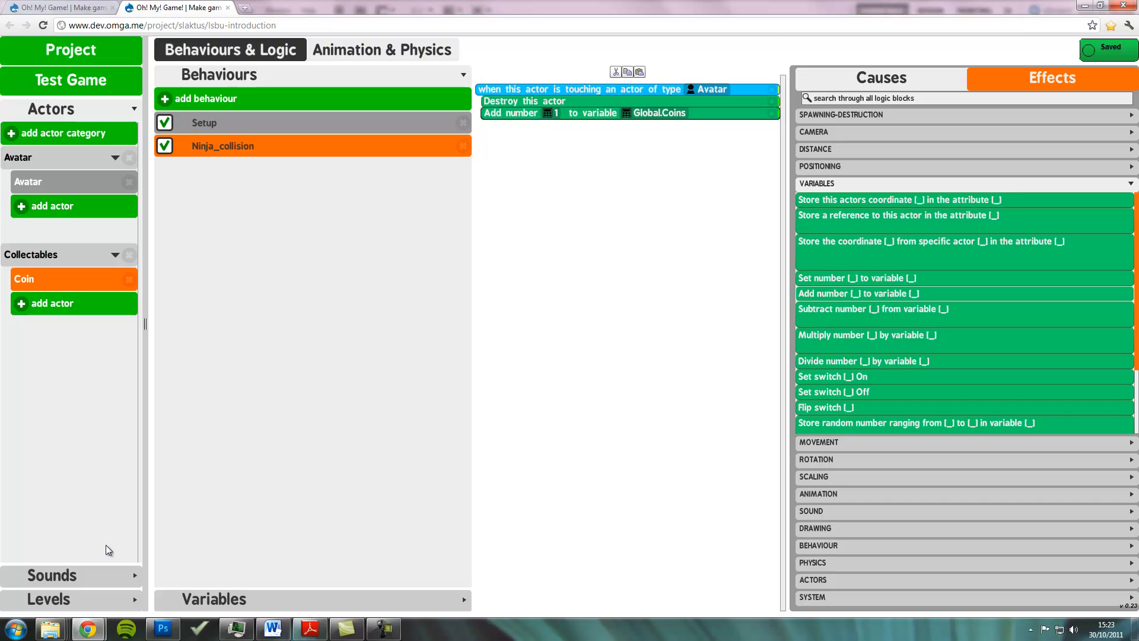
pyautogui.click(94, 600)
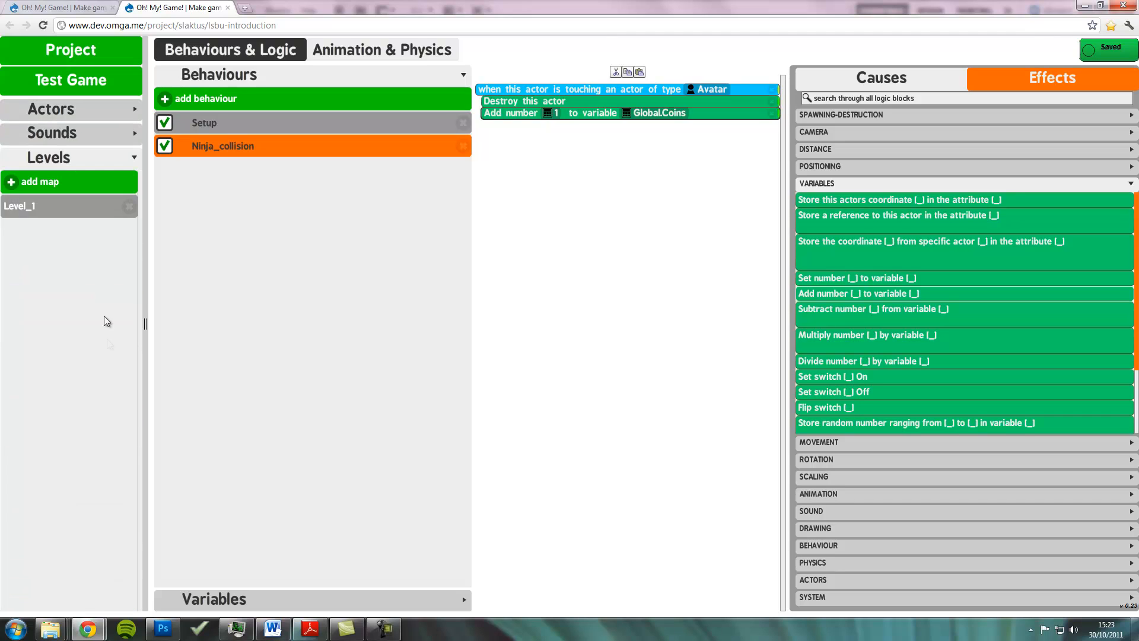
pyautogui.click(73, 208)
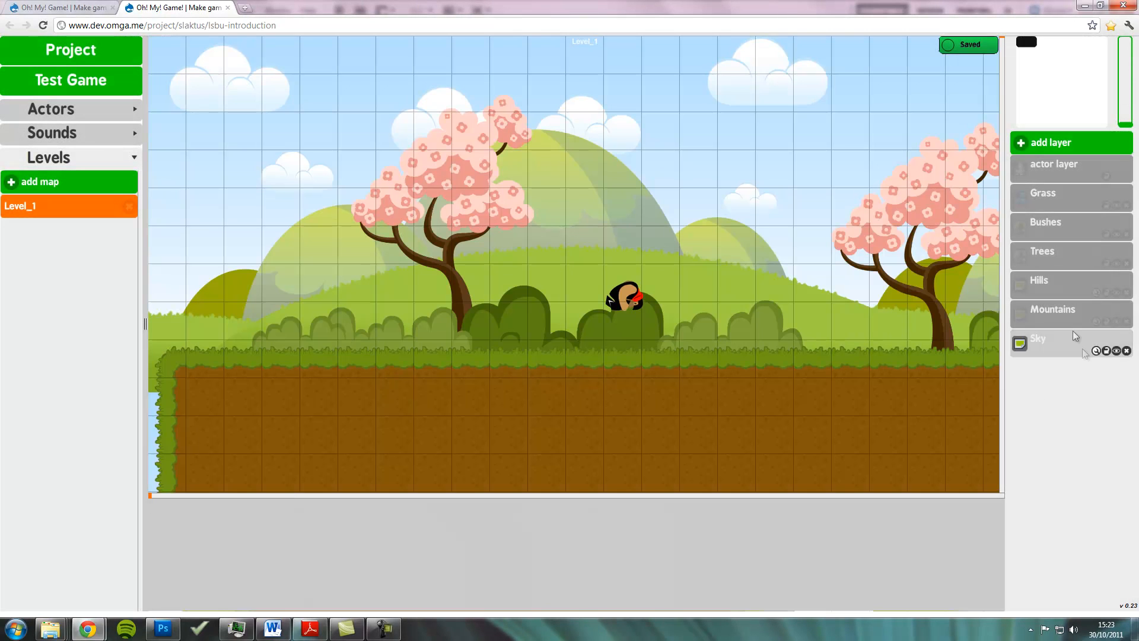
pyautogui.click(1076, 168)
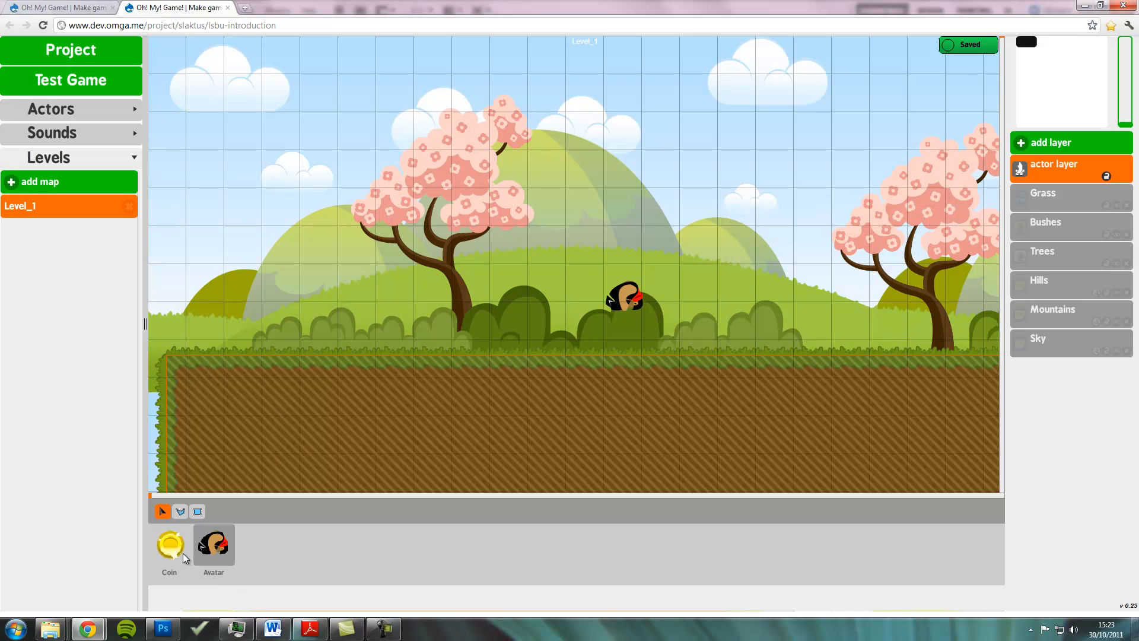
# - Place Coin actors in a small three-coin arch in the air beside the first tree in Level_1
pyautogui.moveTo(180, 558); pyautogui.dragTo(260, 232)
pyautogui.moveTo(275, 310); pyautogui.dragTo(301, 187)
pyautogui.click(302, 190)
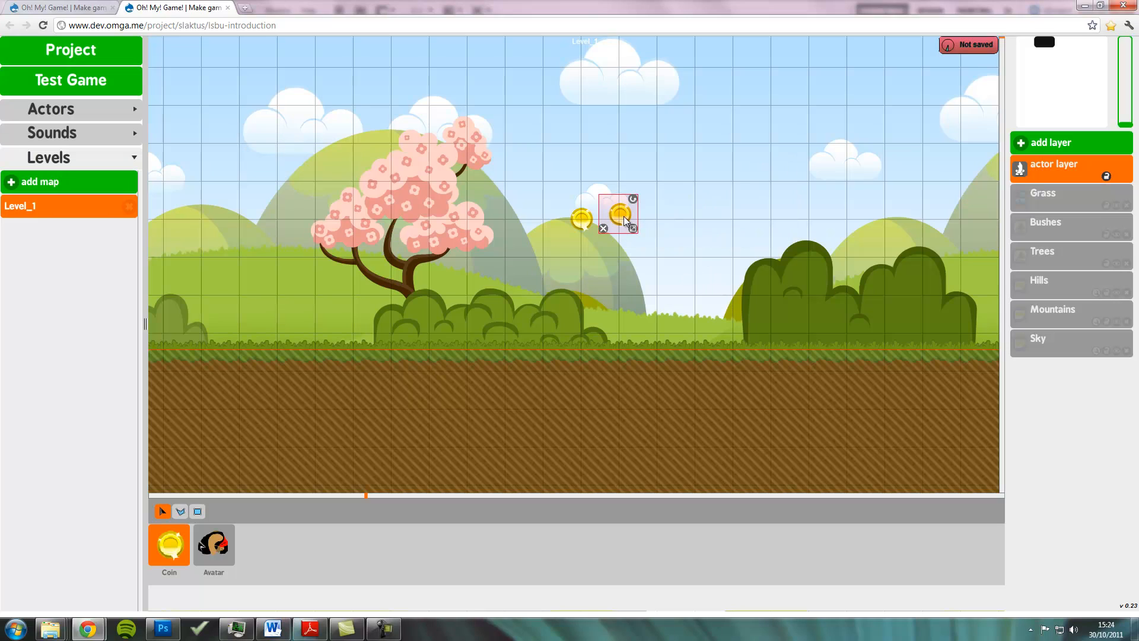
# - Form another three-coin arch further along the level by raising its second coin and placing a third coin beside it
pyautogui.moveTo(625, 220); pyautogui.dragTo(624, 184)
pyautogui.moveTo(154, 548); pyautogui.dragTo(657, 223)
pyautogui.click(655, 227)
pyautogui.moveTo(479, 267); pyautogui.dragTo(706, 285)
pyautogui.moveTo(359, 247); pyautogui.dragTo(758, 297)
pyautogui.moveTo(515, 316); pyautogui.dragTo(761, 354)
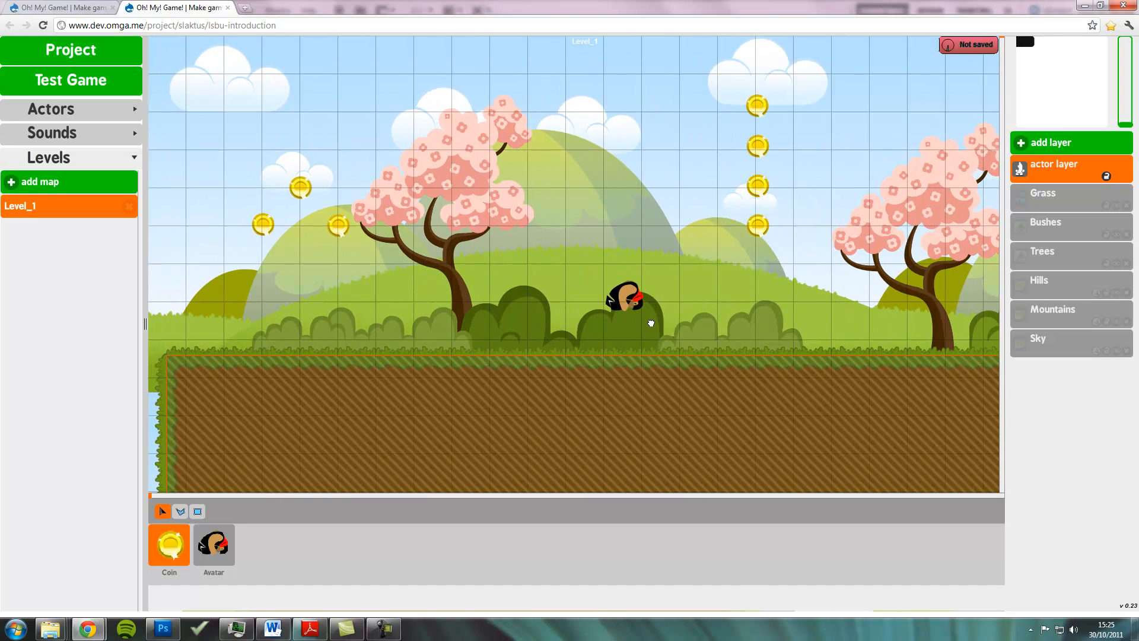
# - Test the game and steer the avatar through the three-coin arch beside the first tree to collect its coins
pyautogui.click(66, 92)
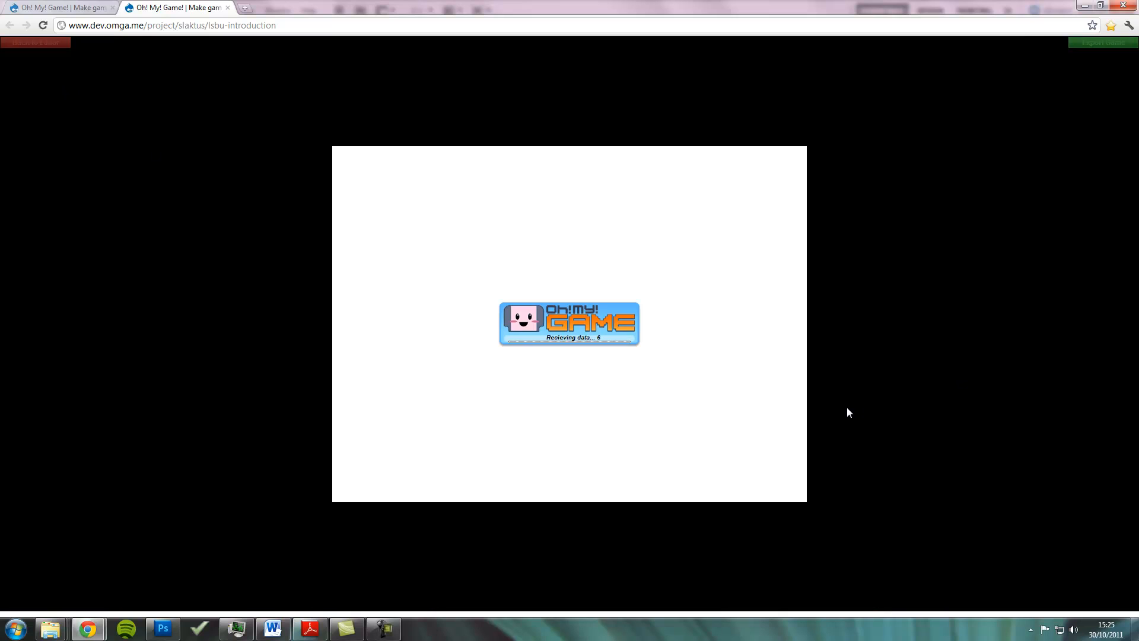
pyautogui.press('Left')
pyautogui.press('Up')
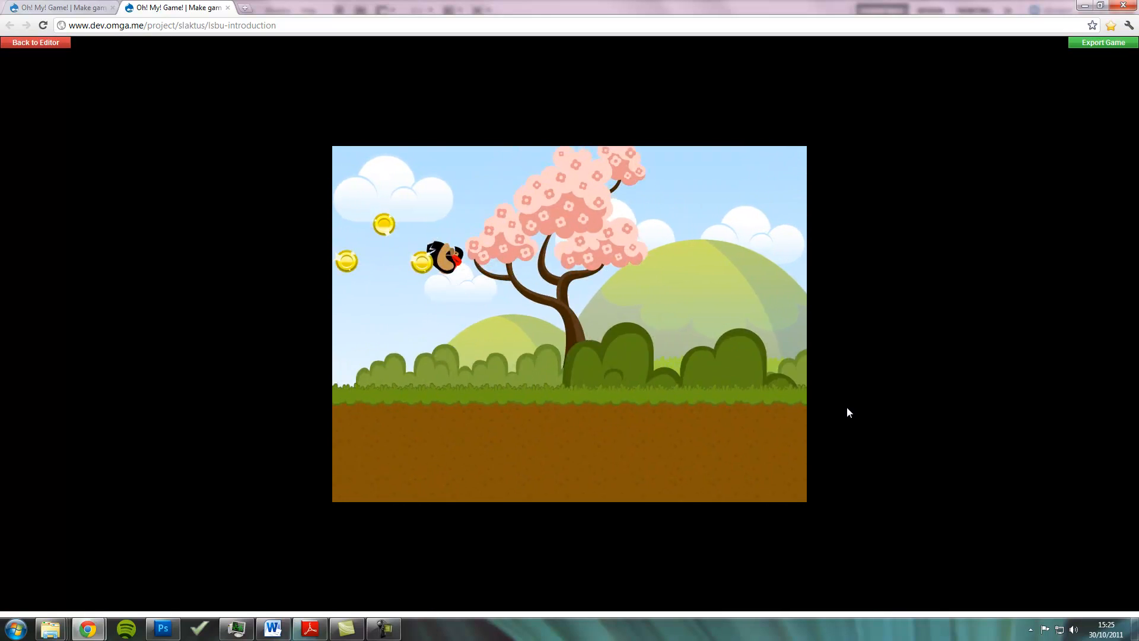
pyautogui.press('Up')
pyautogui.press('Right')
pyautogui.press('Left')
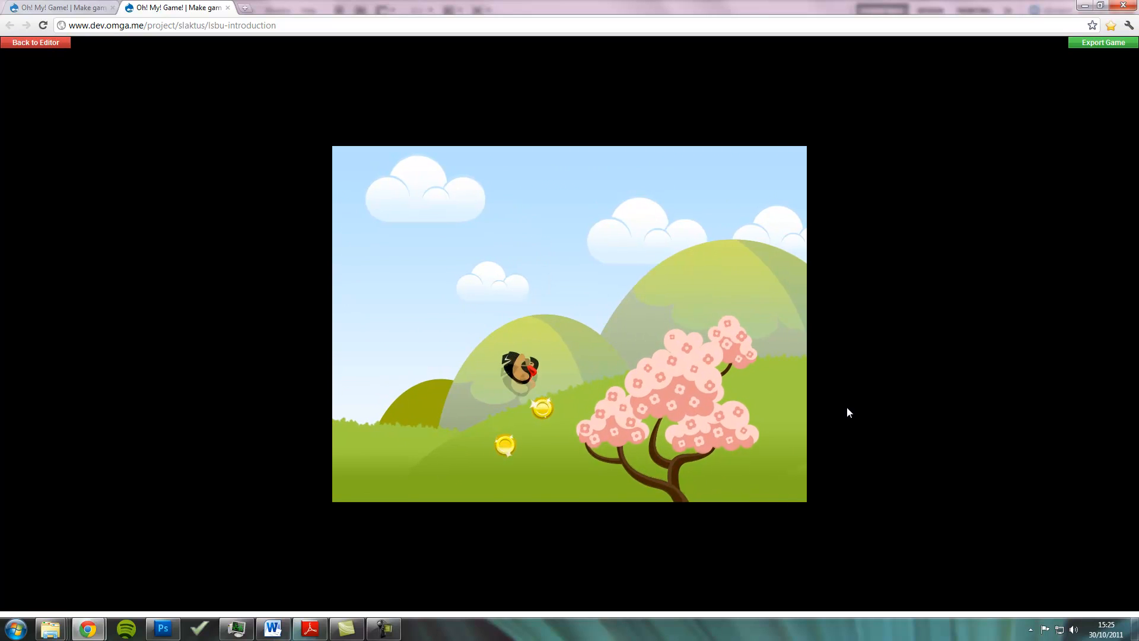
pyautogui.press('Right')
pyautogui.press('Up')
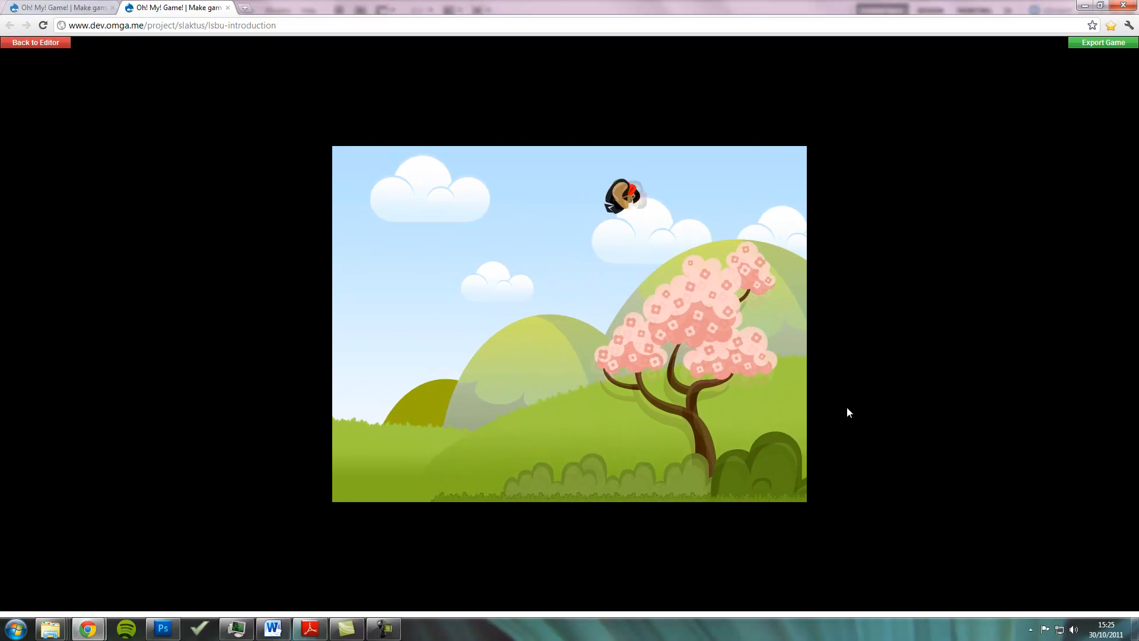
# - Run the avatar past the first tree and jump through the vertical column of four coins to collect them
pyautogui.press('Right')
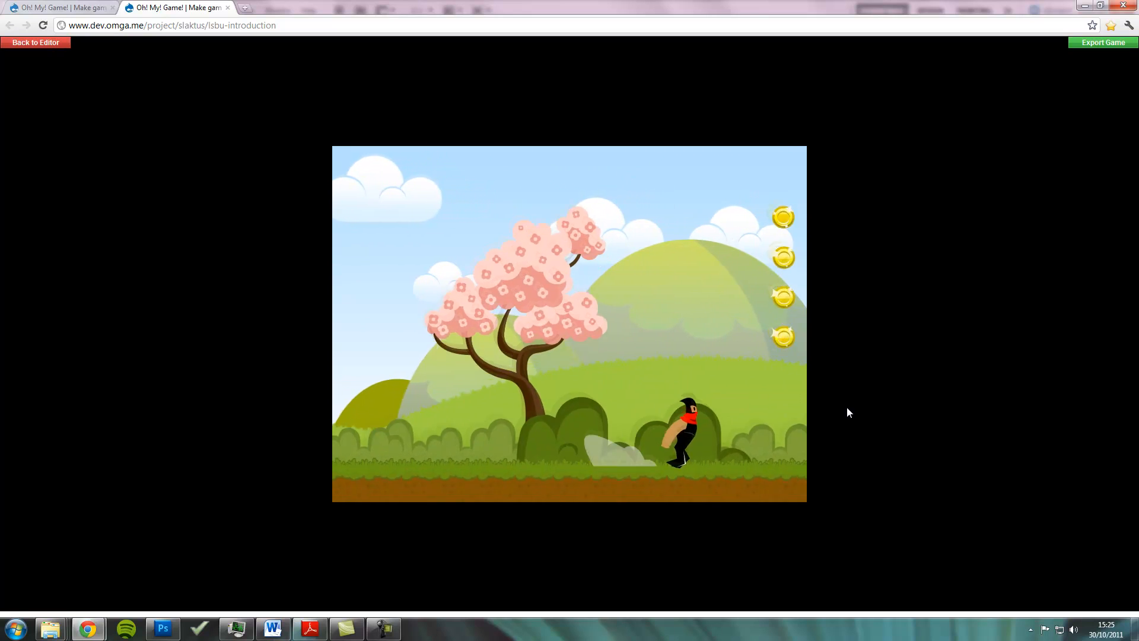
pyautogui.press('Right')
pyautogui.press('Up')
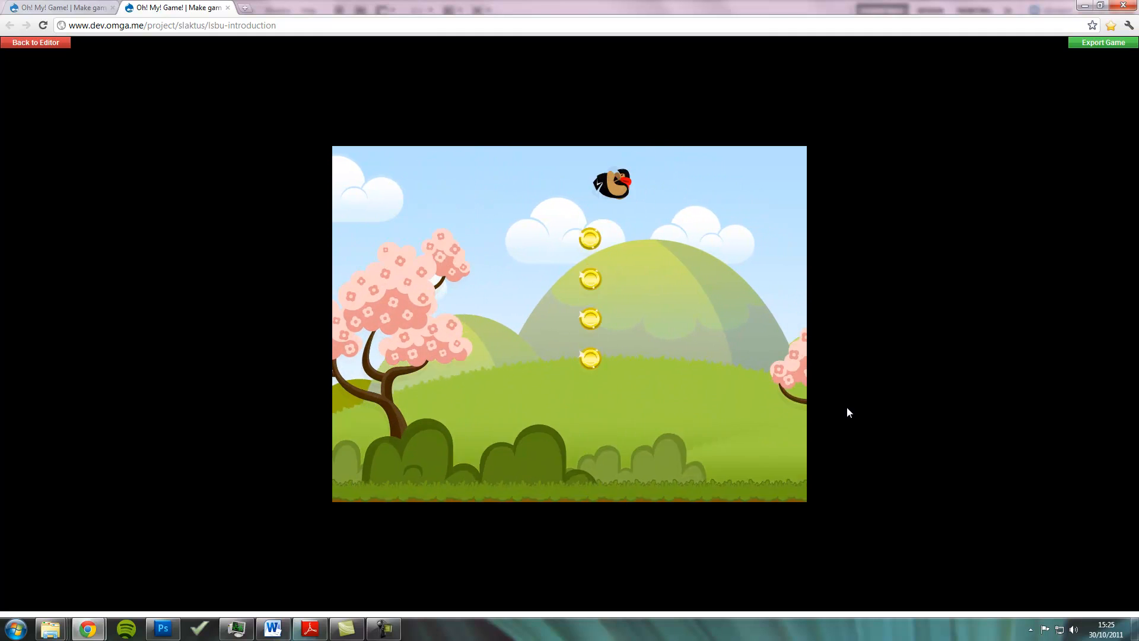
pyautogui.press('Right')
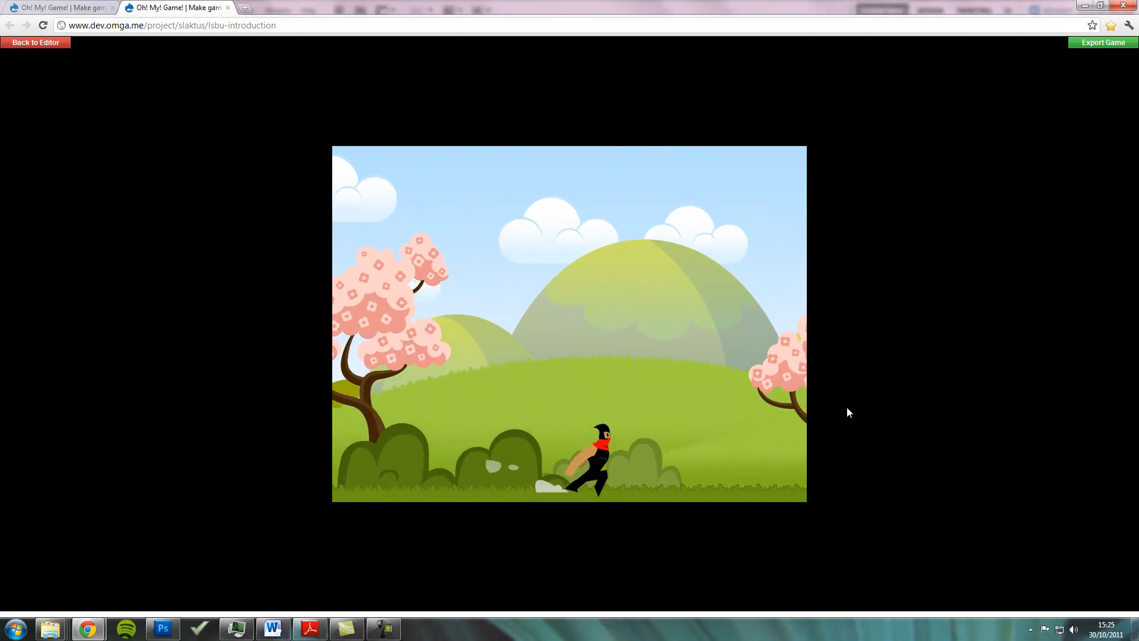
# - Collect the coins of the arch further along the level, then return to the editor
pyautogui.press('Right')
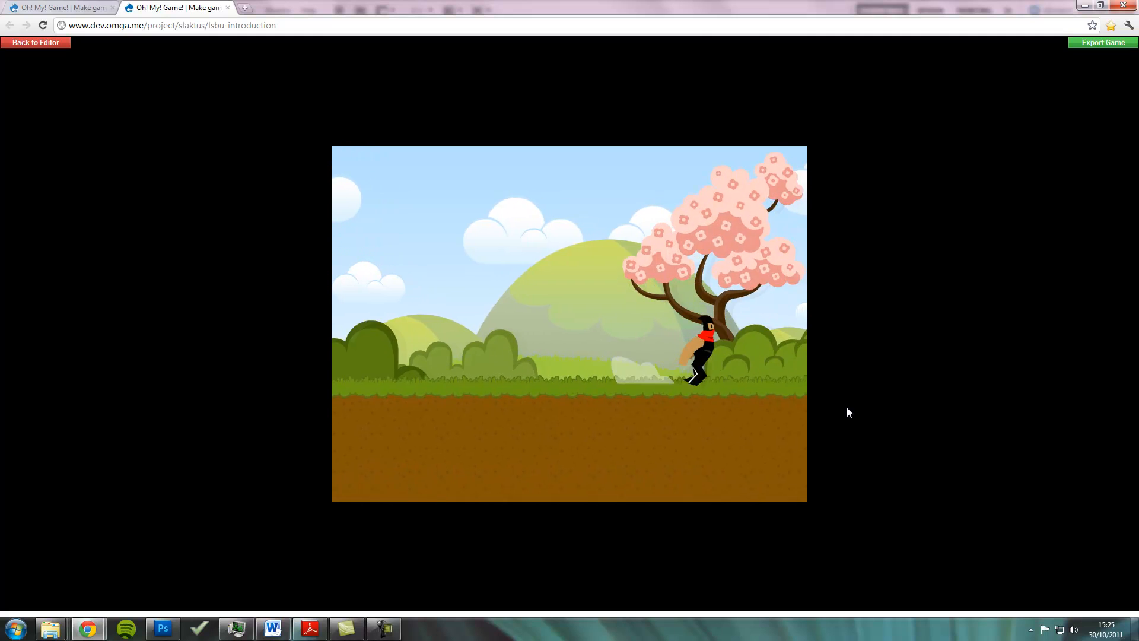
pyautogui.press('Right')
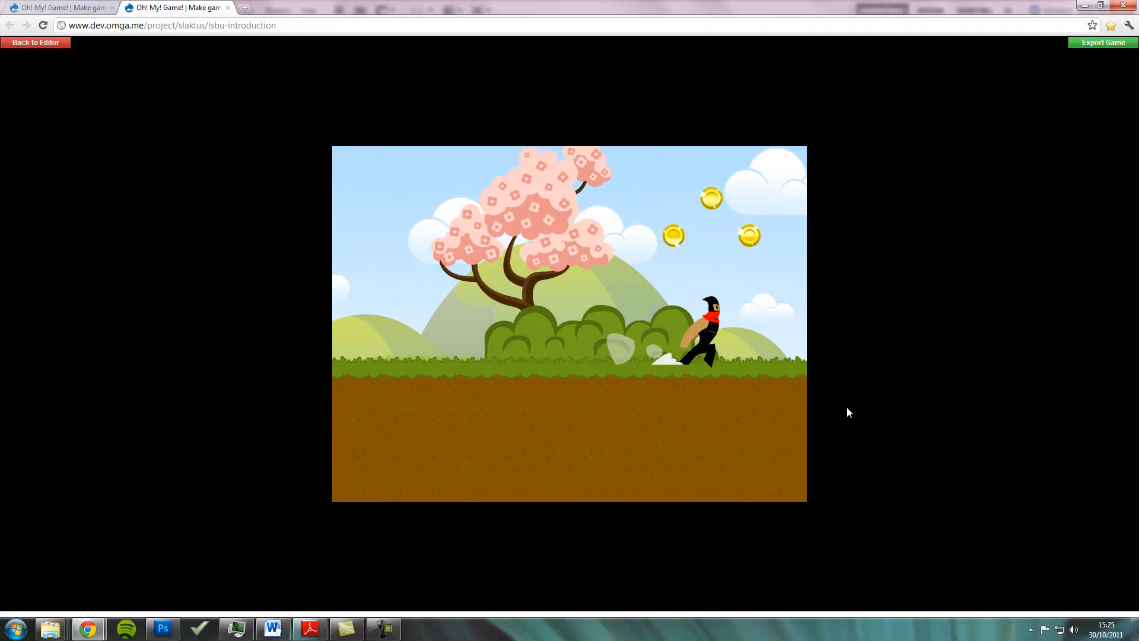
pyautogui.press('Right')
pyautogui.press('Up')
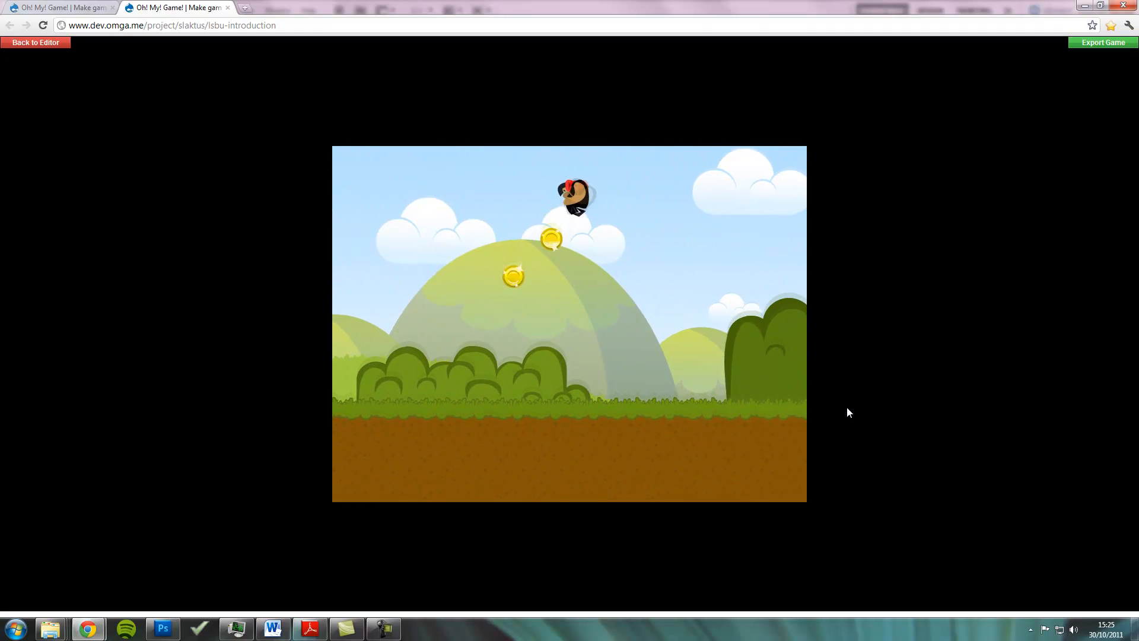
pyautogui.press('Left')
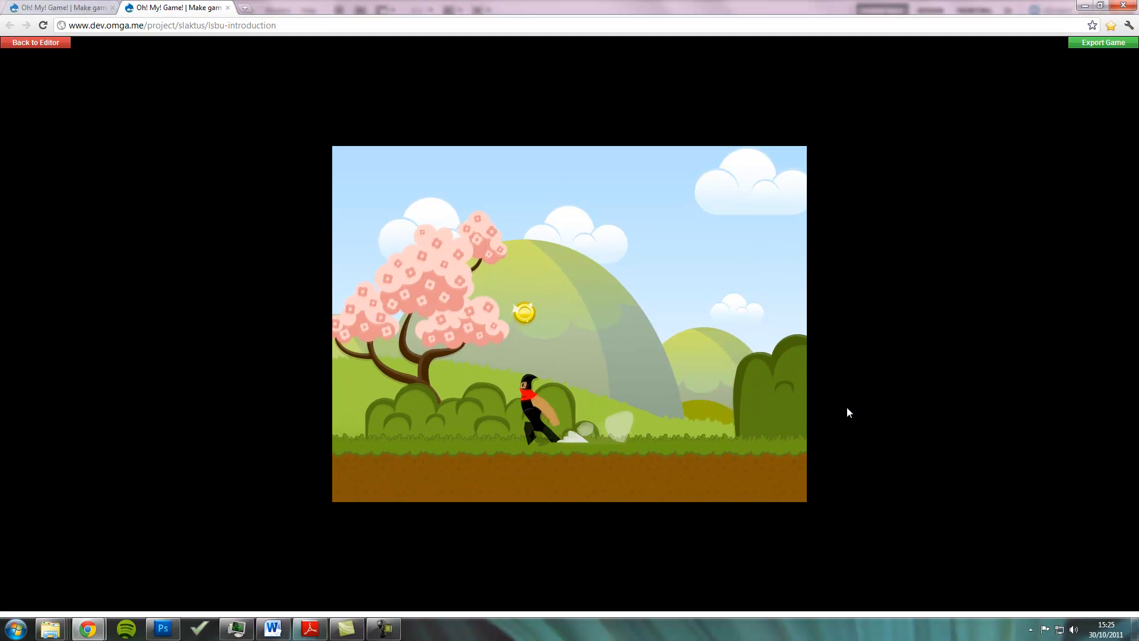
pyautogui.press('Up')
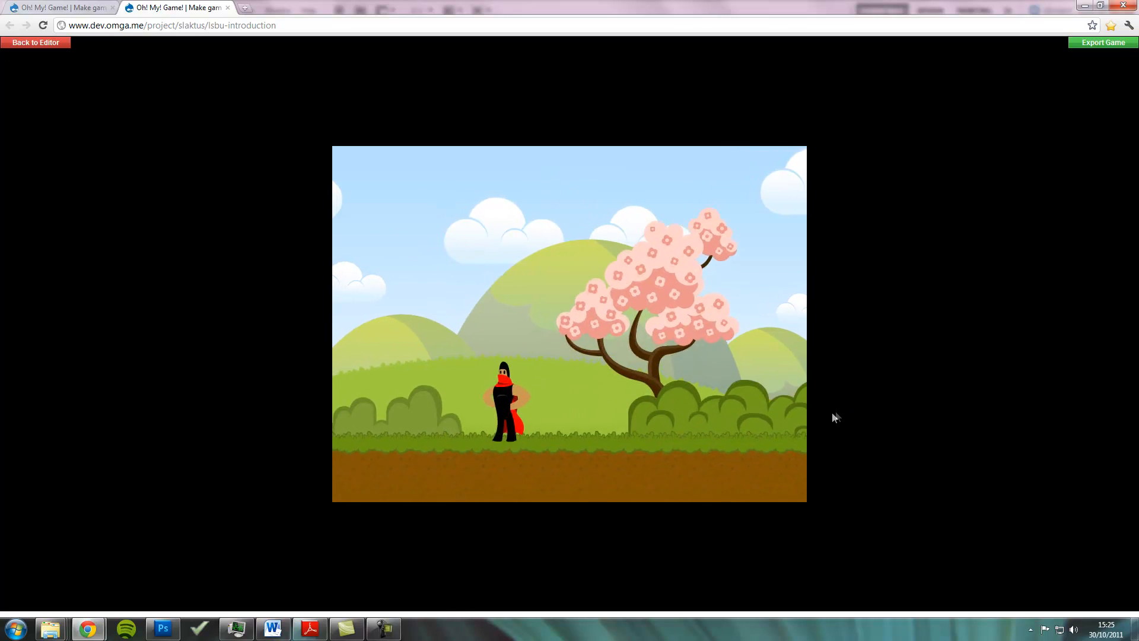
pyautogui.click(29, 48)
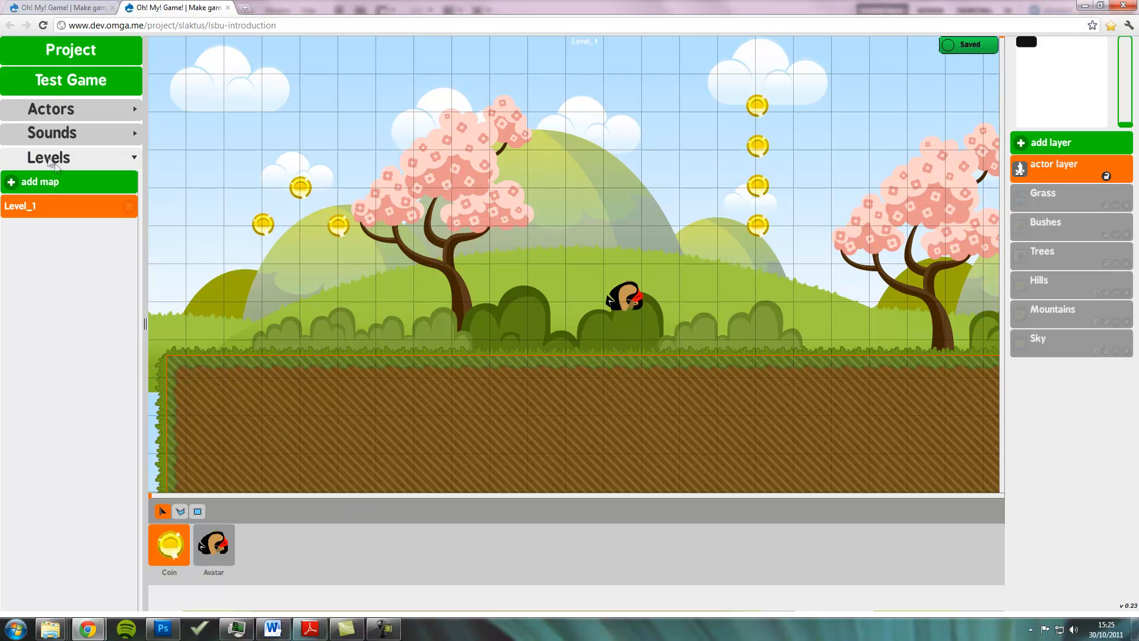
# - Add a new actor named Shuriken to the Avatar actor category
pyautogui.click(72, 108)
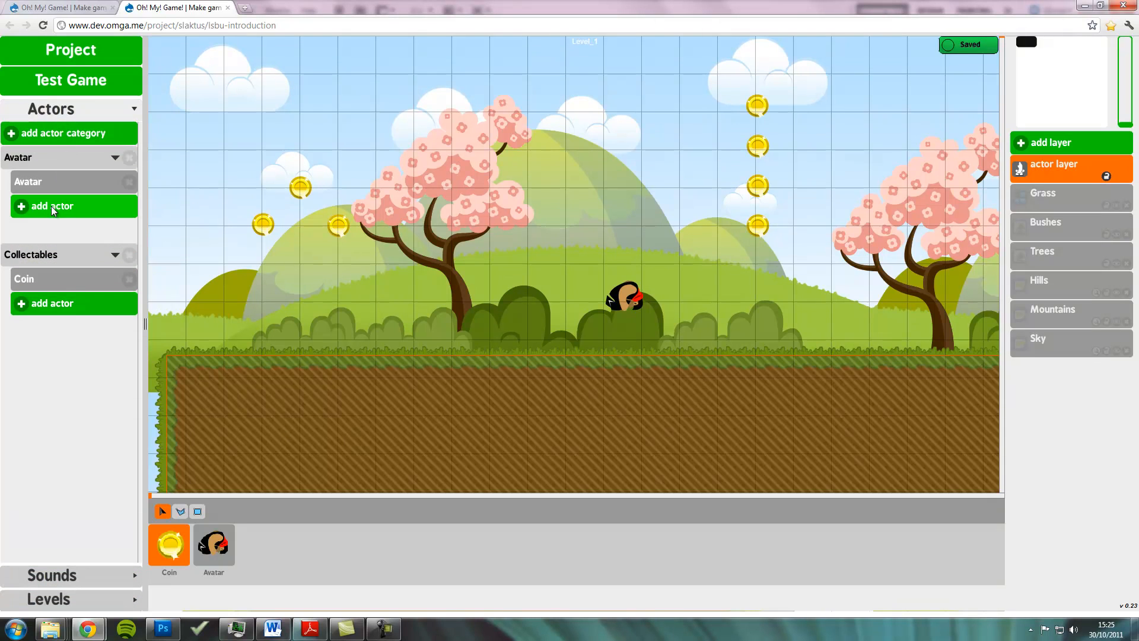
pyautogui.click(59, 168)
pyautogui.click(60, 168)
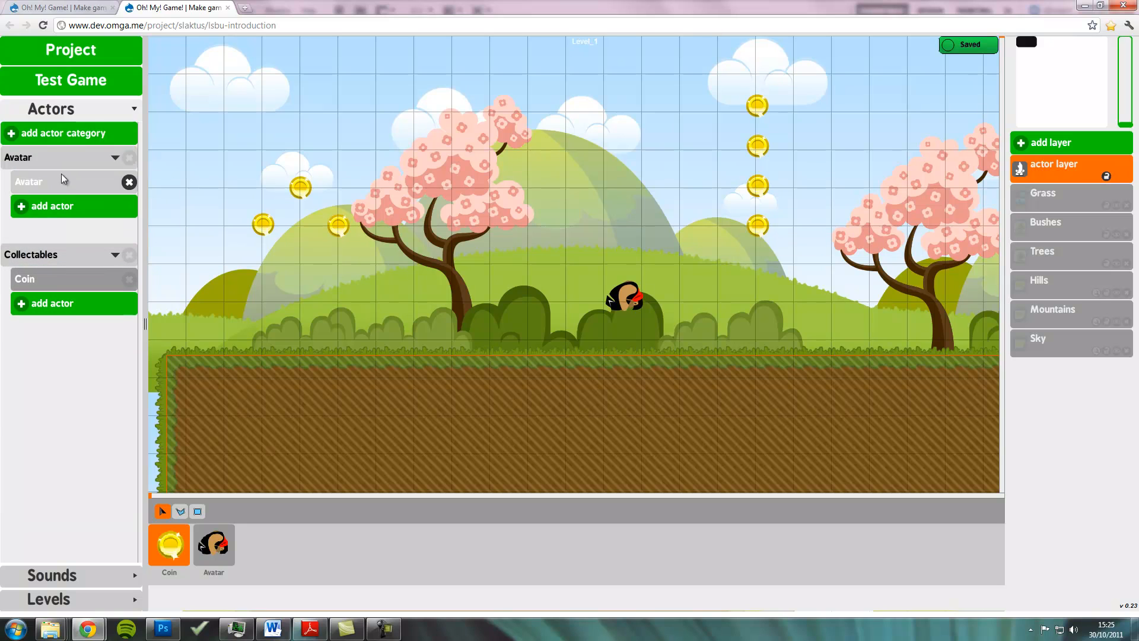
pyautogui.click(74, 212)
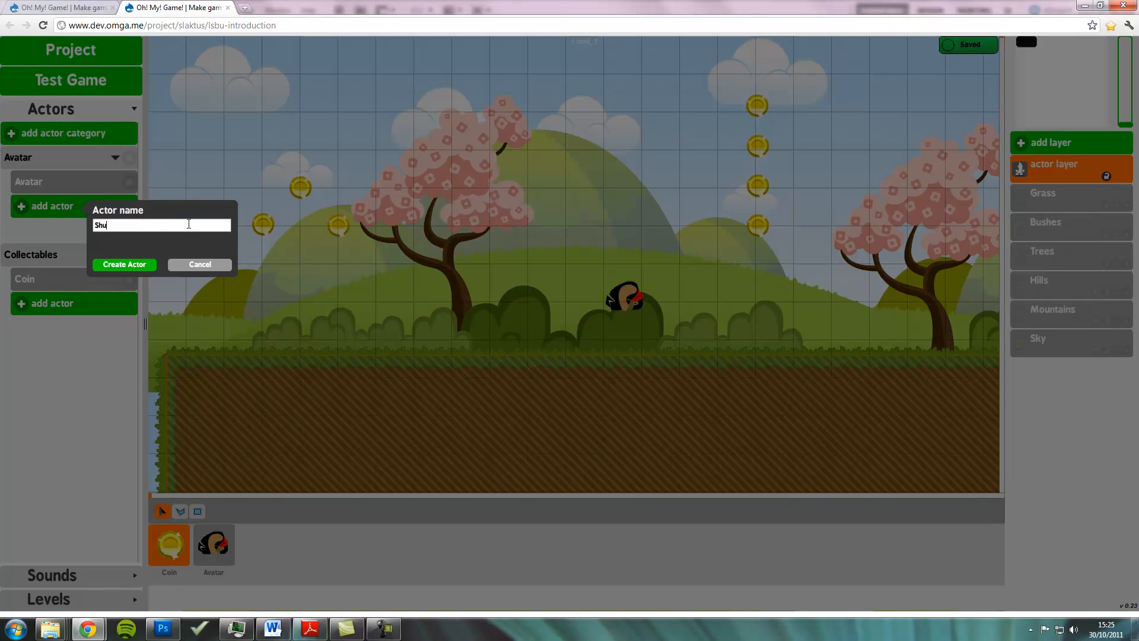
pyautogui.click(129, 264)
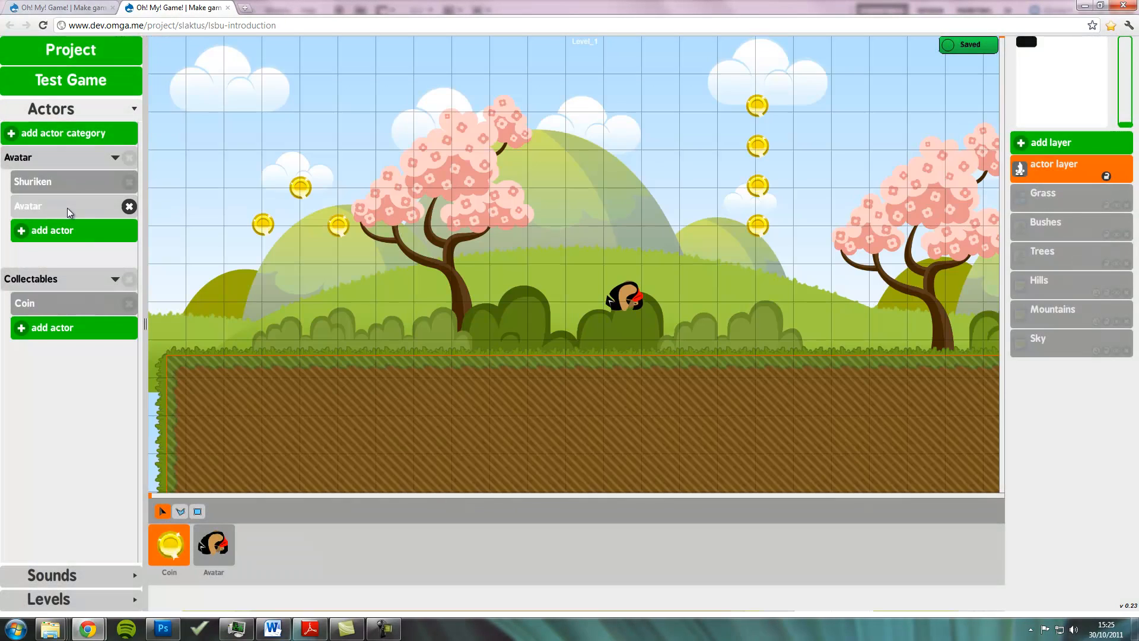
# - Open the Shuriken actor's animation settings and create an animation named Default
pyautogui.click(71, 184)
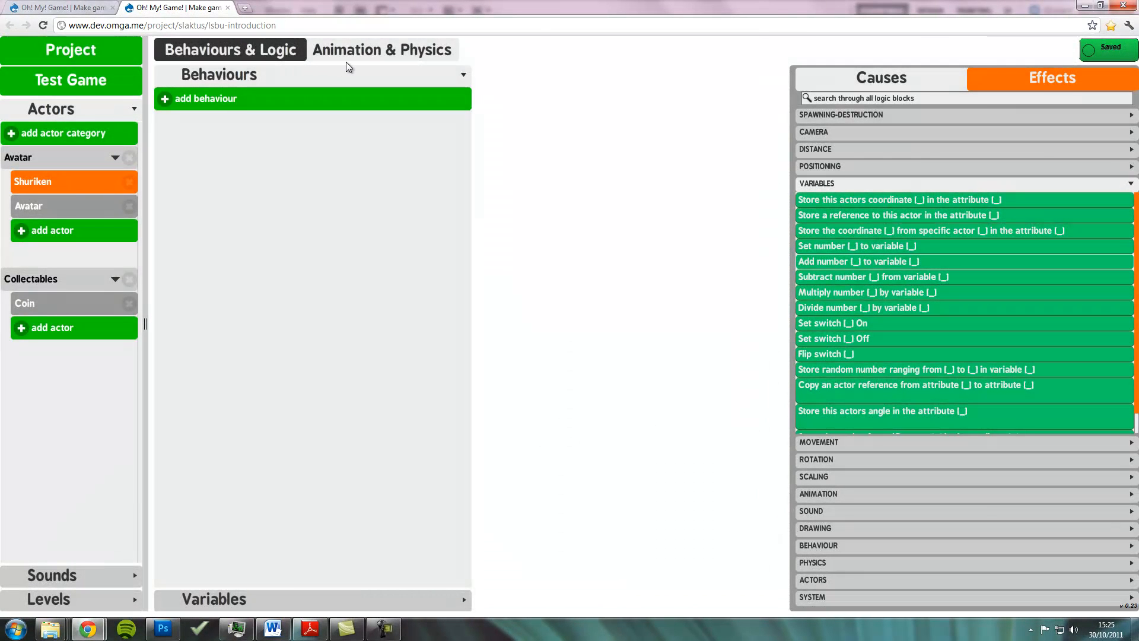
pyautogui.click(352, 61)
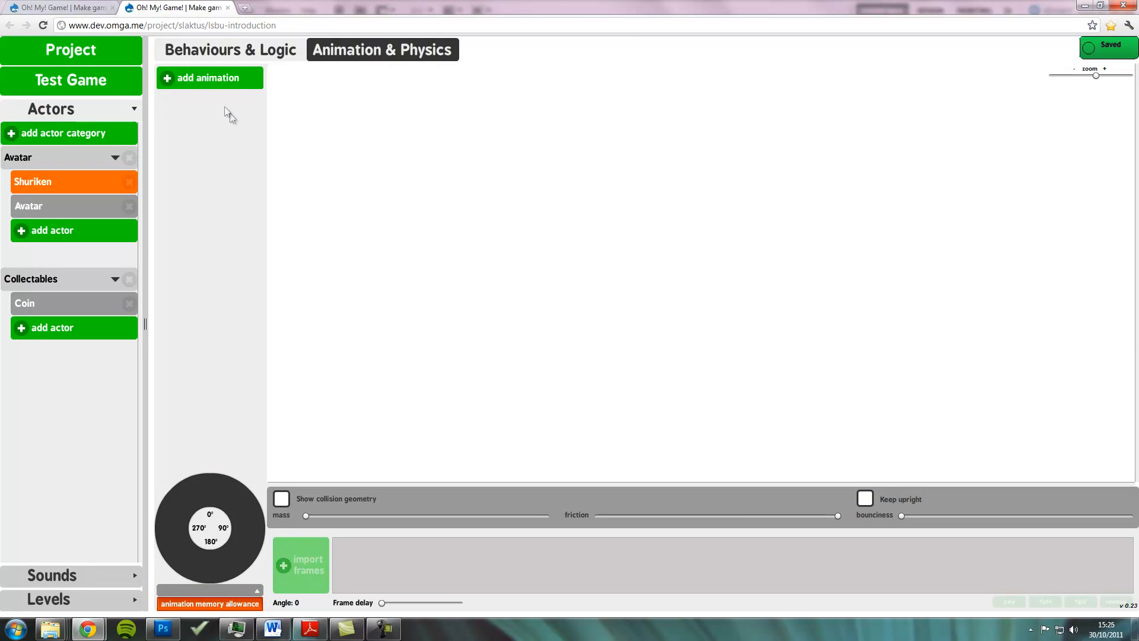
pyautogui.click(230, 84)
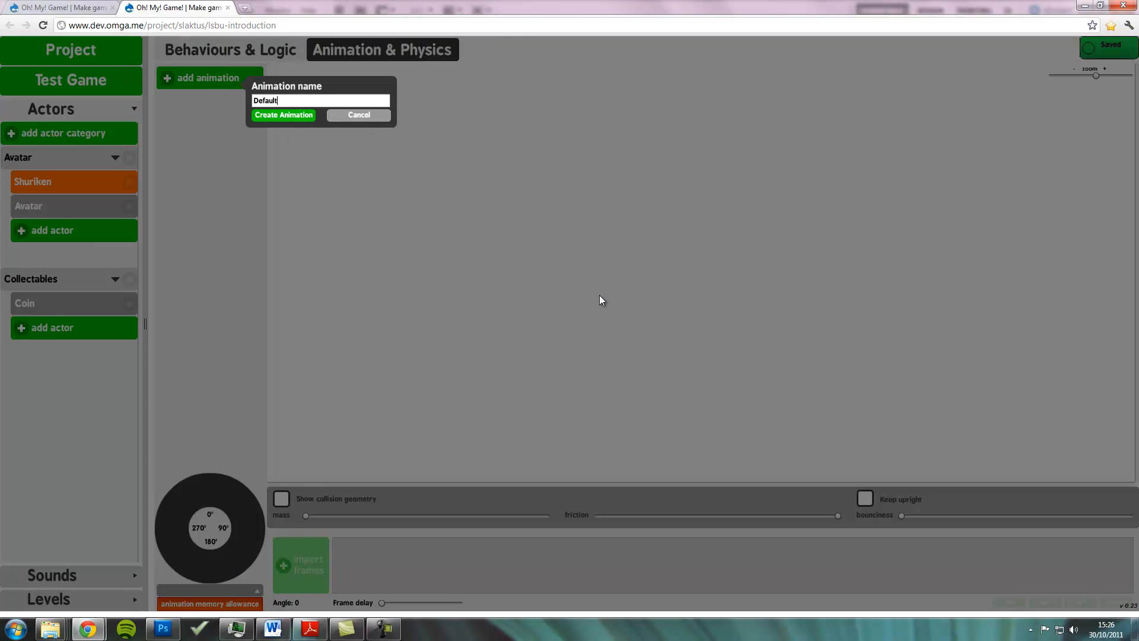
pyautogui.click(297, 115)
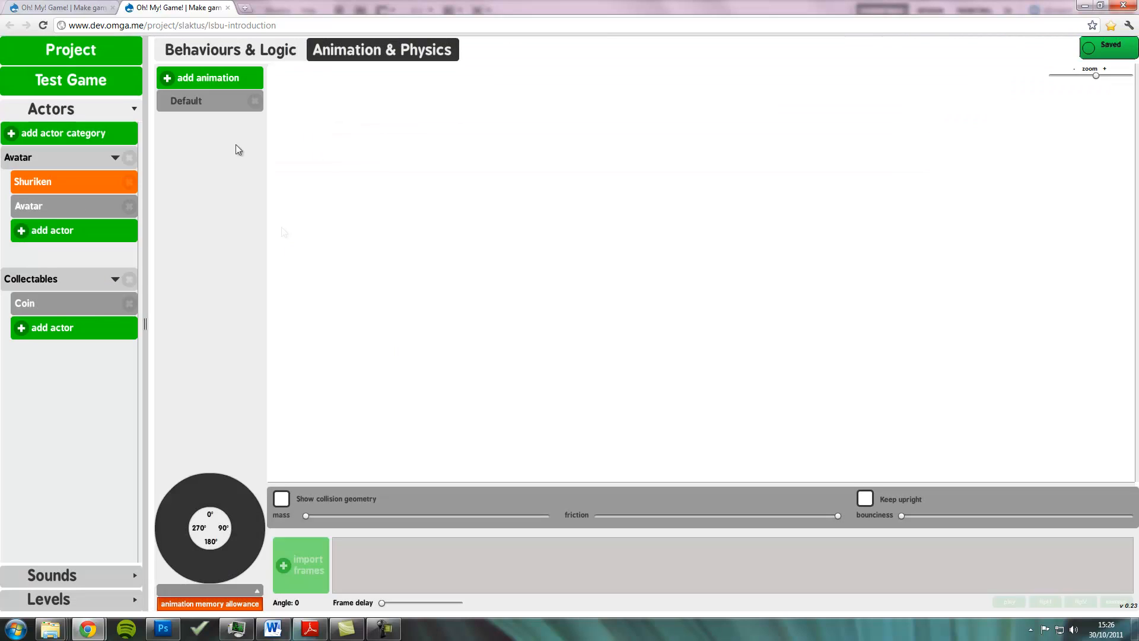
# - Import shuriken.png from the actors folder as the Default animation's frame and show its collision geometry
pyautogui.click(308, 572)
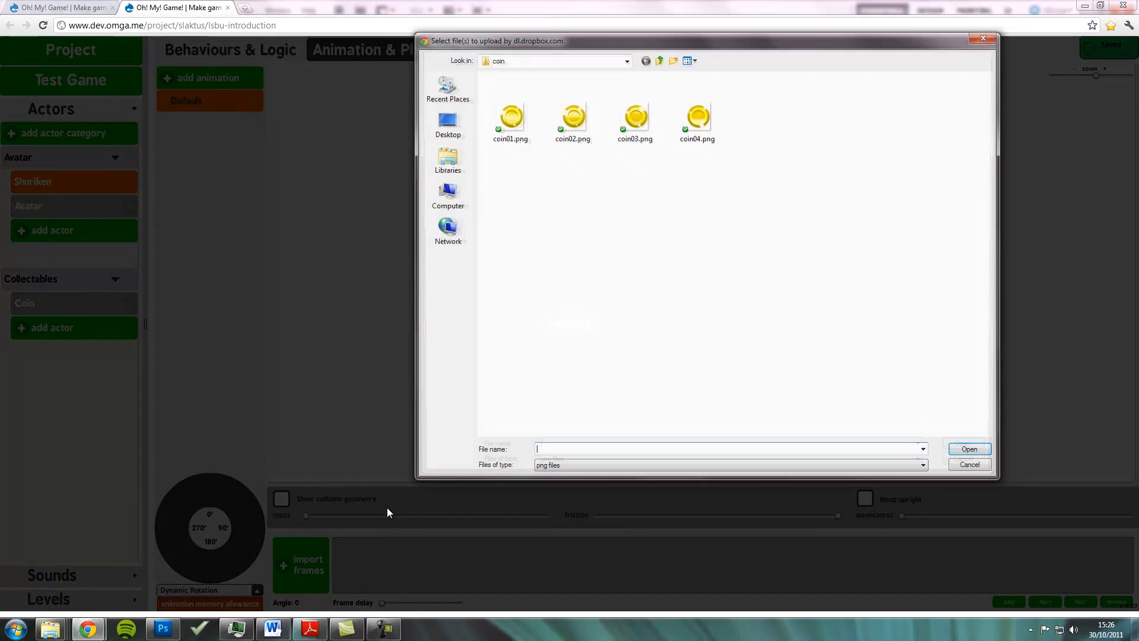
pyautogui.click(665, 60)
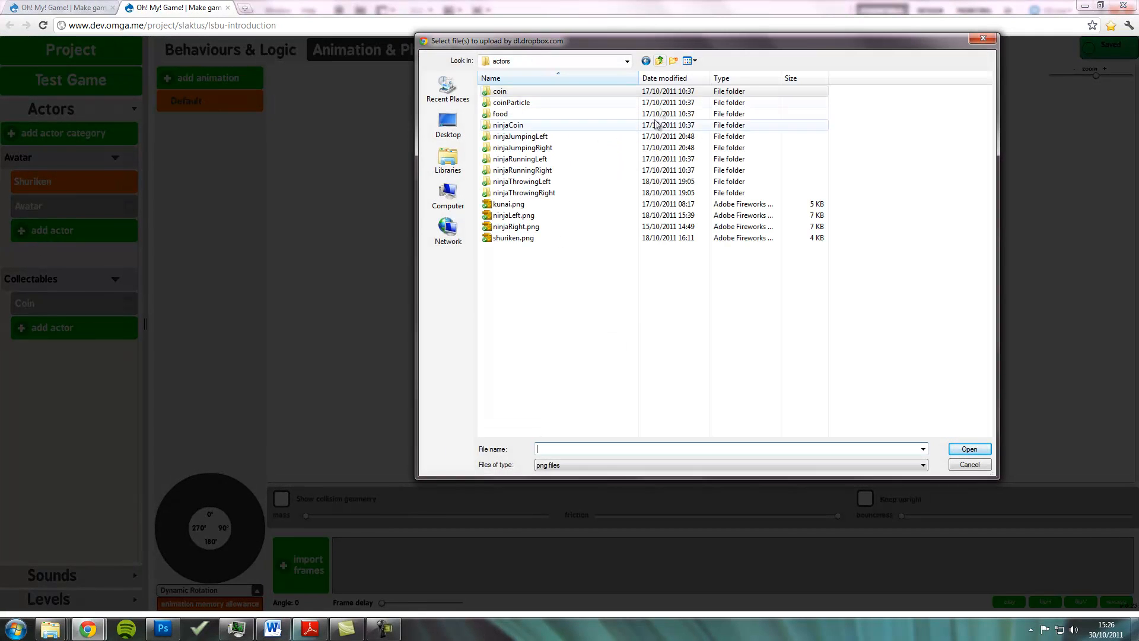
pyautogui.click(545, 239)
pyautogui.doubleClick(532, 240)
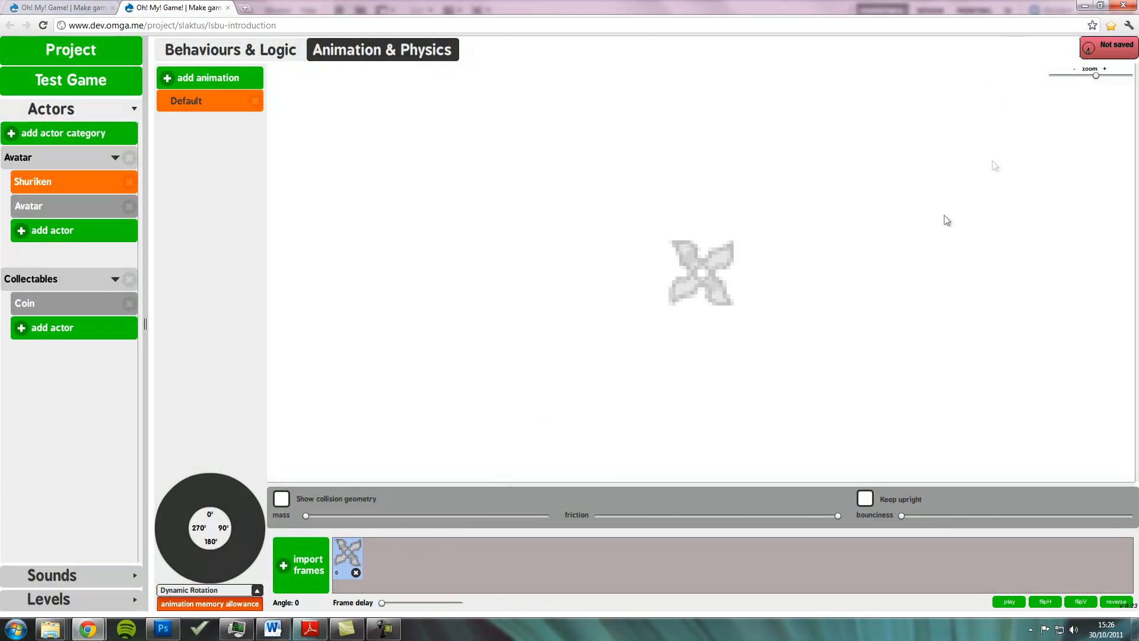
pyautogui.click(281, 500)
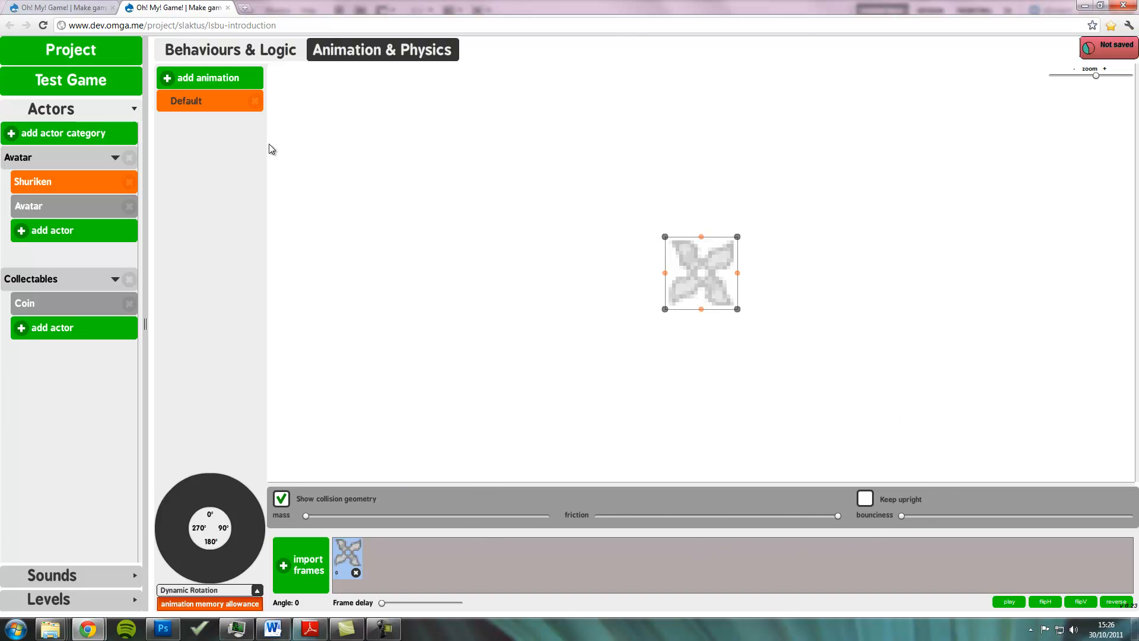
# - Add a behaviour named Setup to the Shuriken actor and open it
pyautogui.click(277, 50)
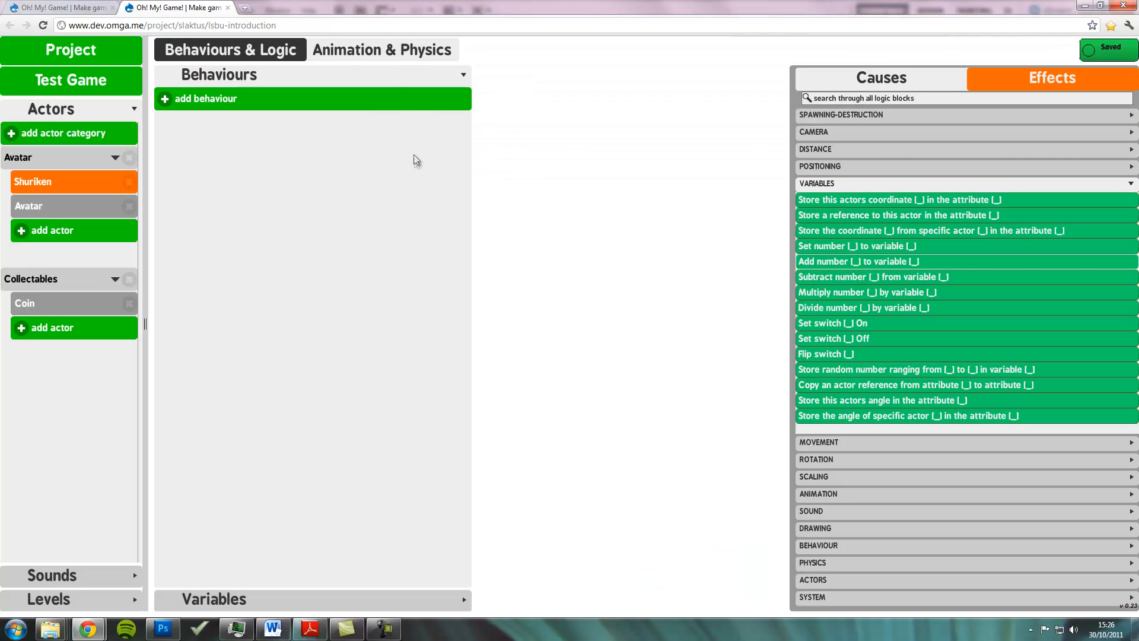
pyautogui.click(302, 106)
pyautogui.write('Setup')
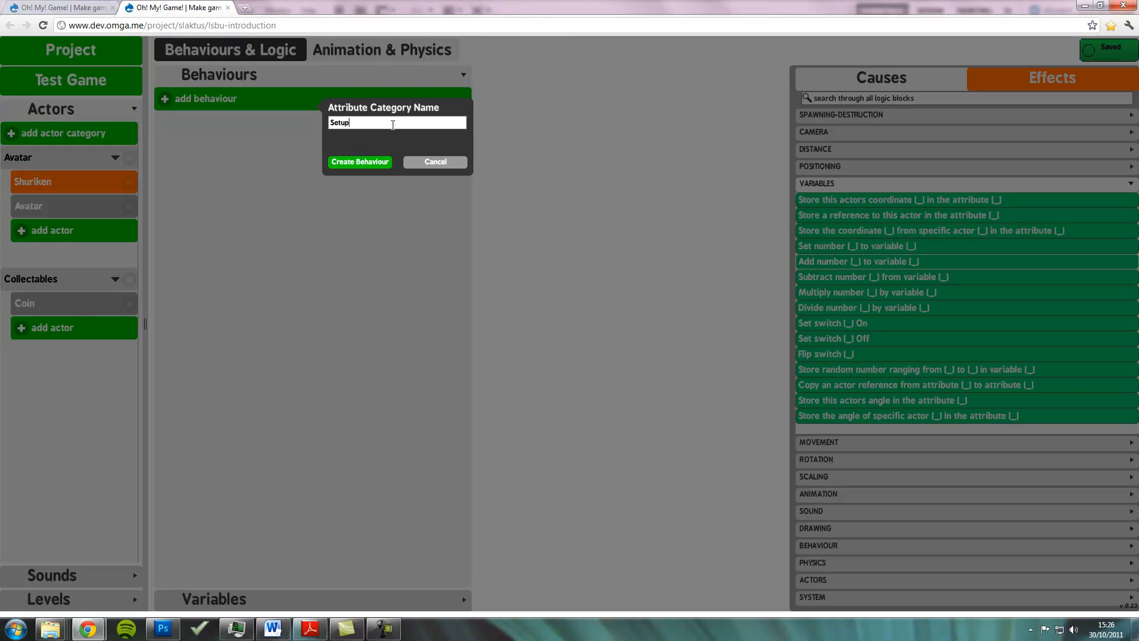
pyautogui.click(362, 166)
pyautogui.click(294, 124)
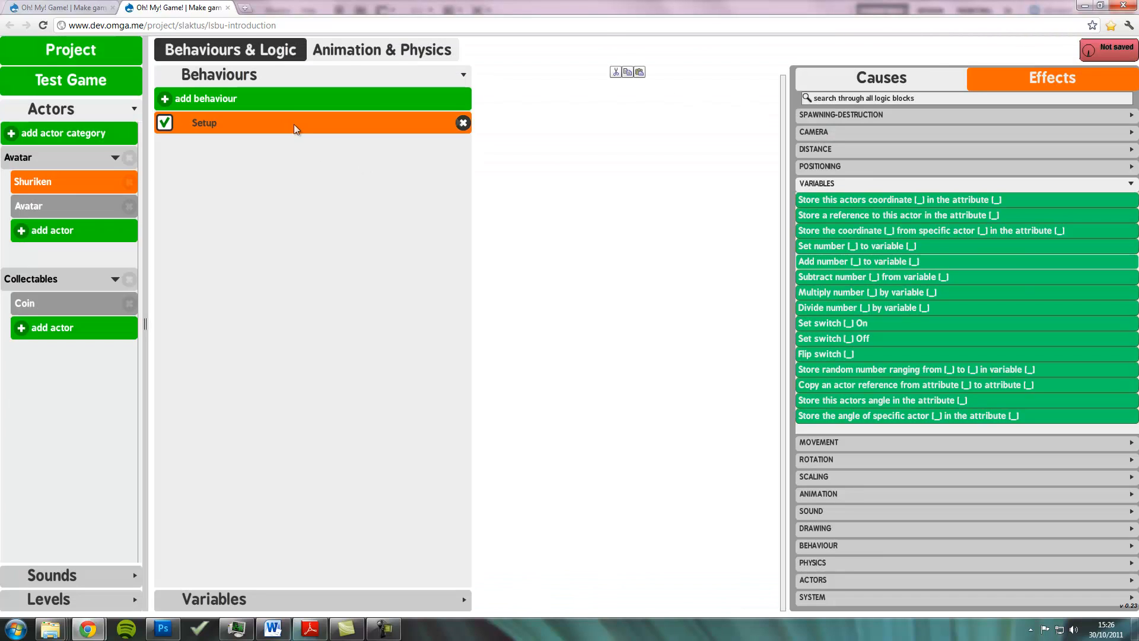
# - Add the Setup timing cause to the Shuriken's Setup behaviour
pyautogui.click(909, 76)
pyautogui.click(896, 100)
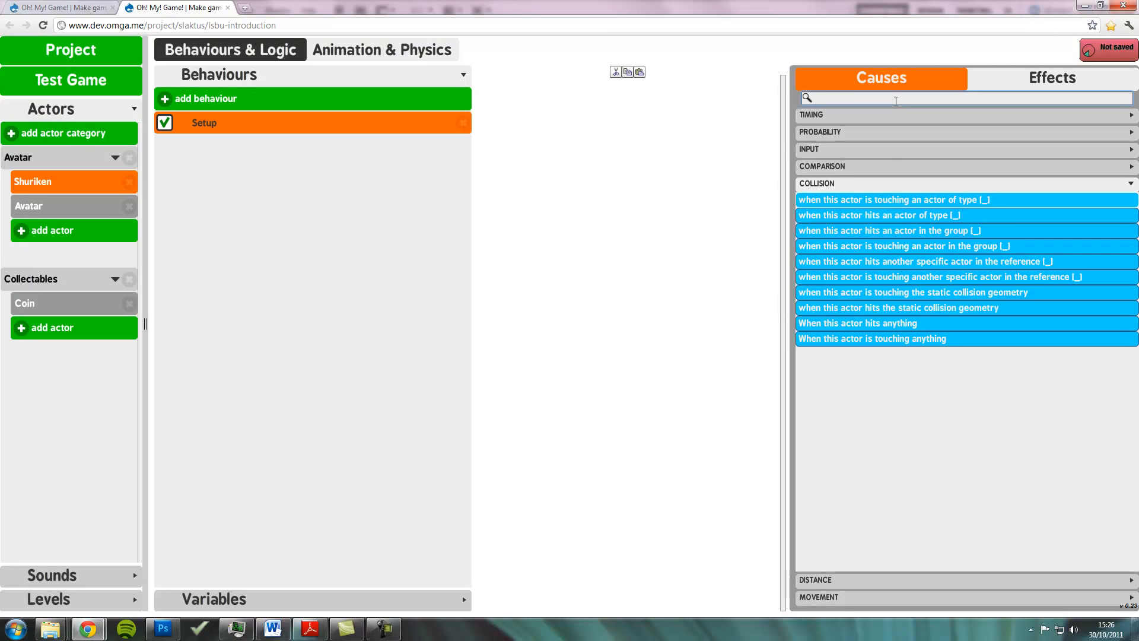
pyautogui.click(887, 119)
pyautogui.moveTo(854, 146); pyautogui.dragTo(639, 156)
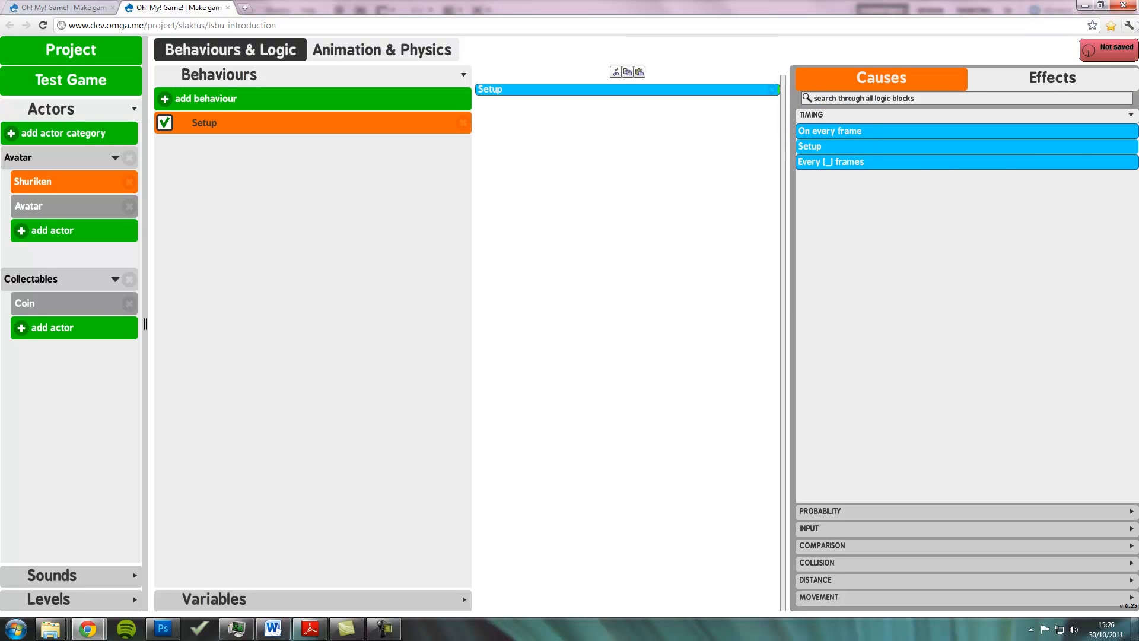
# - Find the effect "Set this actor to ignore physical contact with all other actors of group" and add it under the Setup cause
pyautogui.click(1044, 79)
pyautogui.click(965, 99)
pyautogui.write('ignore')
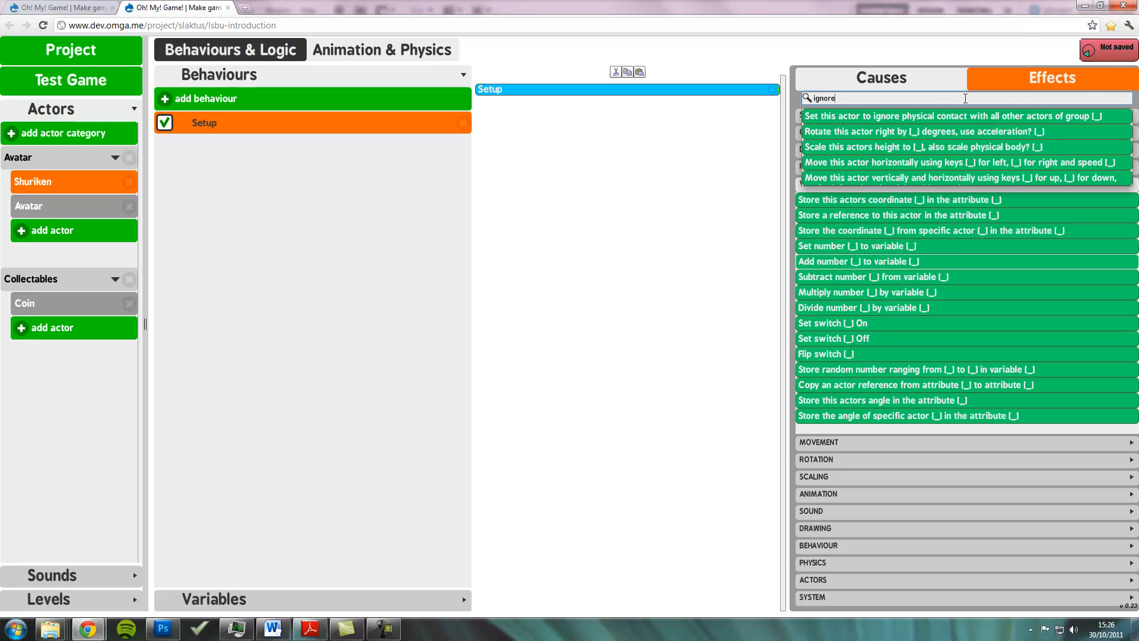
pyautogui.moveTo(981, 115); pyautogui.dragTo(653, 141)
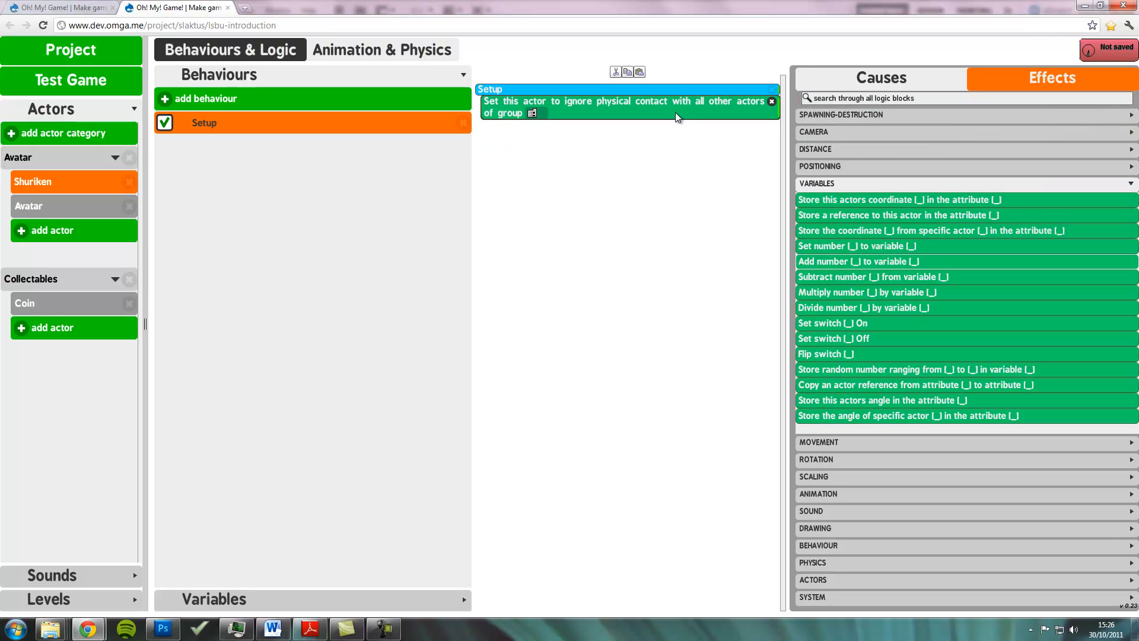
# - Set the ignore effect's group to the global attribute Global.Ignore_avatar from the Physics_ignore_groups category
pyautogui.click(532, 112)
pyautogui.moveTo(562, 134)
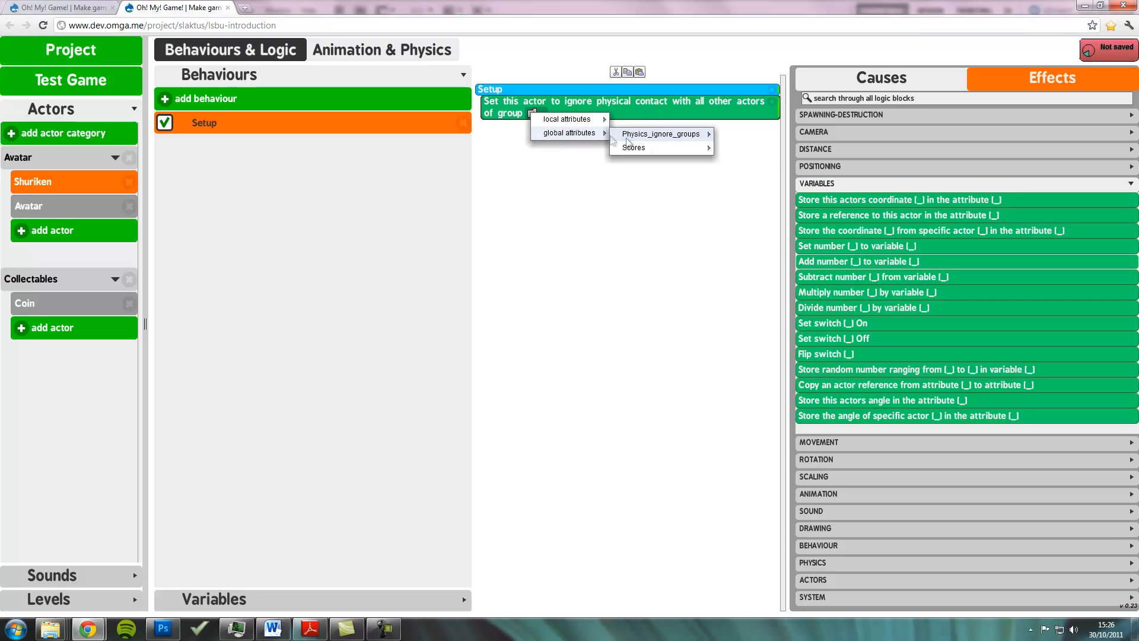
pyautogui.moveTo(661, 136)
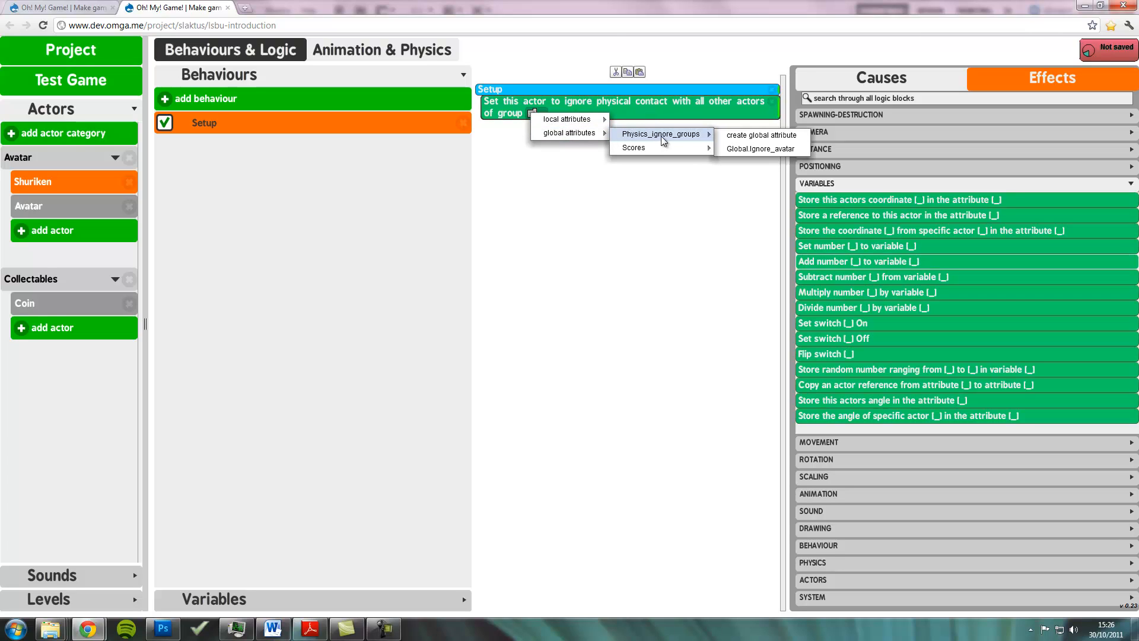
pyautogui.click(760, 148)
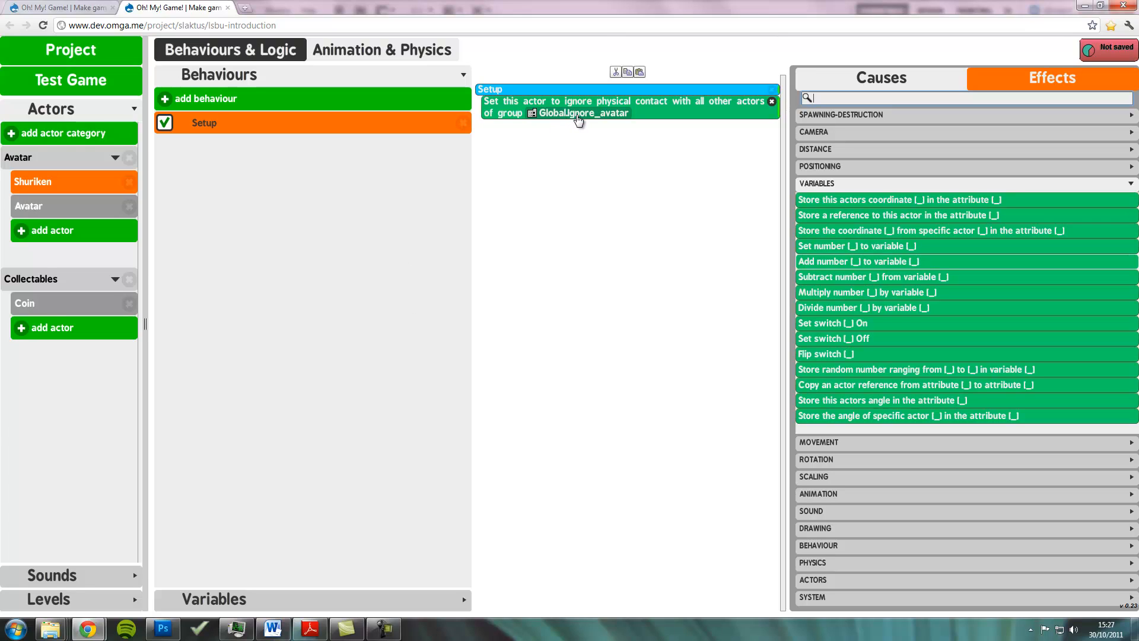
# - Create a group-type global attribute named Ignore_everything in Physics_ignore_groups containing the Avatar and Collectables categories
pyautogui.click(238, 598)
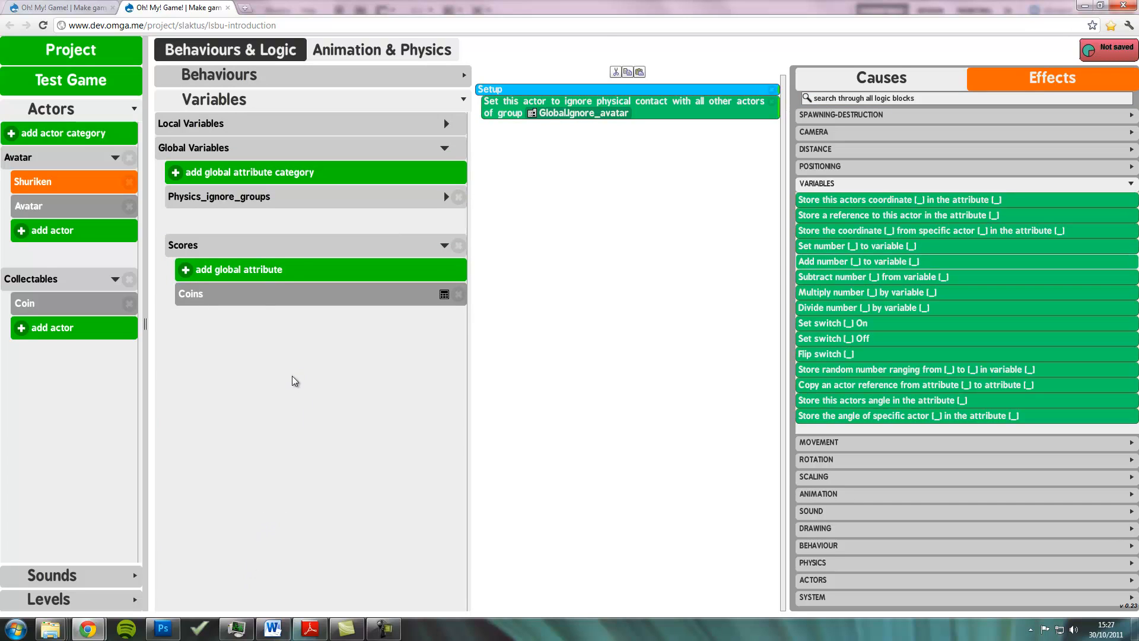
pyautogui.click(266, 201)
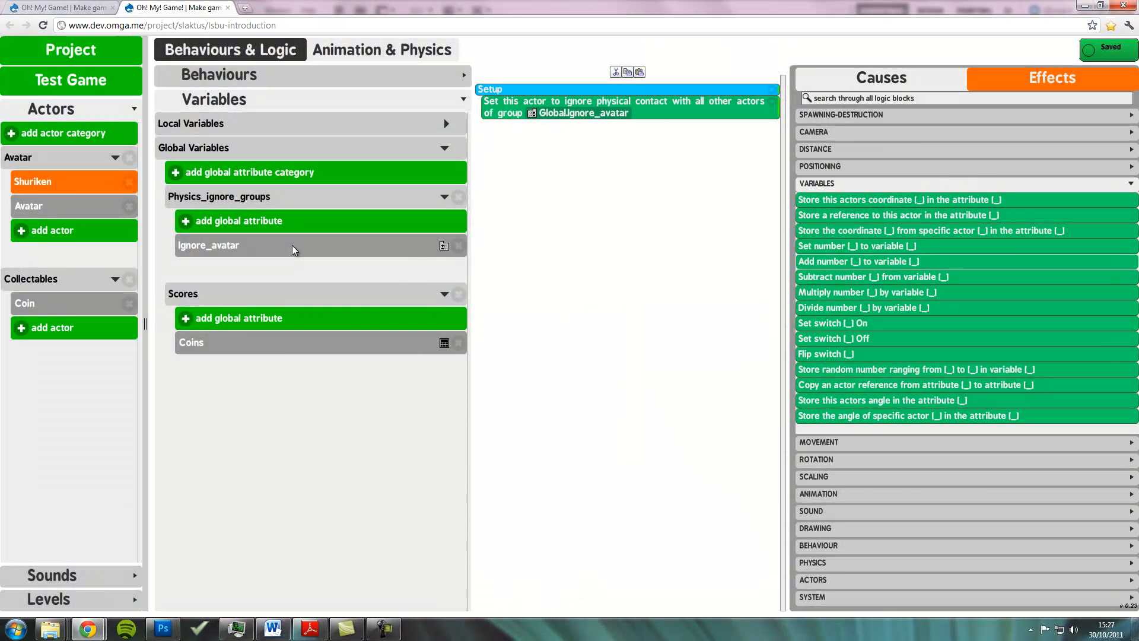
pyautogui.click(291, 224)
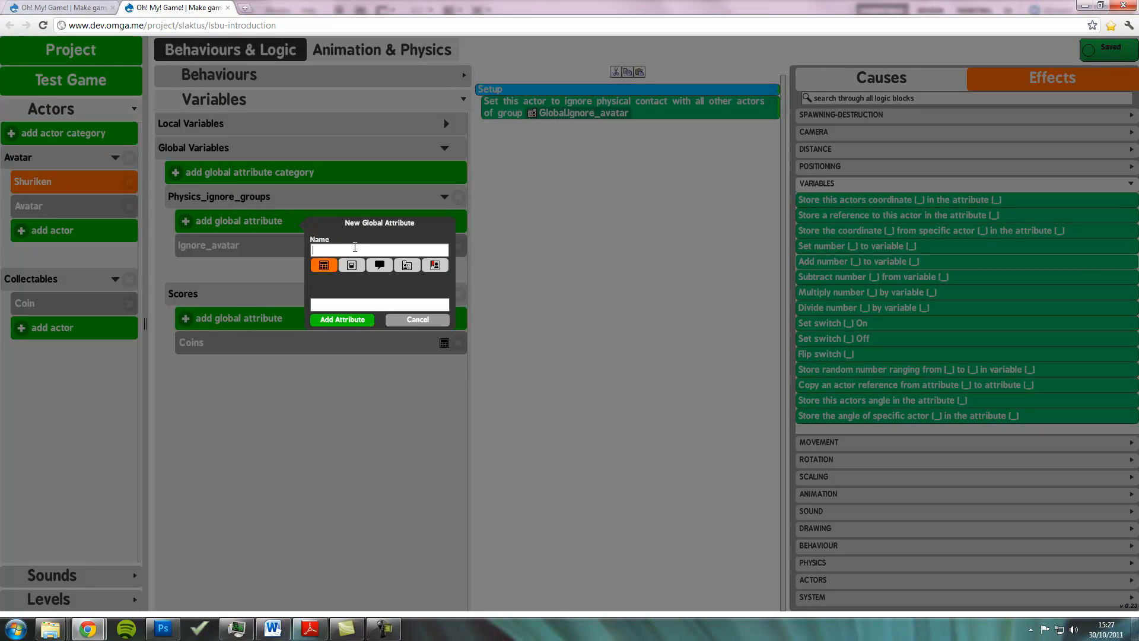
pyautogui.write('Ignore_everything')
pyautogui.click(407, 265)
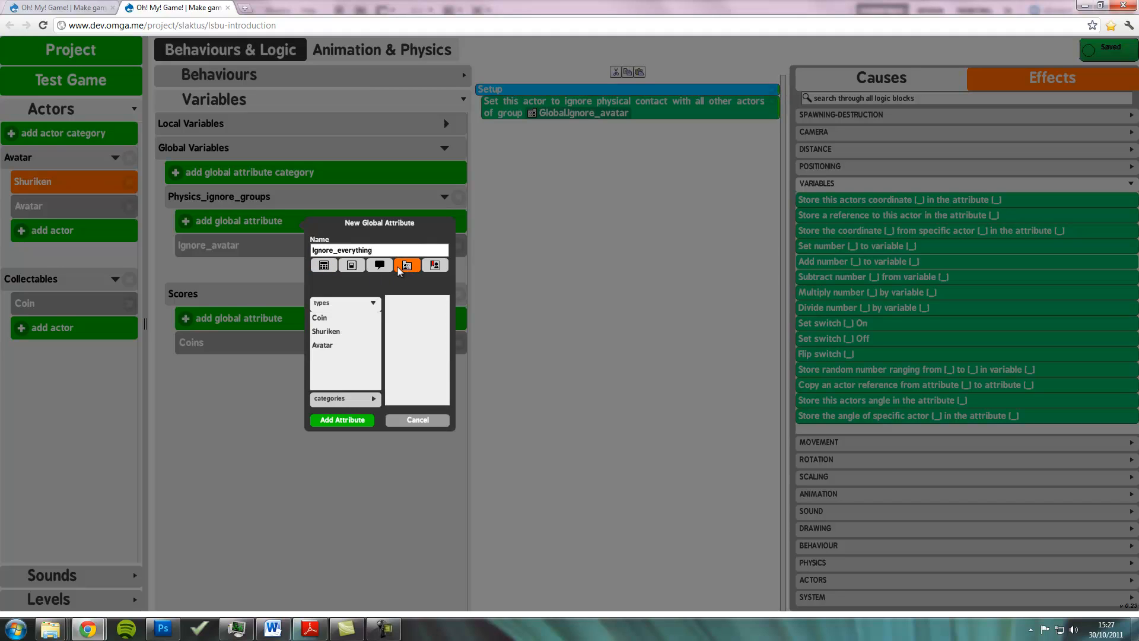
pyautogui.click(373, 400)
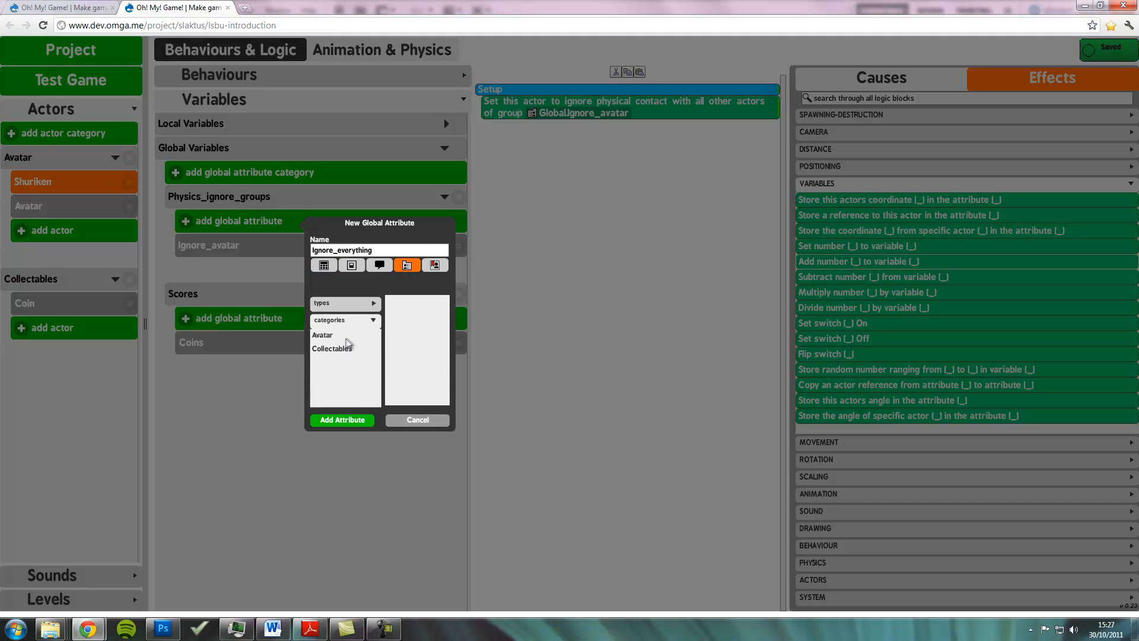
pyautogui.click(348, 336)
pyautogui.click(352, 351)
pyautogui.click(343, 420)
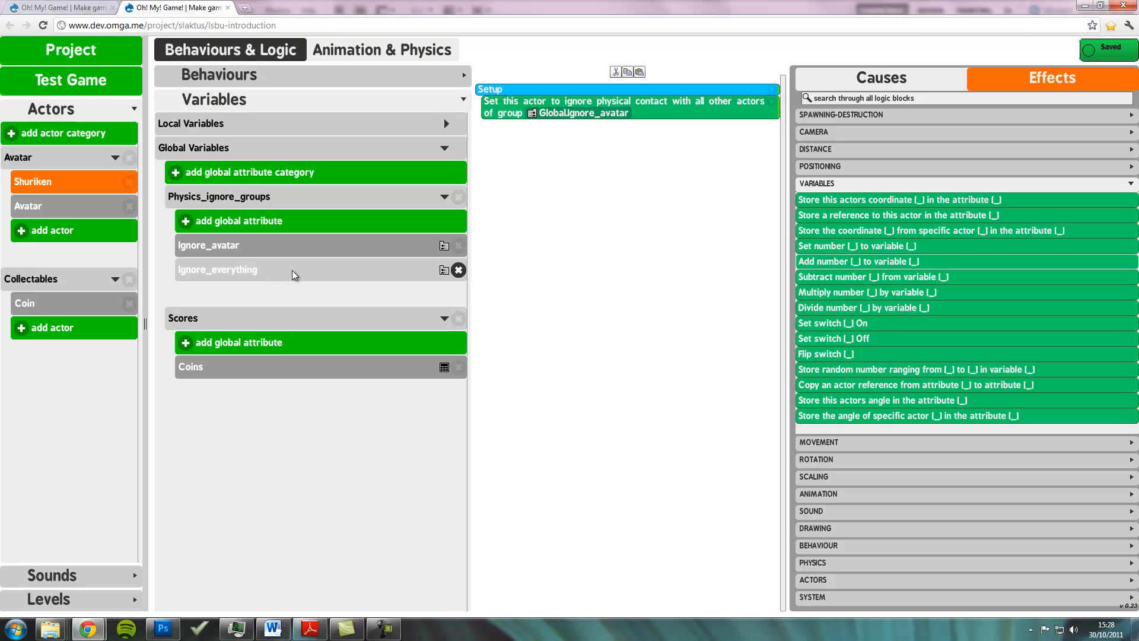
# - Set the group of the Shuriken's ignore-physical-contact effect to Global.Ignore_everything
pyautogui.click(577, 114)
pyautogui.moveTo(596, 133)
pyautogui.moveTo(676, 138)
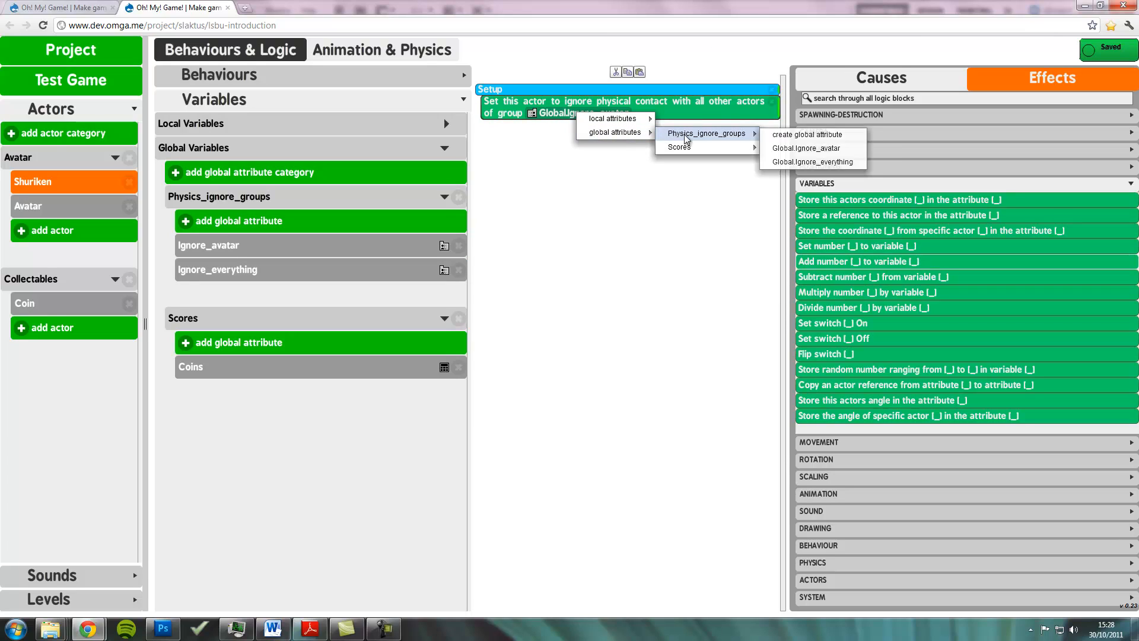
pyautogui.click(812, 162)
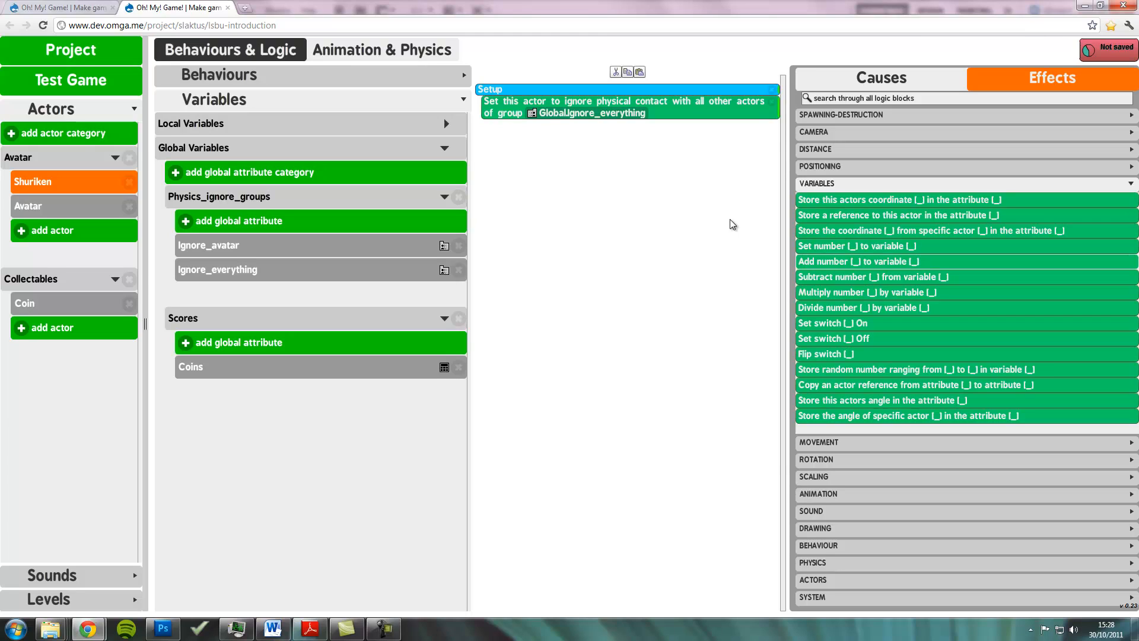
# - Find the effect "Switch this actors gravity to", add it under the Shuriken's Setup cause and set it to Off
pyautogui.click(376, 72)
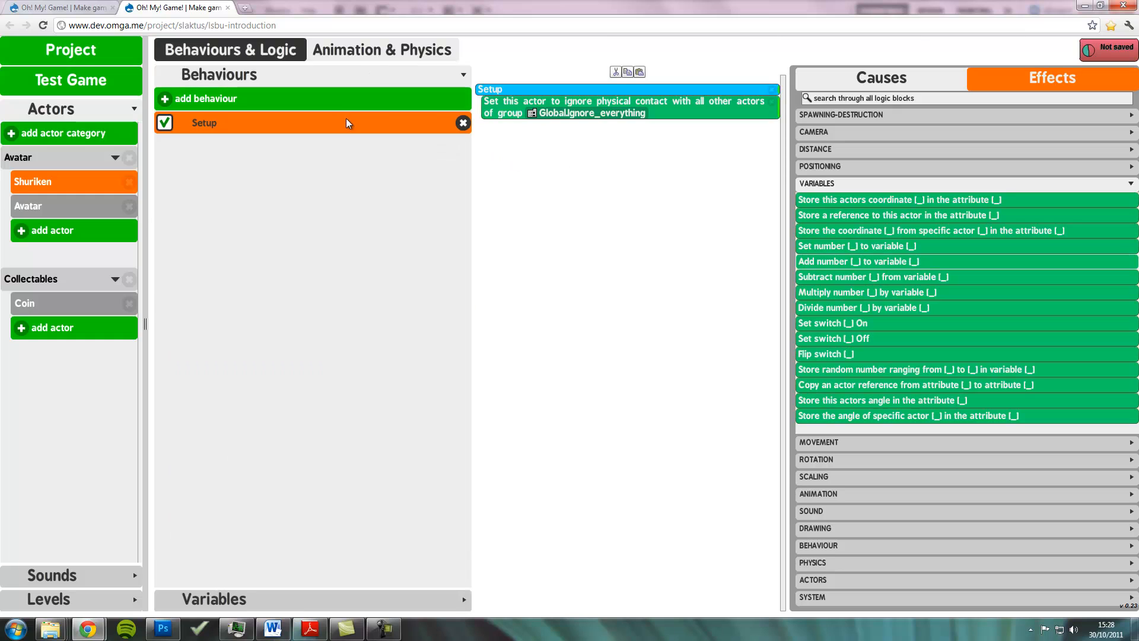
pyautogui.click(999, 96)
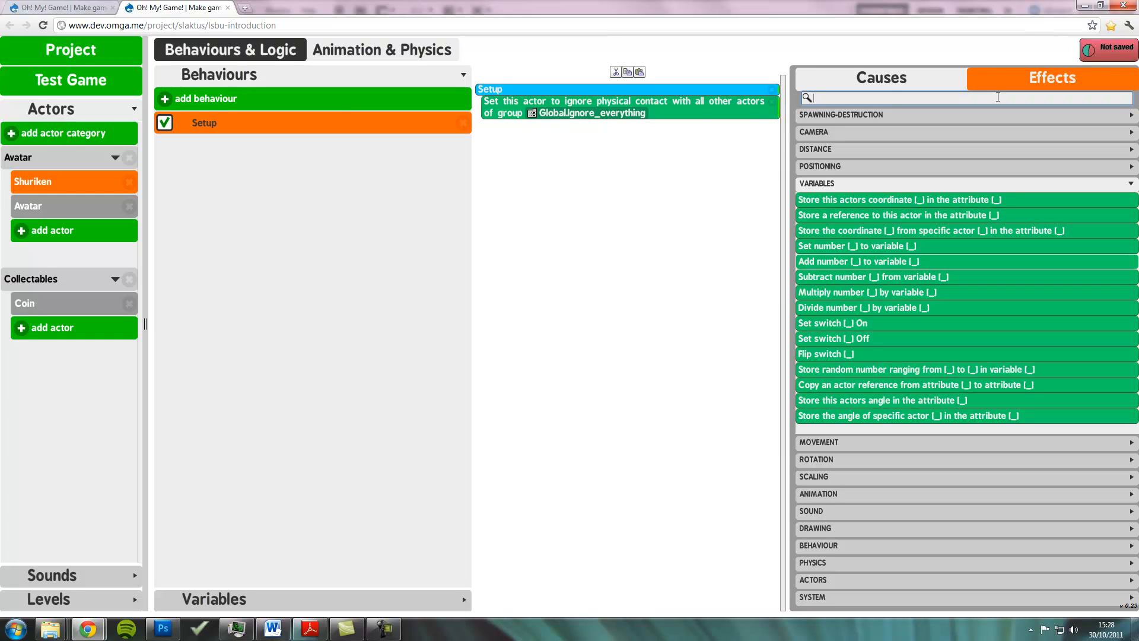
pyautogui.write('ignore gravity')
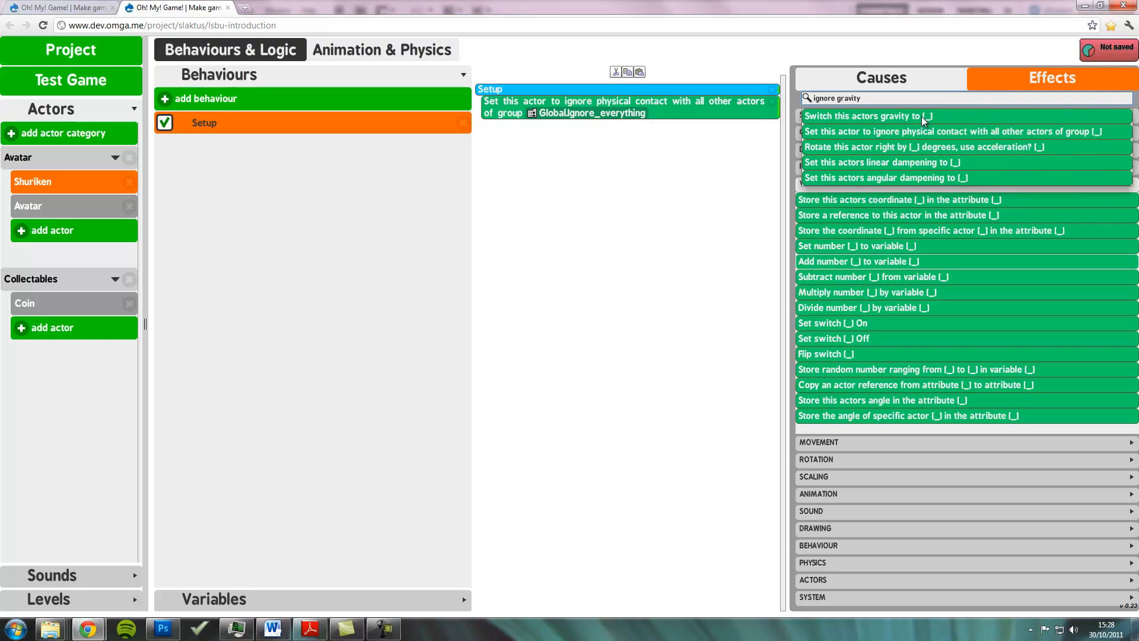
pyautogui.moveTo(923, 119); pyautogui.dragTo(630, 205)
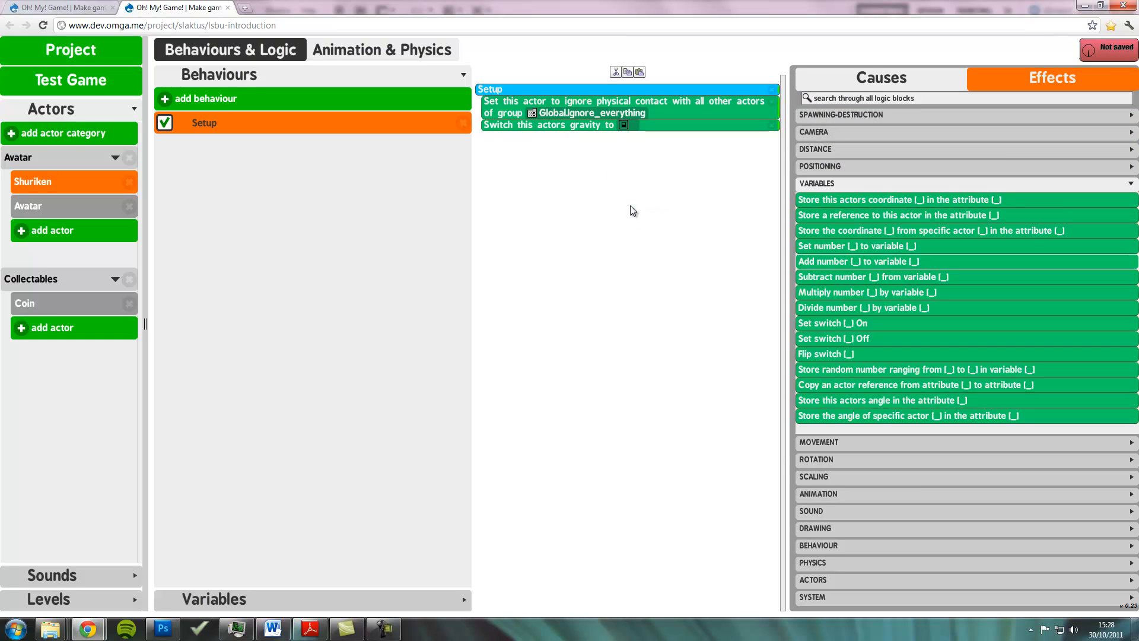
pyautogui.click(626, 126)
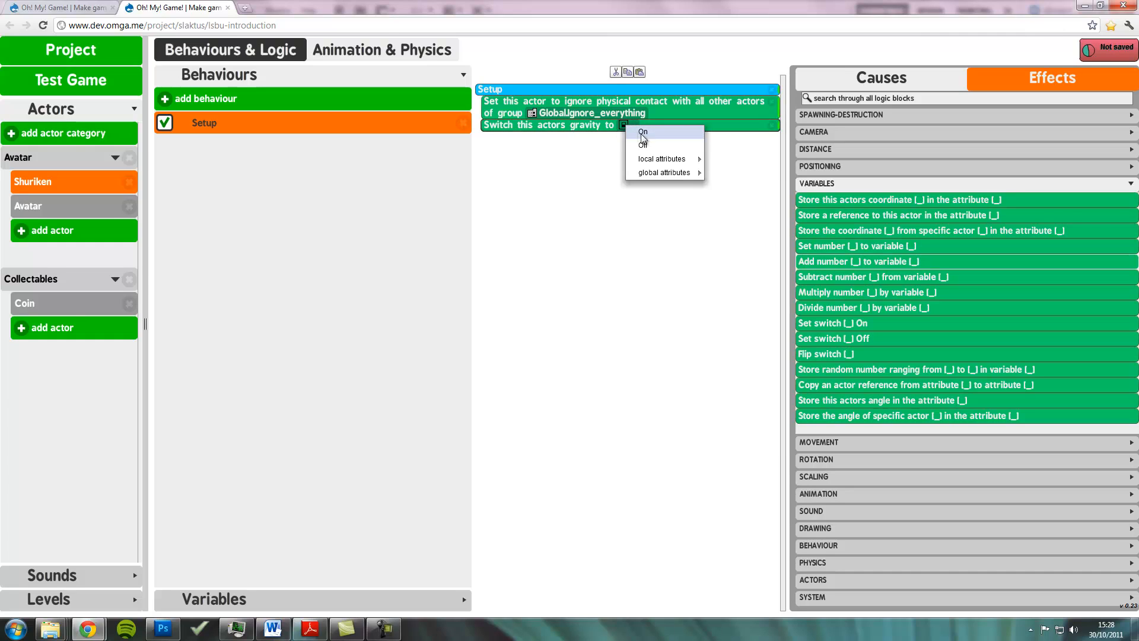
pyautogui.click(653, 144)
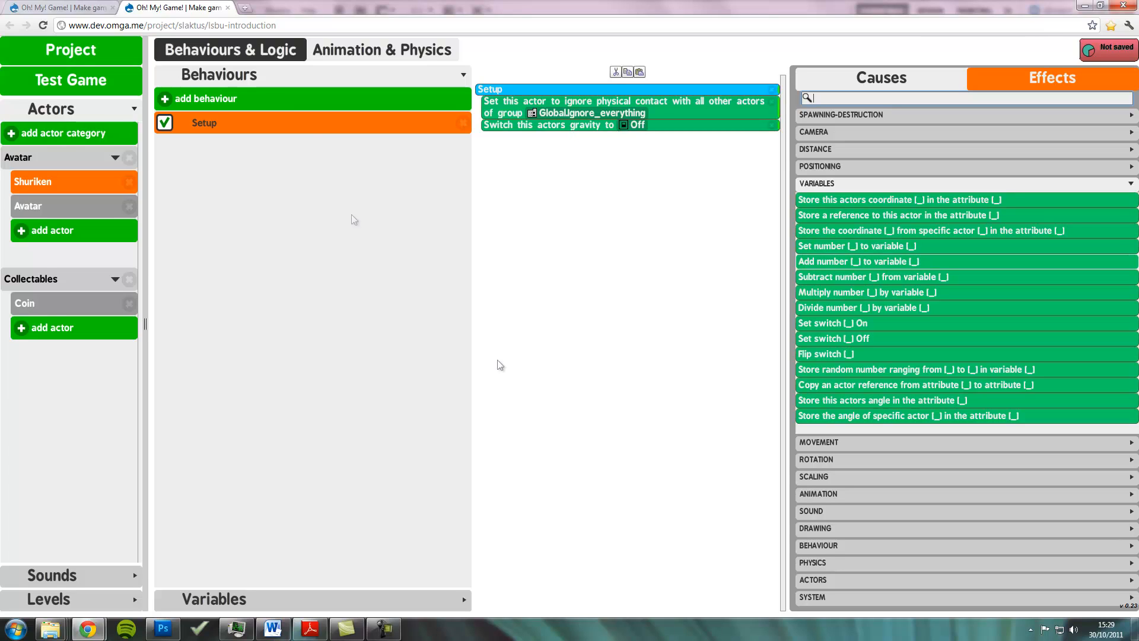
# - Add a behaviour named Destroy_shuriken to the Shuriken actor and open it
pyautogui.click(311, 102)
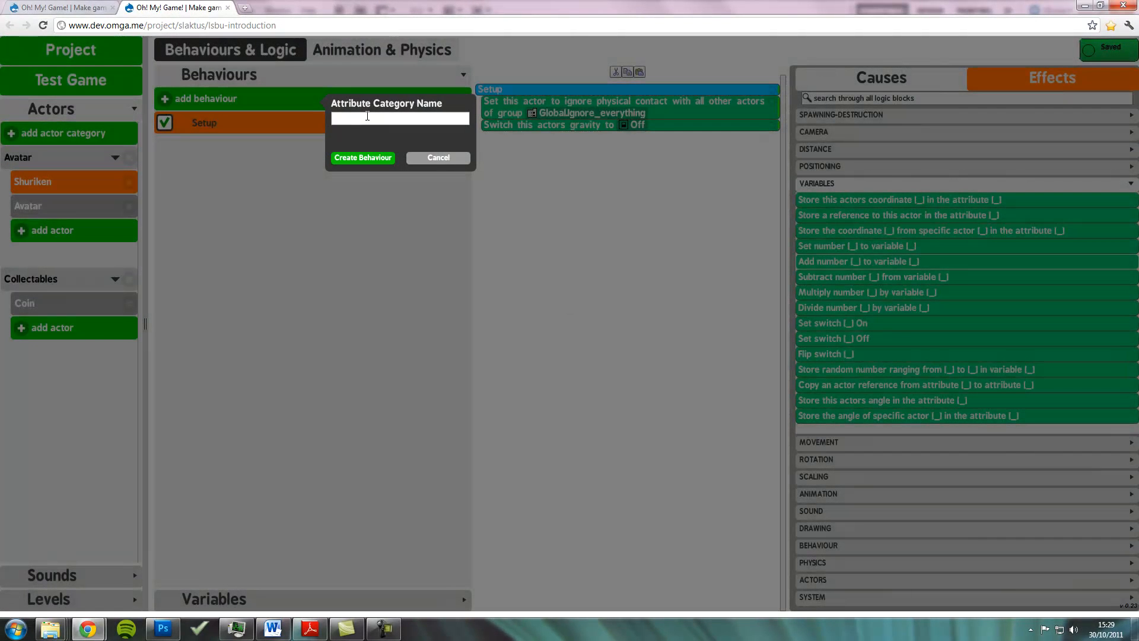
pyautogui.write('Destroy_shuriken')
pyautogui.click(328, 156)
pyautogui.click(296, 149)
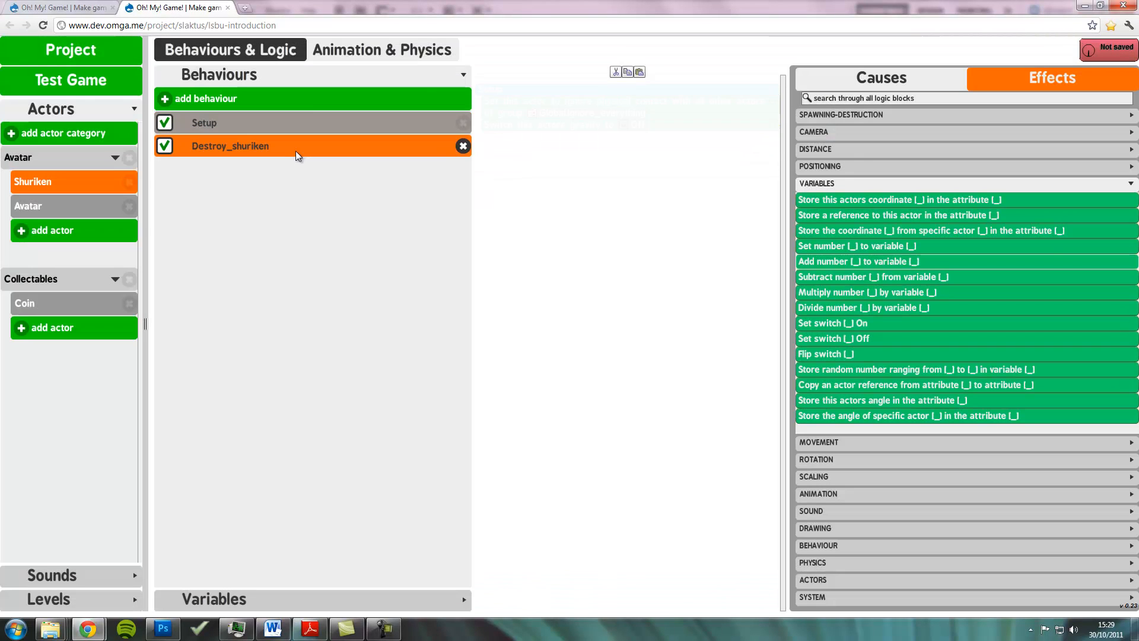
# - Add the collision cause "when this actor hits an actor in the group" to the Destroy_shuriken behaviour
pyautogui.click(863, 87)
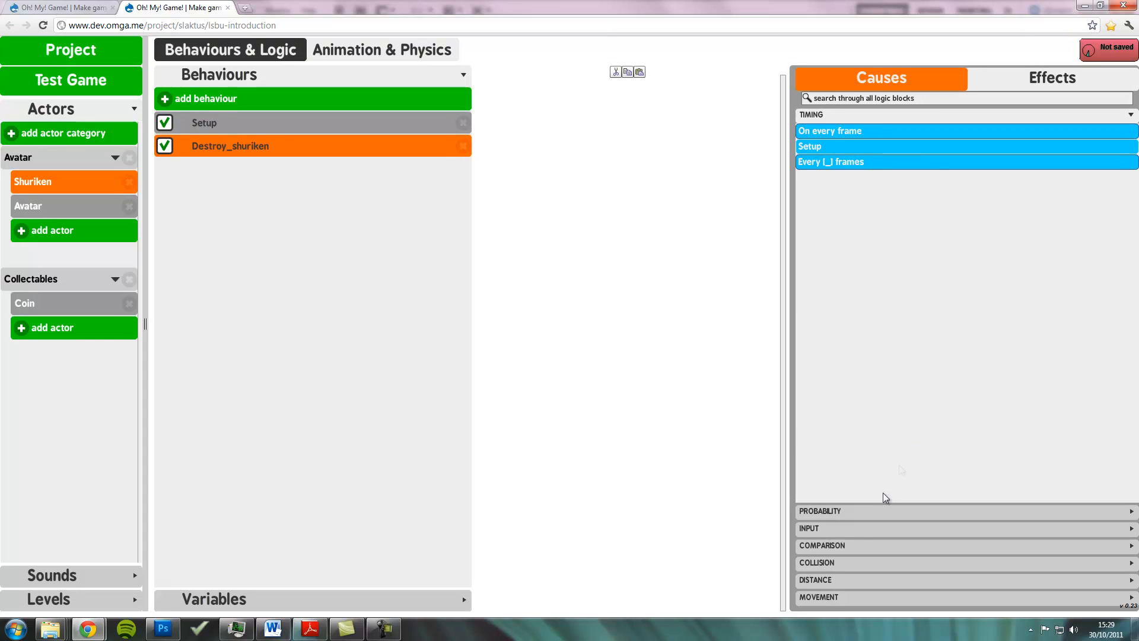
pyautogui.click(848, 562)
pyautogui.moveTo(936, 254)
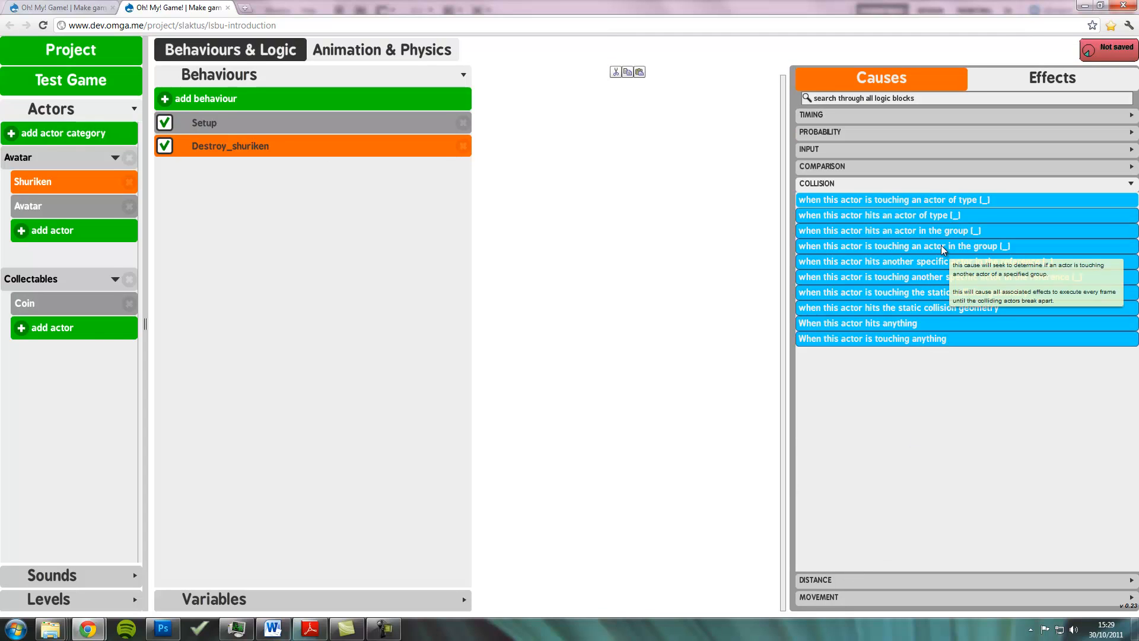
pyautogui.click(912, 97)
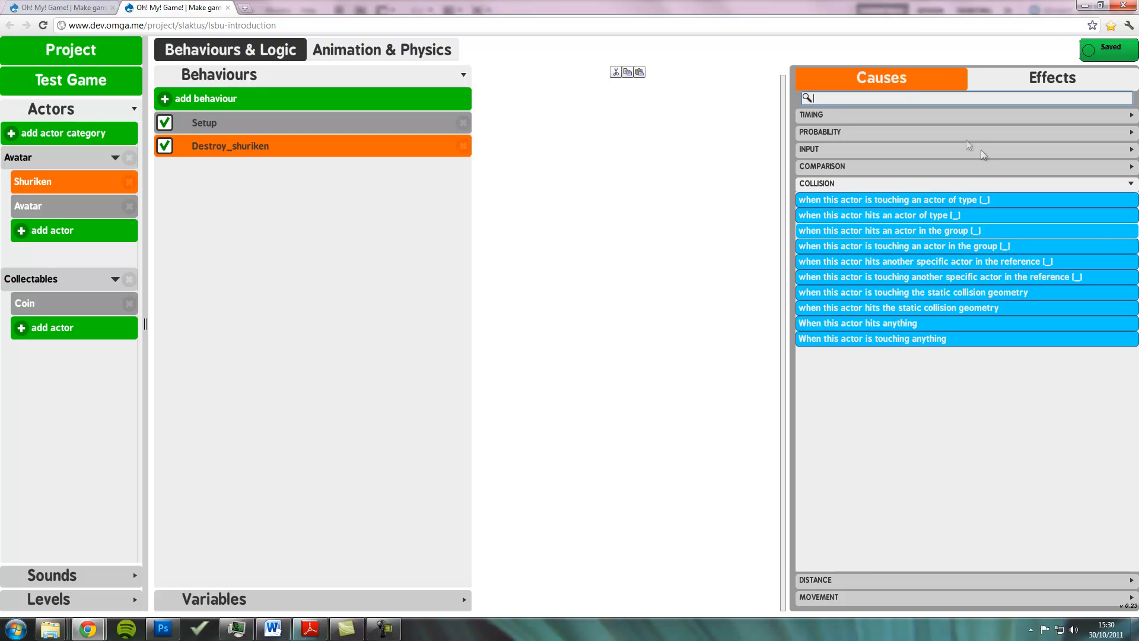
pyautogui.moveTo(962, 230)
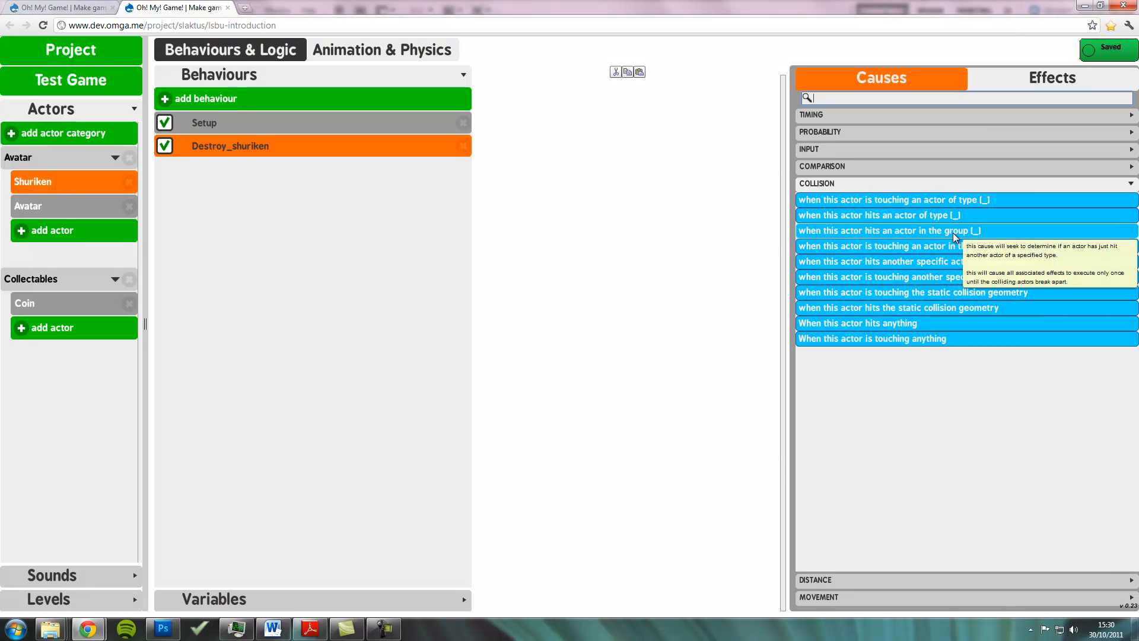
pyautogui.moveTo(953, 233); pyautogui.dragTo(664, 225)
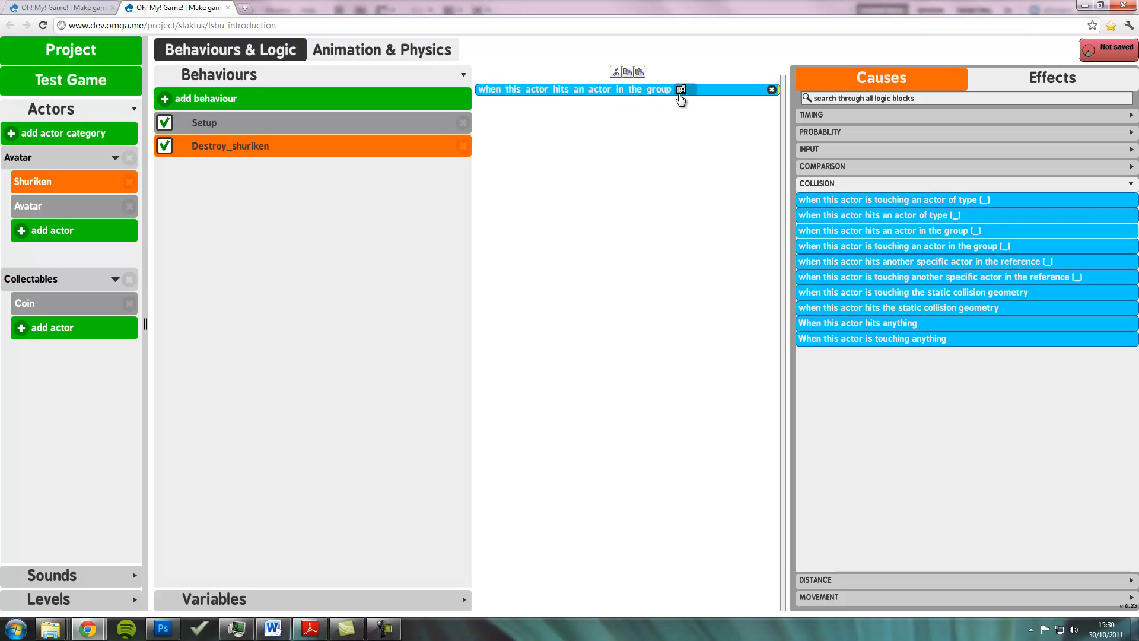
# - Find the effect "Destroy this actor" and add it under the collision cause
pyautogui.click(1039, 80)
pyautogui.click(1036, 97)
pyautogui.write('destroy itself')
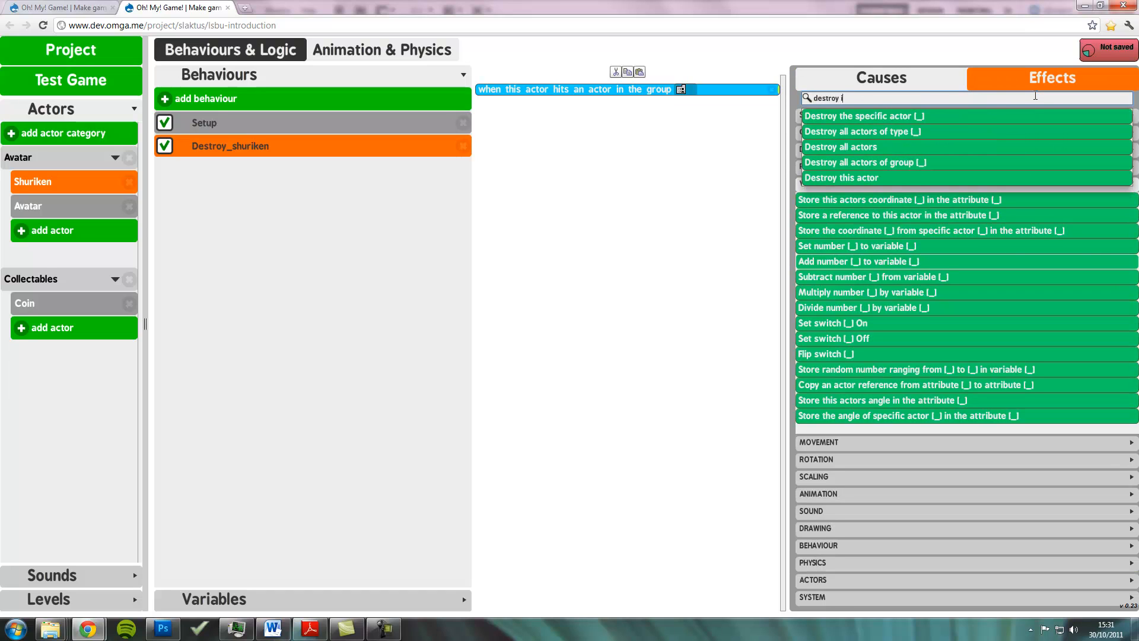
pyautogui.moveTo(845, 117); pyautogui.dragTo(653, 158)
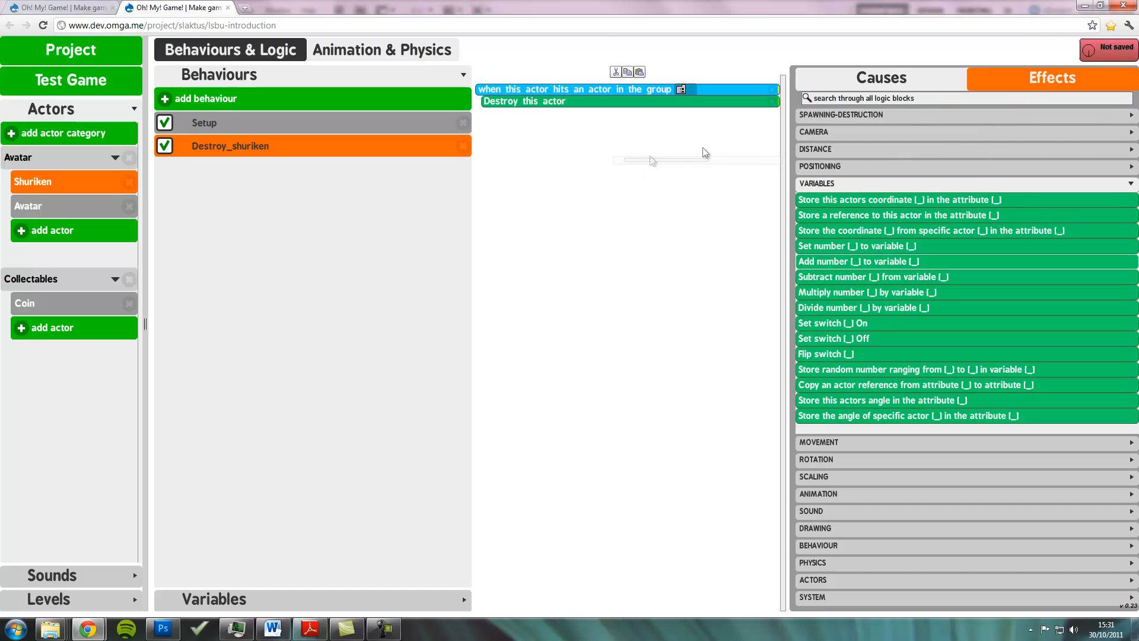
pyautogui.click(681, 89)
pyautogui.moveTo(717, 114)
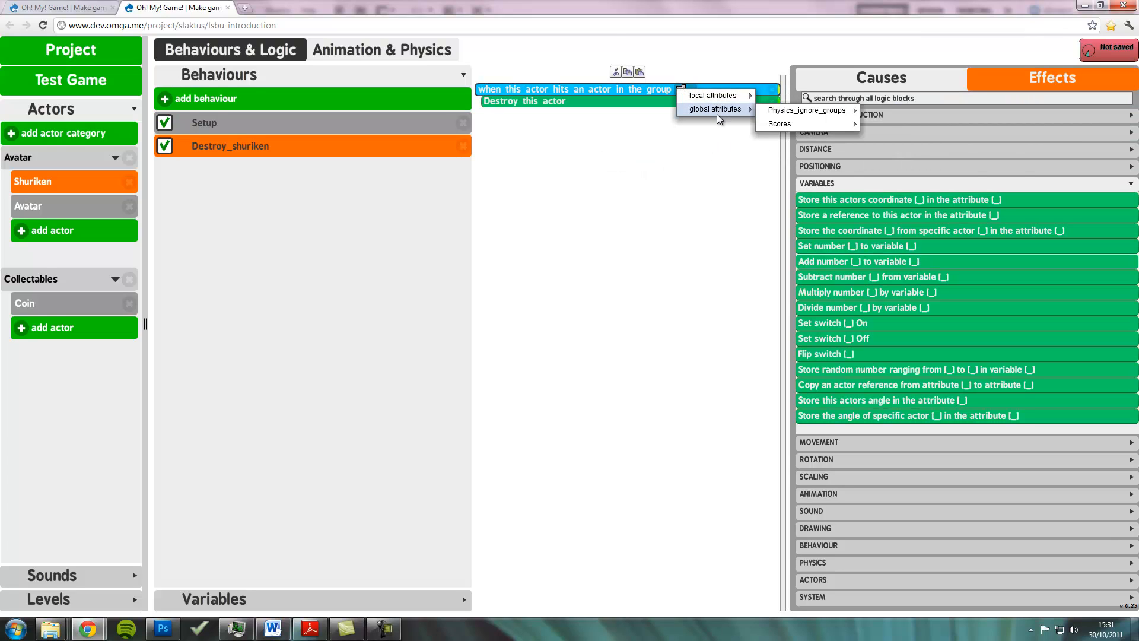
pyautogui.moveTo(795, 111)
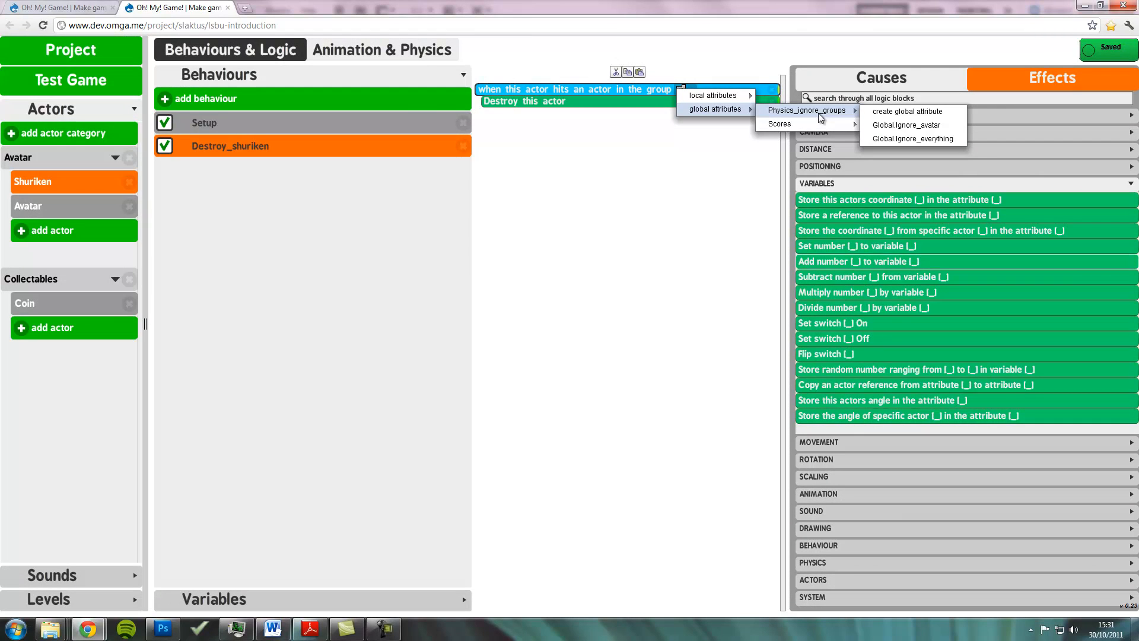
# - Create a global attribute category named Collision_groups
pyautogui.click(255, 600)
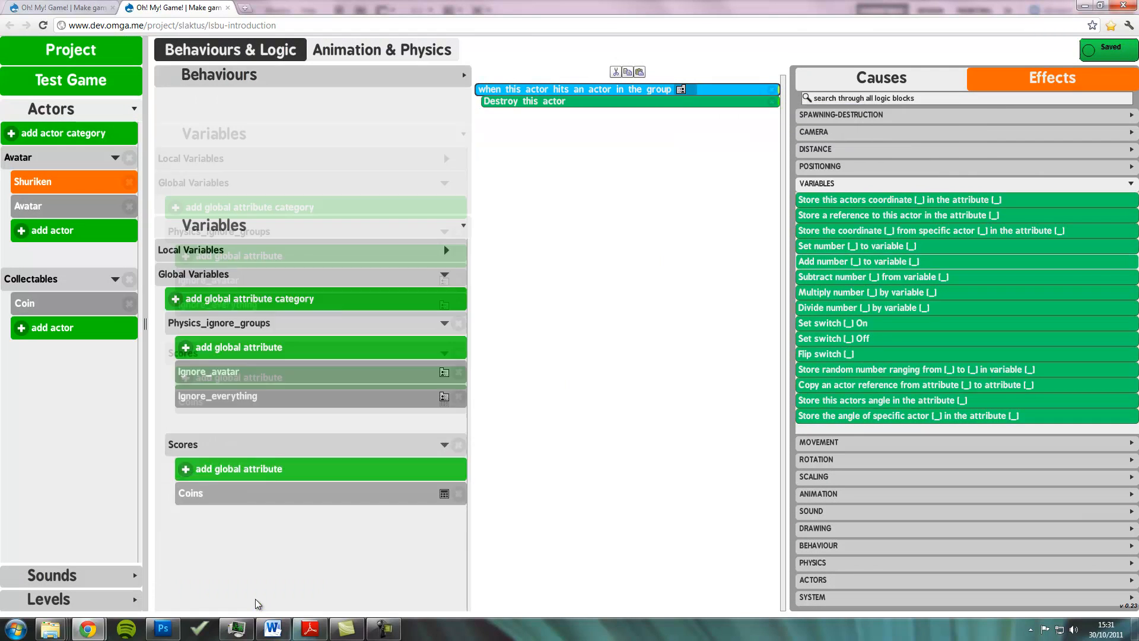
pyautogui.click(315, 177)
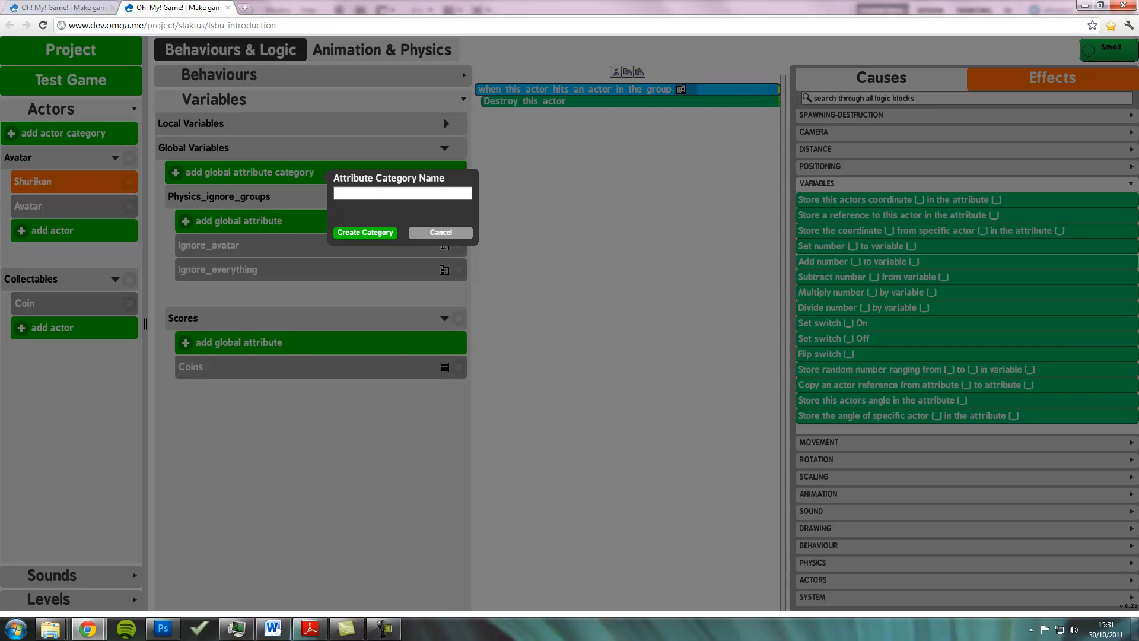
pyautogui.write('Collision_groups')
pyautogui.click(365, 232)
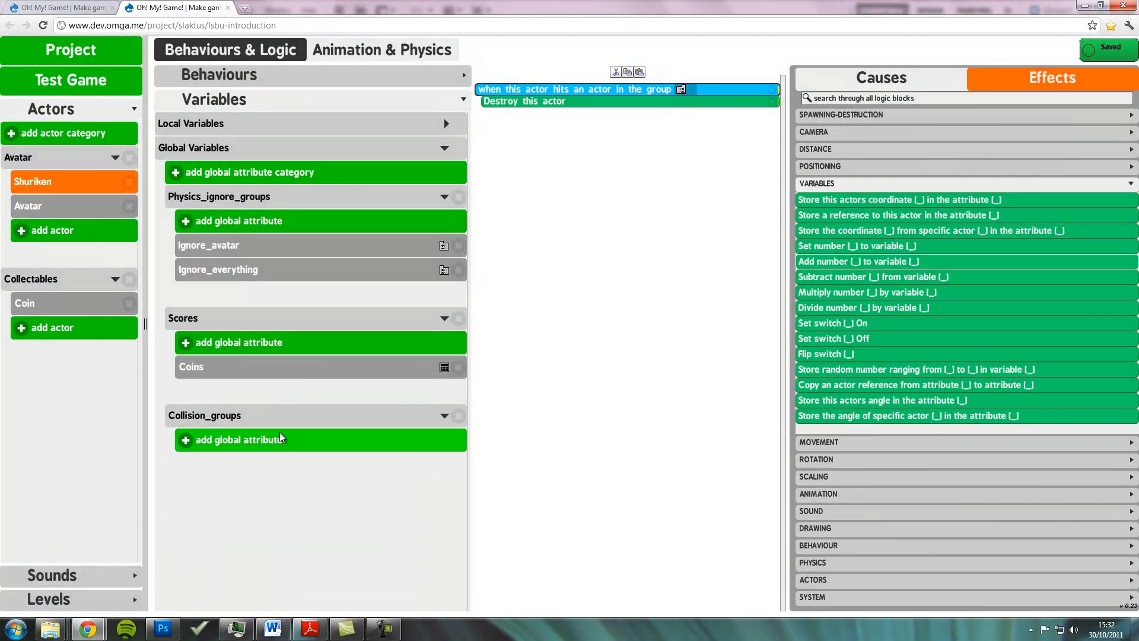
# - Add a group-type global attribute named Avatar_collision_group to the Collision_groups category
pyautogui.click(280, 440)
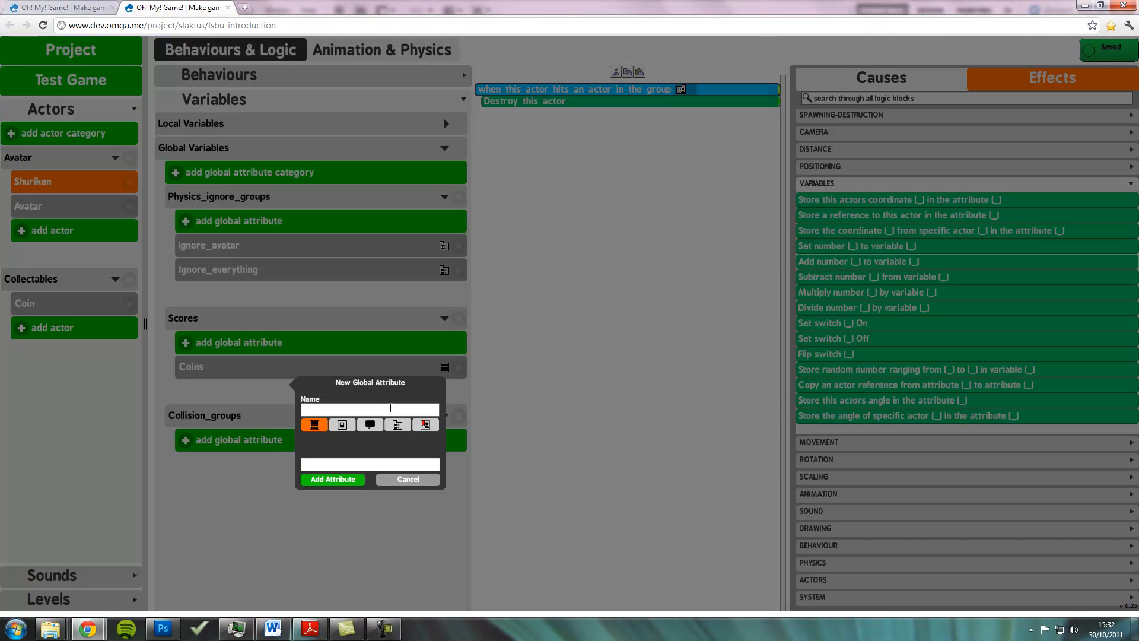
pyautogui.write('Avatar_collision_group')
pyautogui.click(397, 425)
pyautogui.click(323, 559)
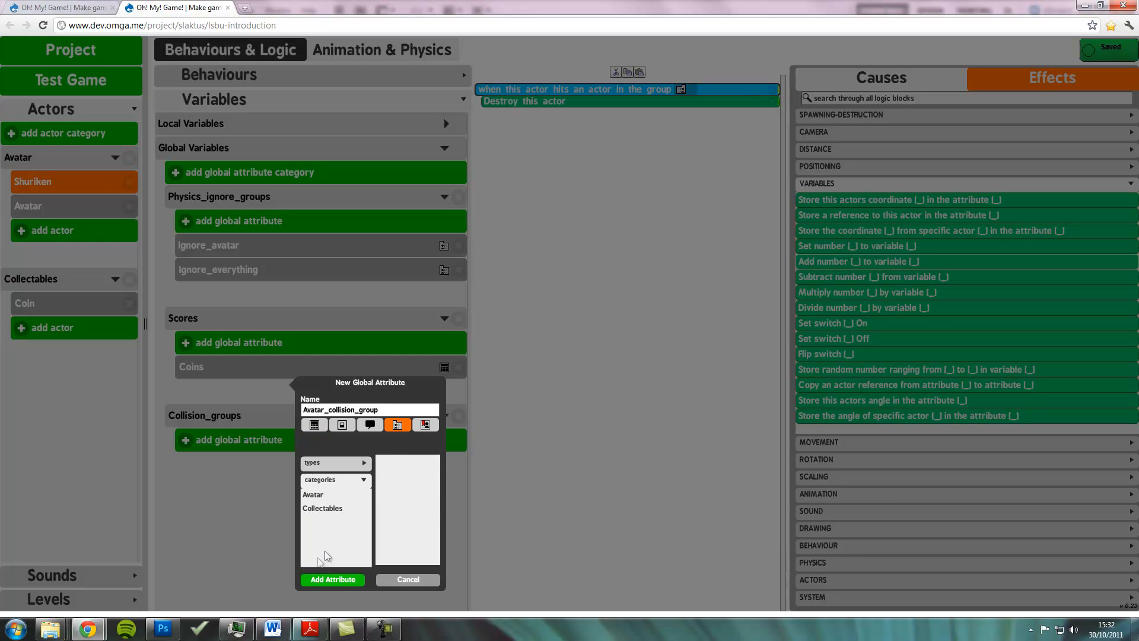
pyautogui.click(340, 580)
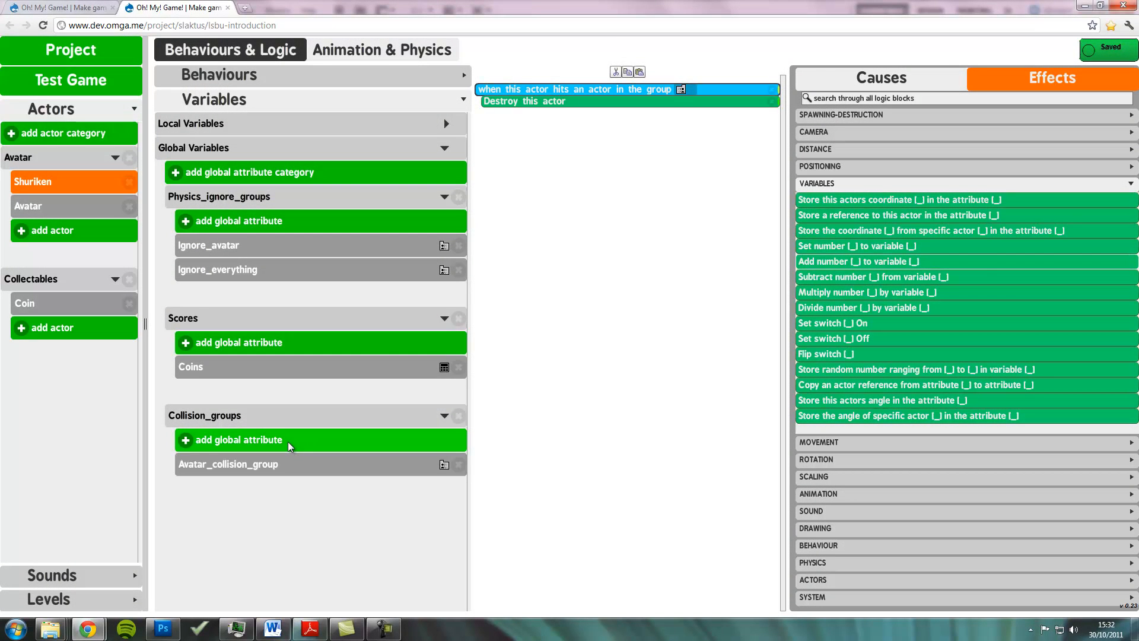
# - Add a group-type global attribute named Collectable_collision_group to Collision_groups, containing the Collectables category
pyautogui.click(288, 439)
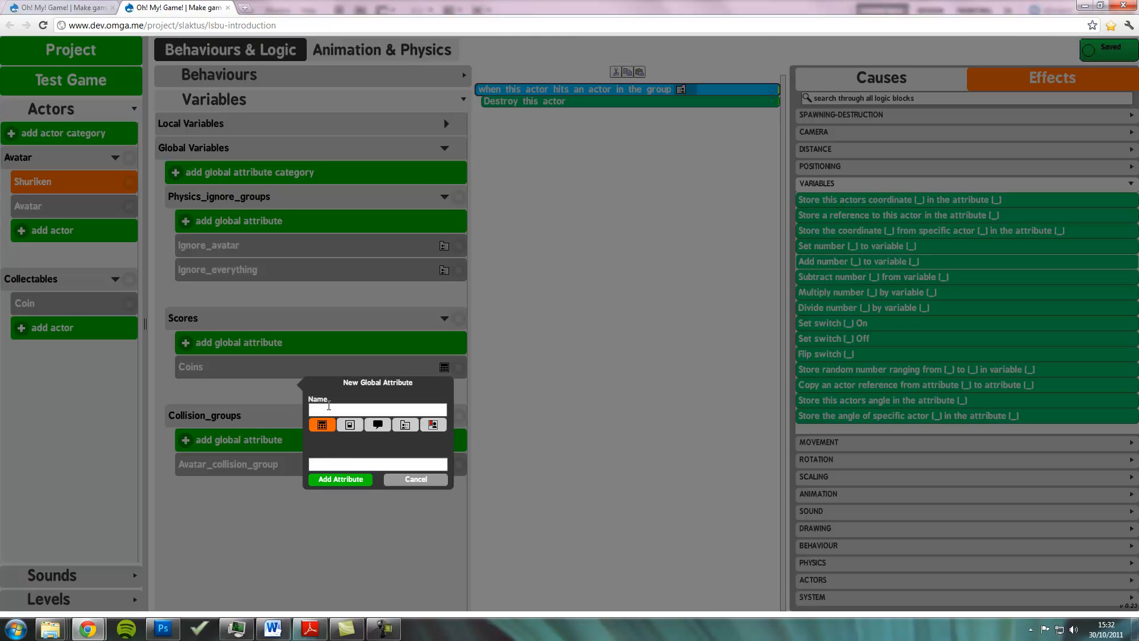
pyautogui.write('Collectable_collision_group')
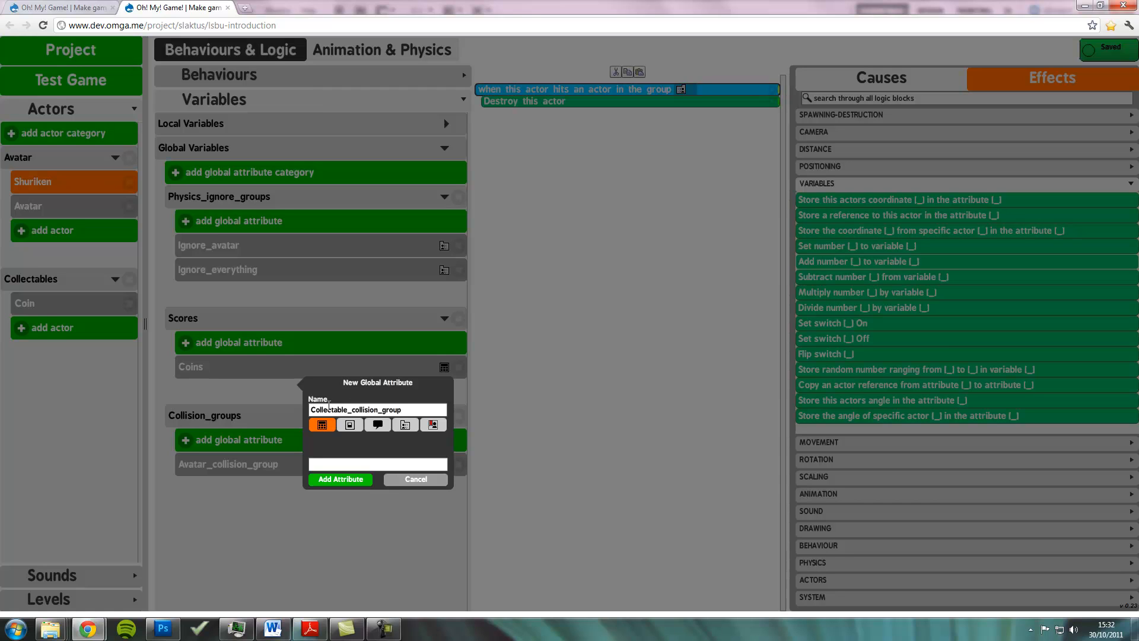
pyautogui.click(405, 425)
pyautogui.click(328, 561)
pyautogui.click(343, 509)
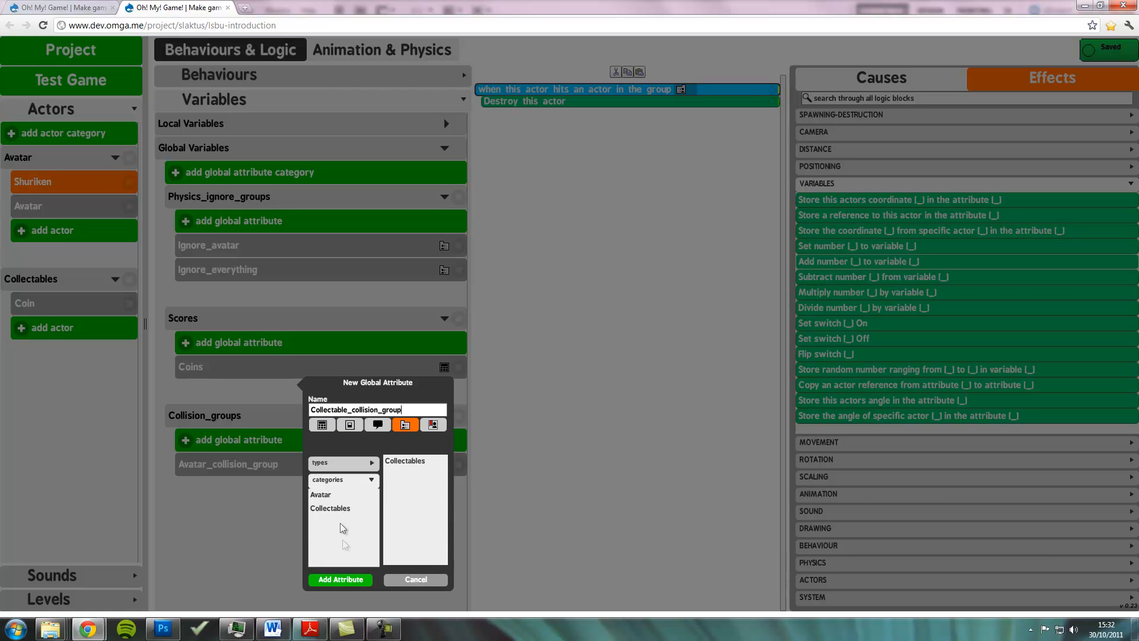
pyautogui.click(349, 581)
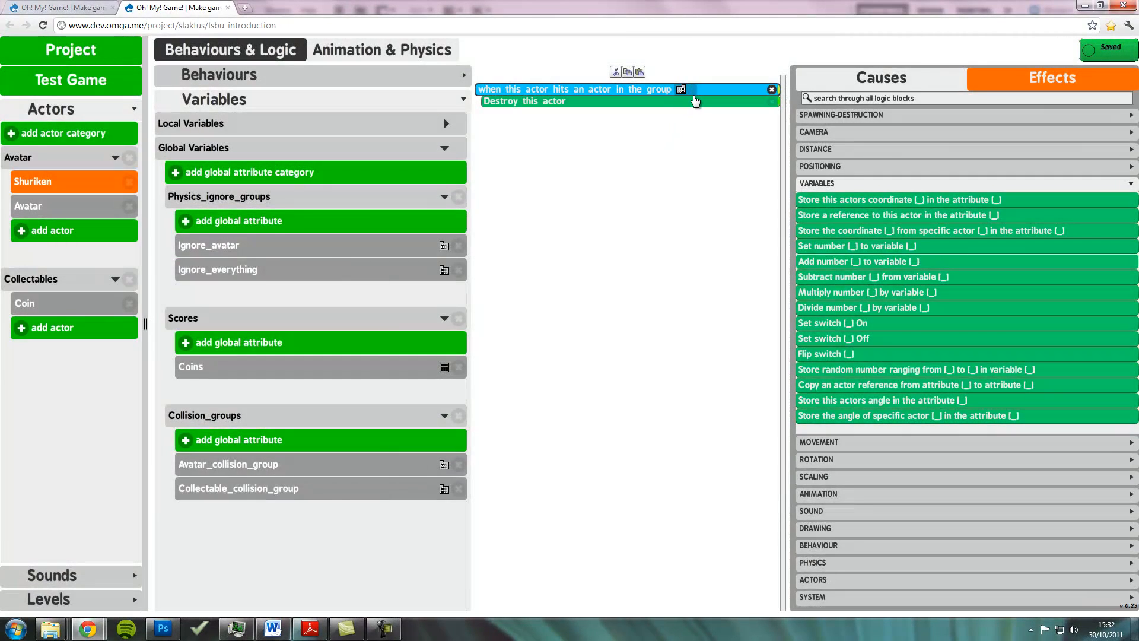
# - Set the collision cause's group to the global attribute Collectable_collision_group
pyautogui.click(681, 90)
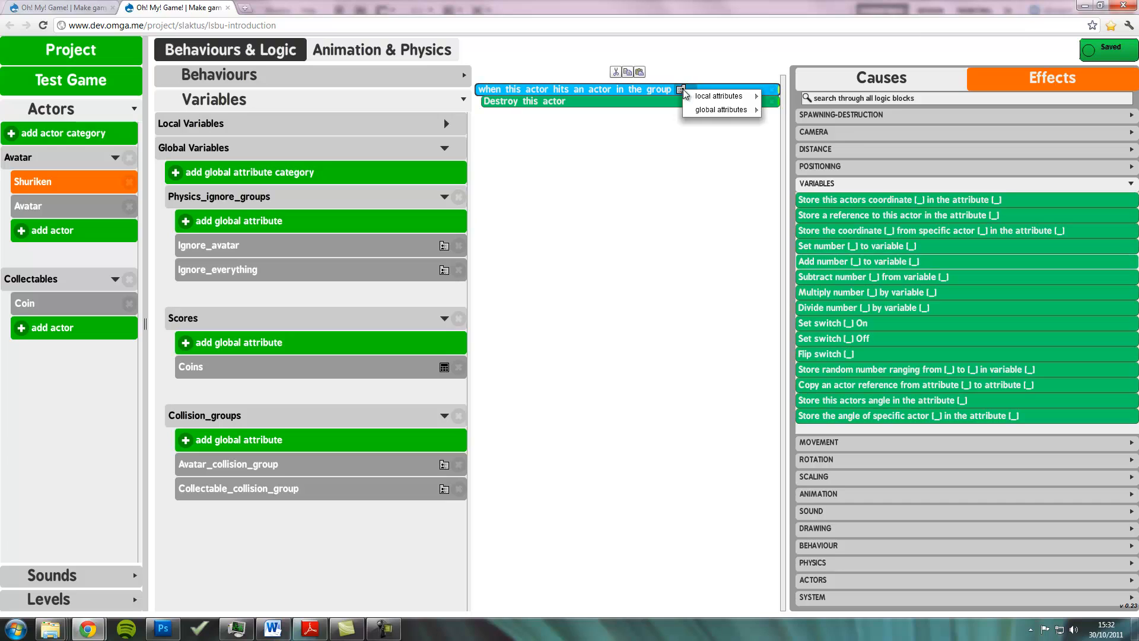
pyautogui.moveTo(721, 110)
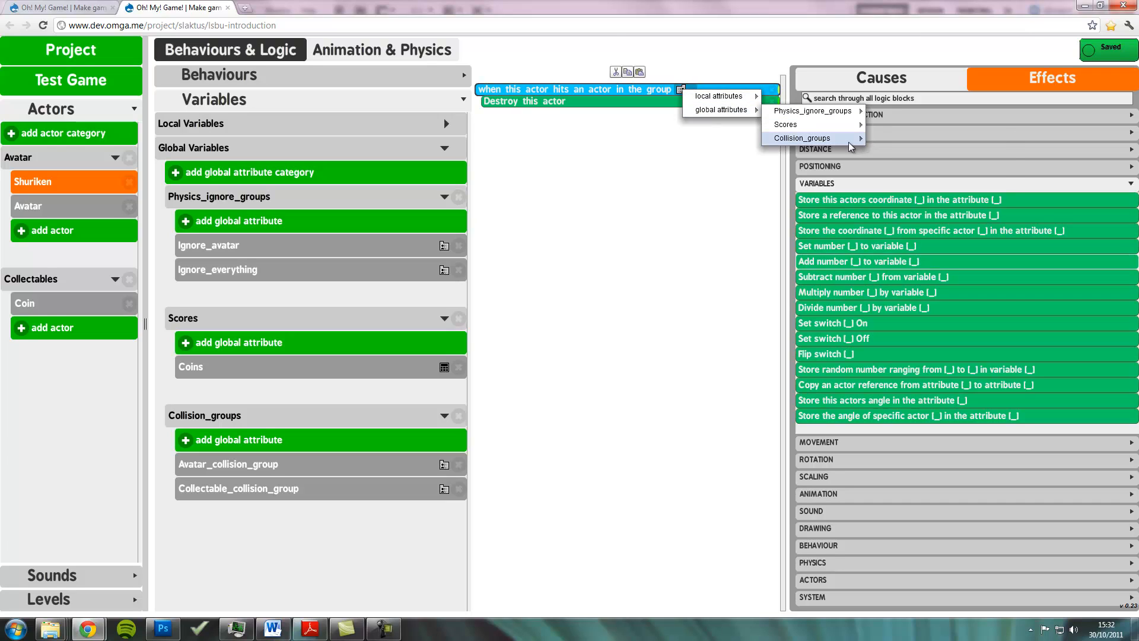
pyautogui.moveTo(848, 138)
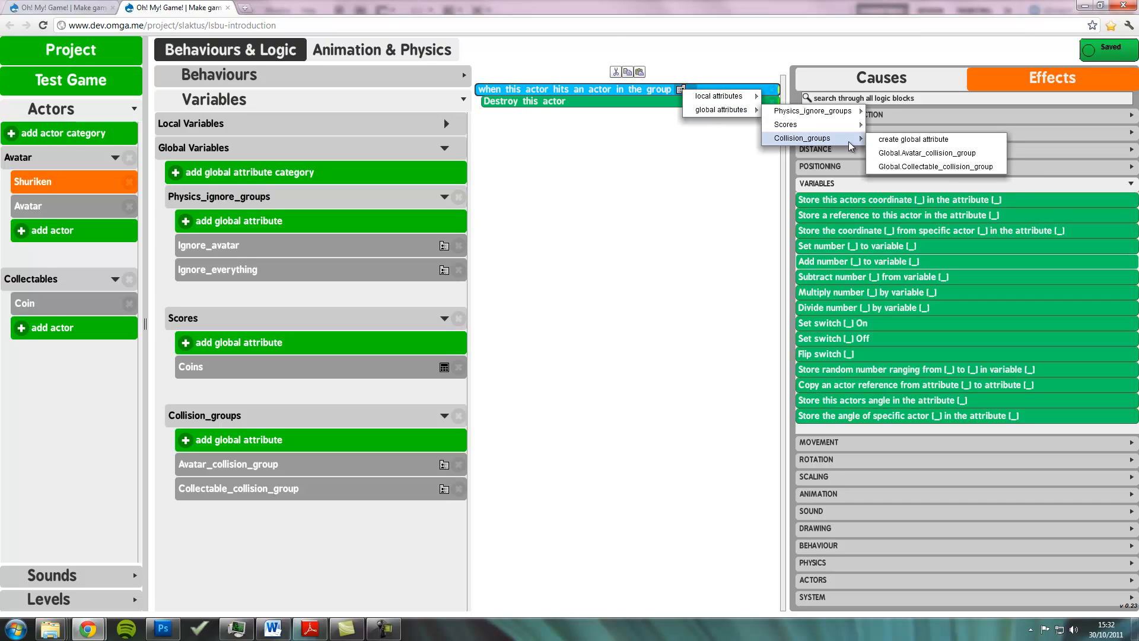
pyautogui.click(965, 169)
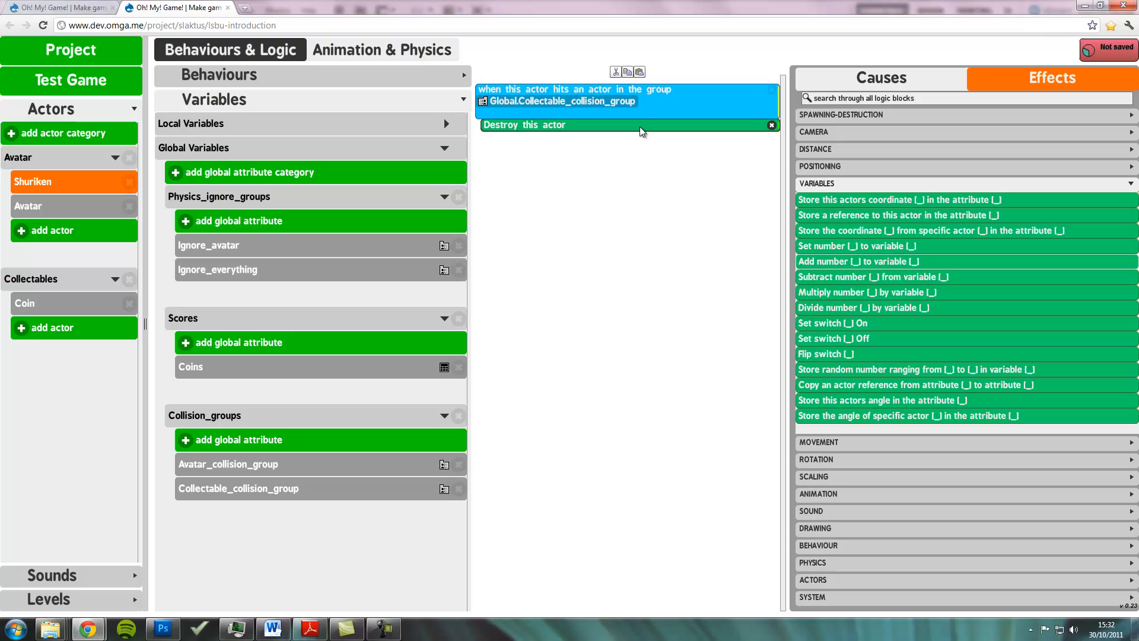
# - Add the cause "when this actor hits the static collision geometry" and put the effect "Destroy this actor" under it
pyautogui.click(983, 98)
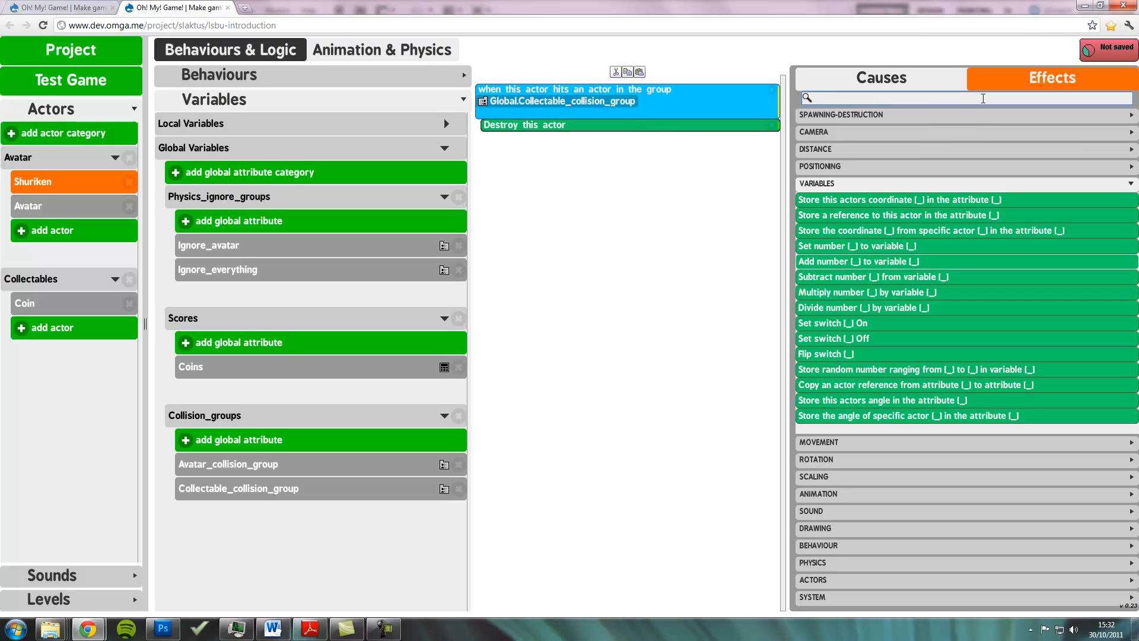
pyautogui.click(938, 82)
pyautogui.click(941, 100)
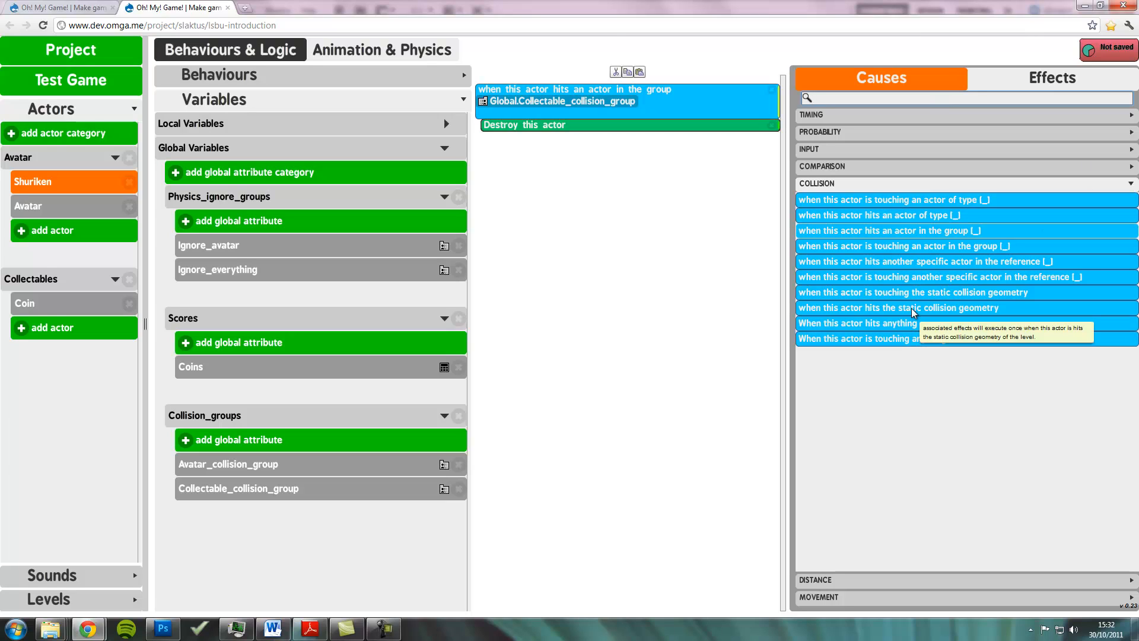
pyautogui.moveTo(913, 313); pyautogui.dragTo(642, 311)
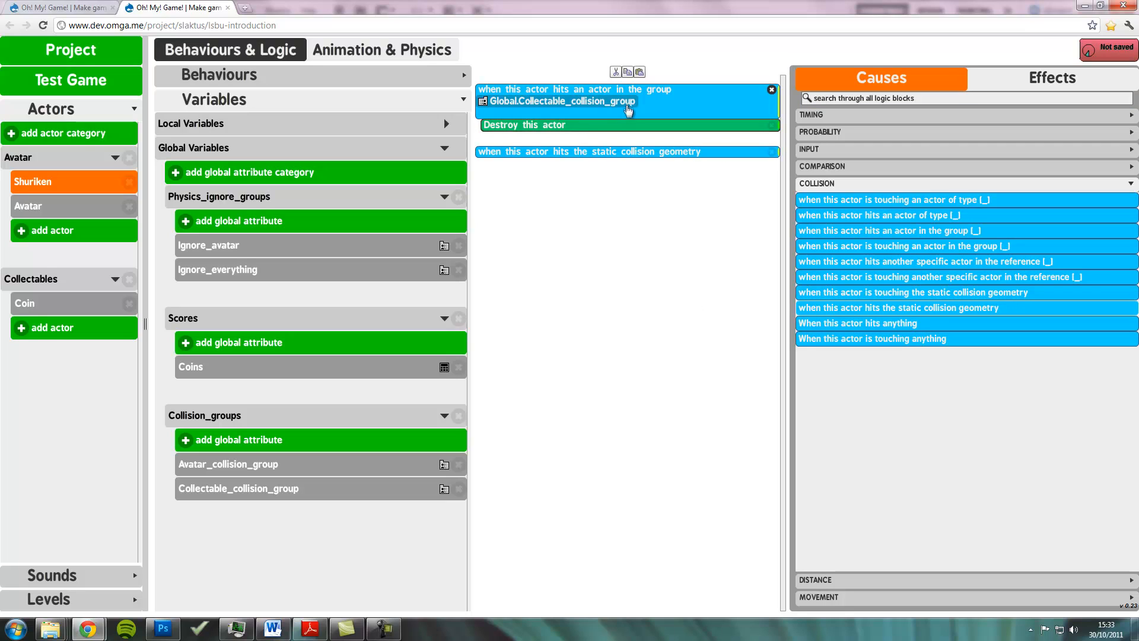
pyautogui.click(1047, 89)
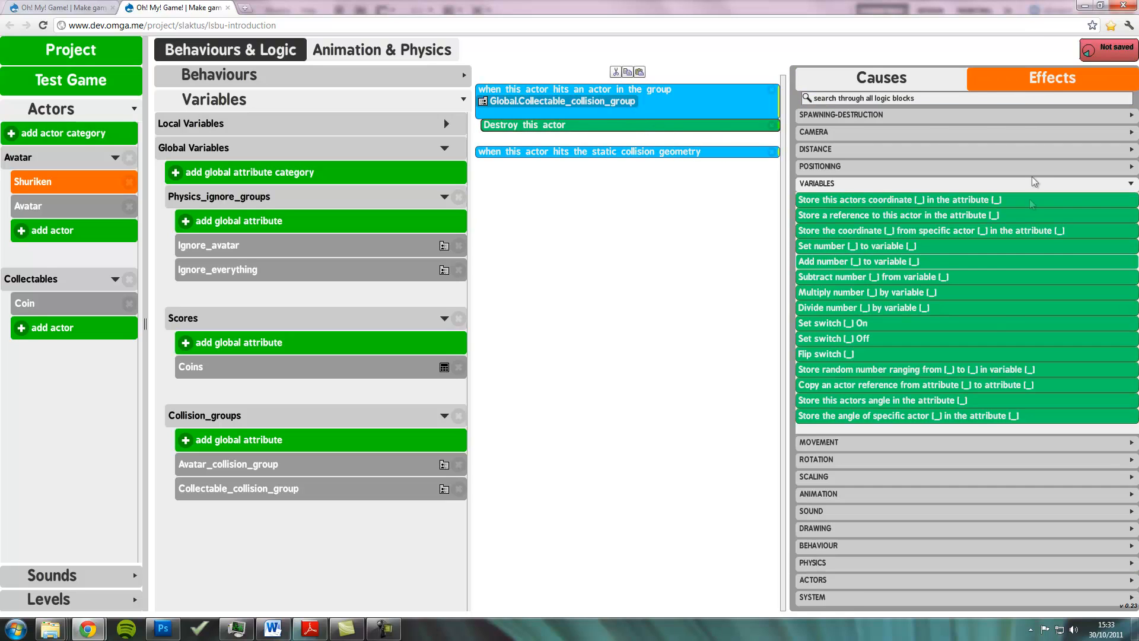
pyautogui.click(877, 116)
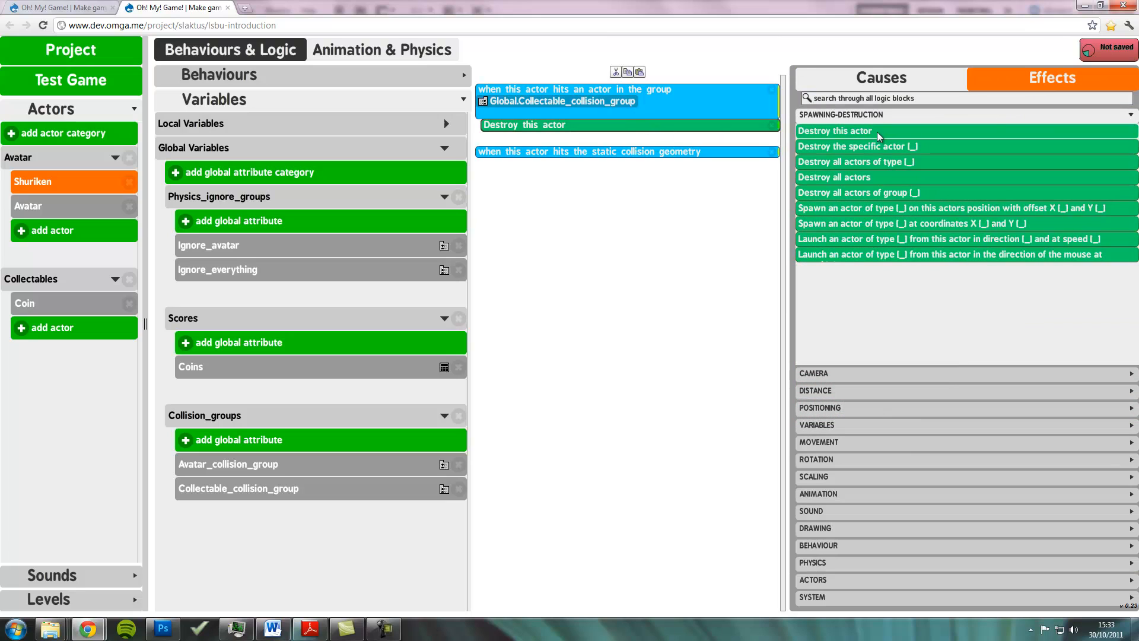
pyautogui.moveTo(878, 136); pyautogui.dragTo(623, 255)
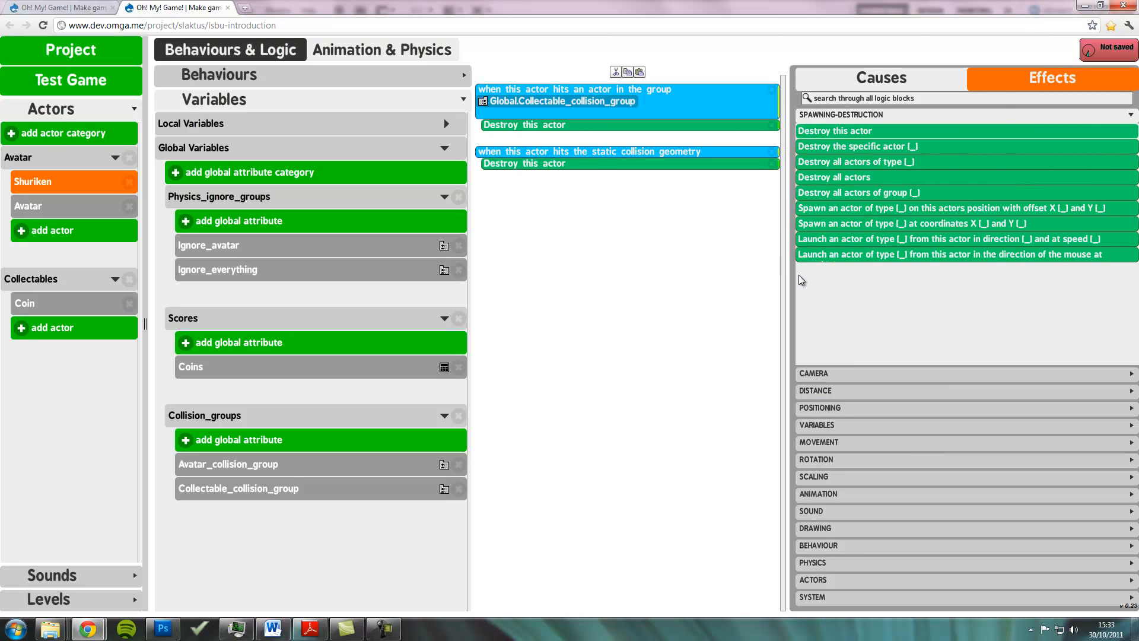
# - Review the logic of the Shuriken's Setup and Destroy_shuriken behaviours
pyautogui.click(367, 83)
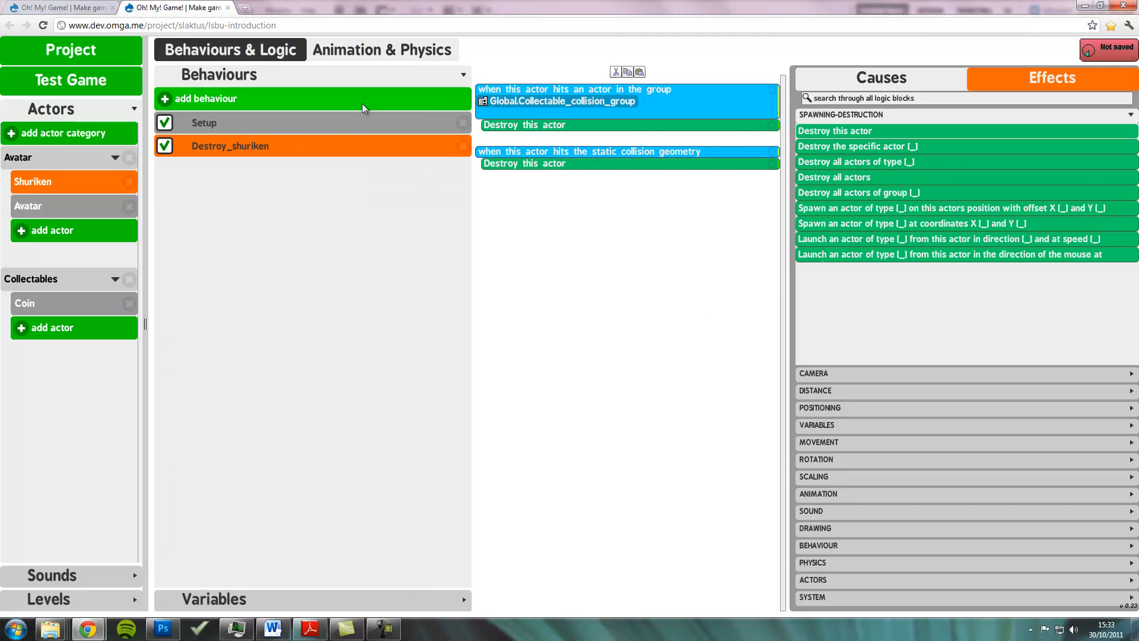
pyautogui.click(366, 119)
pyautogui.click(376, 147)
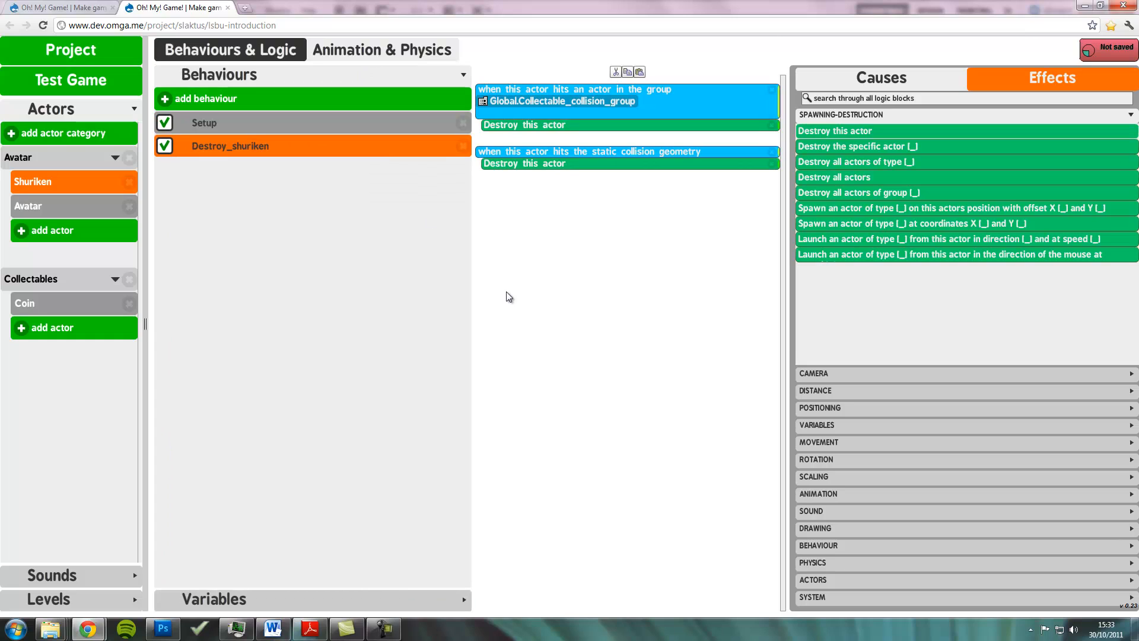
pyautogui.click(383, 122)
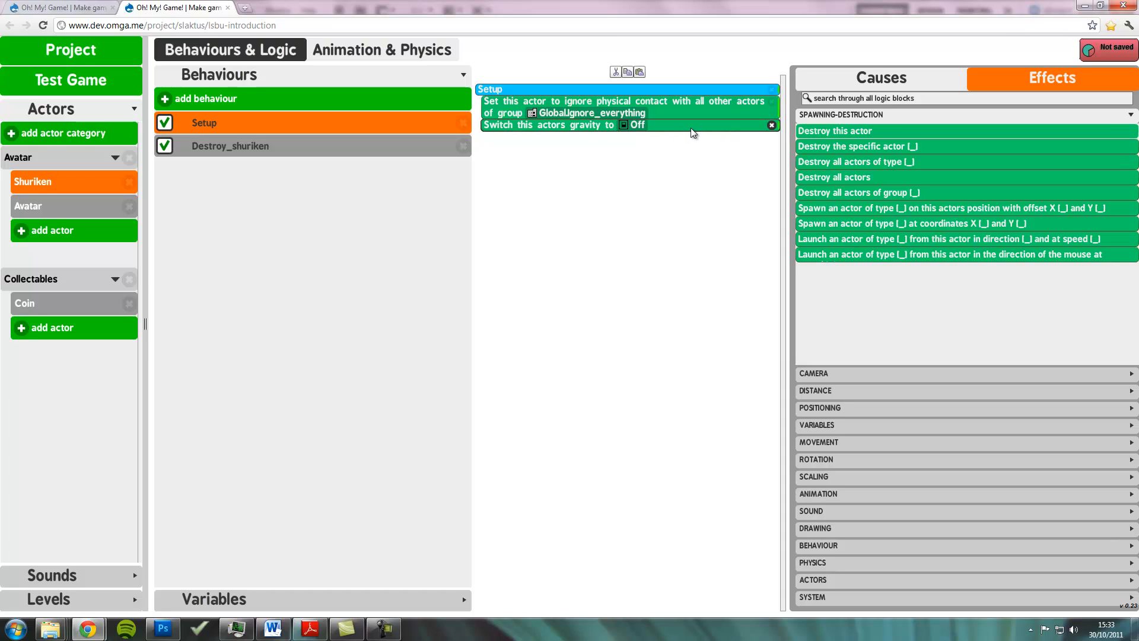
pyautogui.click(324, 149)
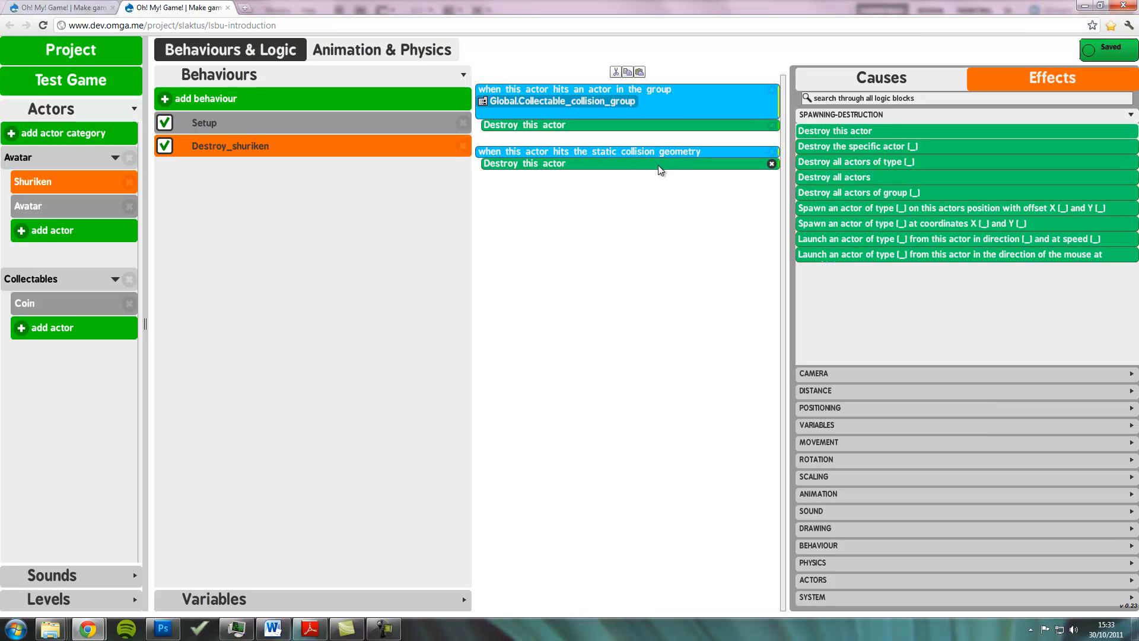
# - Create a behaviour named Throw_shuriken for the Avatar actor and open it
pyautogui.click(83, 209)
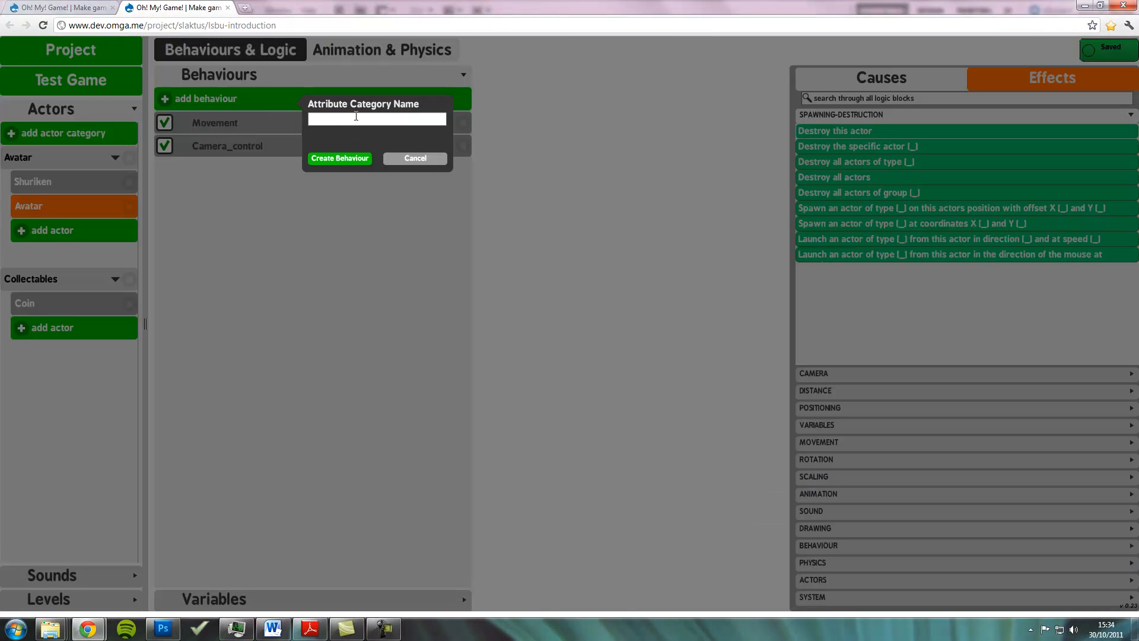
pyautogui.write('Throw_shuriken')
pyautogui.click(347, 158)
pyautogui.click(343, 170)
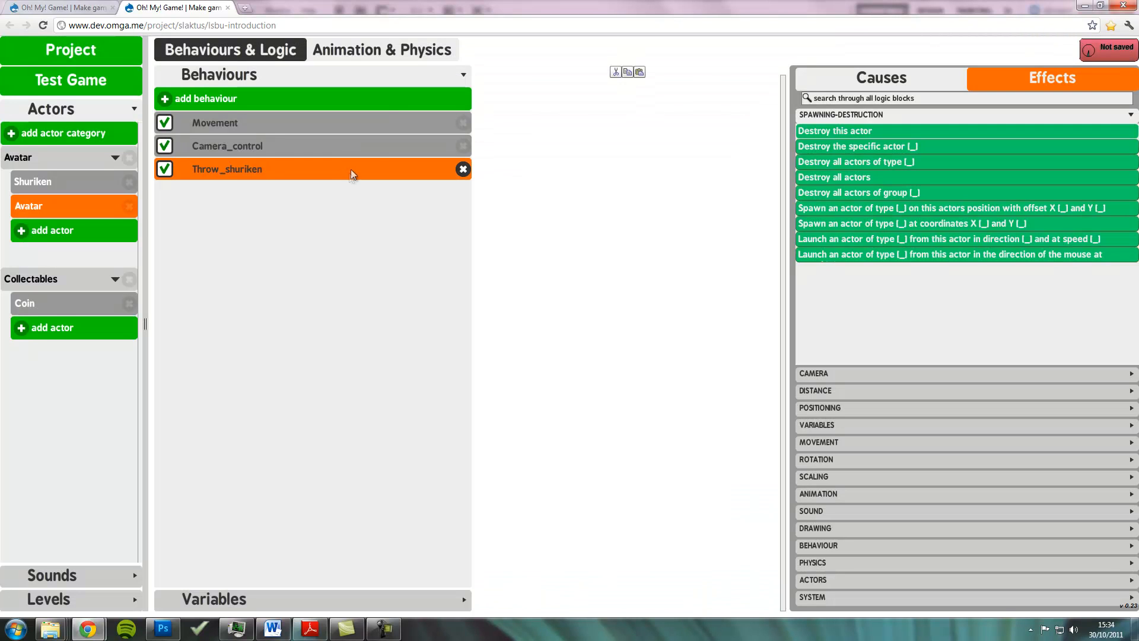
# - Add a key input cause to Throw_shuriken for when the key K is pressed
pyautogui.click(881, 87)
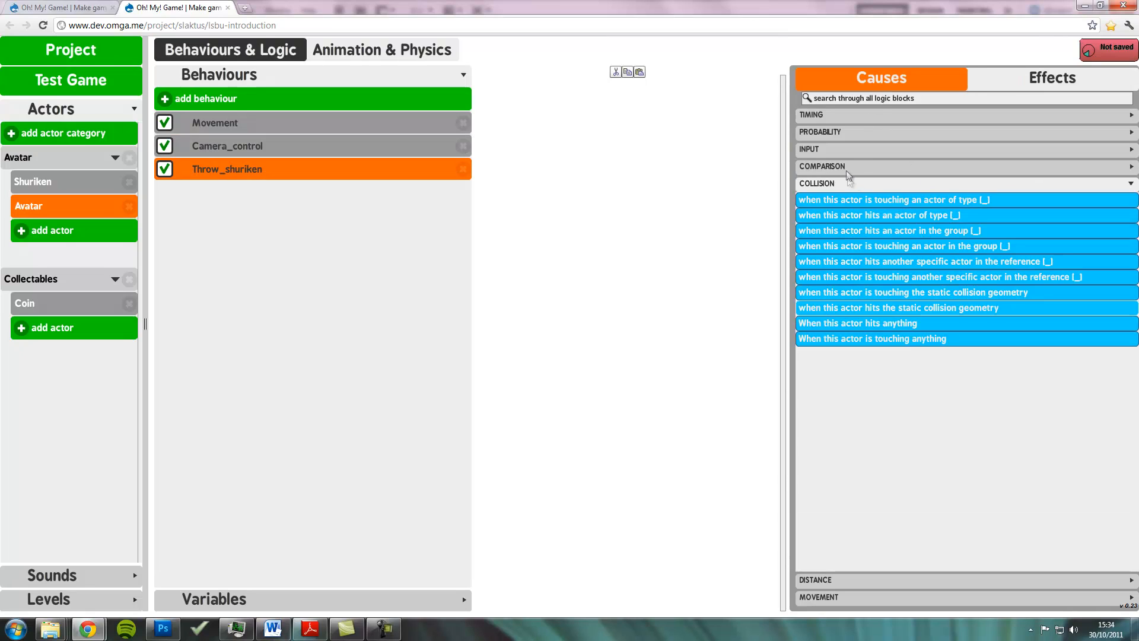
pyautogui.click(854, 148)
pyautogui.moveTo(857, 182); pyautogui.dragTo(687, 190)
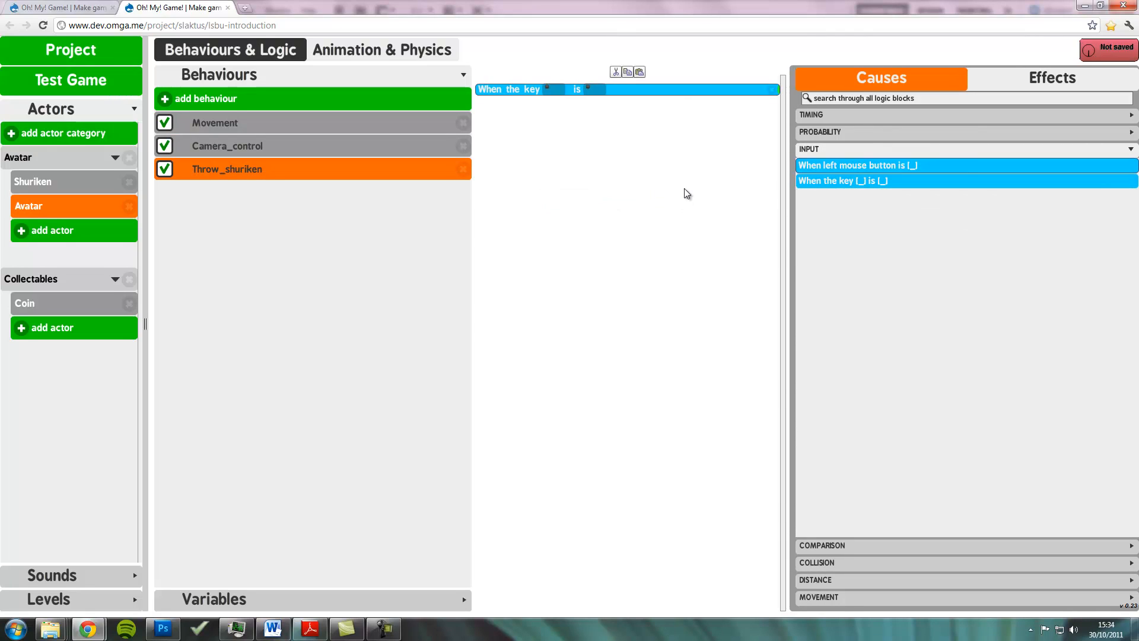
pyautogui.click(555, 92)
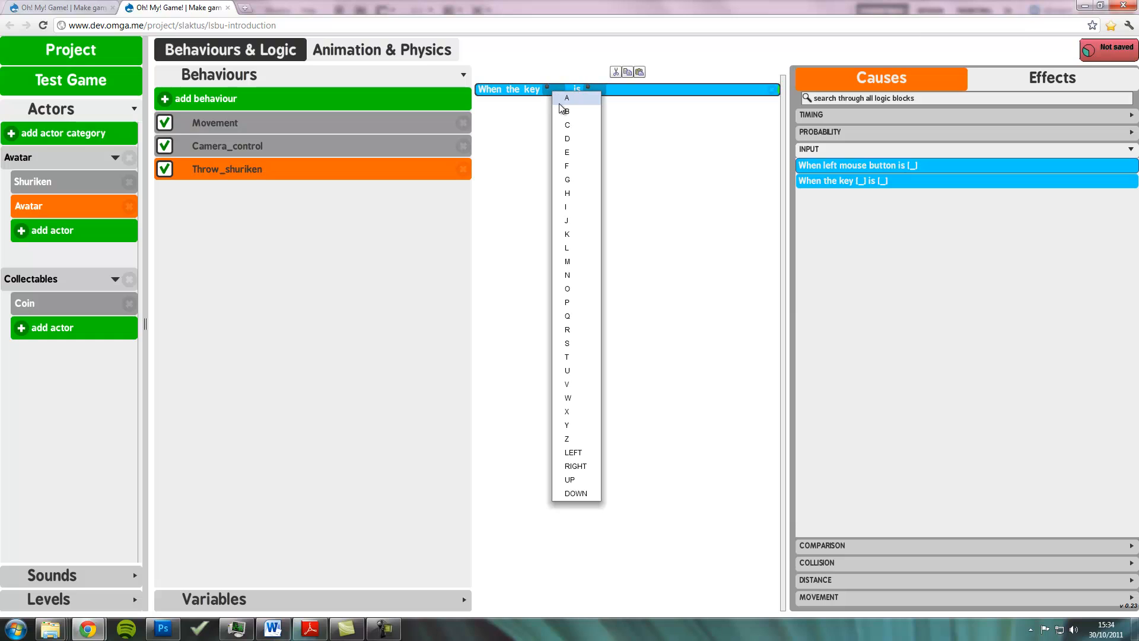
pyautogui.click(591, 235)
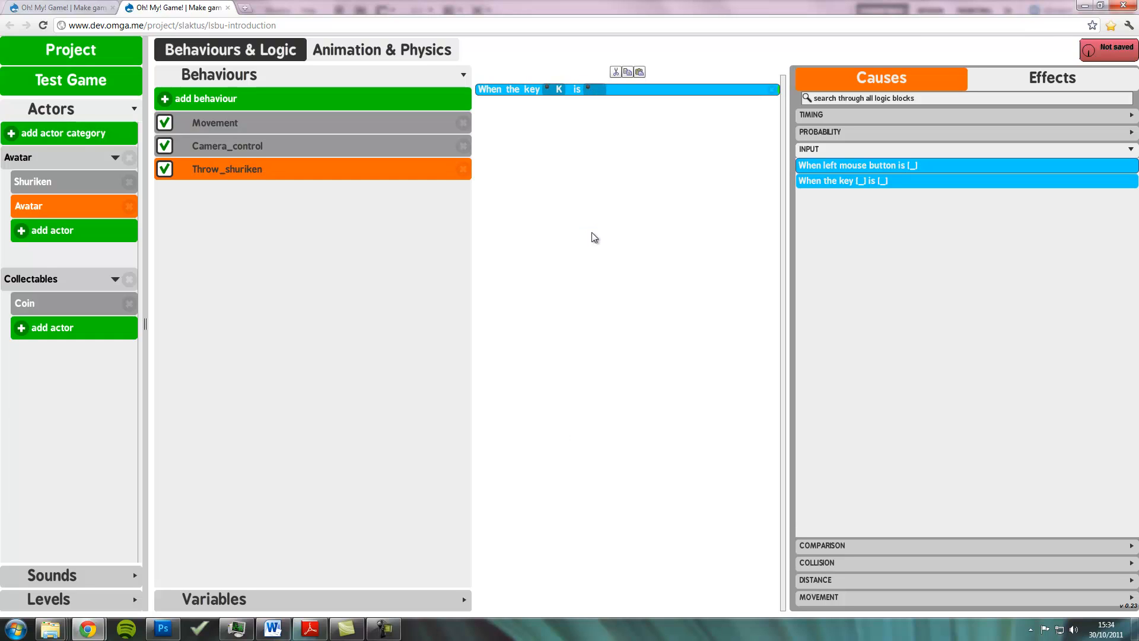
pyautogui.click(590, 91)
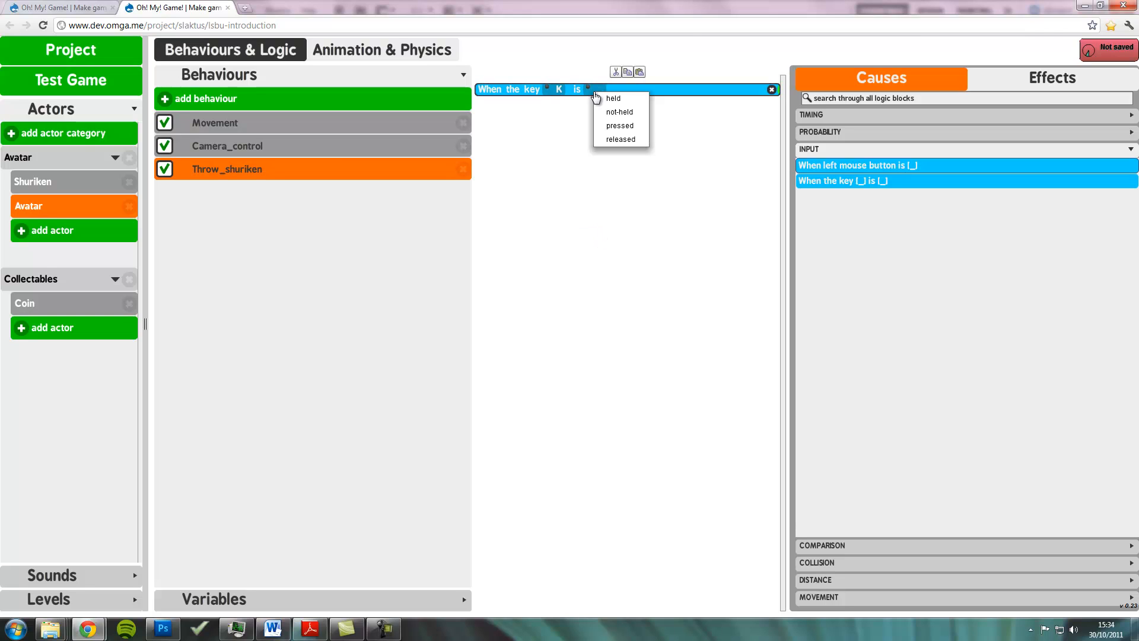
pyautogui.click(620, 126)
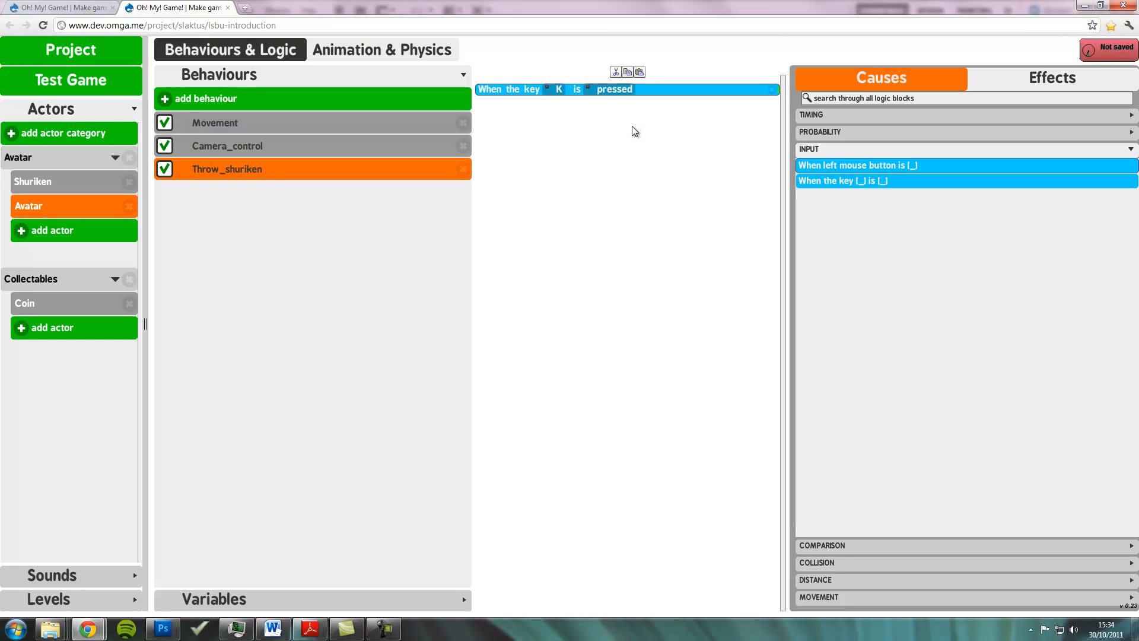
# - Find the effect that launches an actor in a direction at a speed, add it under the key cause and choose Shuriken as the actor type
pyautogui.click(1068, 82)
pyautogui.click(1032, 97)
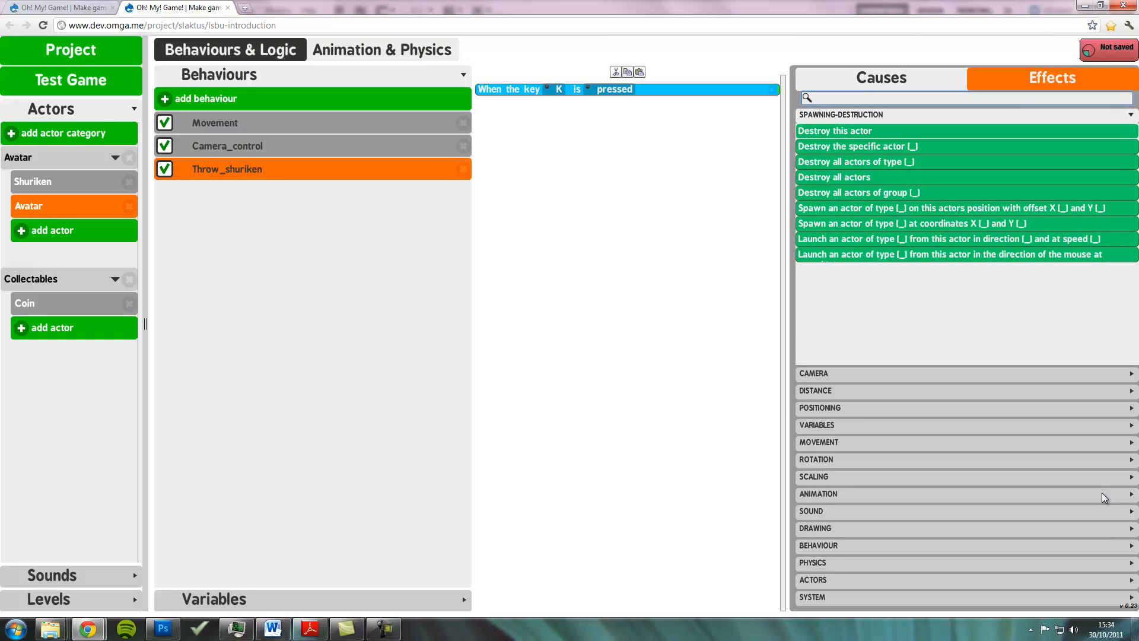
pyautogui.write('launch')
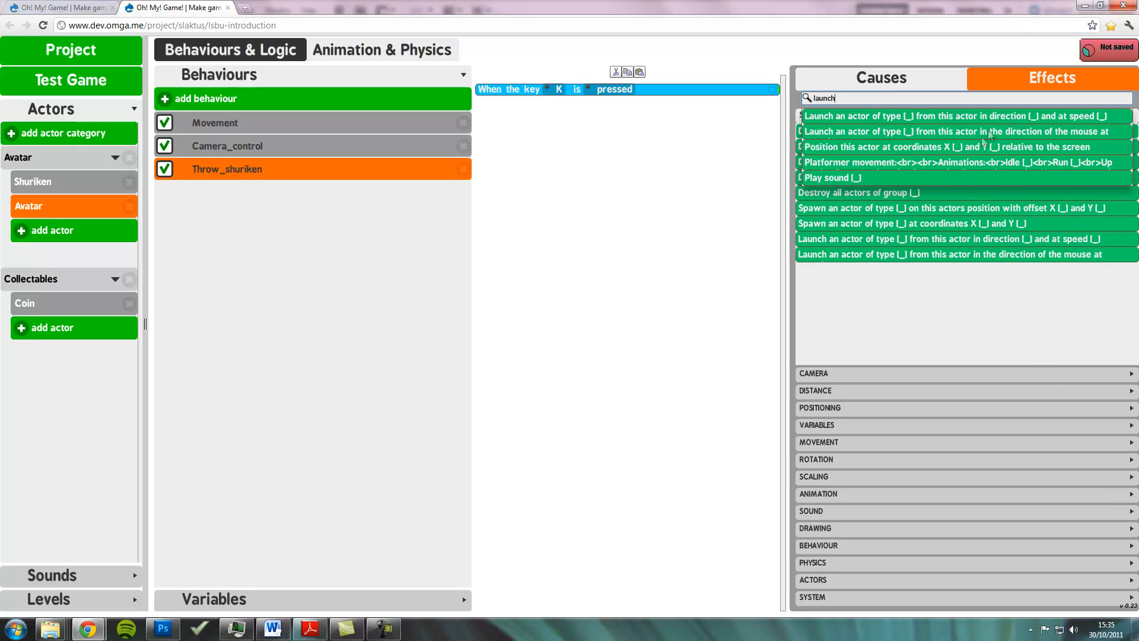
pyautogui.moveTo(985, 119); pyautogui.dragTo(600, 192)
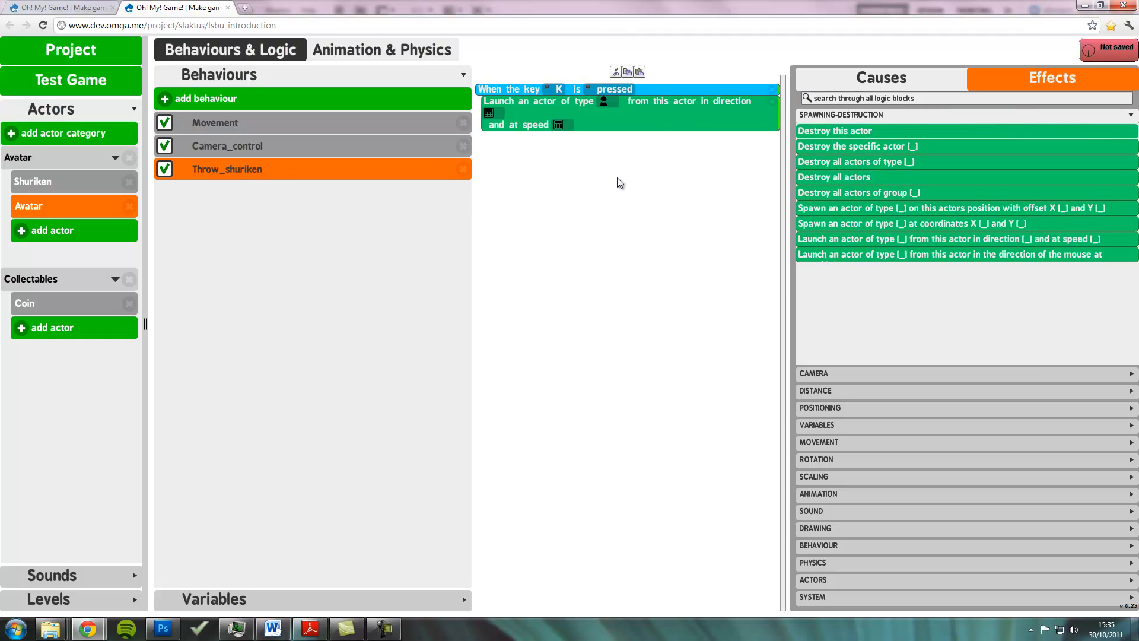
pyautogui.click(614, 110)
pyautogui.moveTo(629, 113)
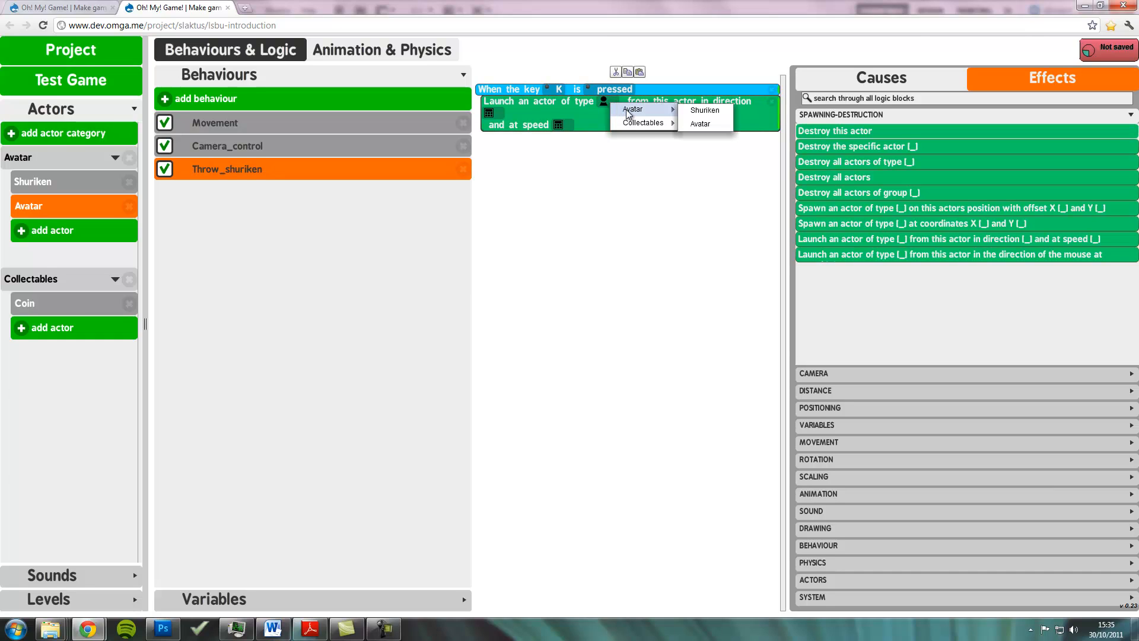
pyautogui.click(709, 110)
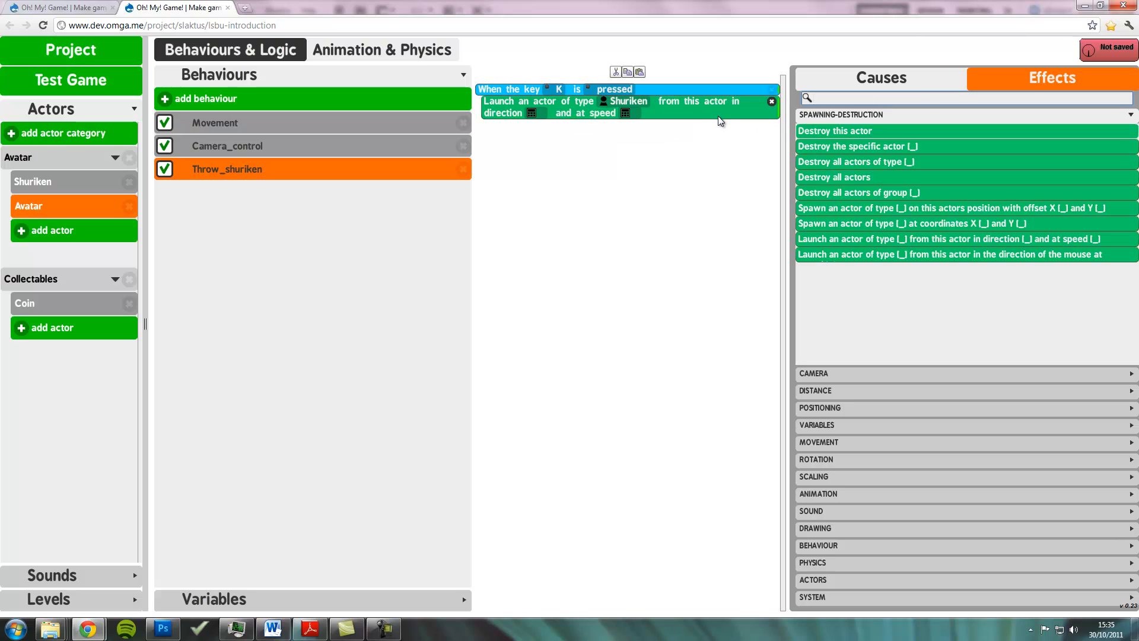
pyautogui.click(541, 117)
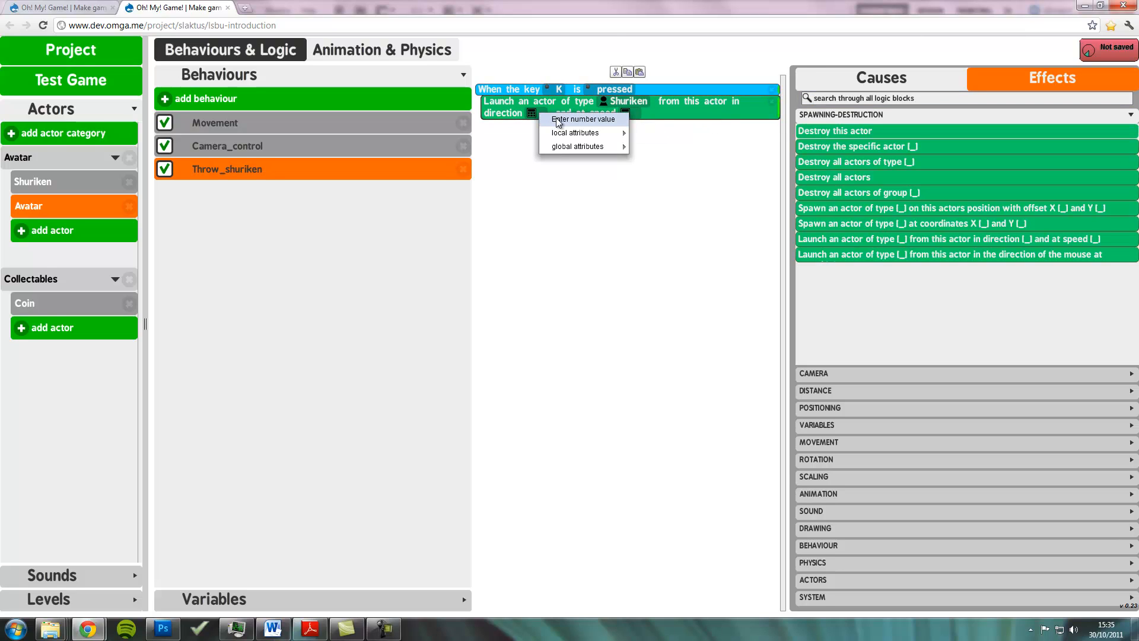
pyautogui.click(558, 120)
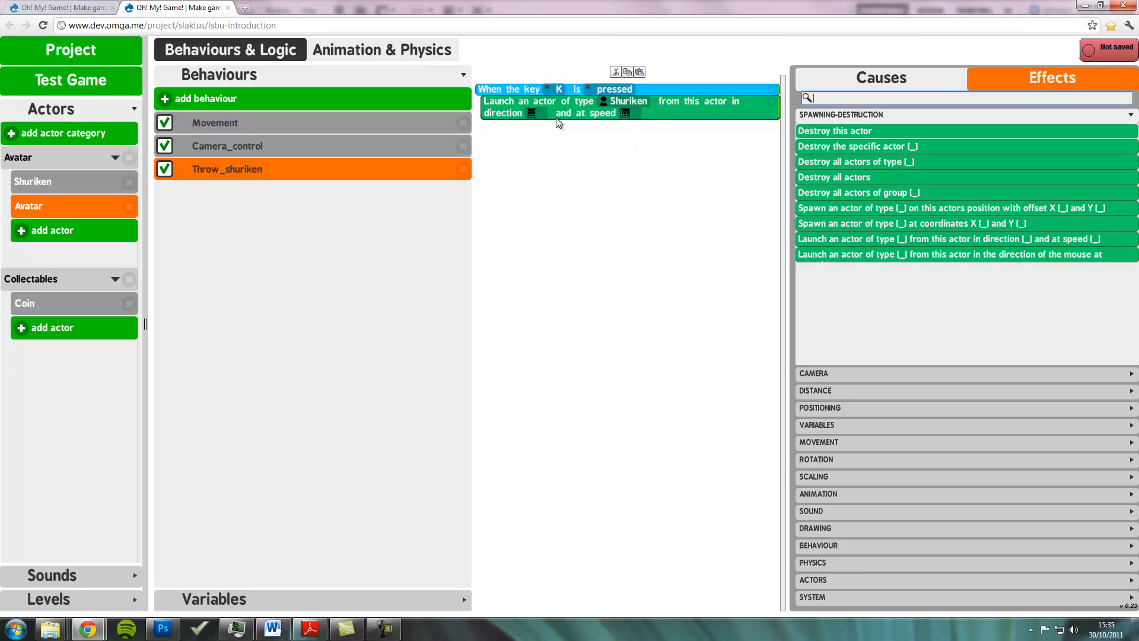
pyautogui.click(586, 164)
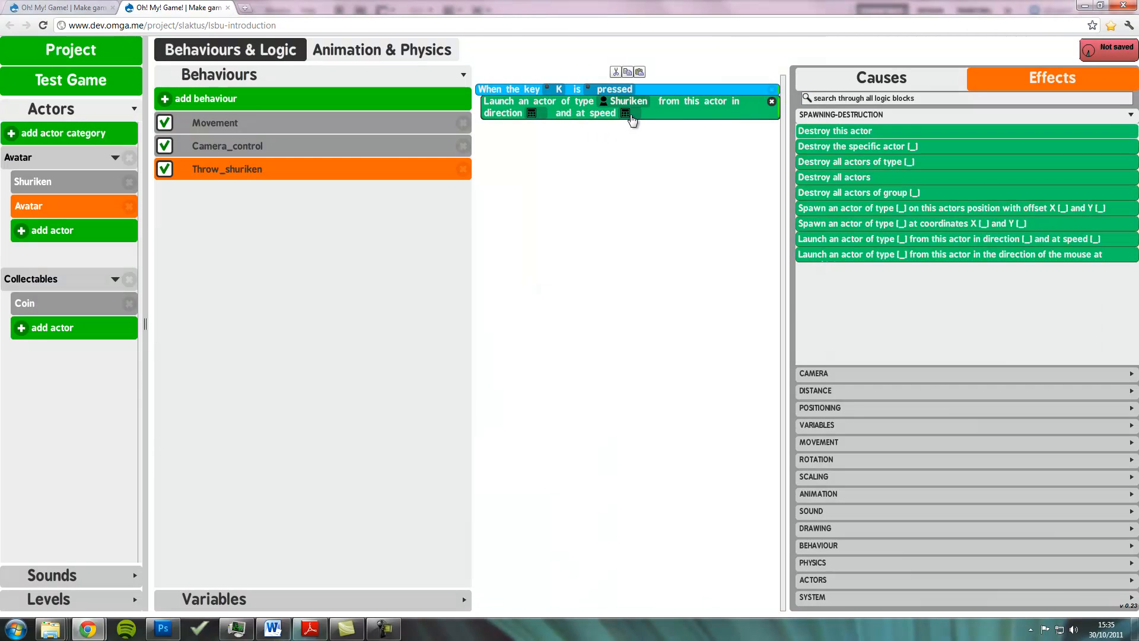
# - Set the launch effect's speed to 10
pyautogui.click(626, 114)
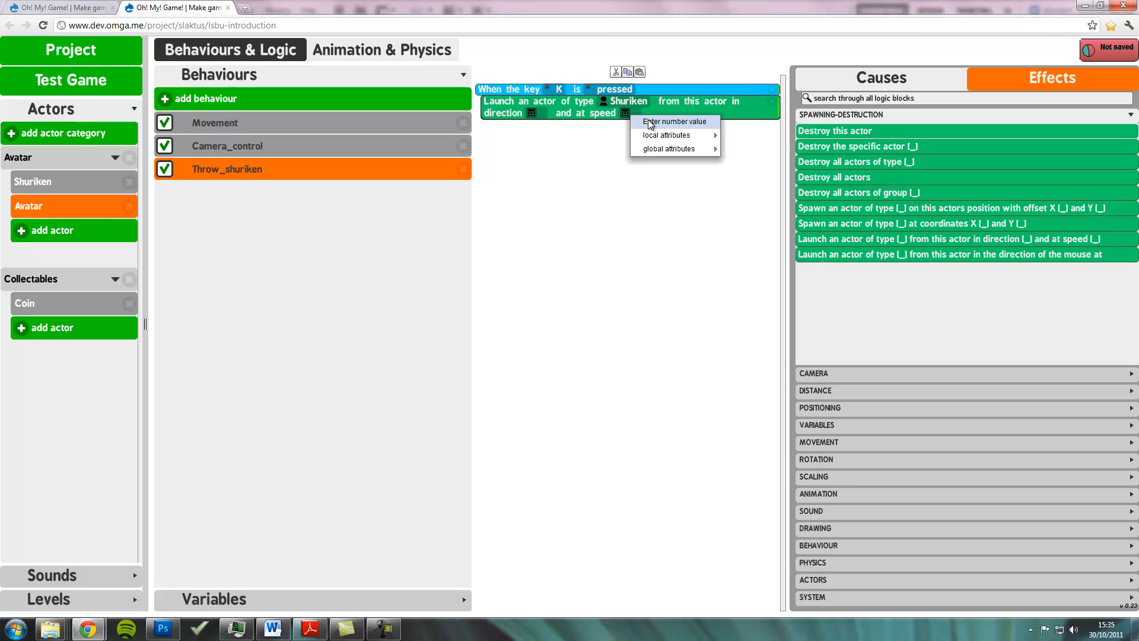
pyautogui.click(648, 121)
pyautogui.write('10')
pyautogui.press('Return')
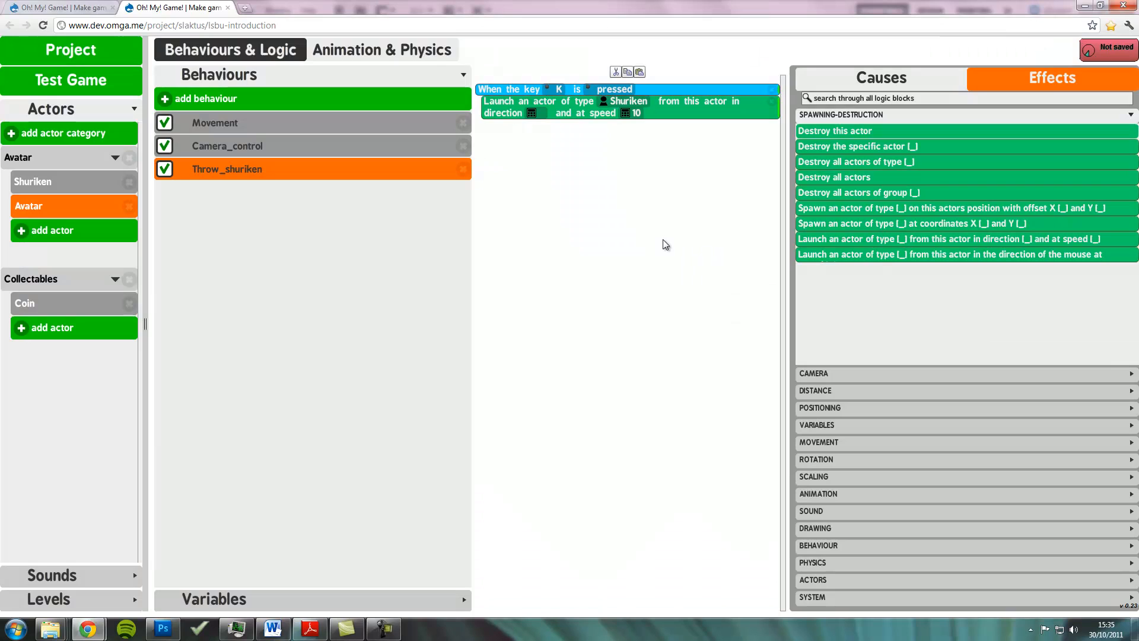
pyautogui.click(542, 114)
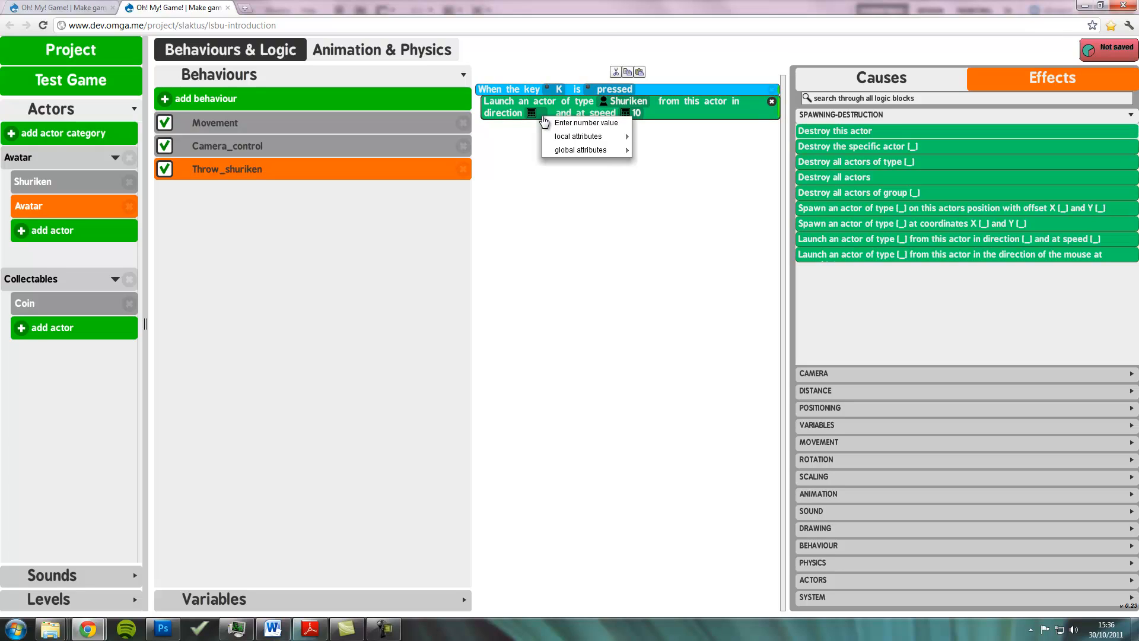
pyautogui.click(508, 178)
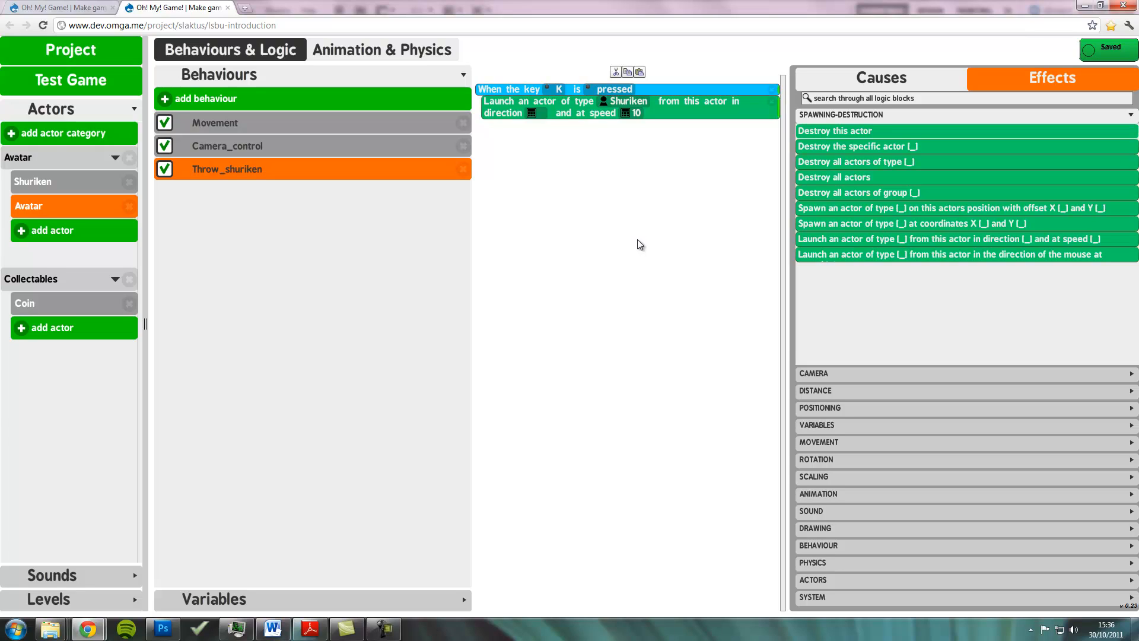
pyautogui.click(895, 76)
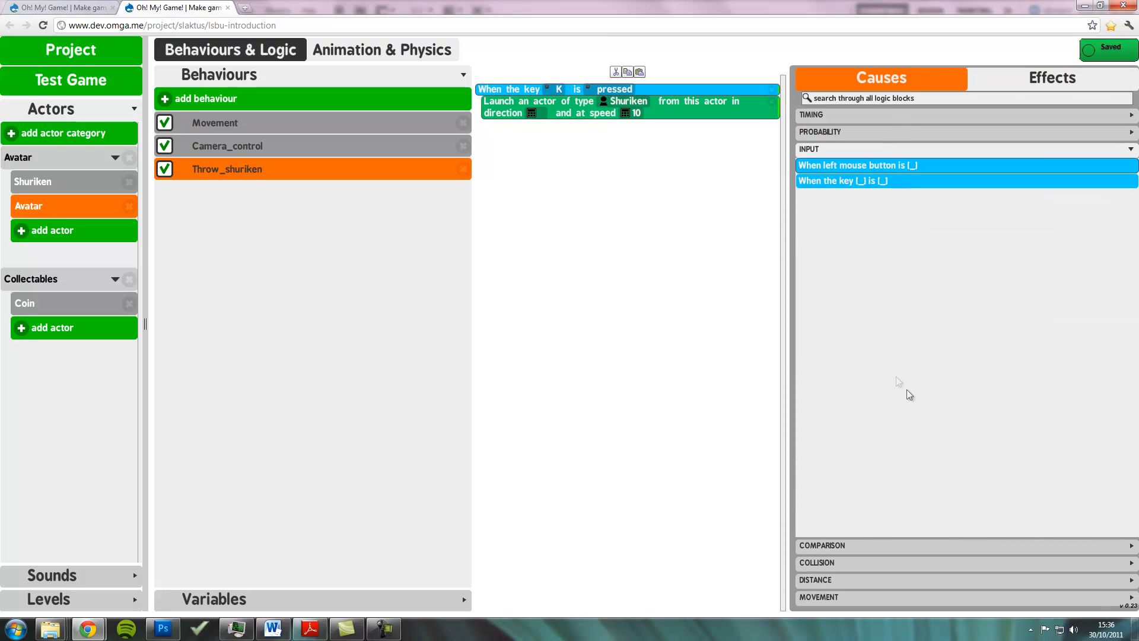
pyautogui.click(1045, 83)
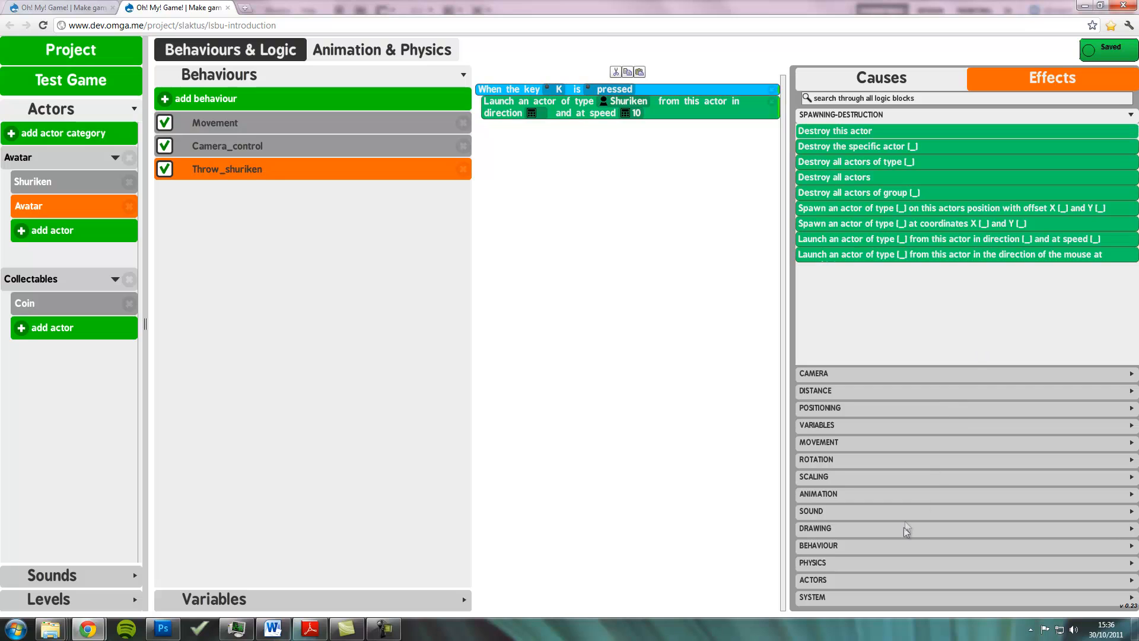
# - Create a behaviour named Check_angle for the Avatar actor and open it
pyautogui.click(237, 100)
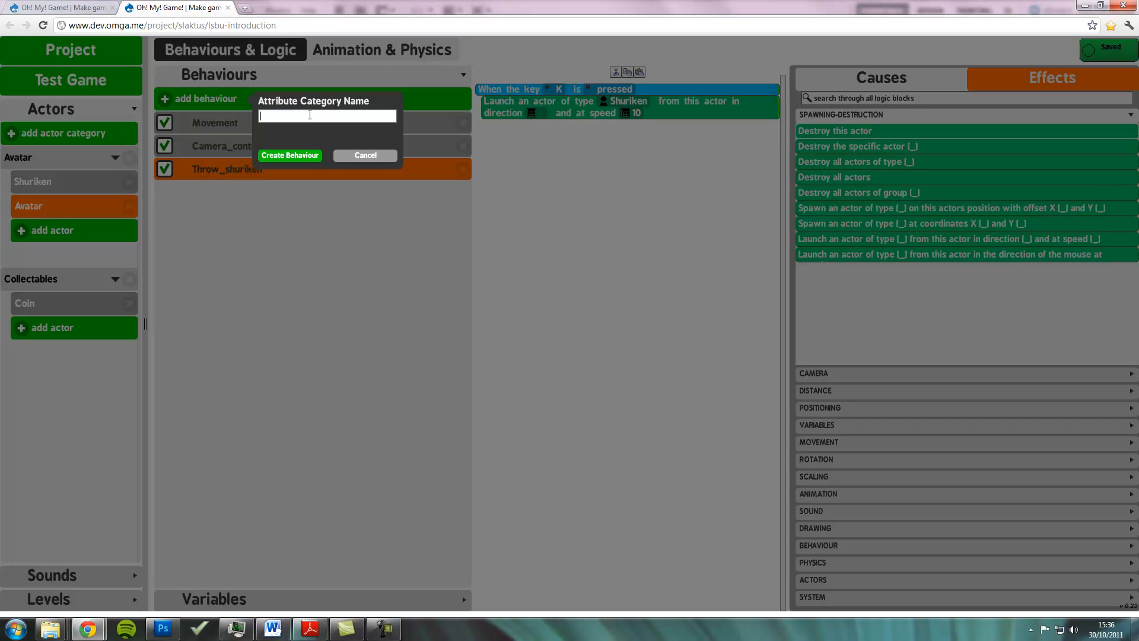
pyautogui.write('Check_angle')
pyautogui.click(290, 155)
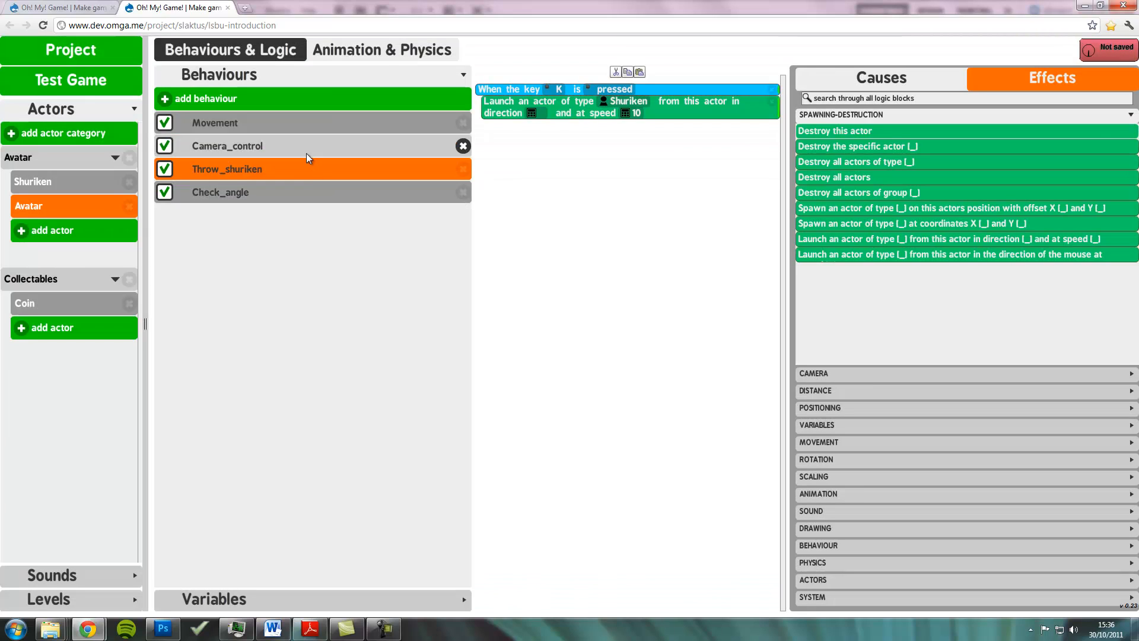
pyautogui.click(312, 197)
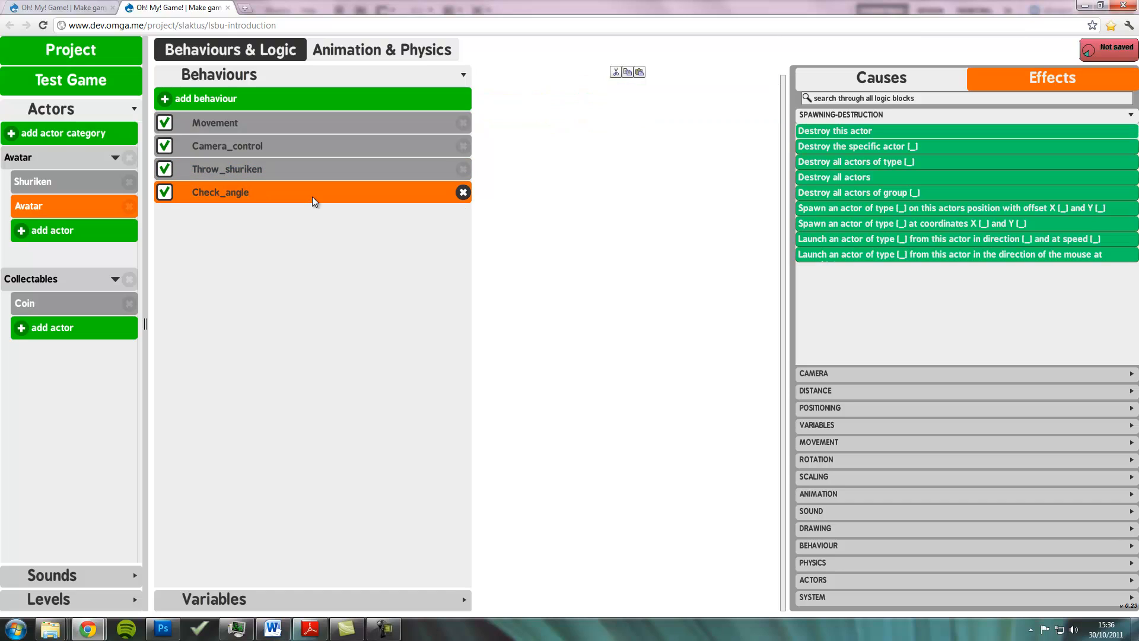
# - Find the "On every frame" cause and add it to the Check_angle behaviour
pyautogui.click(878, 77)
pyautogui.click(883, 99)
pyautogui.write('on every')
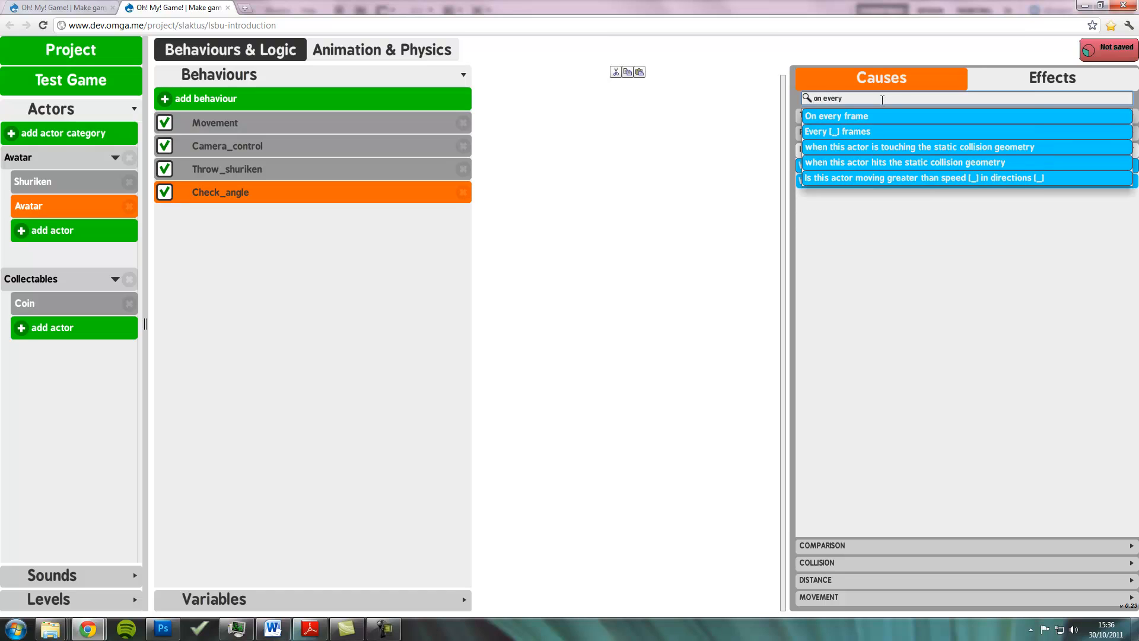
pyautogui.moveTo(843, 115); pyautogui.dragTo(685, 124)
# - Search the effects for "angle" and add the one storing this actor's angle in an attribute under the every-frame cause
pyautogui.click(1035, 83)
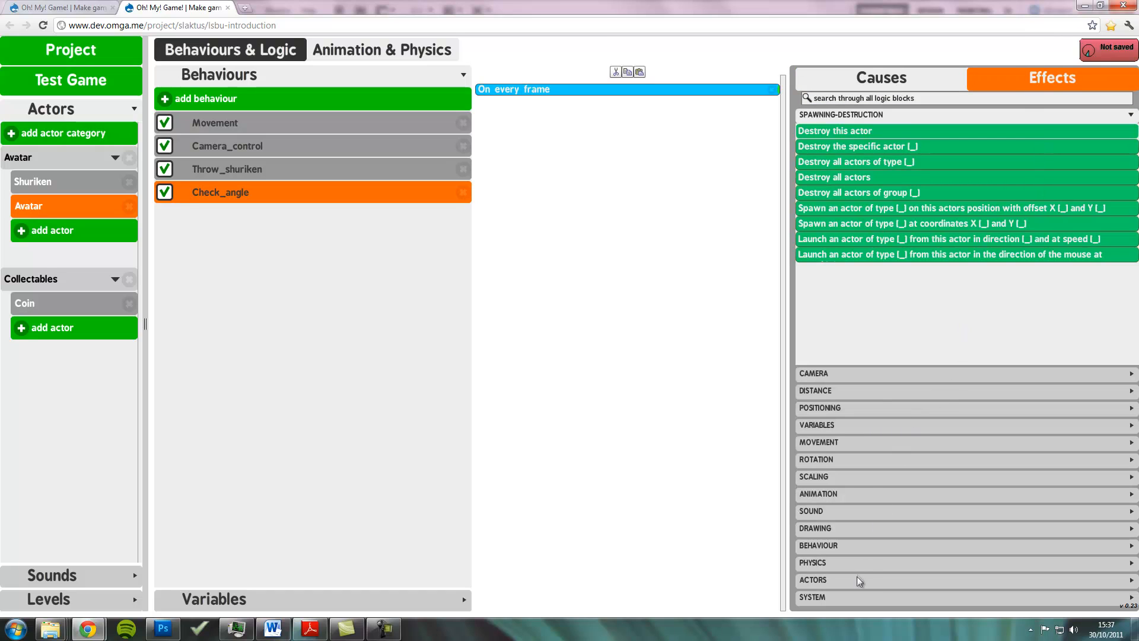
pyautogui.click(973, 98)
pyautogui.write('a')
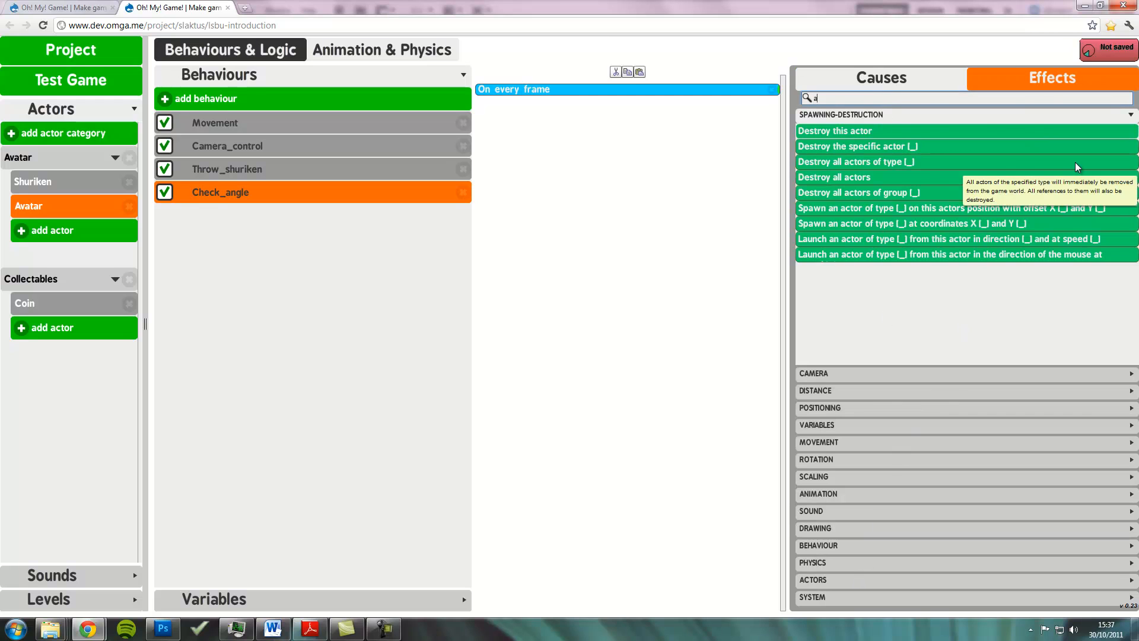
pyautogui.write('ngle')
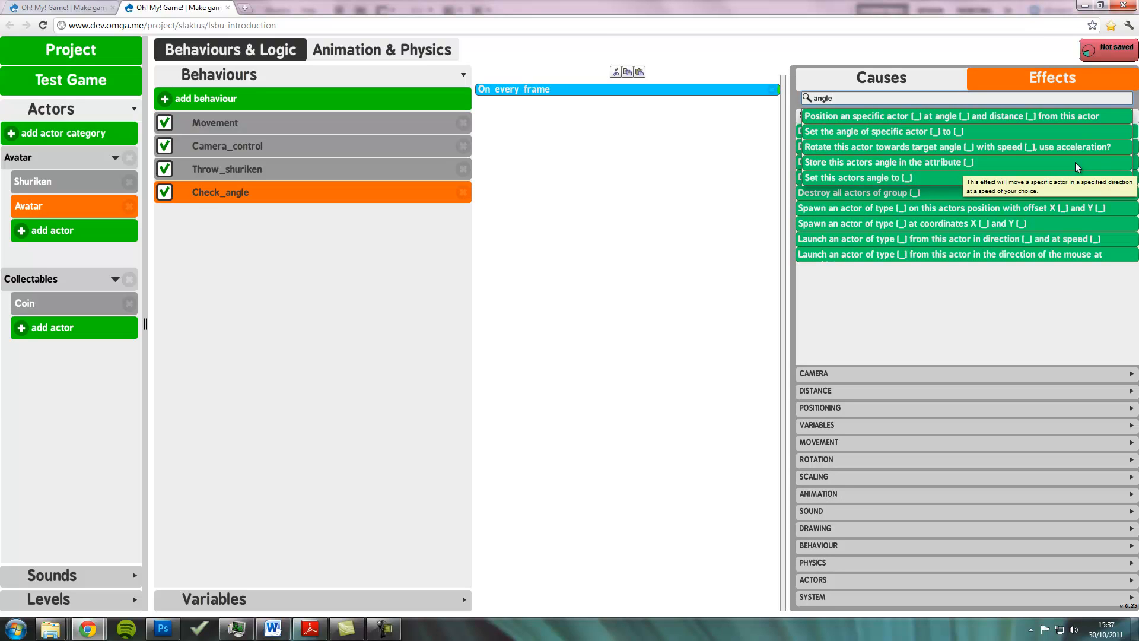
pyautogui.moveTo(928, 164); pyautogui.dragTo(614, 174)
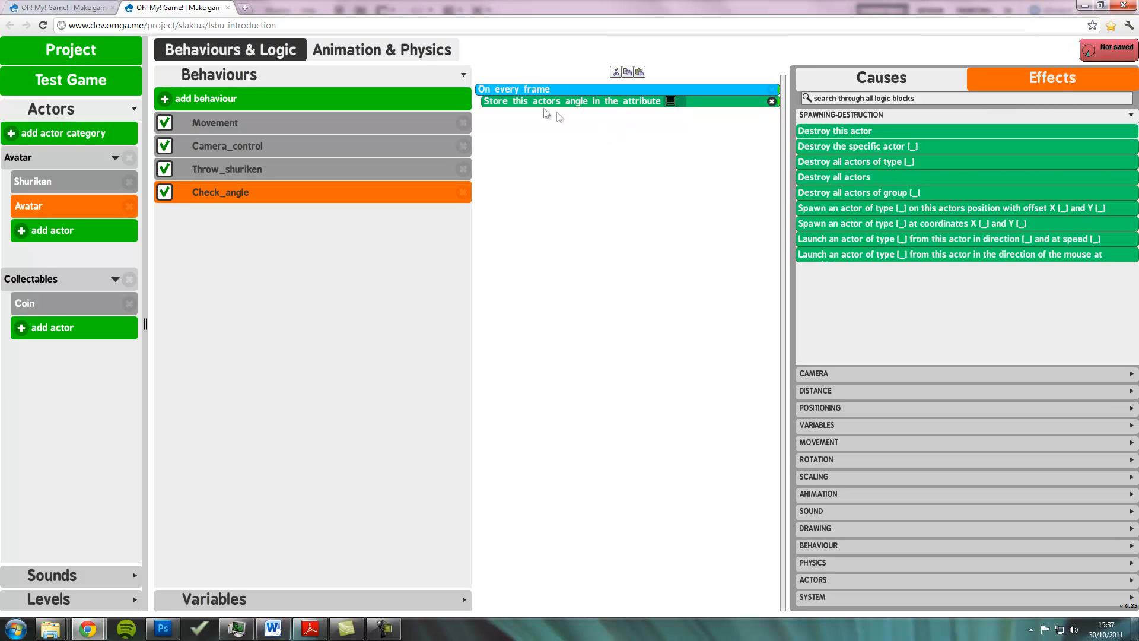
# - Create a local number attribute for the Avatar named Avatar_angle with the value 0
pyautogui.click(671, 101)
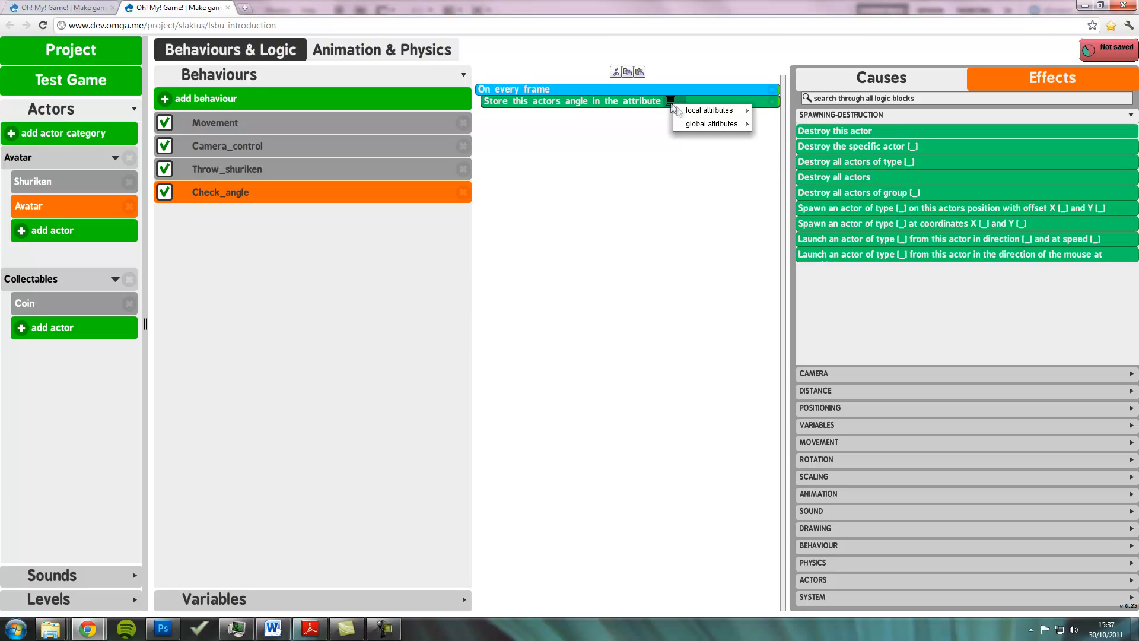
pyautogui.moveTo(708, 126)
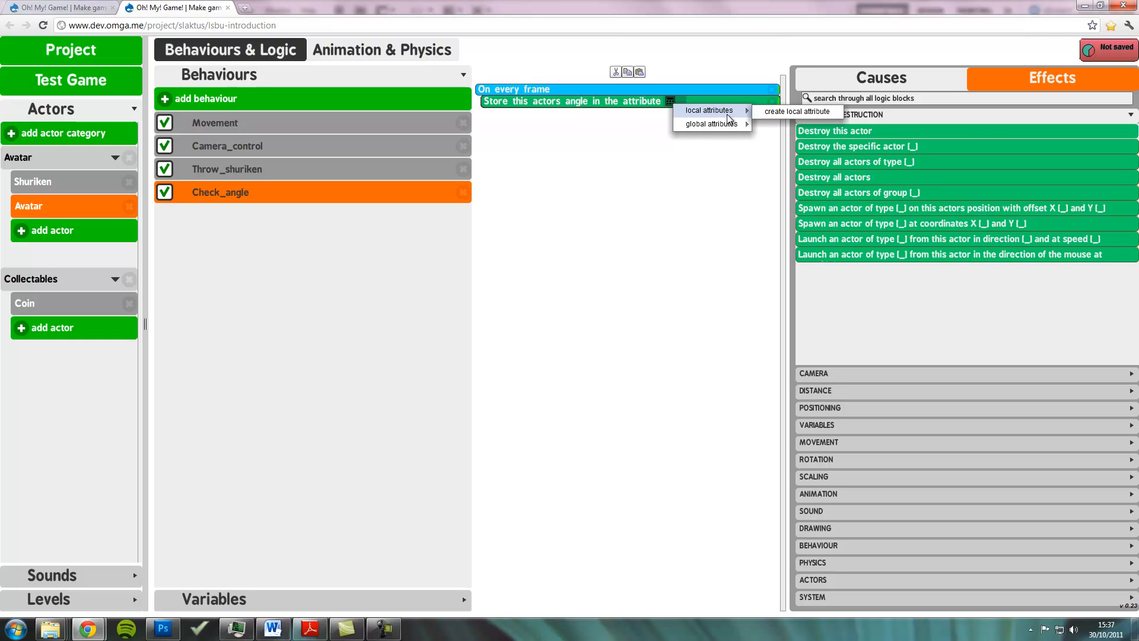
pyautogui.click(791, 115)
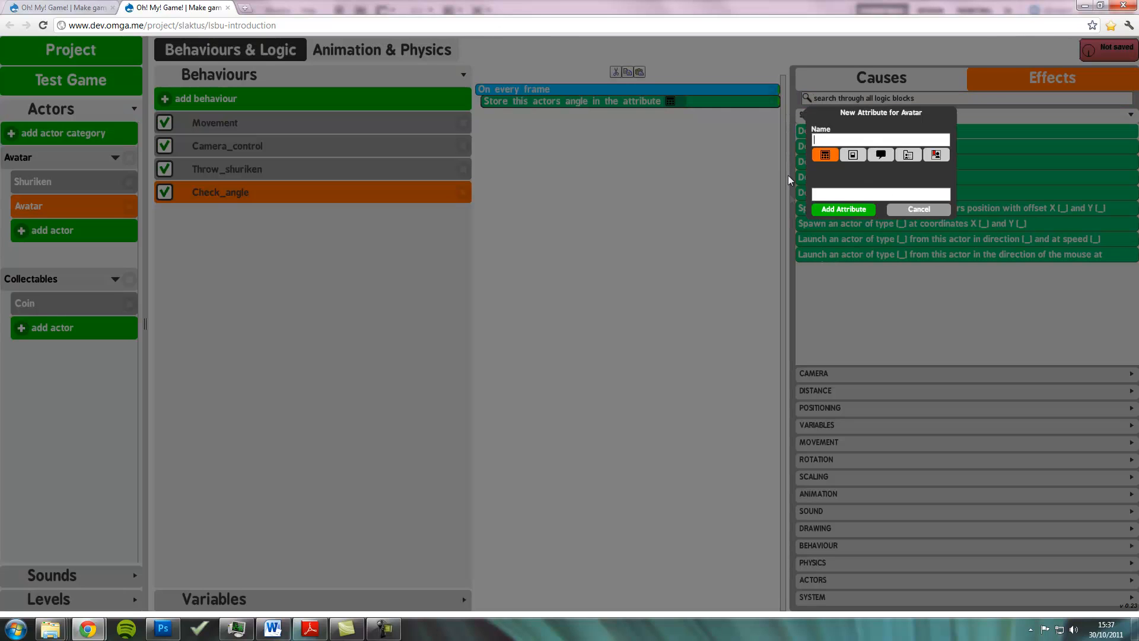
pyautogui.write('Avatar_angle')
pyautogui.click(825, 193)
pyautogui.write('0')
pyautogui.click(843, 209)
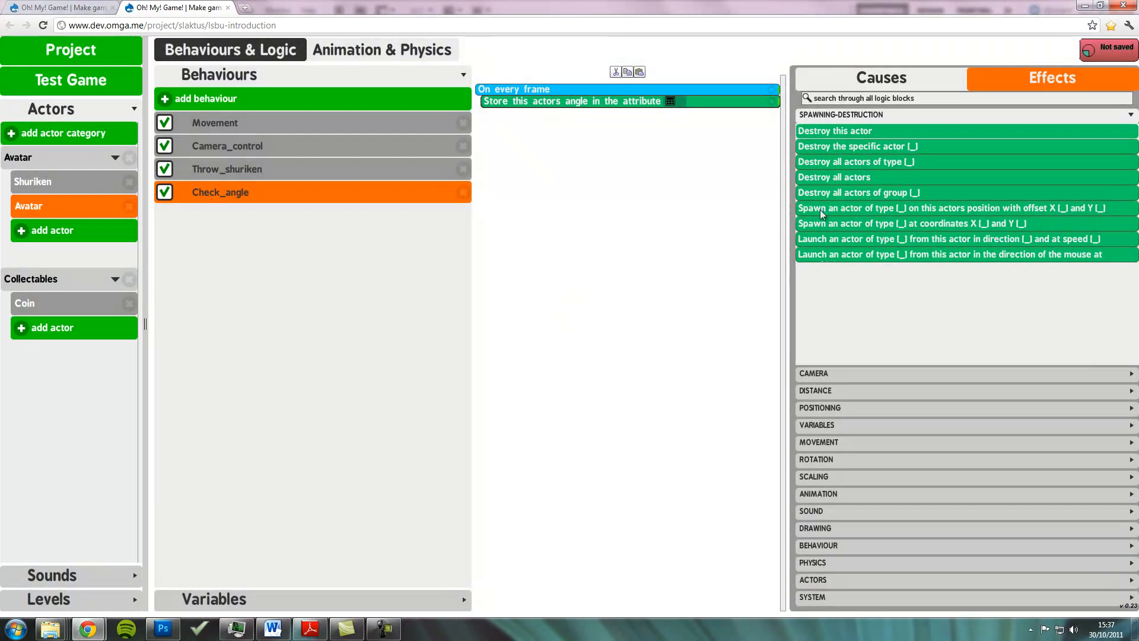
# - Choose the local attribute Avatar_angle as the place where the effect stores the actor's angle
pyautogui.click(675, 103)
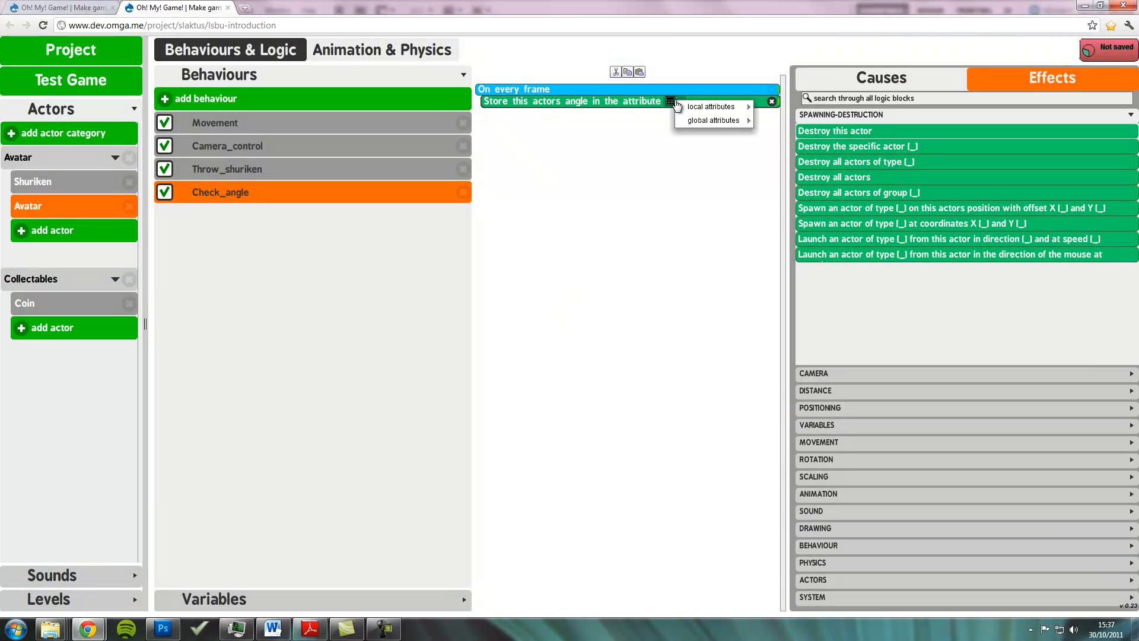
pyautogui.moveTo(706, 108)
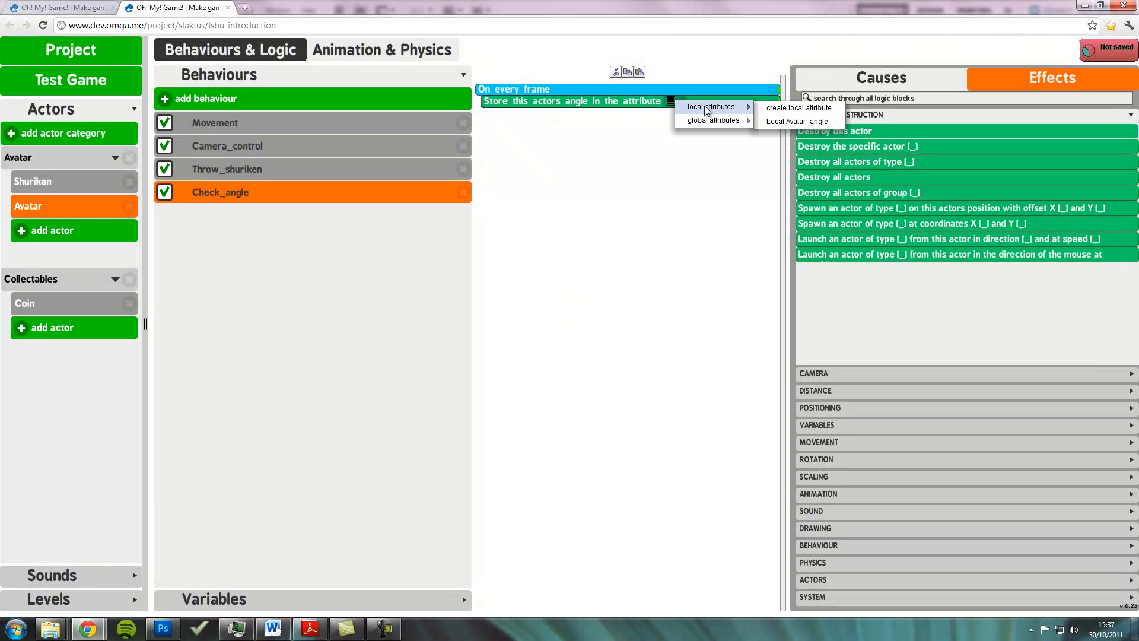
pyautogui.click(807, 123)
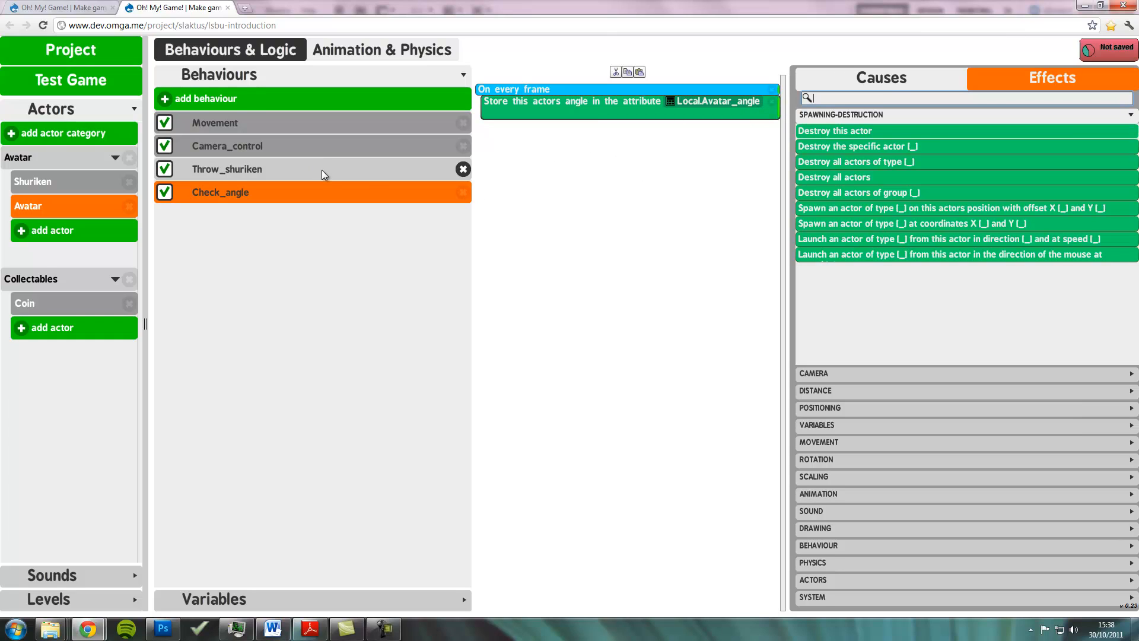
# - Reopen the Throw_shuriken behaviour and add a Compare numbers cause beneath its key K cause
pyautogui.click(365, 53)
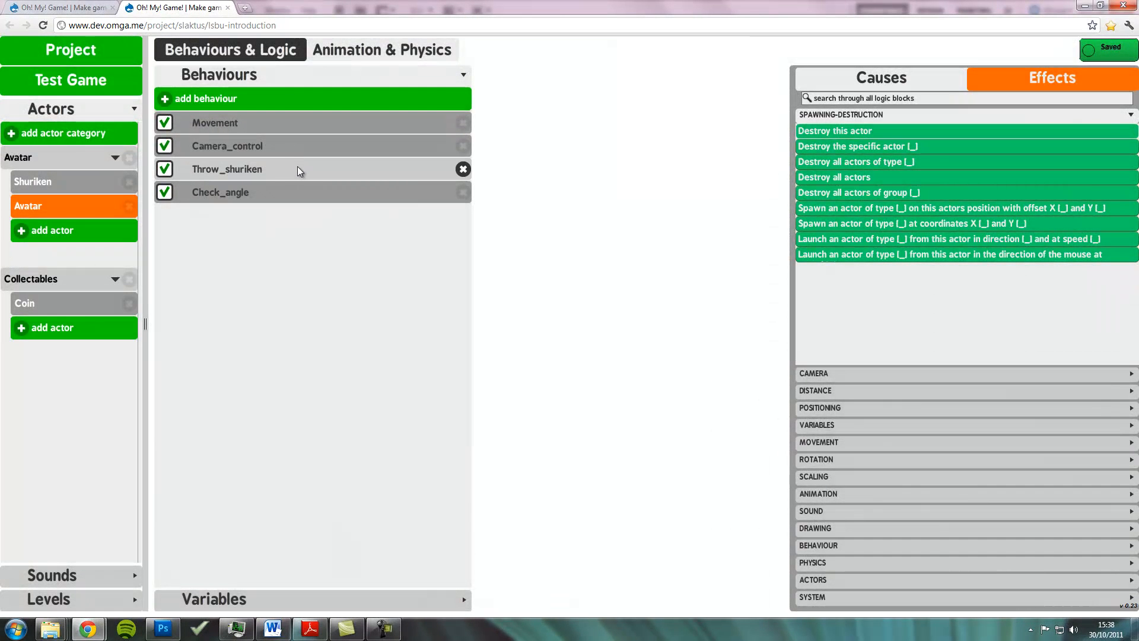
pyautogui.click(298, 168)
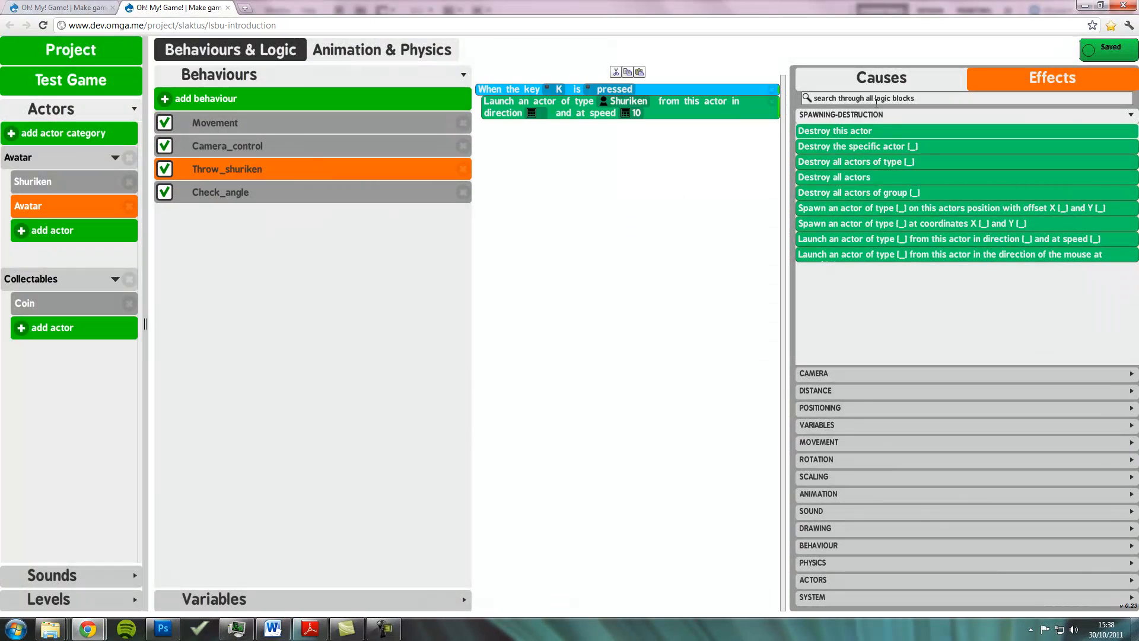
pyautogui.click(908, 80)
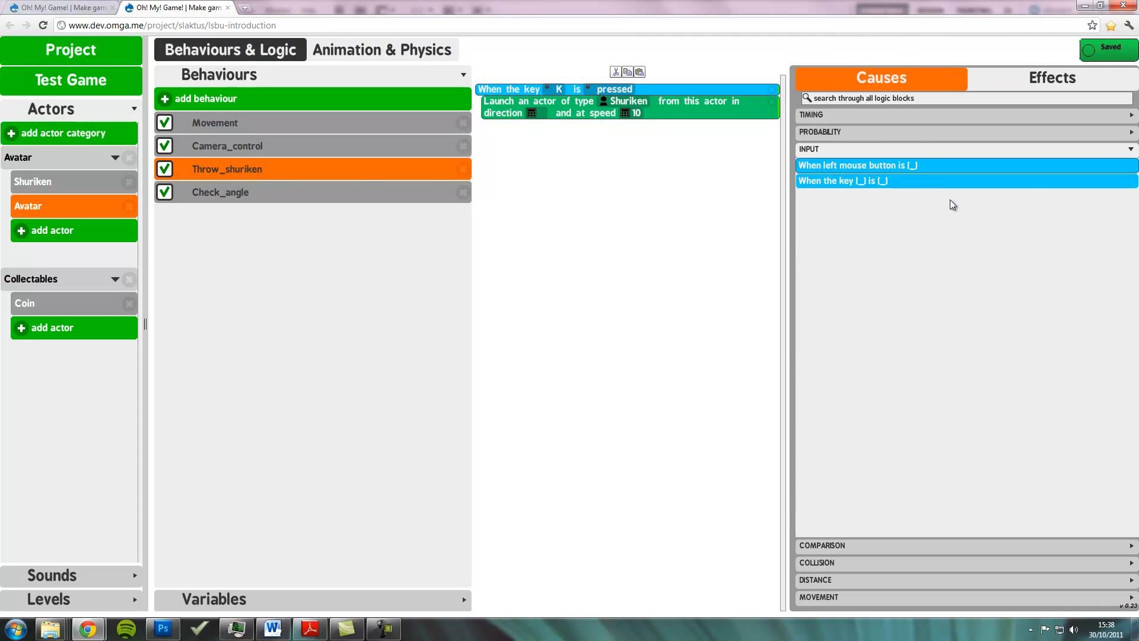
pyautogui.click(930, 97)
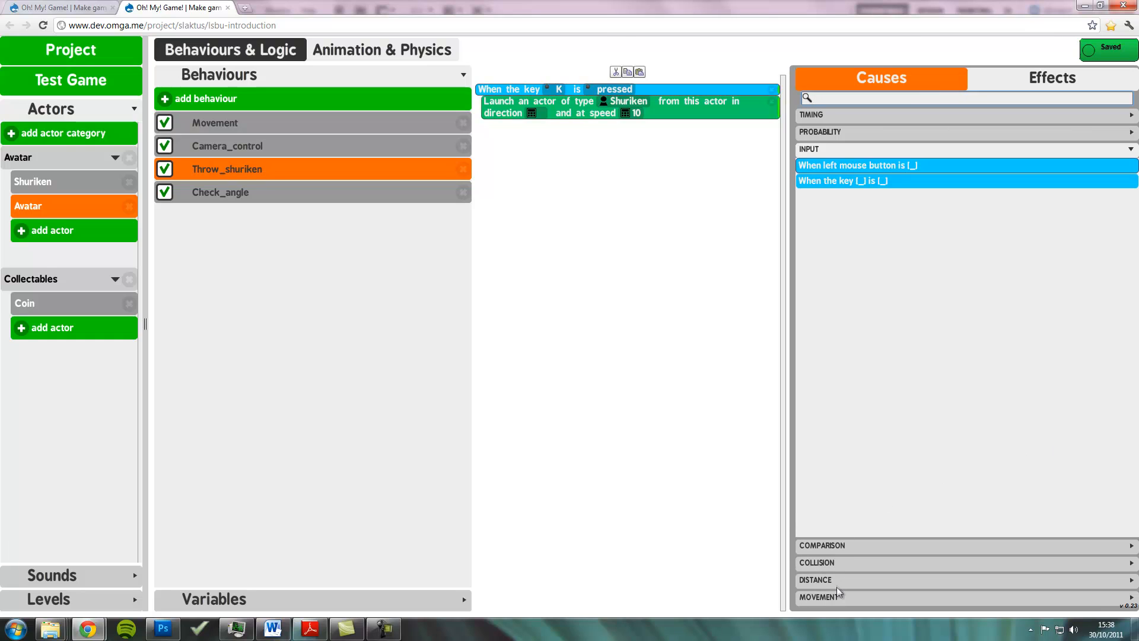
pyautogui.click(846, 547)
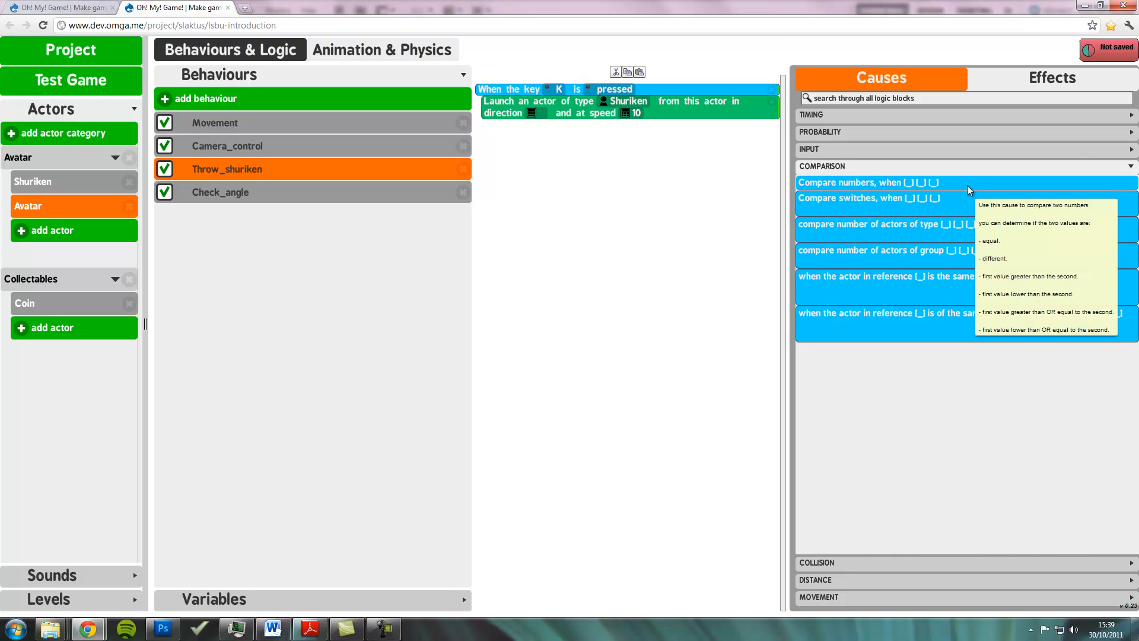
pyautogui.moveTo(967, 183)
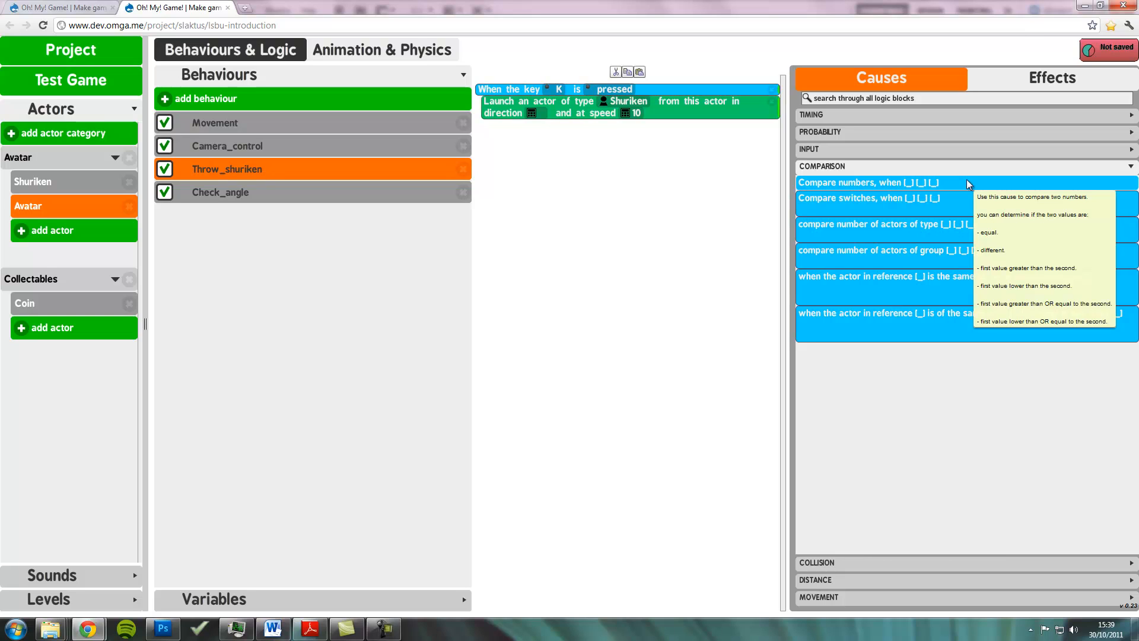
pyautogui.moveTo(967, 182); pyautogui.dragTo(651, 86)
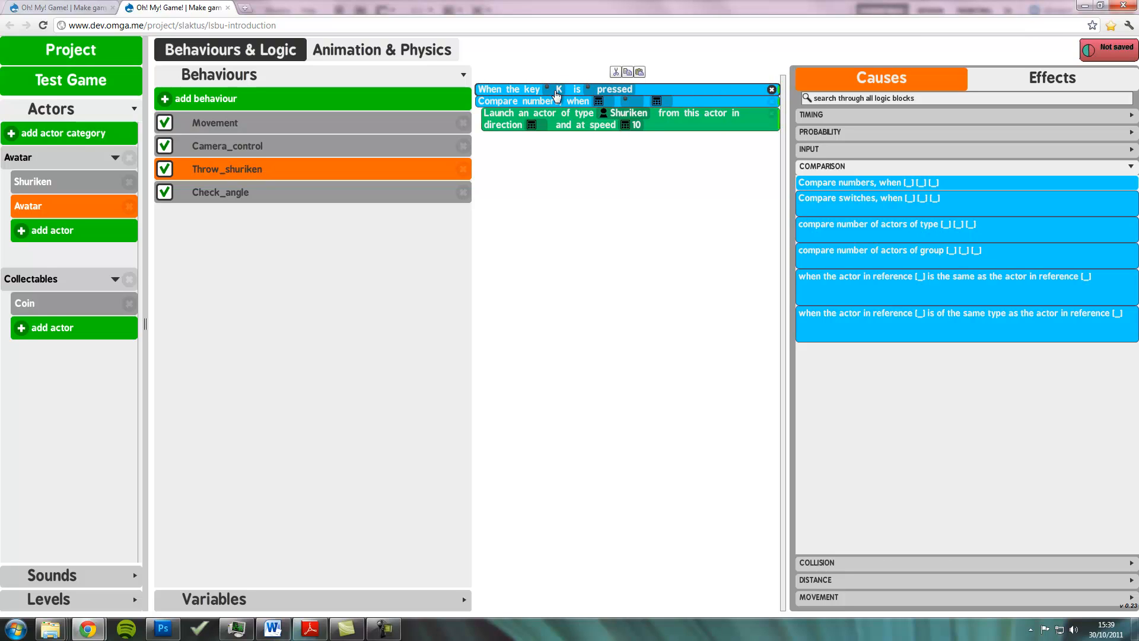
# - Set the number comparison to check whether the local attribute Avatar_angle equals 90
pyautogui.click(605, 102)
pyautogui.moveTo(678, 122)
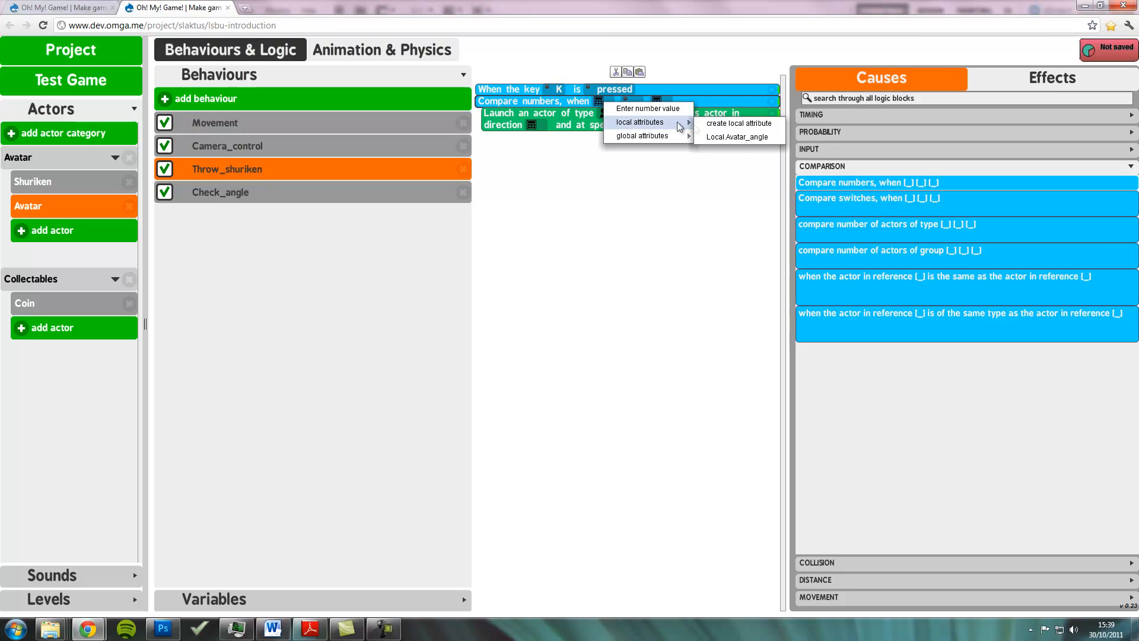
pyautogui.click(725, 137)
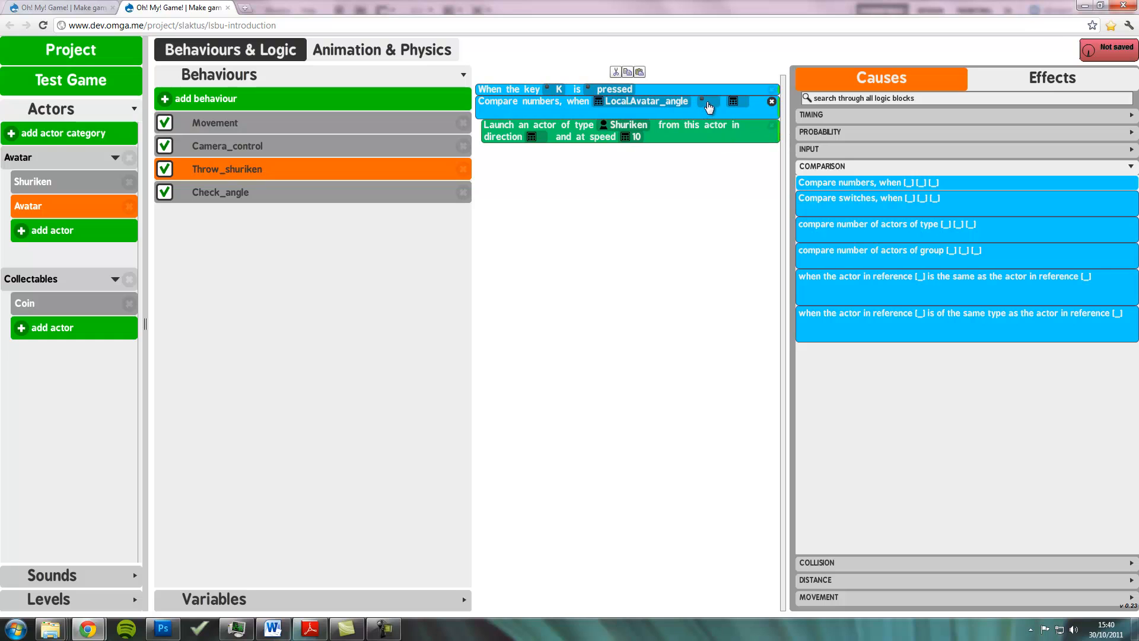
pyautogui.click(709, 104)
pyautogui.click(729, 109)
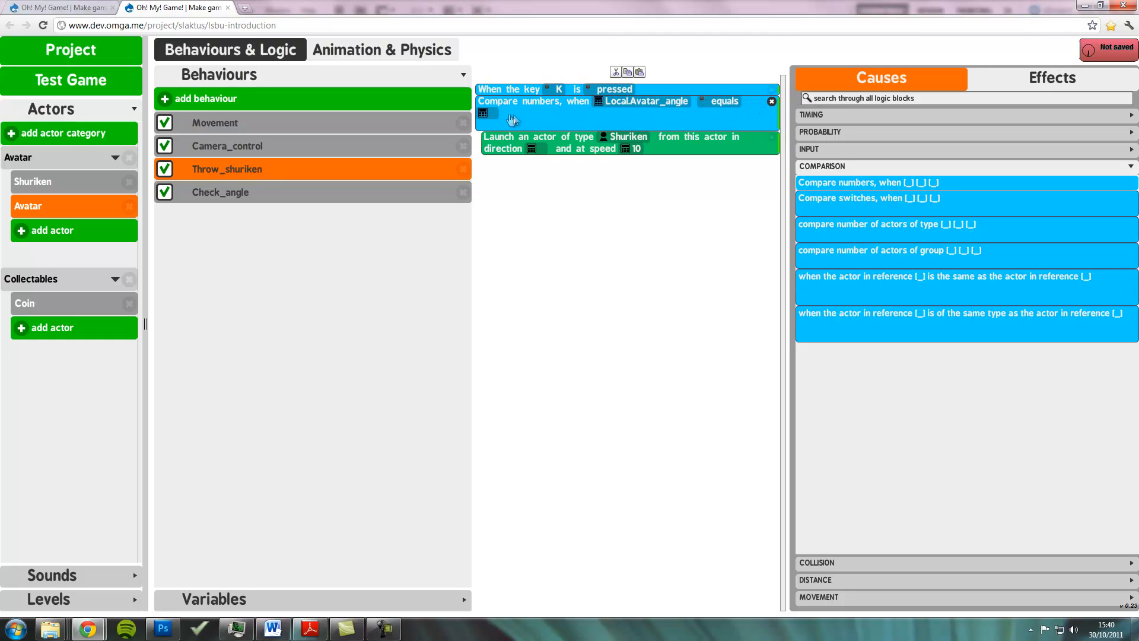
pyautogui.click(492, 117)
pyautogui.click(543, 115)
pyautogui.write('90')
pyautogui.press('Return')
# - Keep Shuriken as the launched actor type and set the launch direction to 90
pyautogui.click(634, 141)
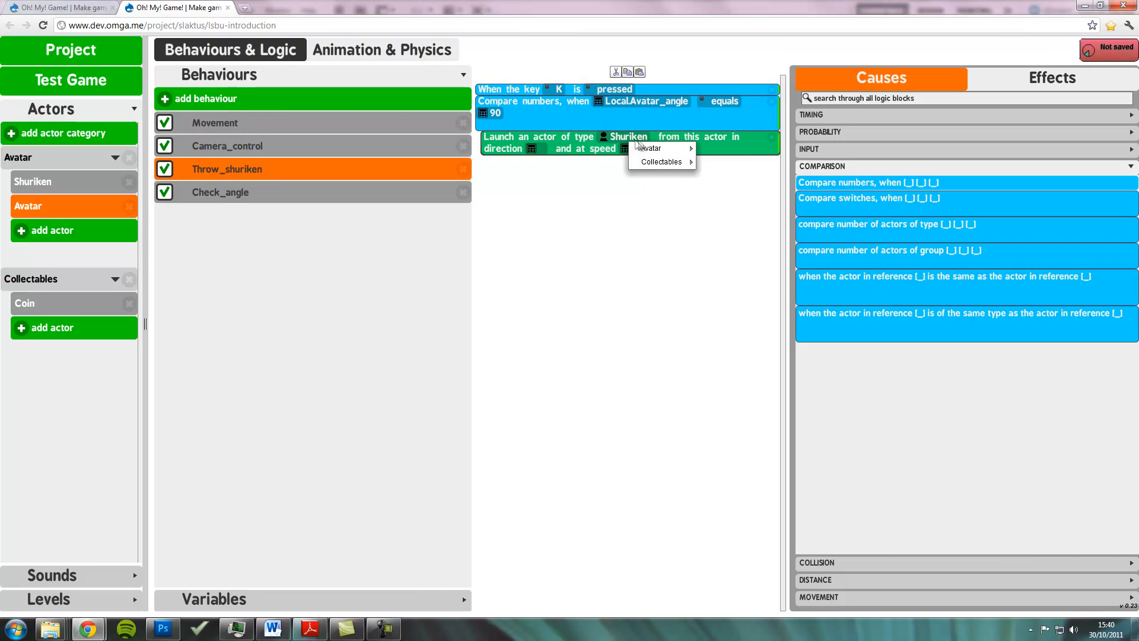
pyautogui.moveTo(650, 148)
pyautogui.click(719, 147)
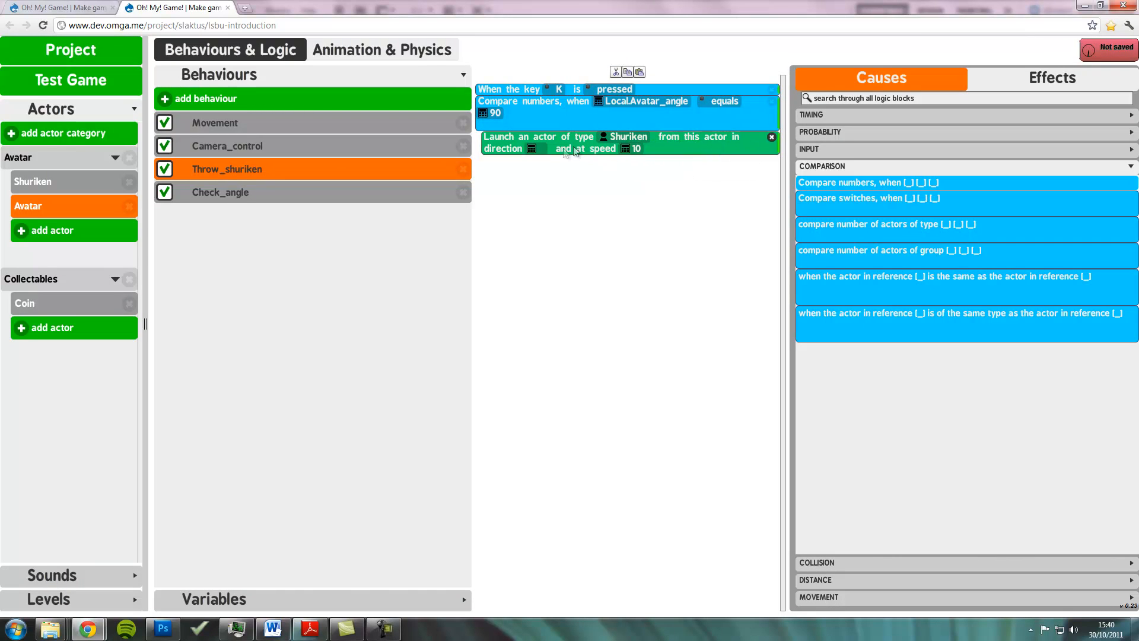
pyautogui.click(533, 149)
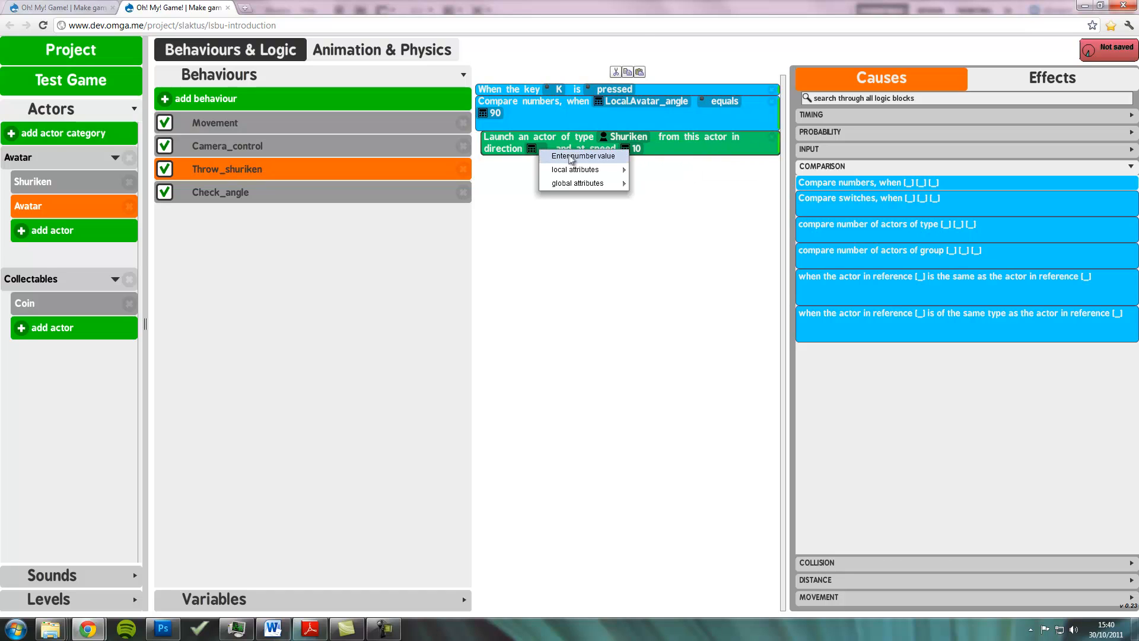
pyautogui.click(571, 157)
pyautogui.write('90')
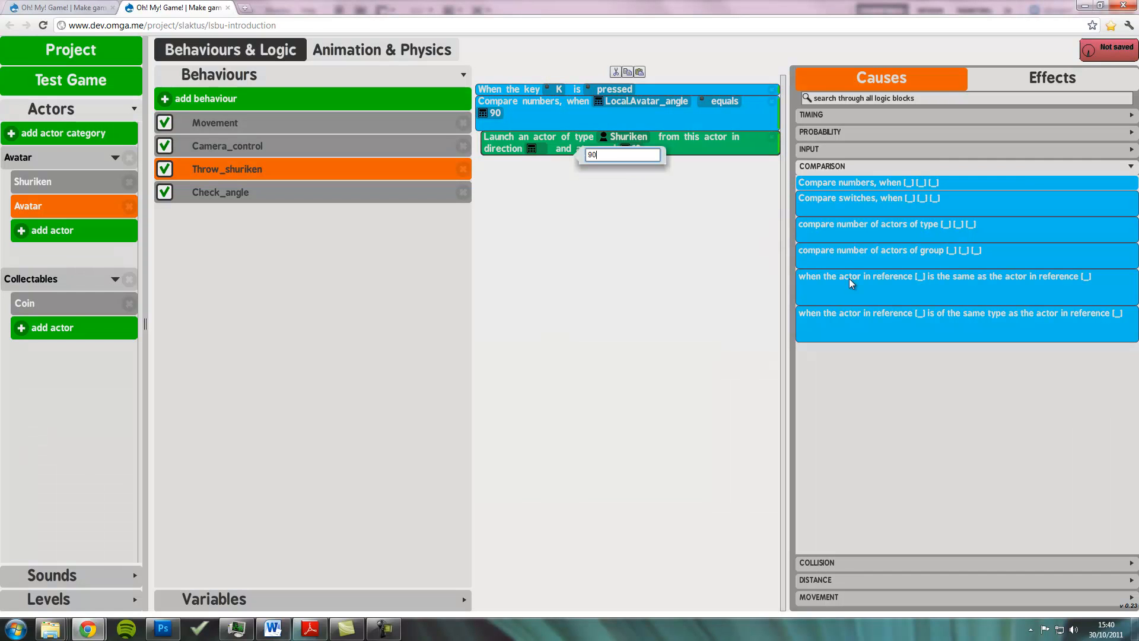
pyautogui.press('Return')
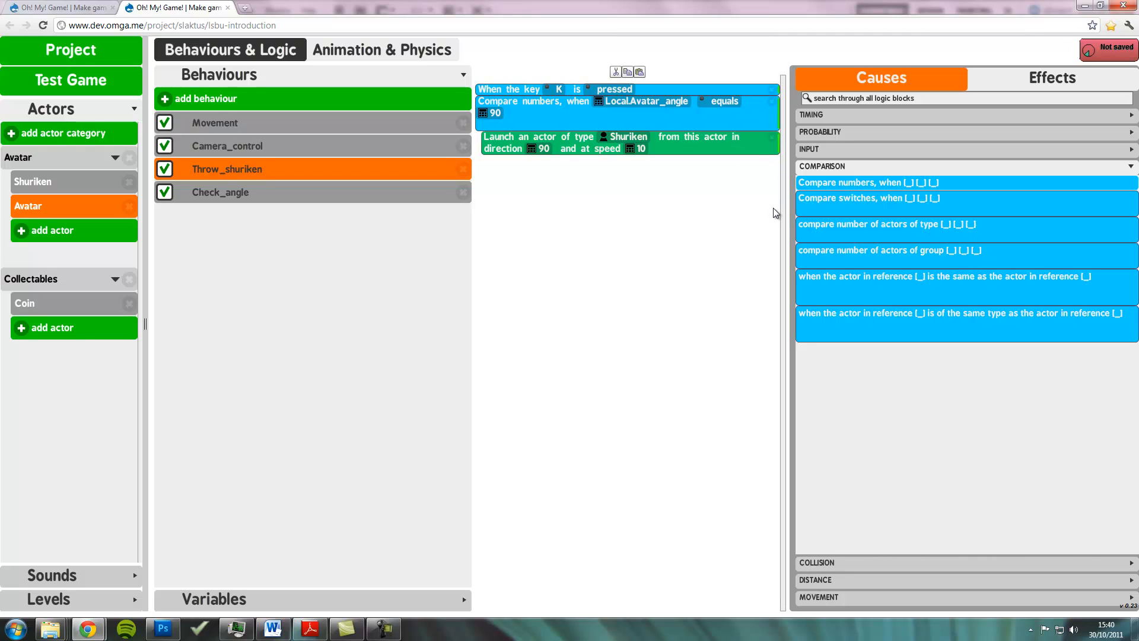
# - Add a second key cause to the Throw_shuriken behaviour and set it to the K key being pressed
pyautogui.click(914, 99)
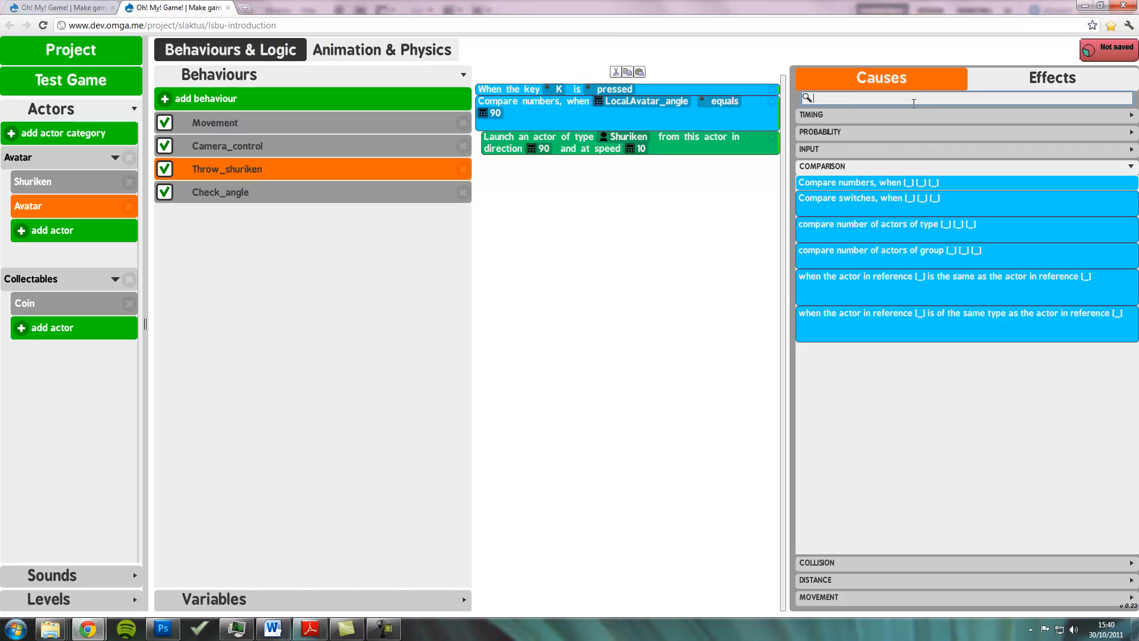
pyautogui.write('when the key')
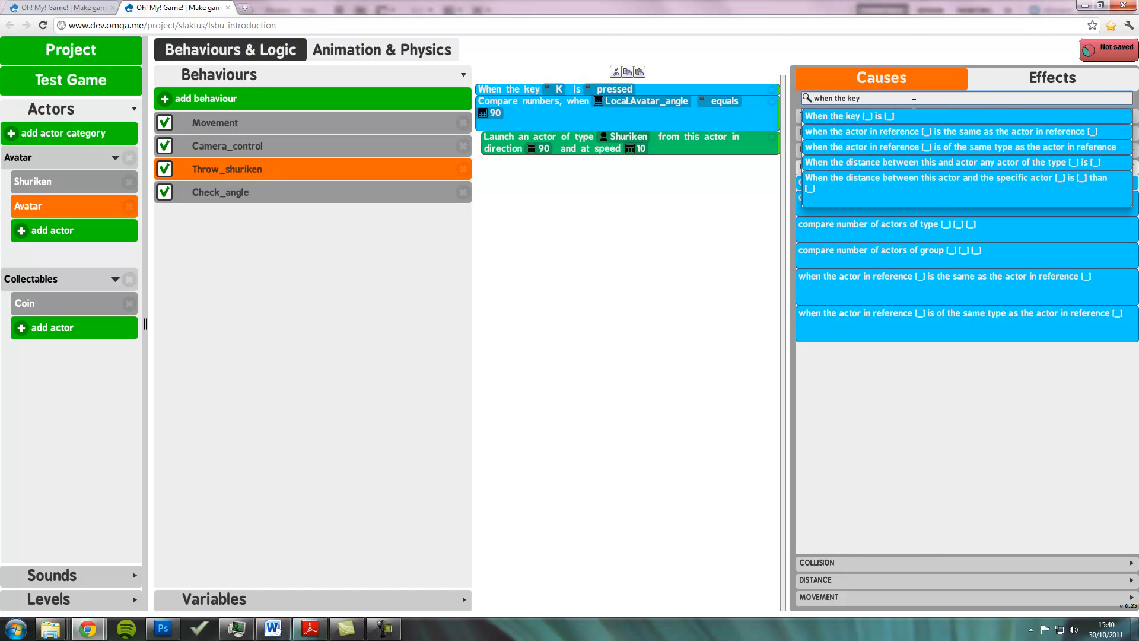
pyautogui.moveTo(860, 116); pyautogui.dragTo(641, 290)
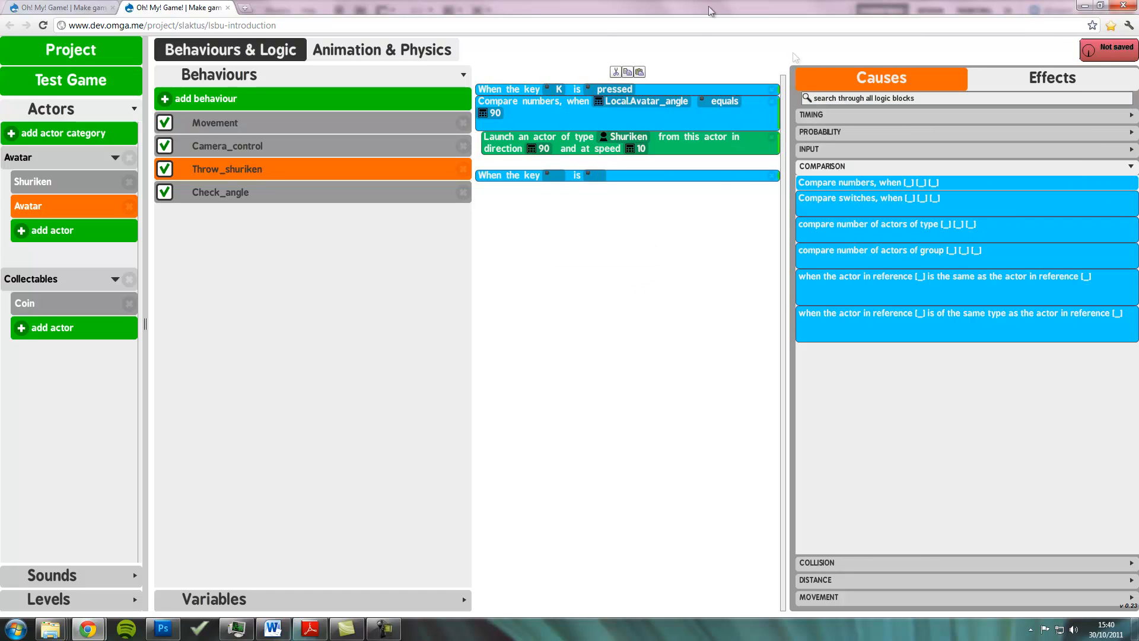
pyautogui.click(553, 175)
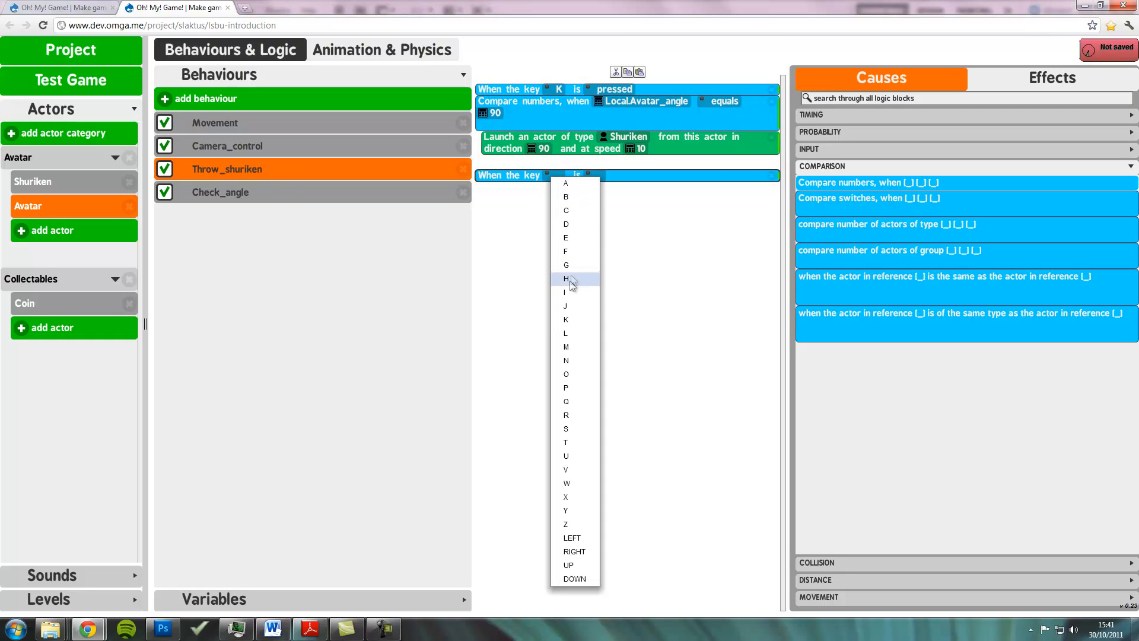
pyautogui.click(570, 321)
pyautogui.click(603, 177)
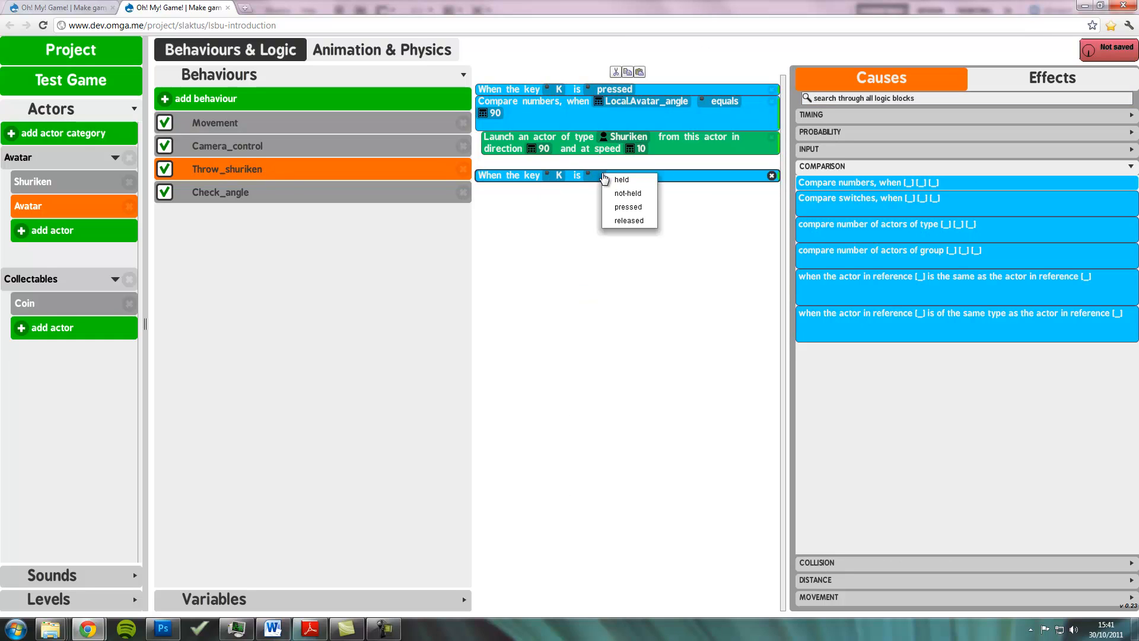
pyautogui.click(636, 208)
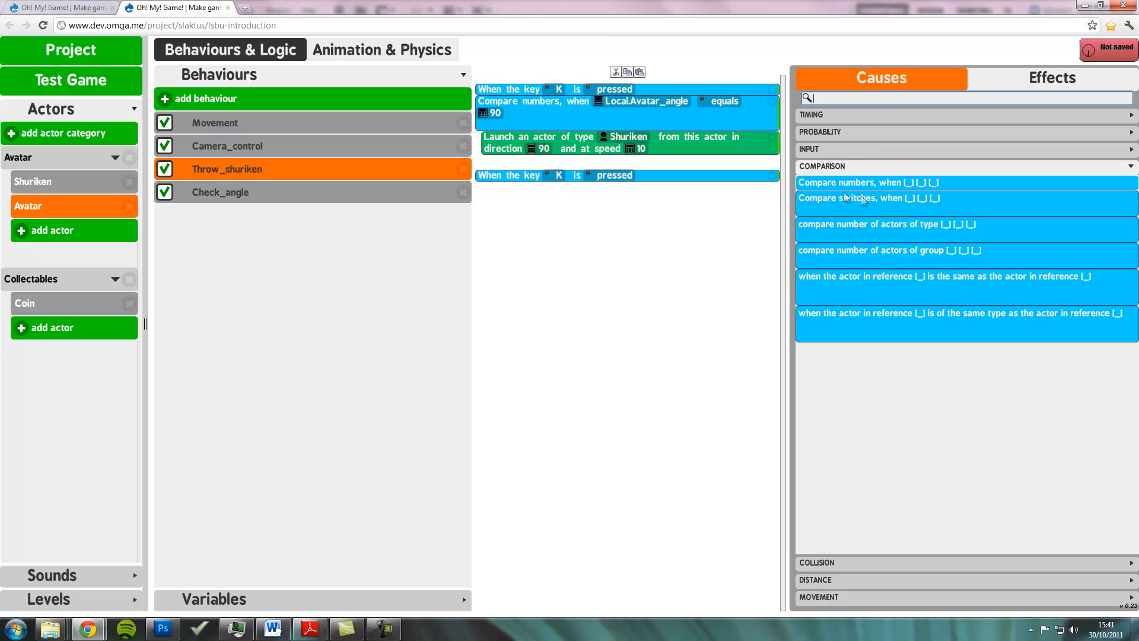
# - Add a Compare numbers cause beneath the second key cause, checking whether Local.Avatar_angle equals 270
pyautogui.write('comapre')
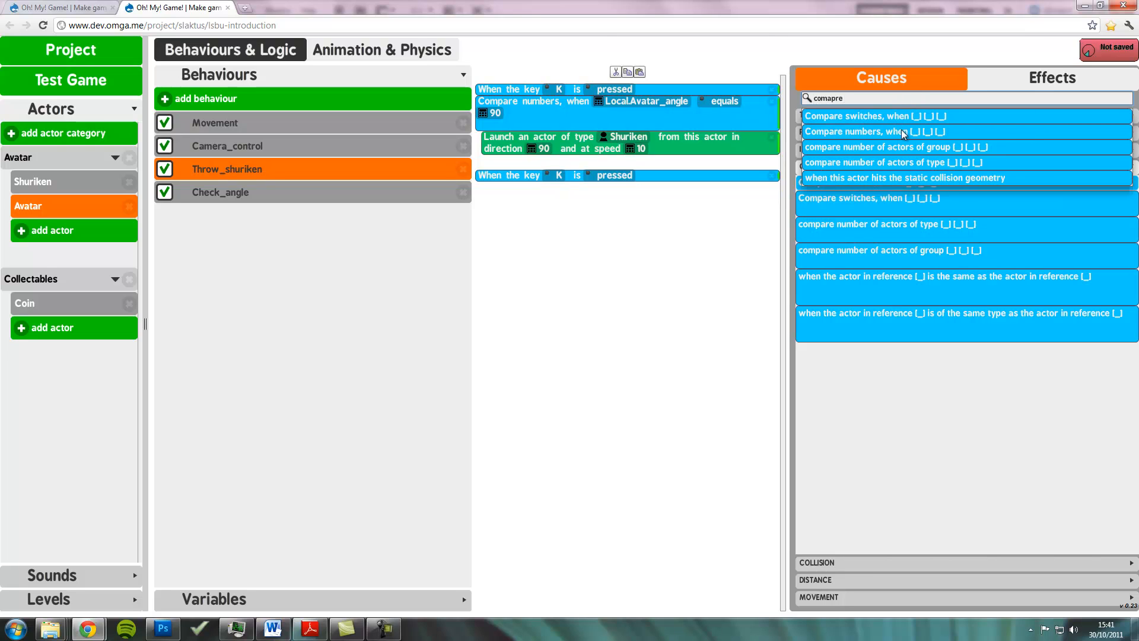
pyautogui.moveTo(905, 131); pyautogui.dragTo(625, 258)
pyautogui.click(603, 188)
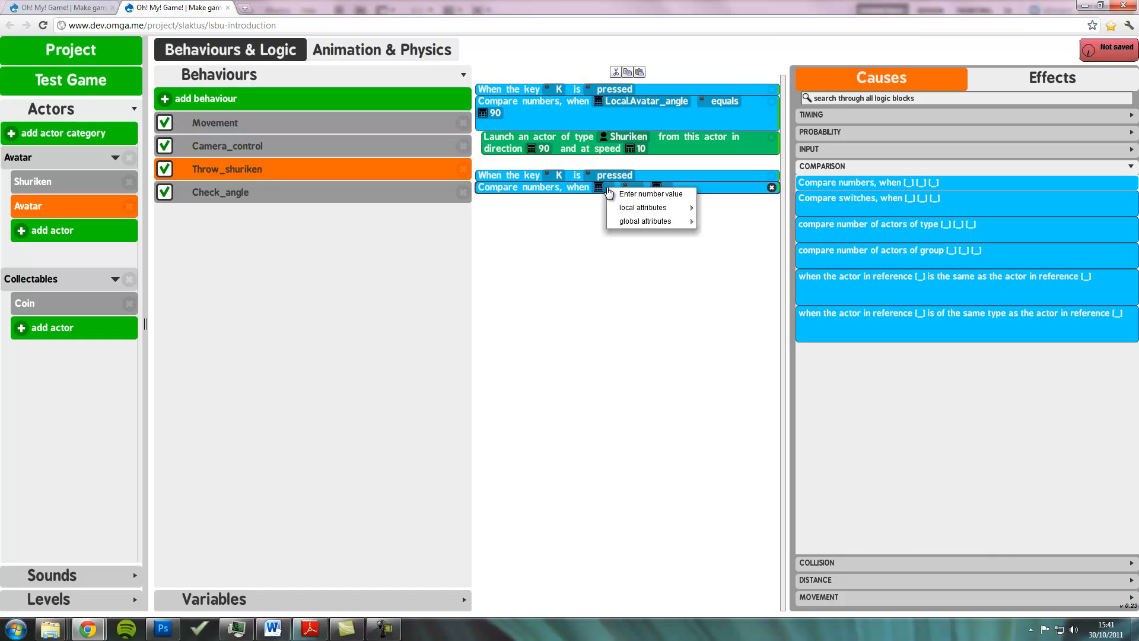
pyautogui.moveTo(655, 215)
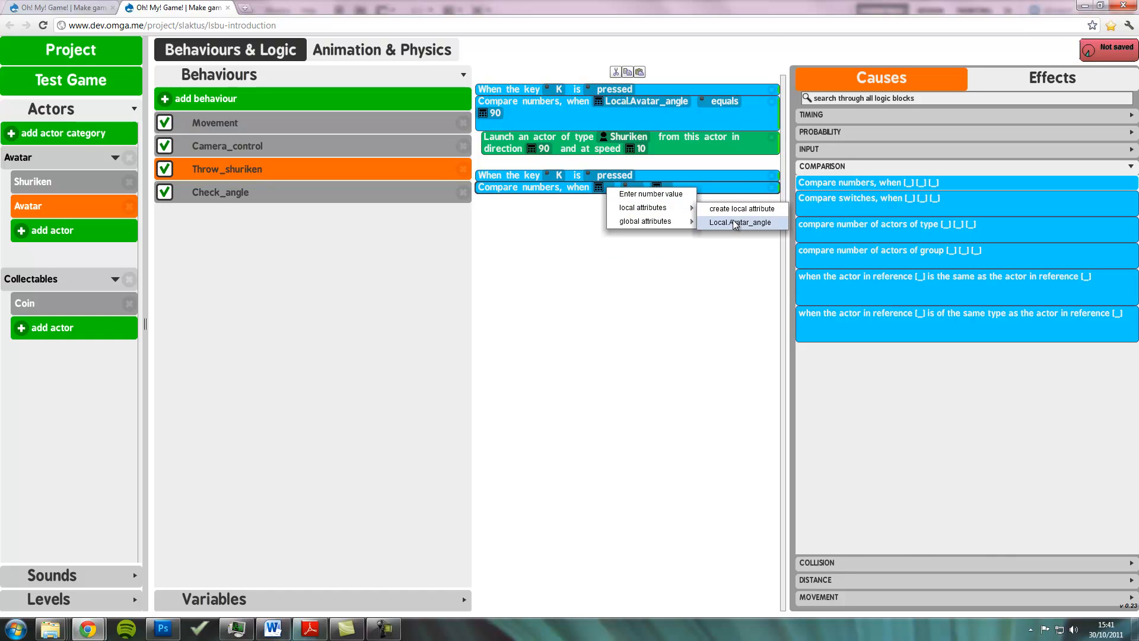
pyautogui.click(740, 222)
pyautogui.click(711, 193)
pyautogui.click(732, 198)
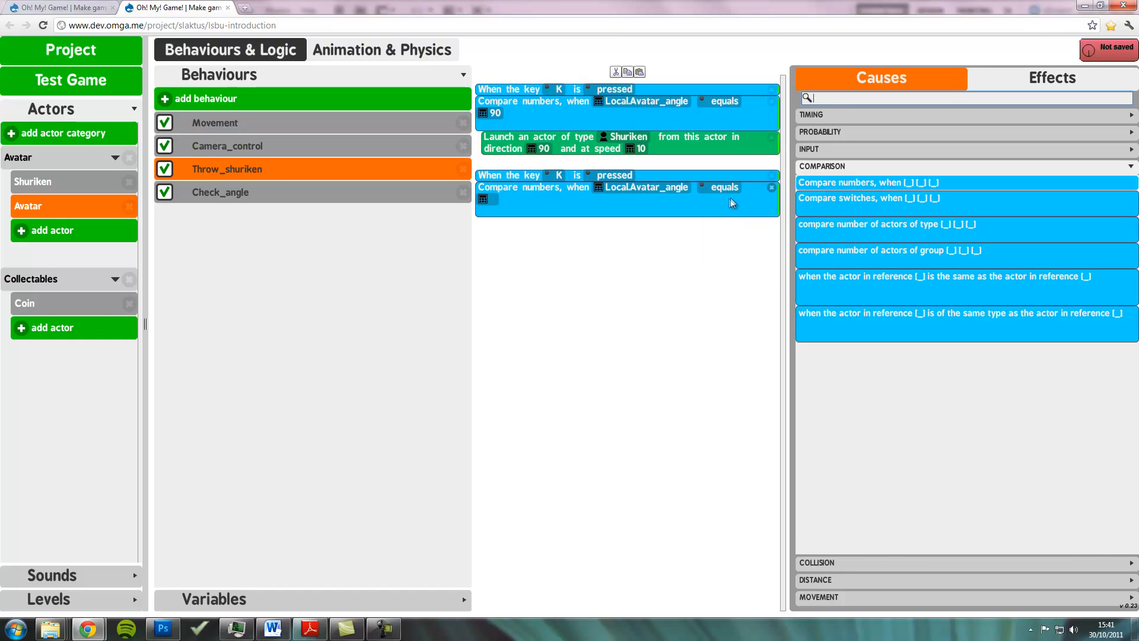
pyautogui.click(492, 205)
pyautogui.click(515, 210)
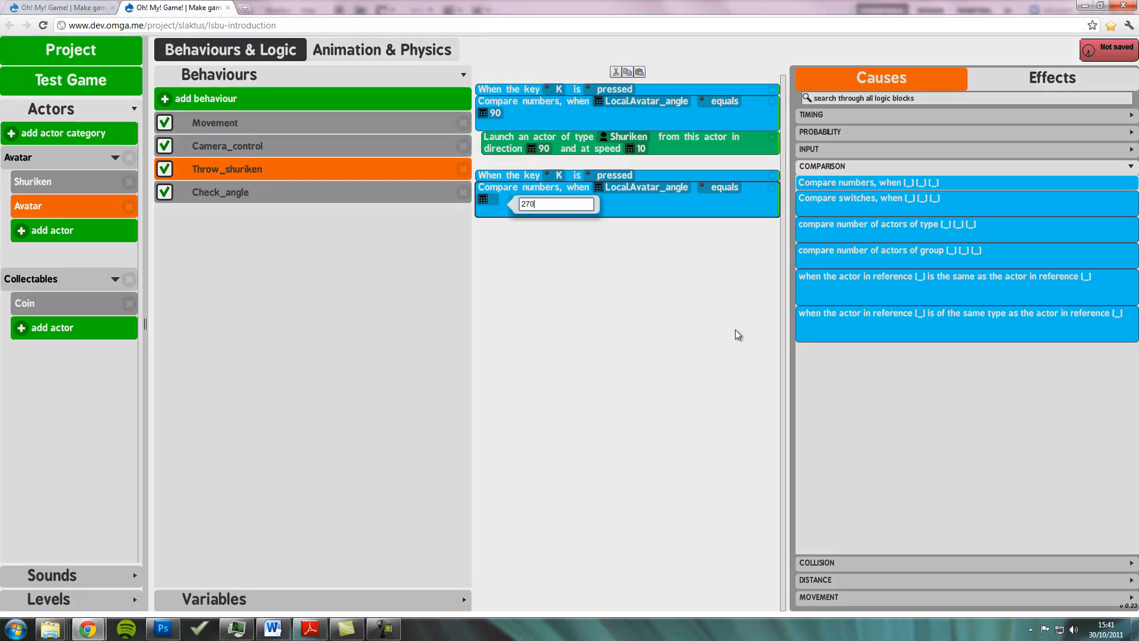
pyautogui.press('Return')
# - Add a directional Launch an actor effect under the 270 comparison and choose Shuriken as the launched actor type
pyautogui.click(1104, 83)
pyautogui.click(1011, 99)
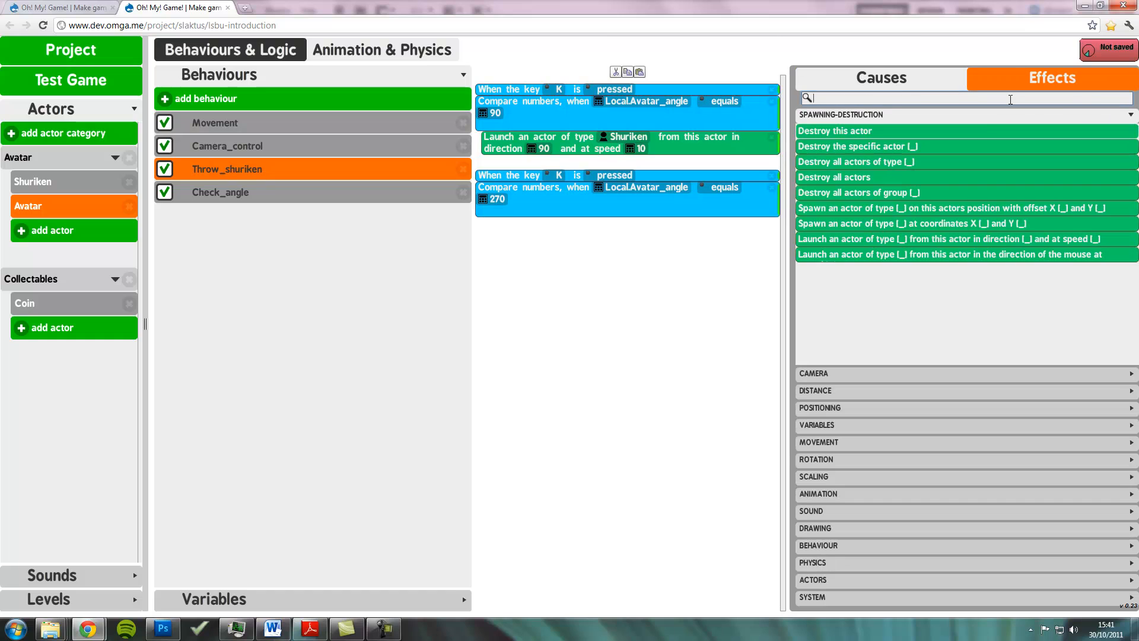
pyautogui.write('launch')
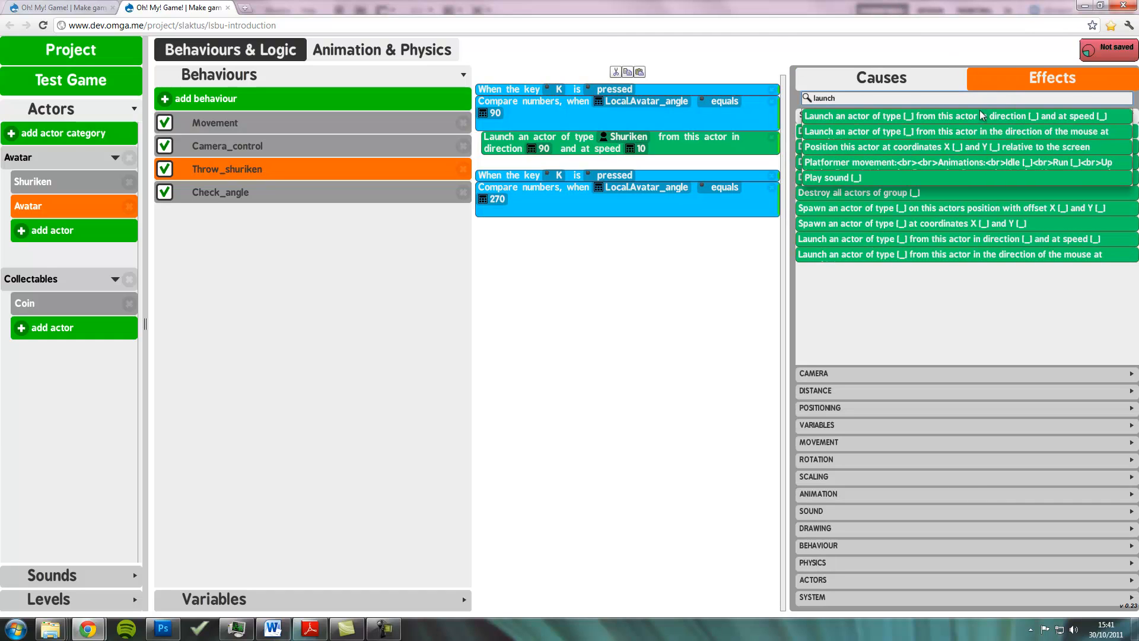
pyautogui.moveTo(896, 117); pyautogui.dragTo(667, 231)
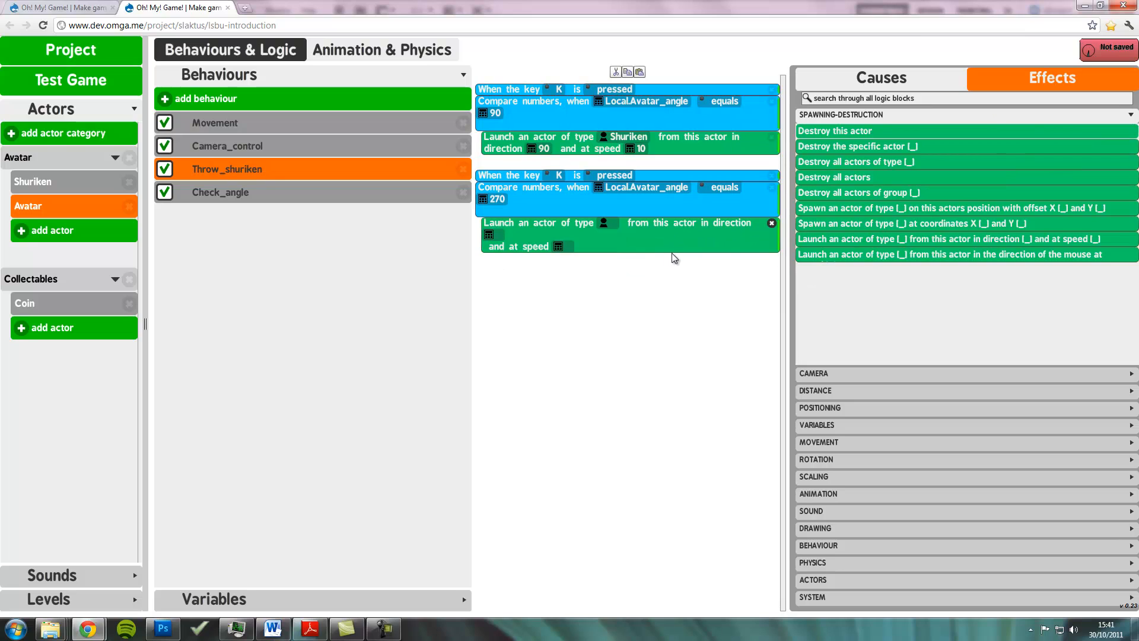
pyautogui.click(606, 222)
pyautogui.moveTo(641, 229)
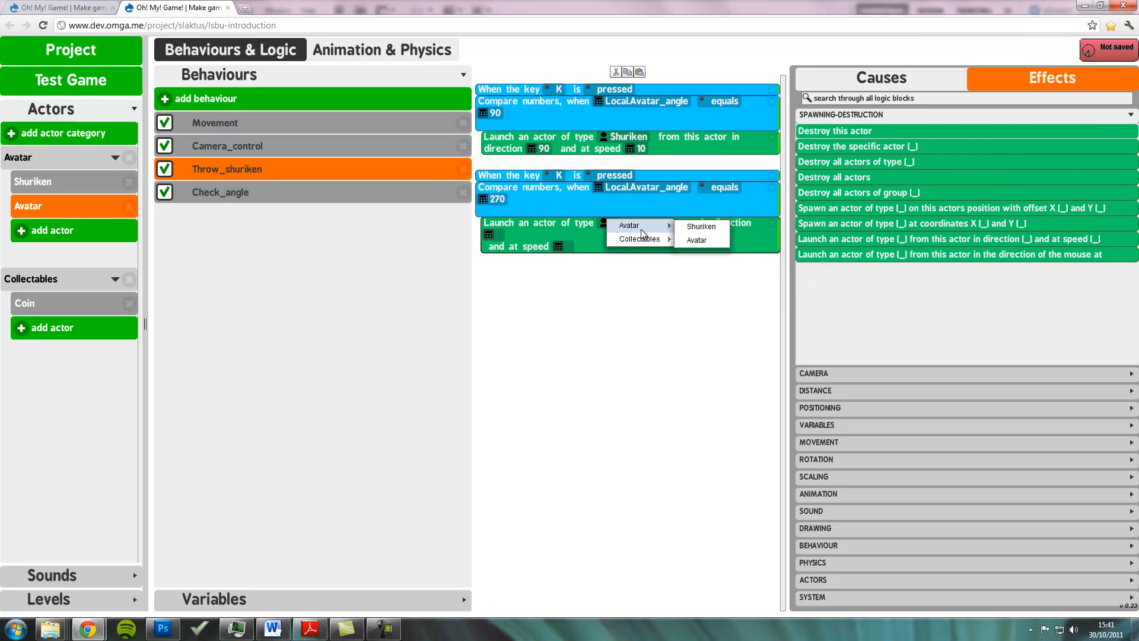
pyautogui.click(700, 226)
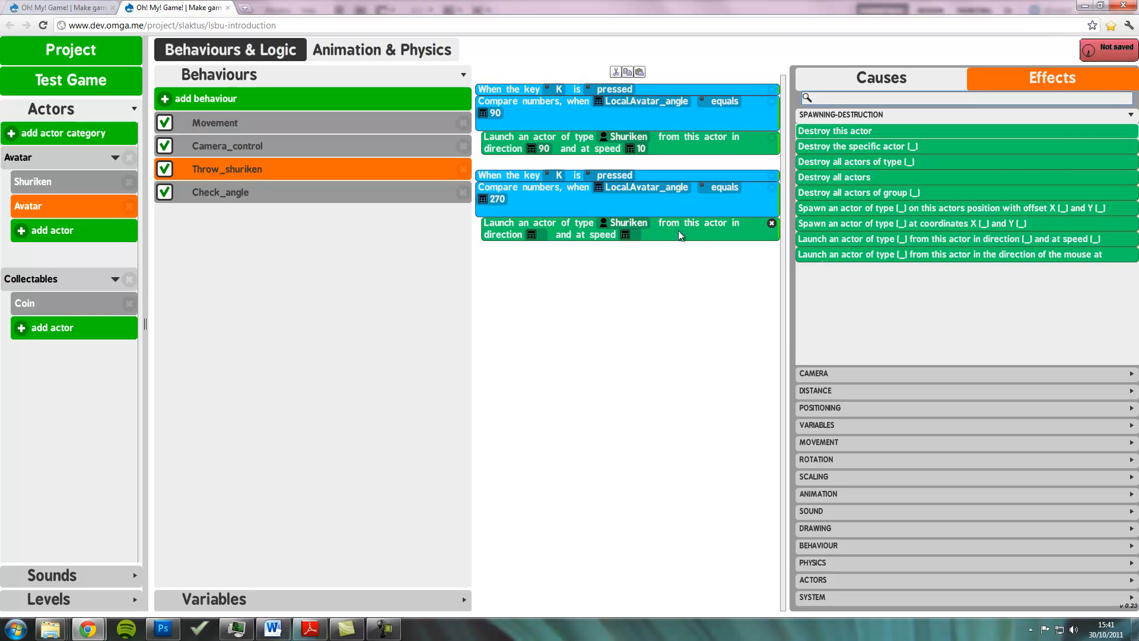
# - Set the new launch effect's direction to 270 and its speed to 10
pyautogui.click(538, 235)
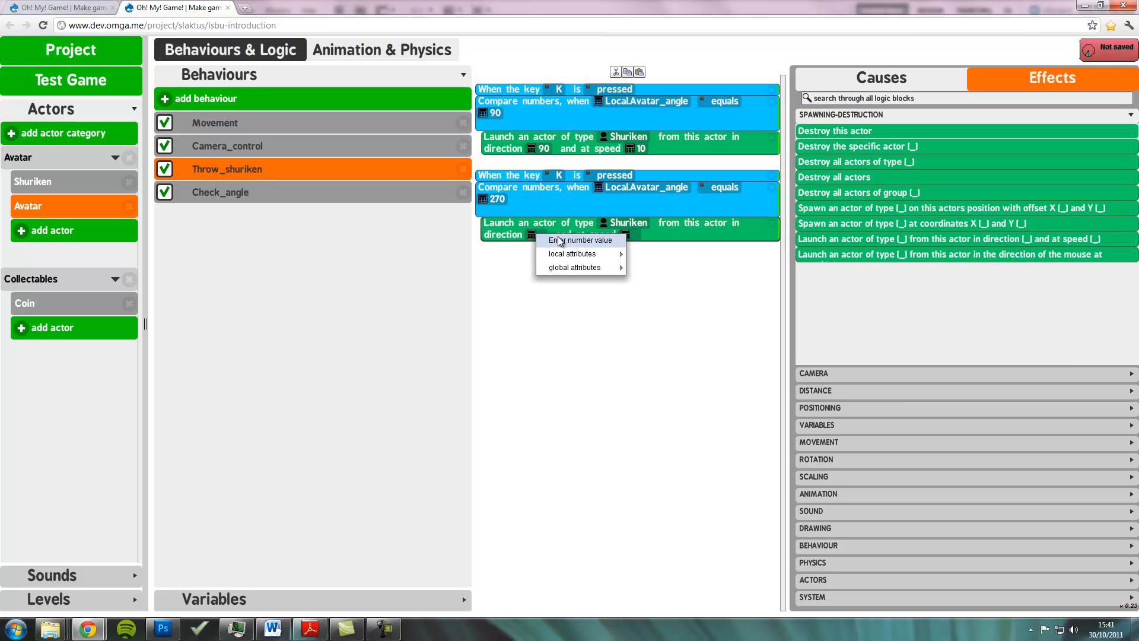
pyautogui.click(560, 240)
pyautogui.write('270')
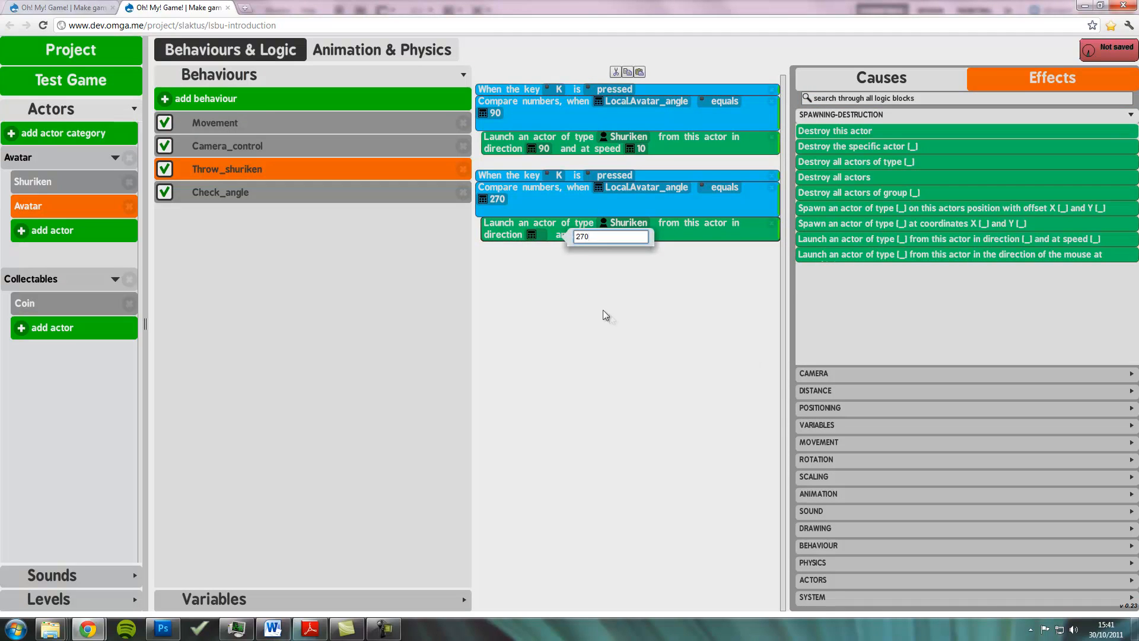
pyautogui.press('Return')
pyautogui.click(639, 235)
pyautogui.click(683, 240)
pyautogui.write('10')
pyautogui.press('Return')
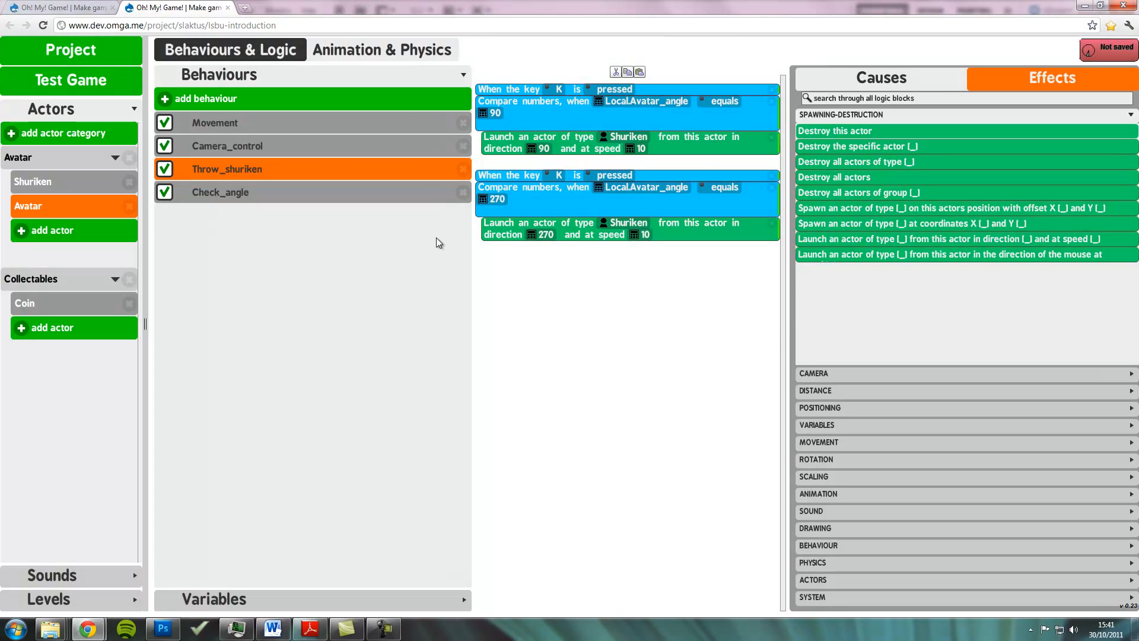
# - Review the Check_angle and Throw_shuriken logic, and test the game by throwing shurikens while facing left and right
pyautogui.click(329, 188)
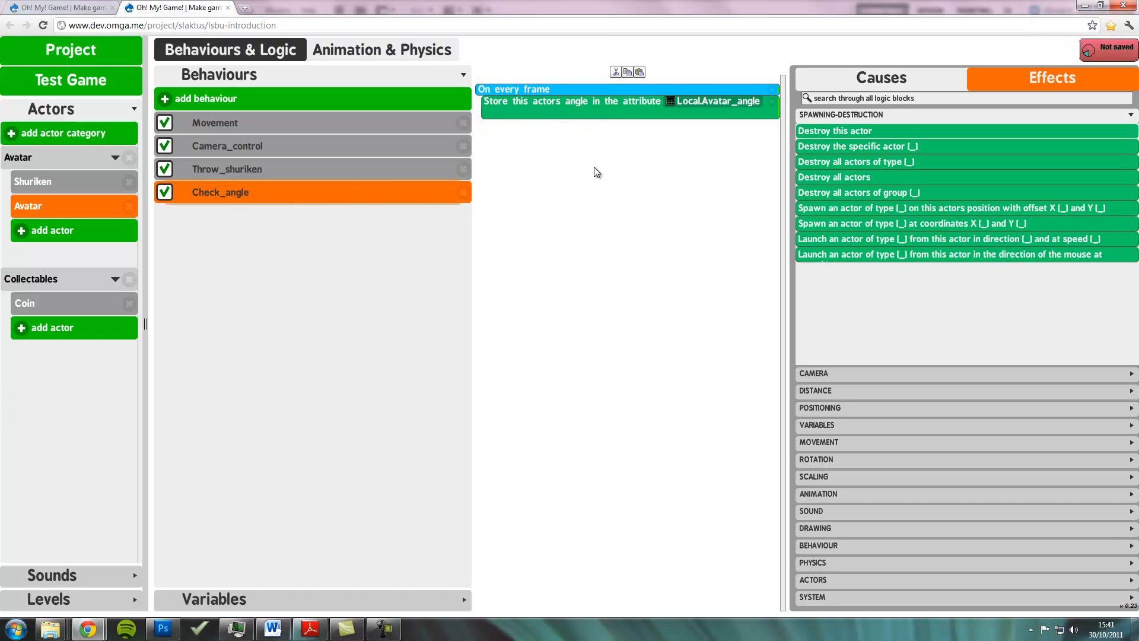
pyautogui.click(370, 169)
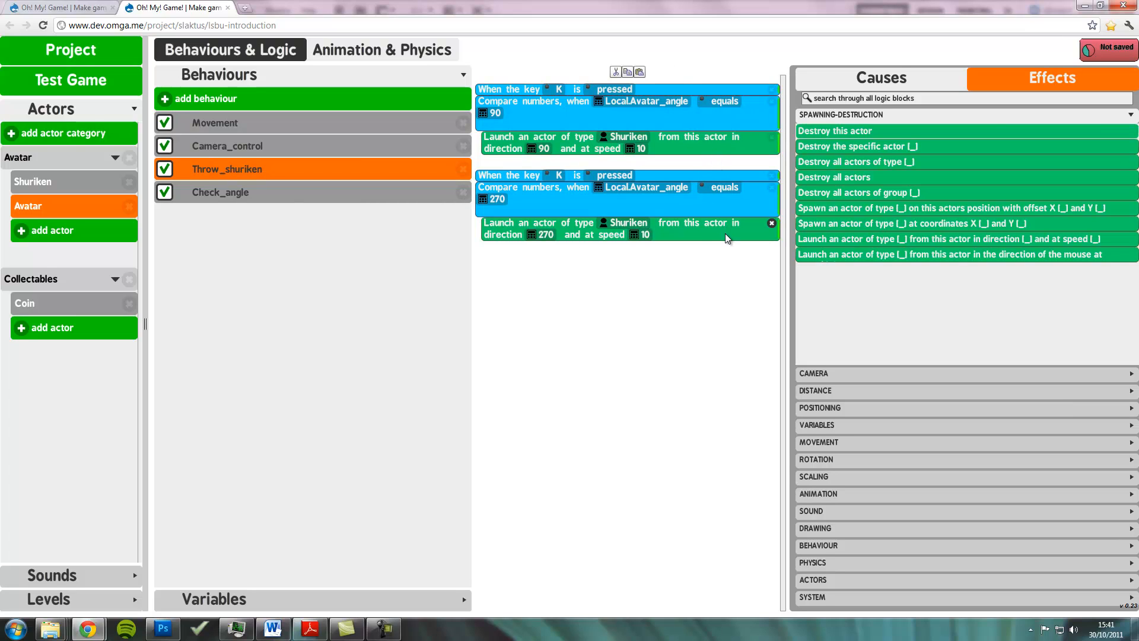
pyautogui.click(67, 80)
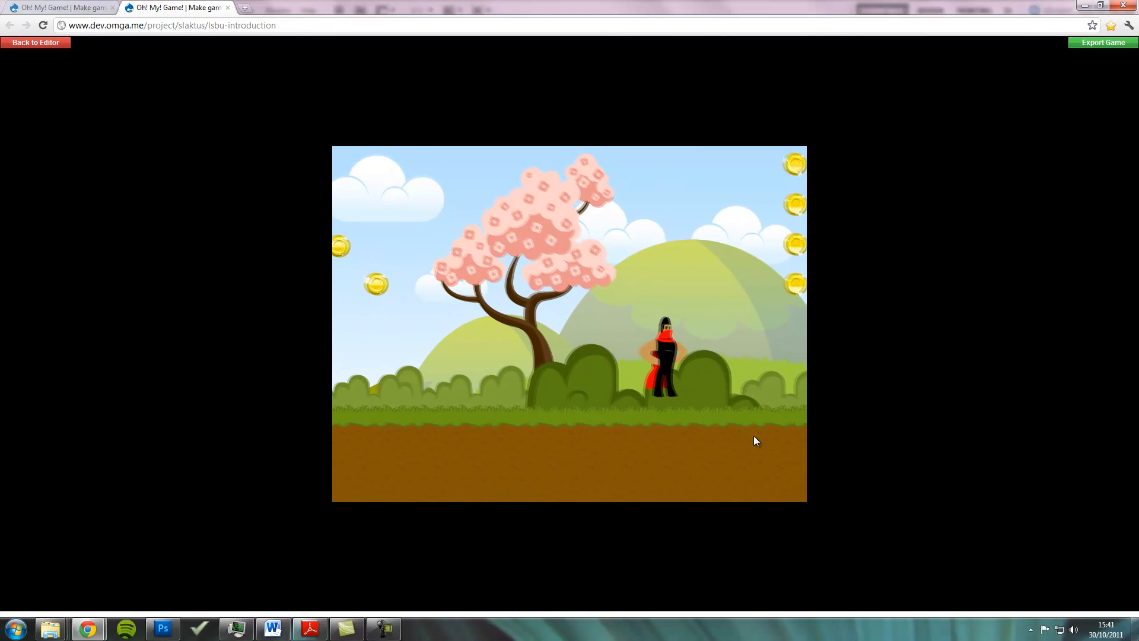
pyautogui.press('Right')
pyautogui.press('Left')
pyautogui.press('Left')
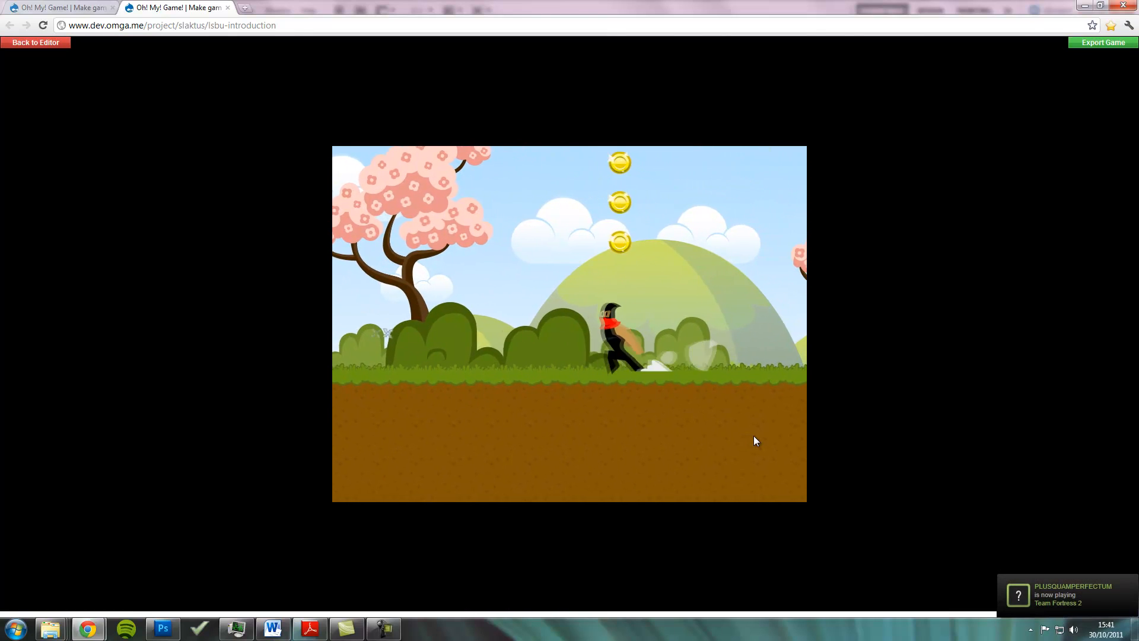
pyautogui.press('Left')
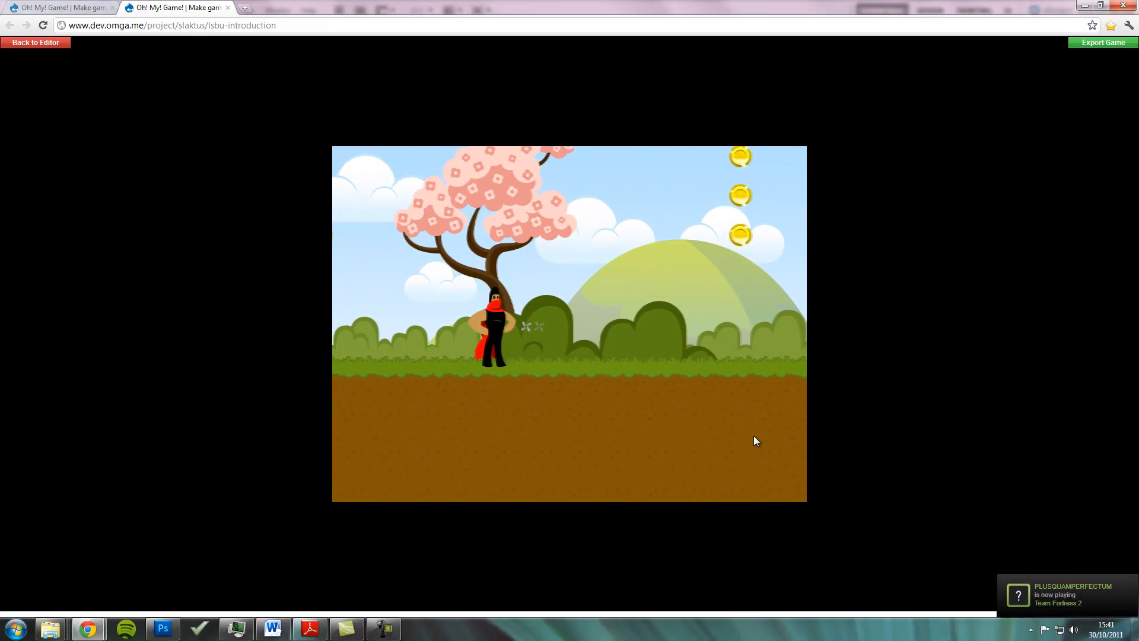
pyautogui.press('Right')
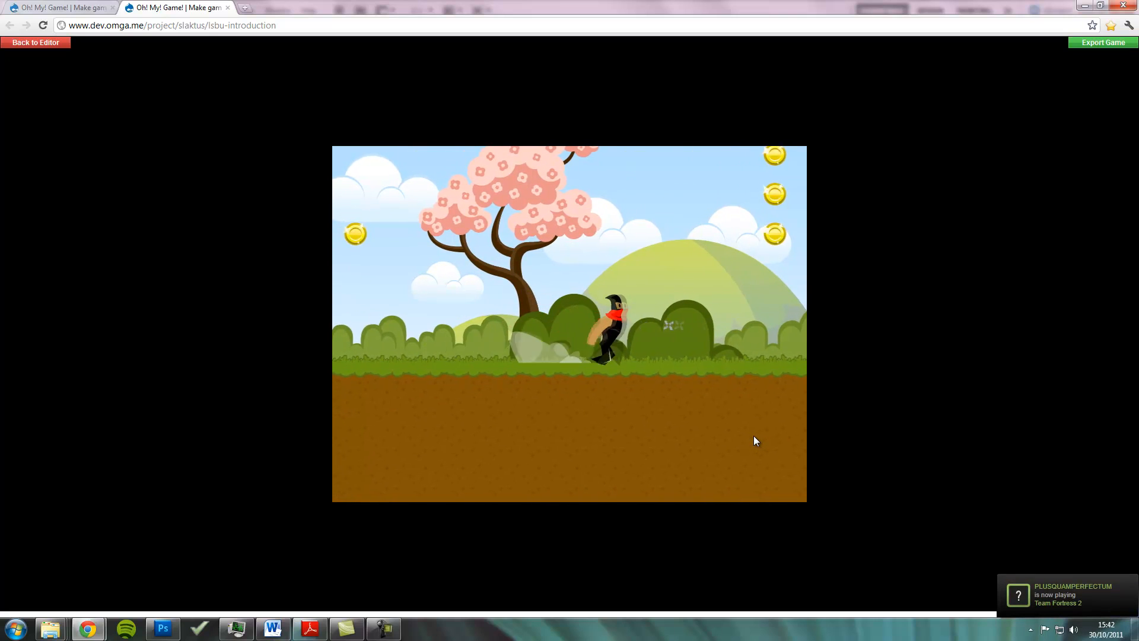
pyautogui.press('Left')
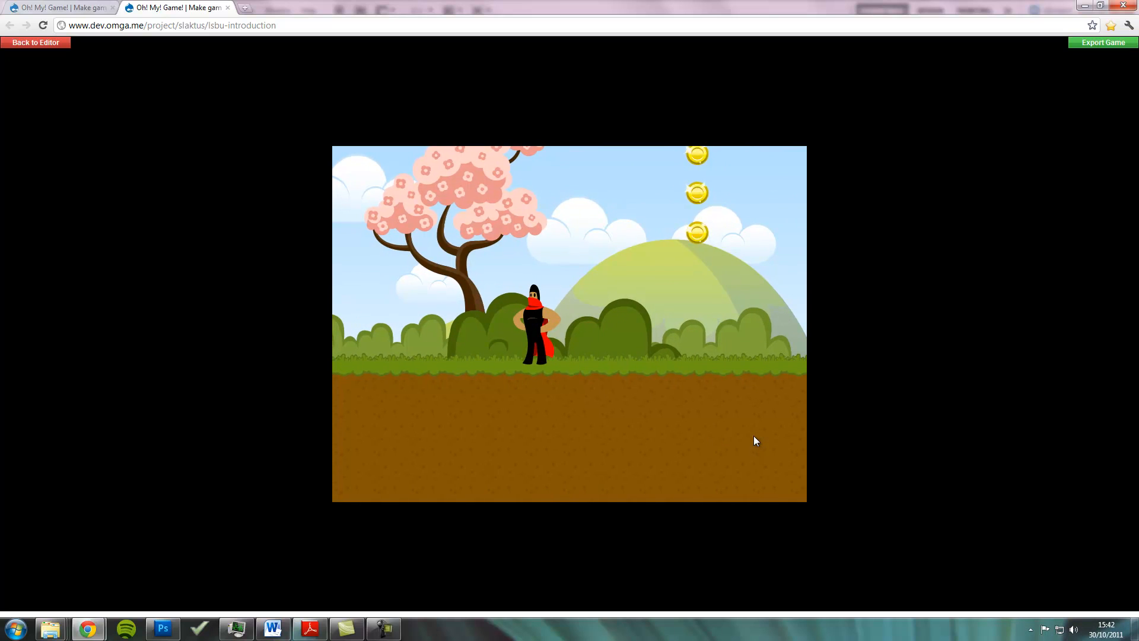
pyautogui.click(58, 45)
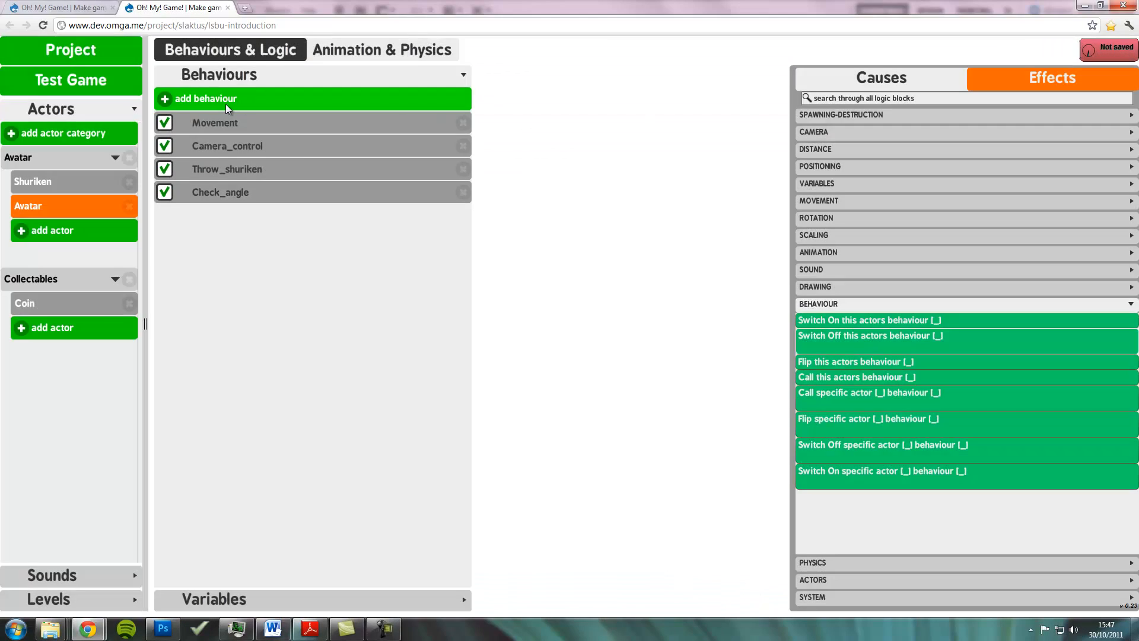
# - Create an Avatar behaviour named Throw_shuriken_animation and give it an On every frame cause
pyautogui.click(225, 104)
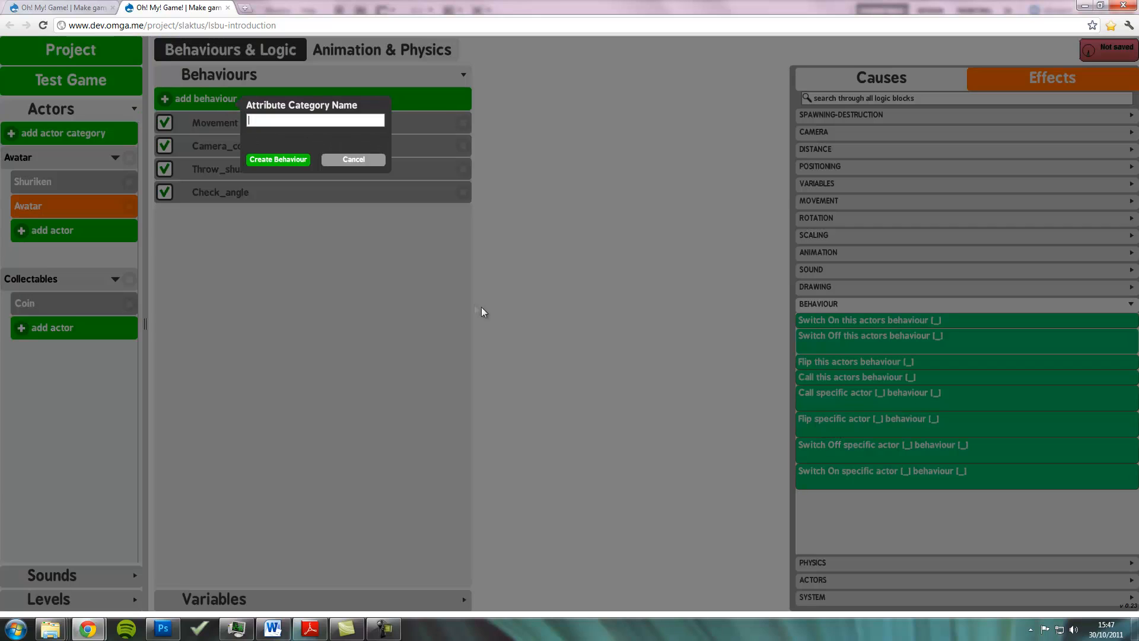
pyautogui.write('Throw_shuriken_animation')
pyautogui.click(278, 160)
pyautogui.click(309, 220)
pyautogui.click(882, 77)
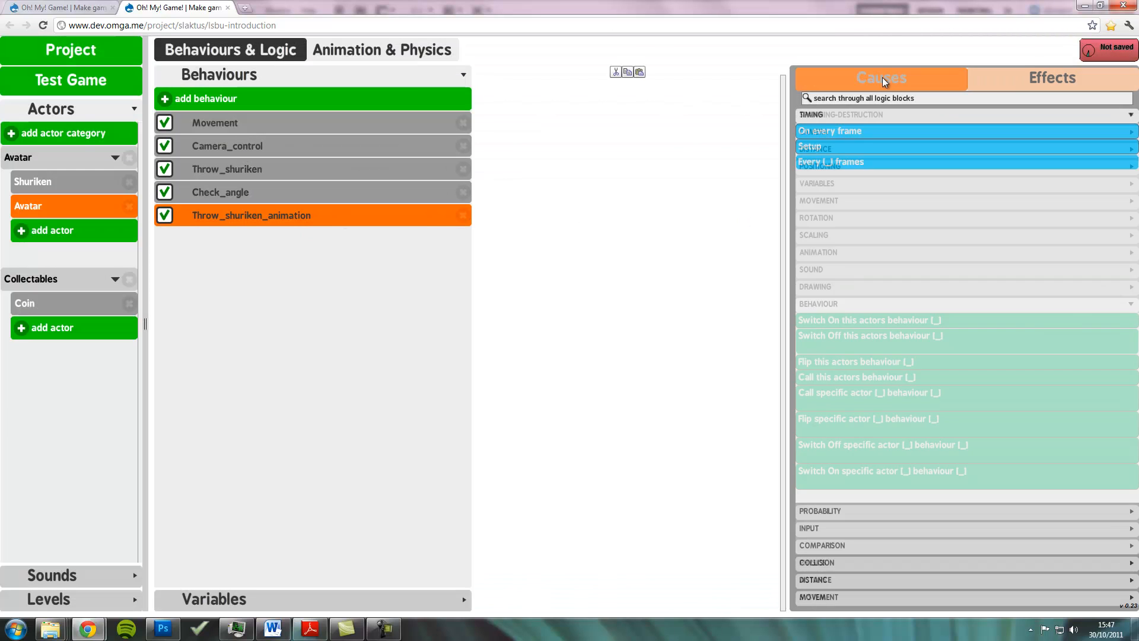
pyautogui.moveTo(860, 130); pyautogui.dragTo(612, 232)
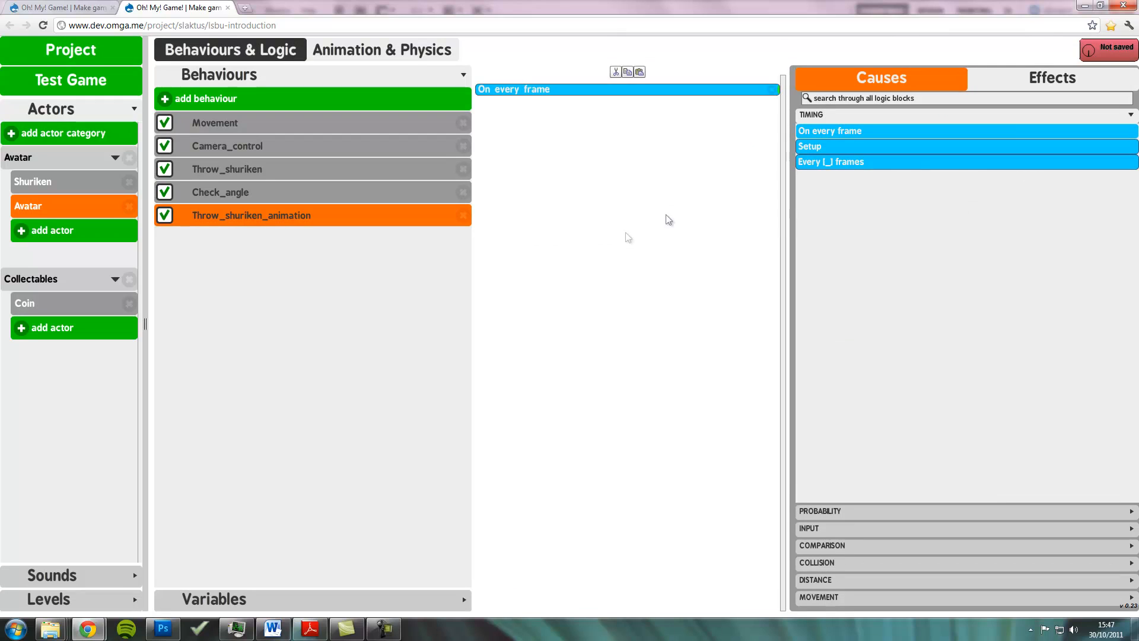
# - Add a Play animation effect under the every-frame cause, using Throw_animation with restart set to Yes
pyautogui.click(1070, 82)
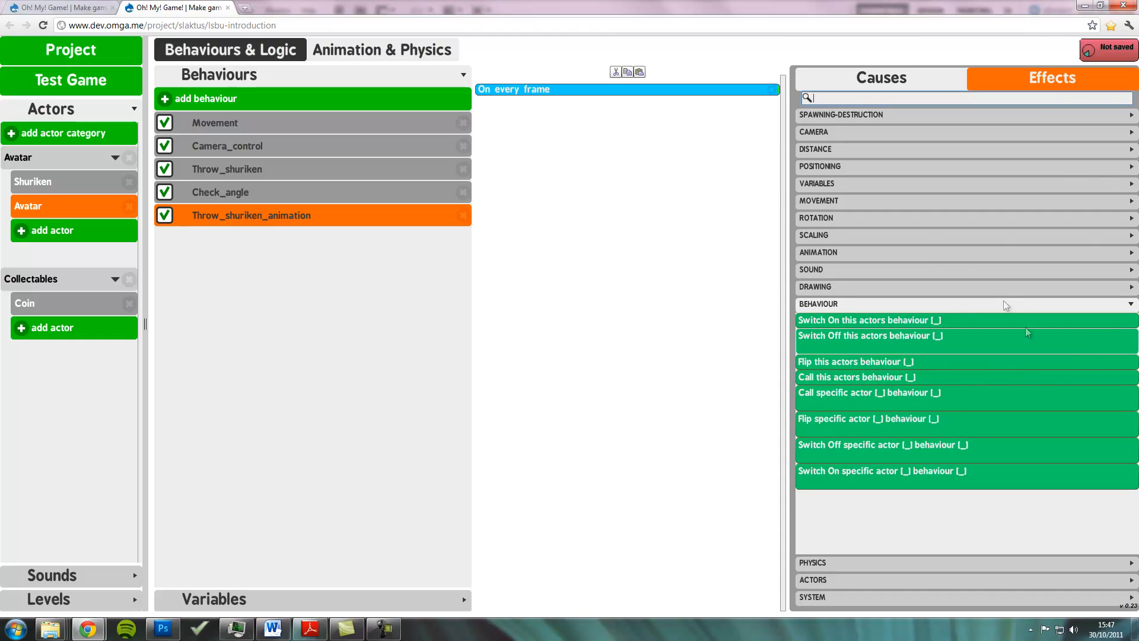
pyautogui.write('play animation')
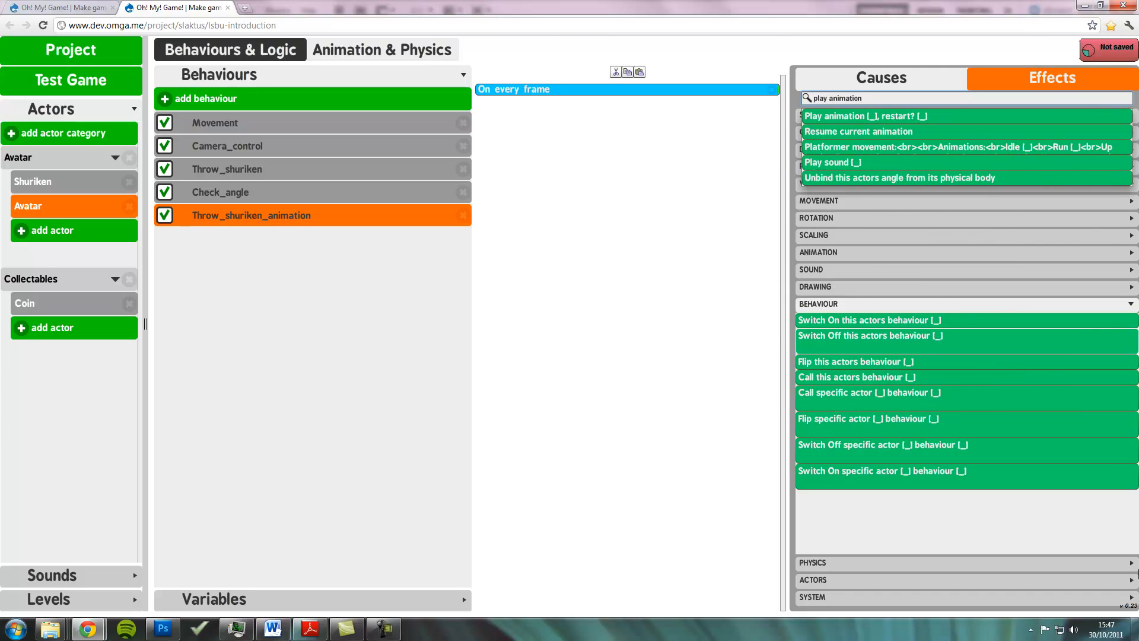
pyautogui.moveTo(896, 117); pyautogui.dragTo(511, 159)
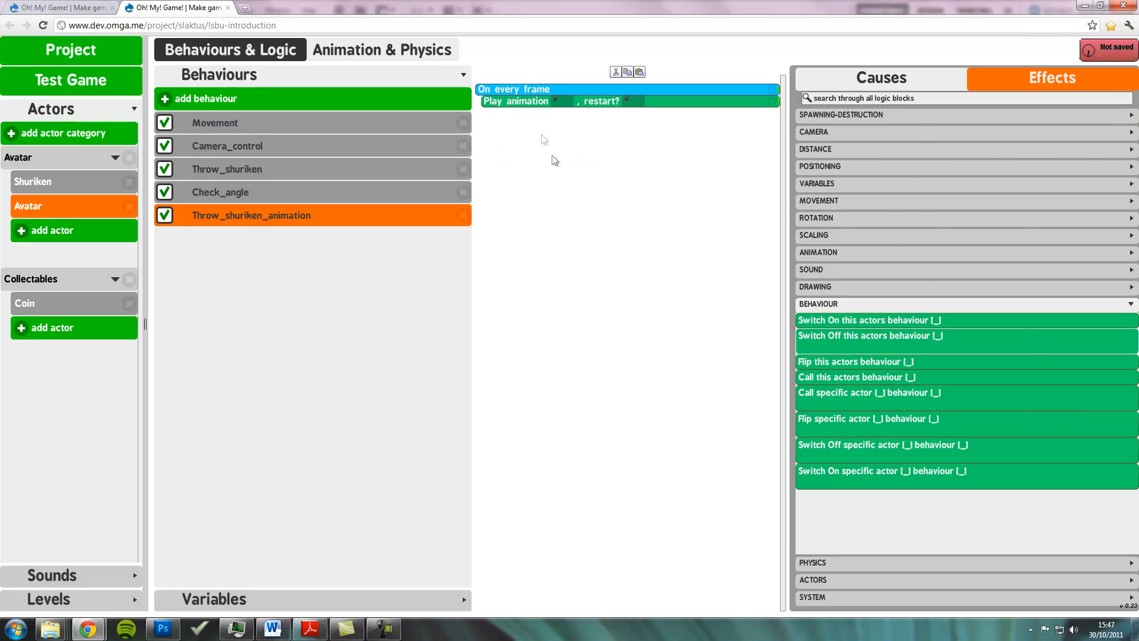
pyautogui.click(563, 102)
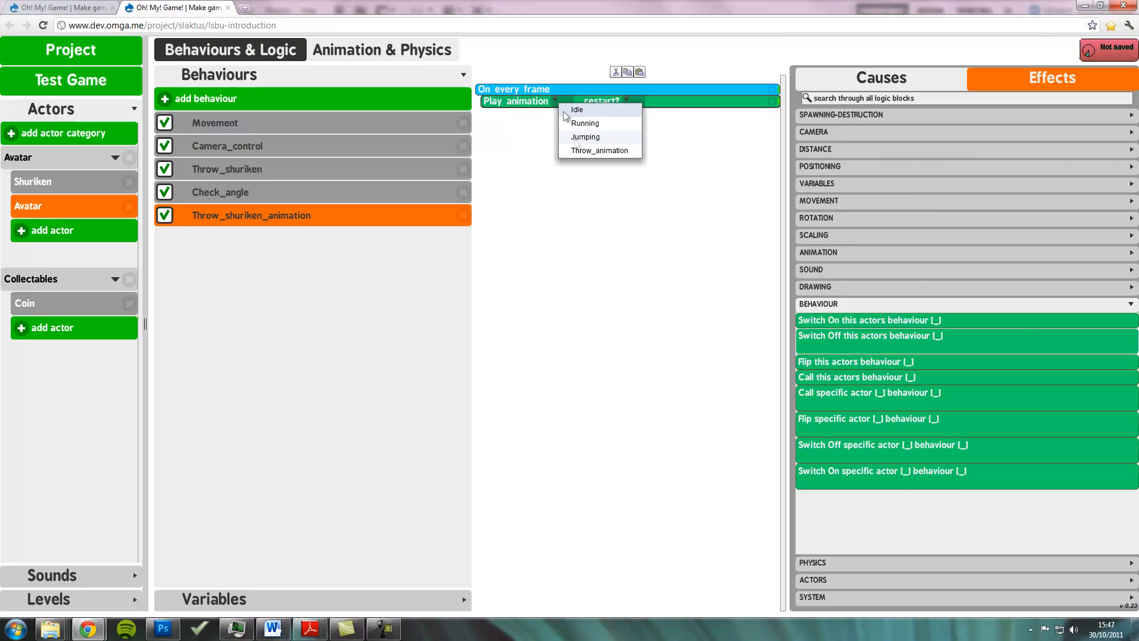
pyautogui.click(585, 153)
pyautogui.click(714, 107)
pyautogui.click(718, 116)
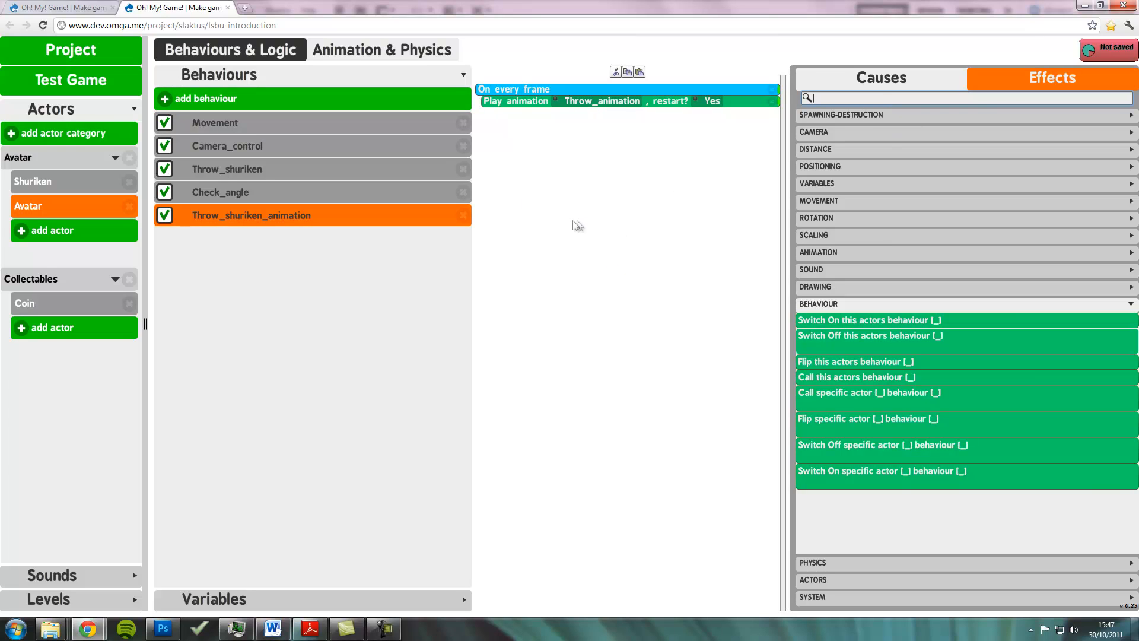
# - Examine the Avatar's Throw_animation frames for the 90-degree direction, going through each of them and selecting the whole sequence
pyautogui.click(375, 52)
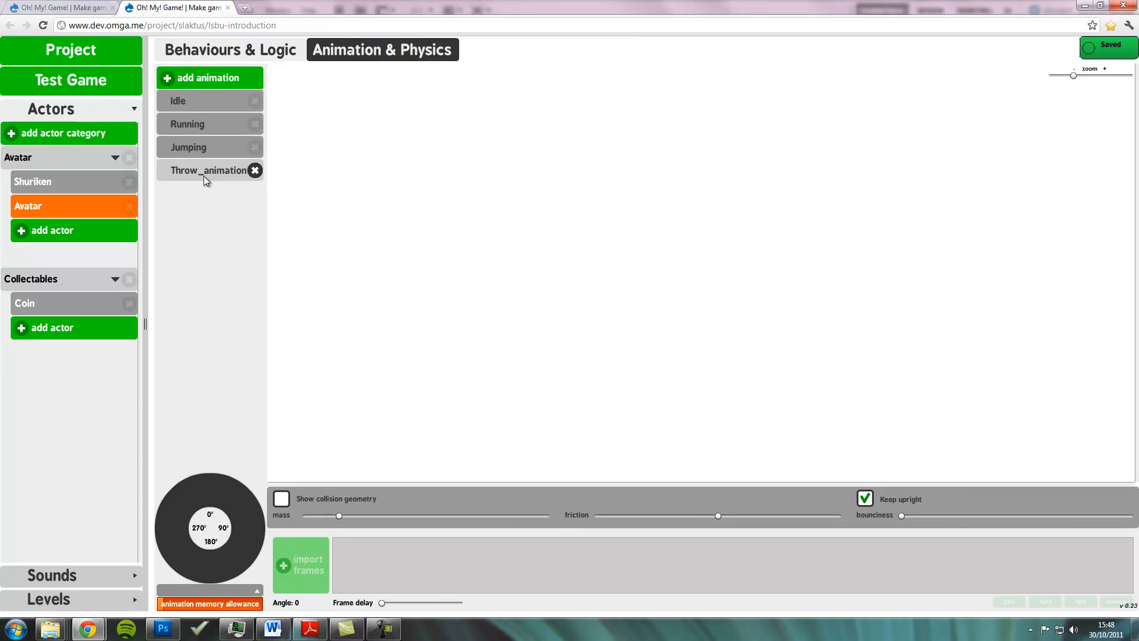
pyautogui.click(204, 174)
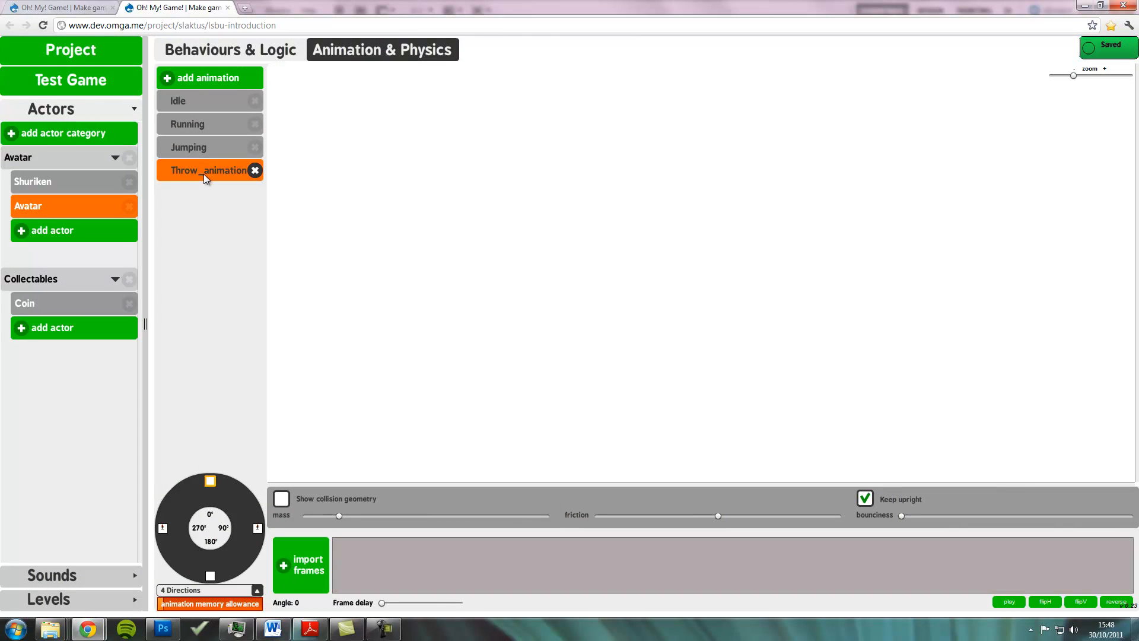
pyautogui.click(257, 528)
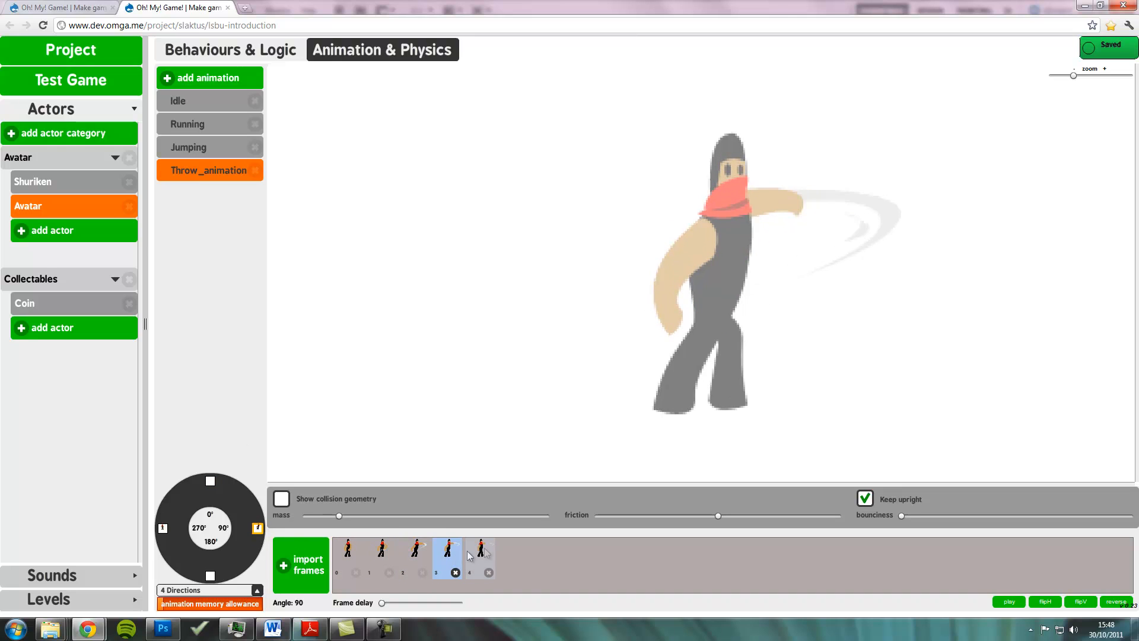
pyautogui.click(383, 553)
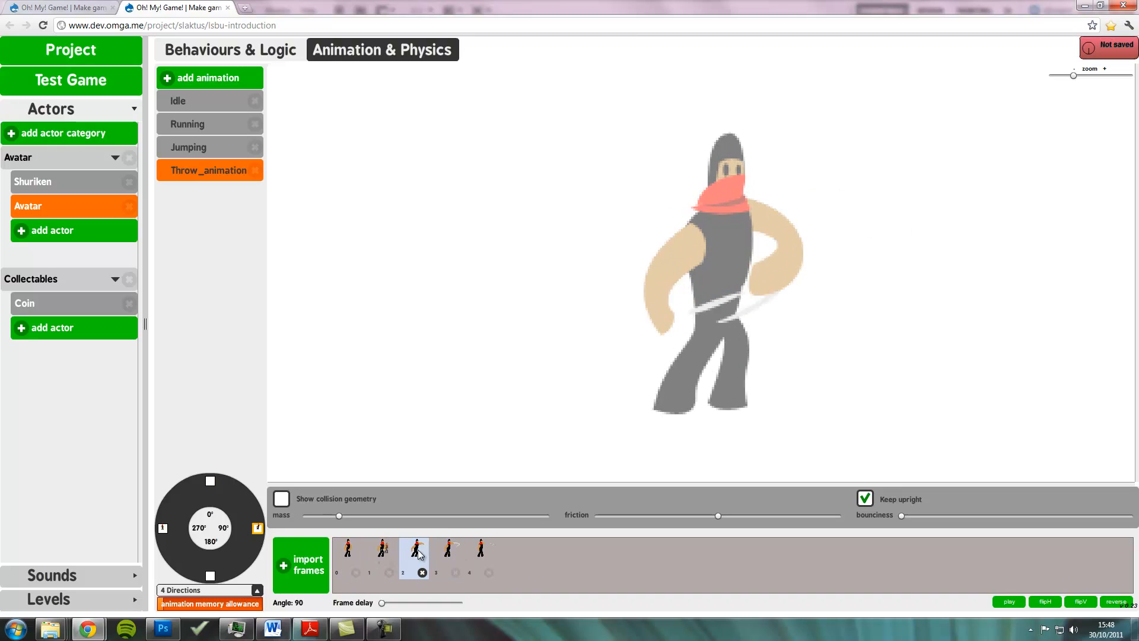
pyautogui.click(417, 553)
pyautogui.click(446, 553)
pyautogui.click(478, 553)
pyautogui.click(354, 557)
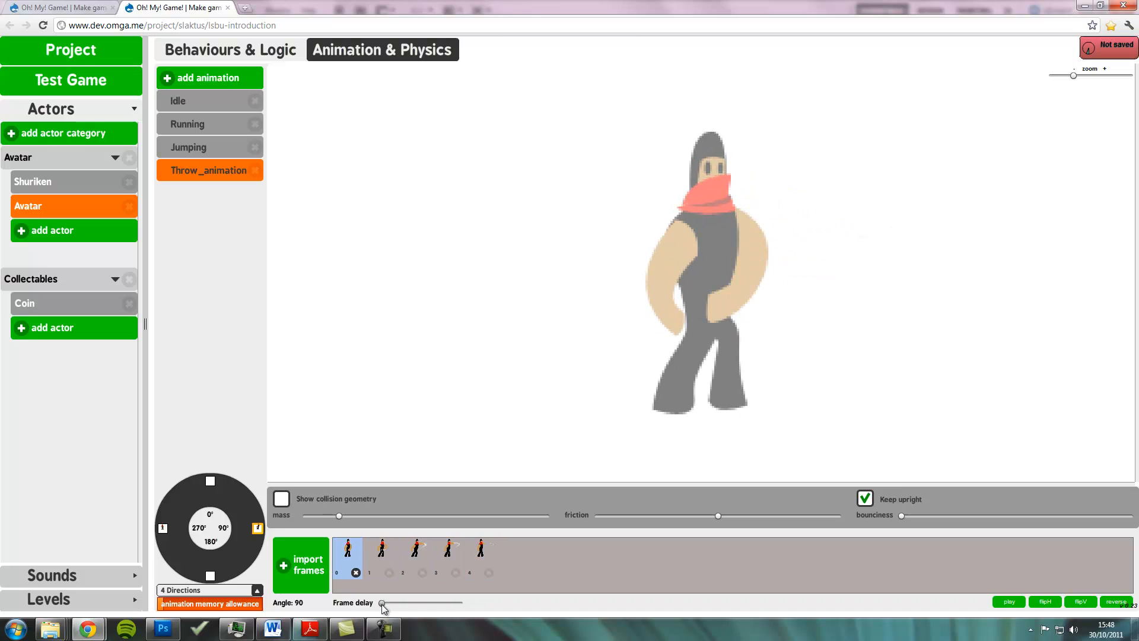
pyautogui.keyDown('shift'); pyautogui.click(483, 556); pyautogui.keyUp('shift')
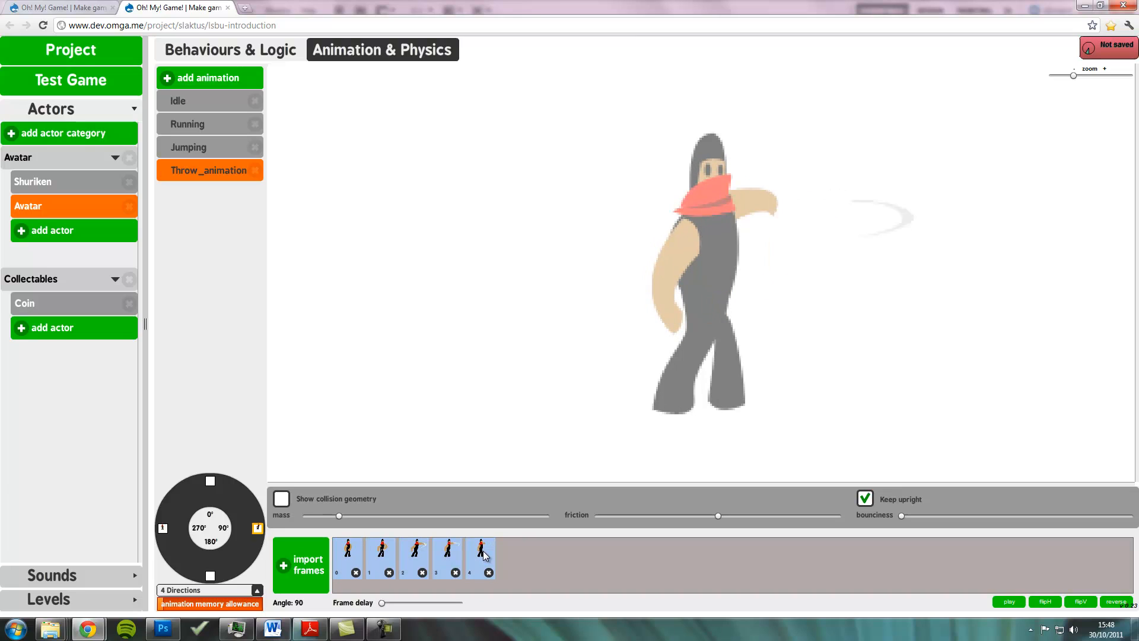
# - Add an Every frames cause to the Throw_shuriken_animation behaviour and set it to 5 frames
pyautogui.click(231, 50)
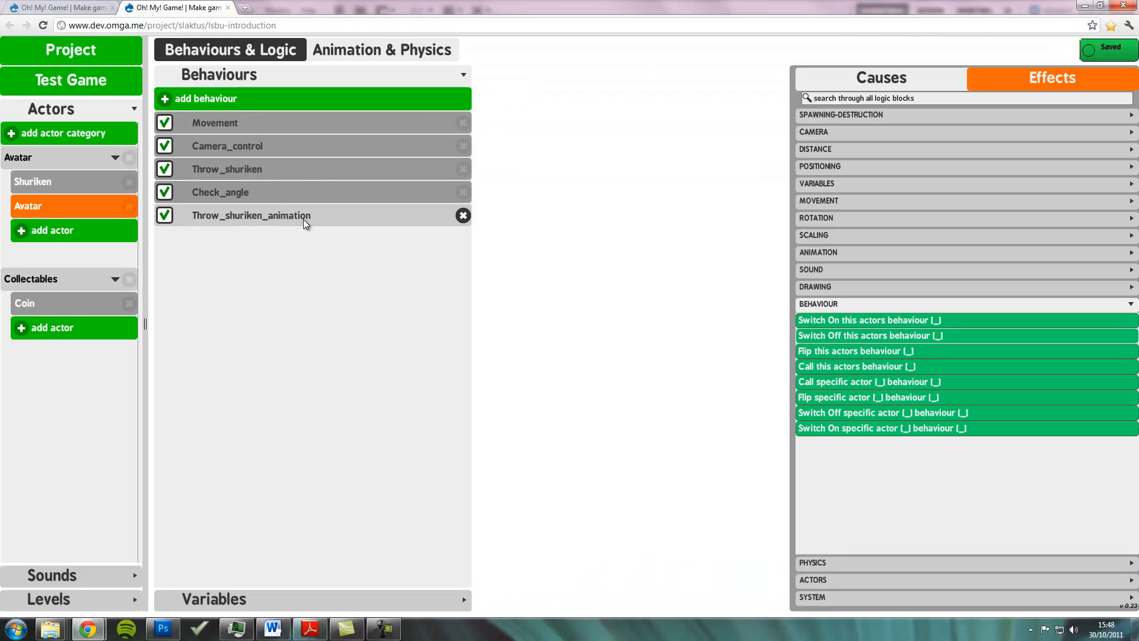
pyautogui.click(304, 219)
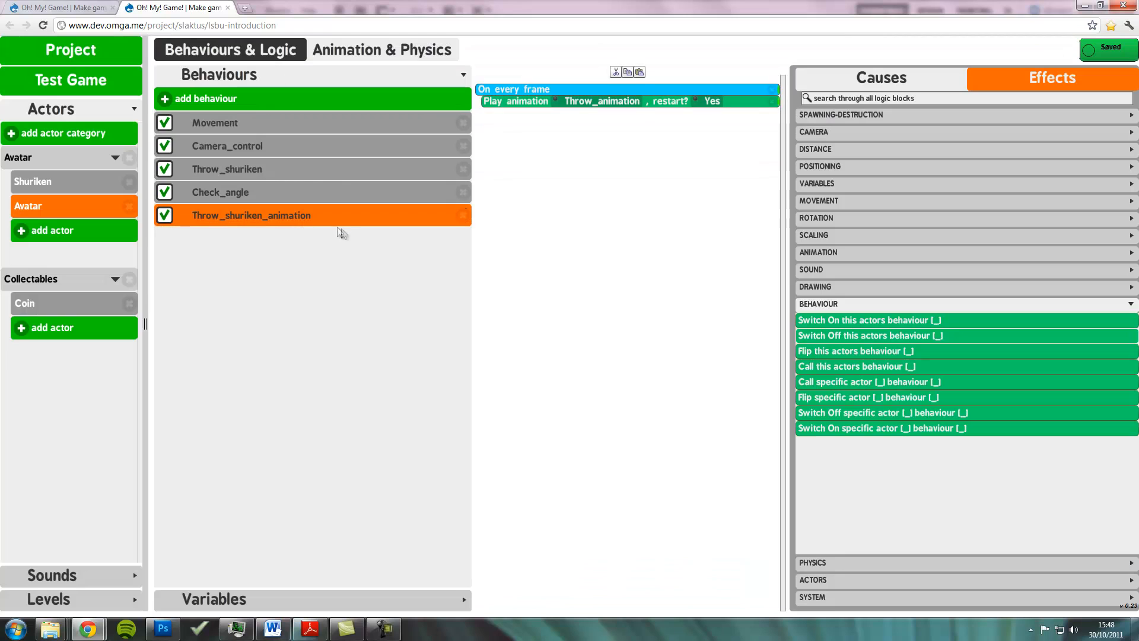
pyautogui.click(899, 83)
pyautogui.moveTo(859, 162); pyautogui.dragTo(616, 295)
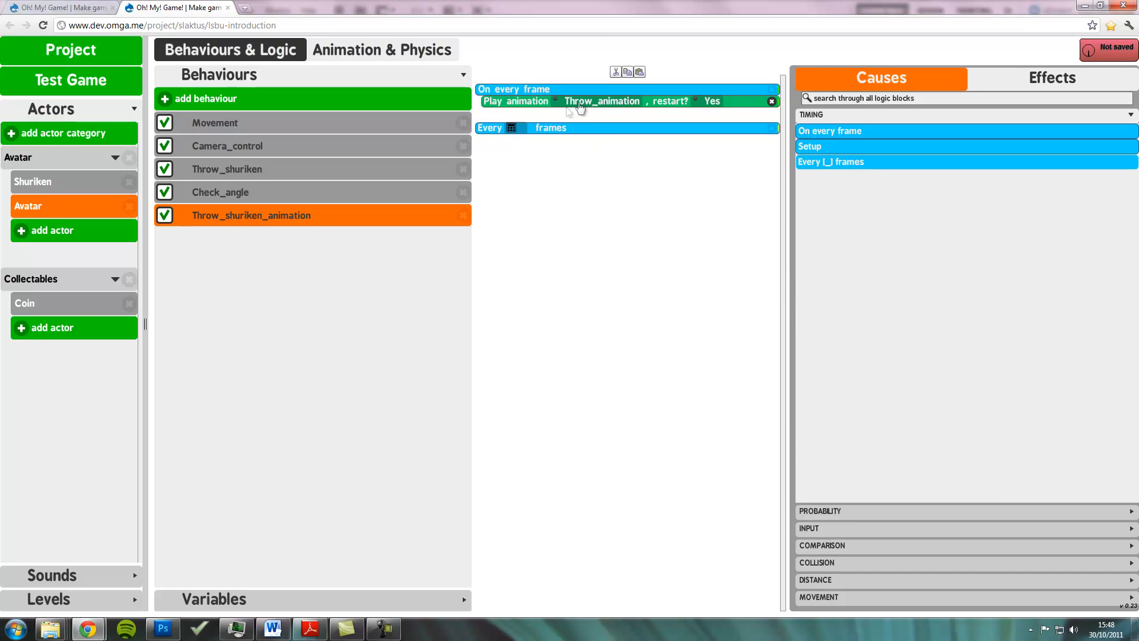
pyautogui.click(525, 134)
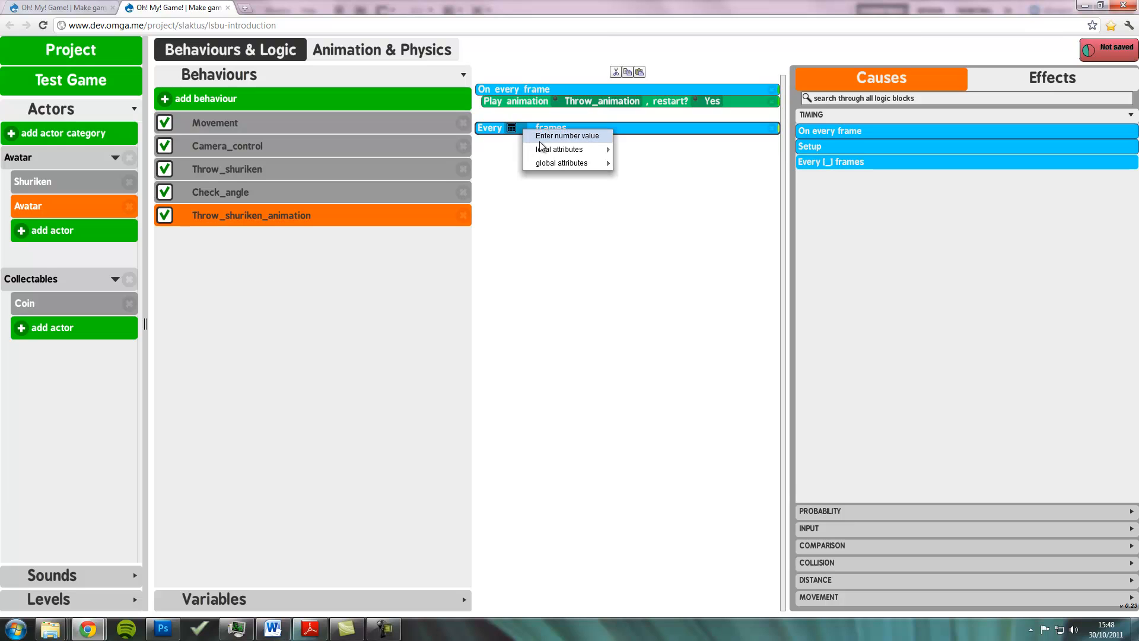
pyautogui.click(542, 137)
pyautogui.write('5')
pyautogui.press('Return')
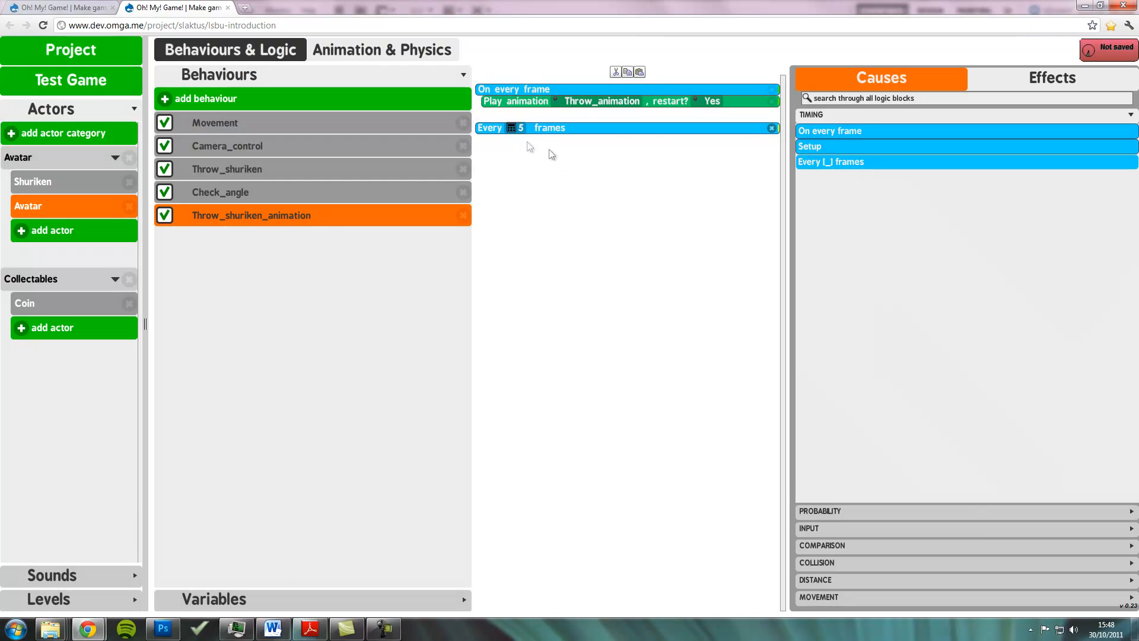
# - Under the every-5-frames cause, add a Switch Off this actor's behaviour effect targeting Throw_shuriken_animation
pyautogui.click(1045, 78)
pyautogui.click(1030, 99)
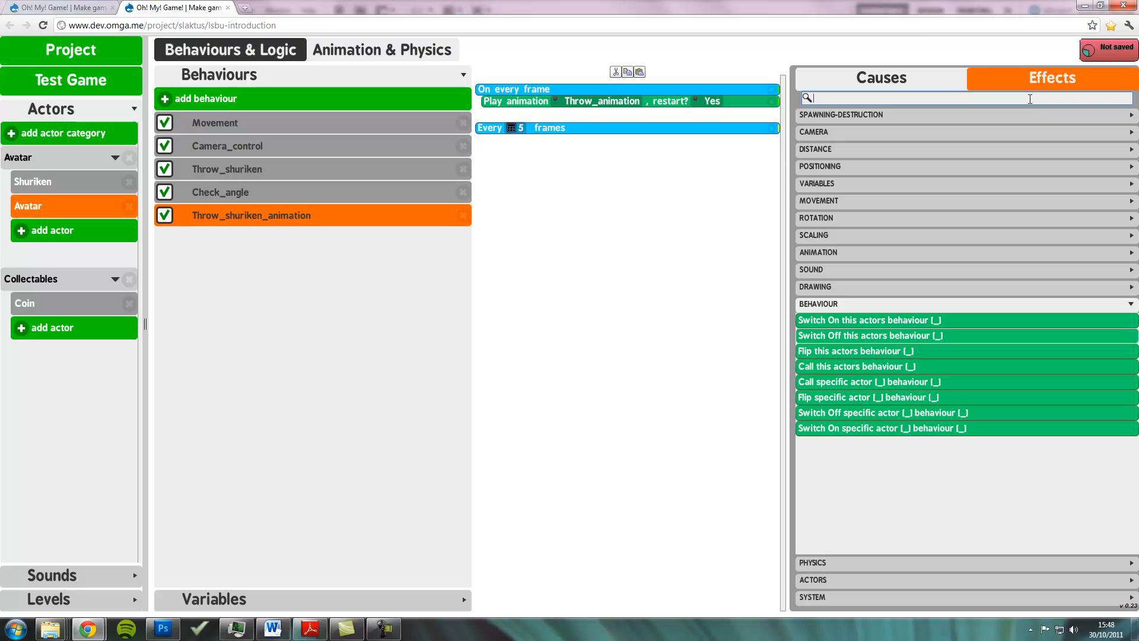
pyautogui.click(1044, 83)
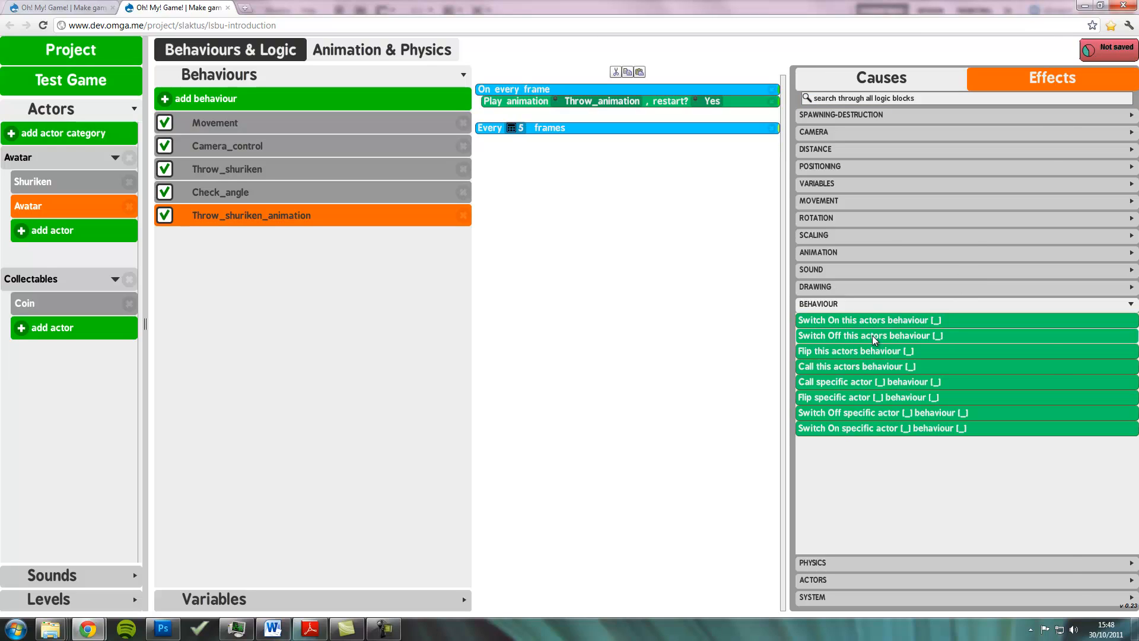
pyautogui.moveTo(872, 336); pyautogui.dragTo(590, 229)
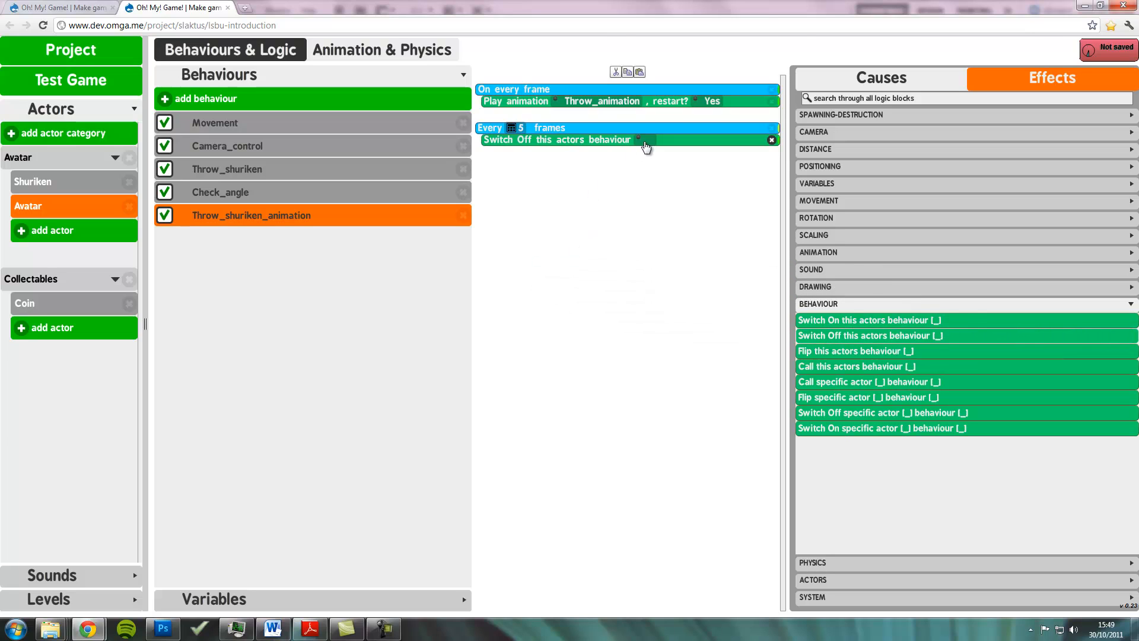
pyautogui.click(667, 150)
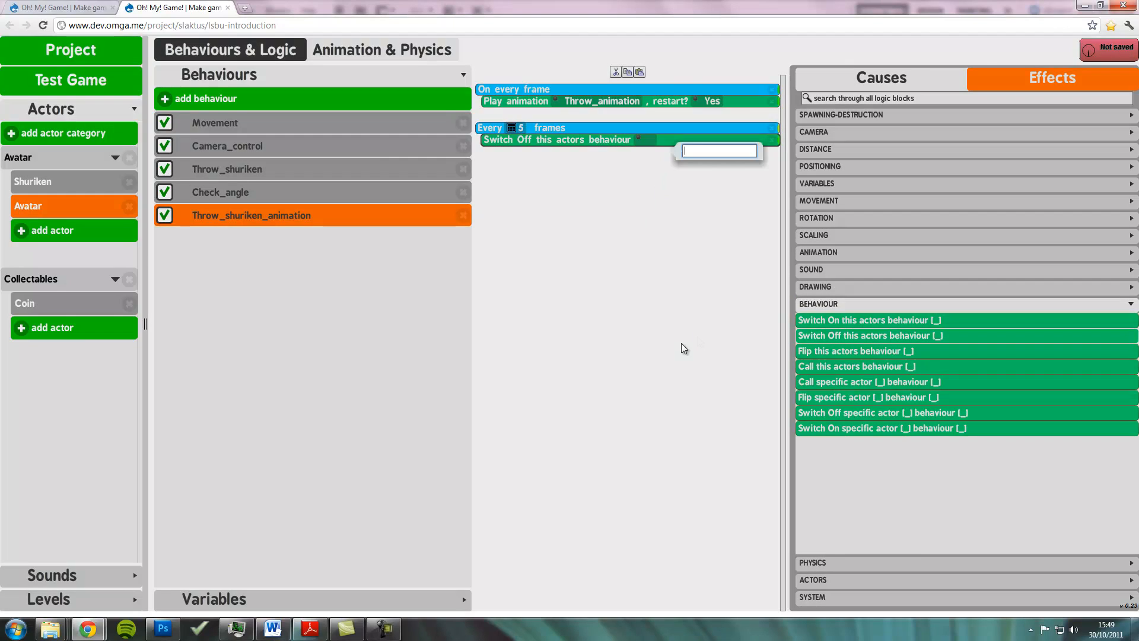
pyautogui.write('Throw_shurike')
pyautogui.write('n_animation')
pyautogui.press('Return')
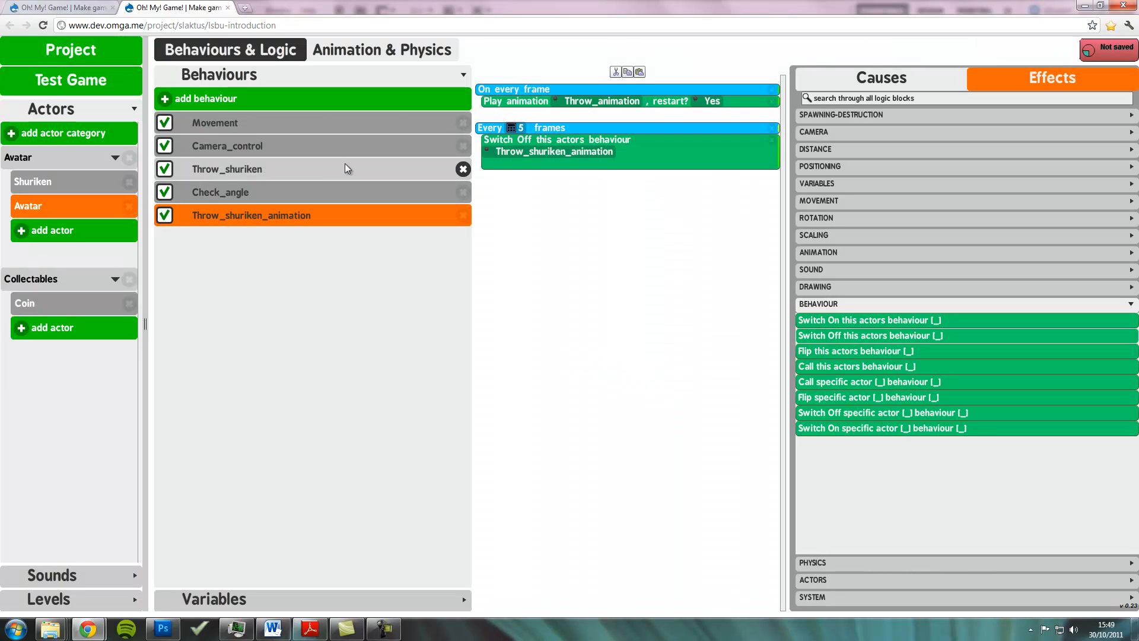
# - Review the Movement behaviour's logic, and disable Throw_shuriken_animation so it is off when the game starts
pyautogui.click(380, 214)
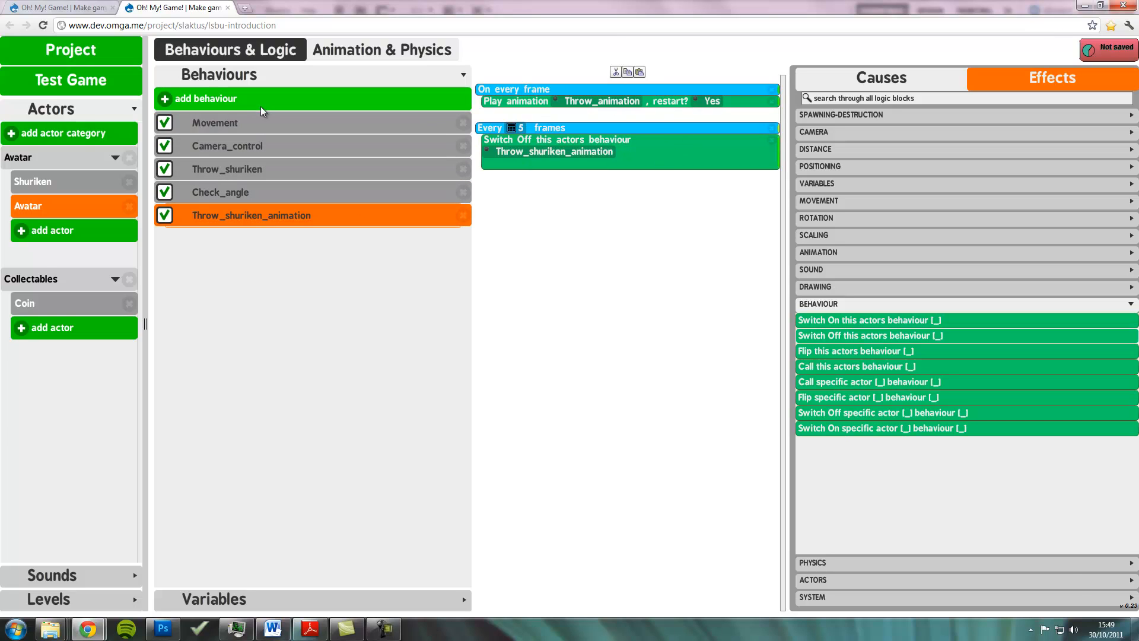
pyautogui.click(262, 123)
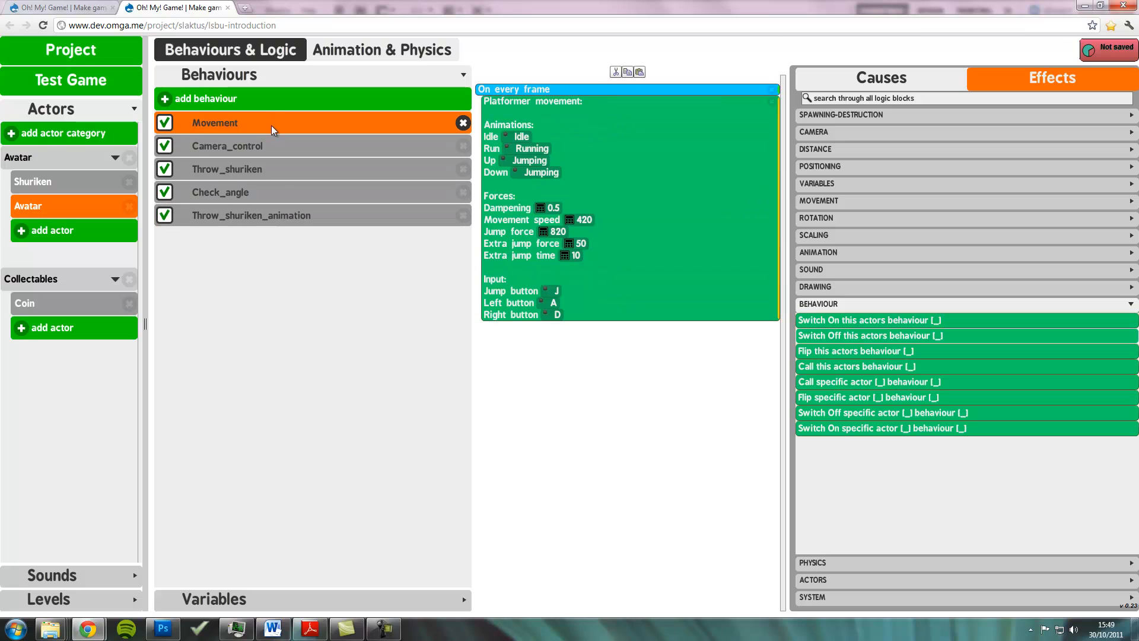
pyautogui.click(307, 217)
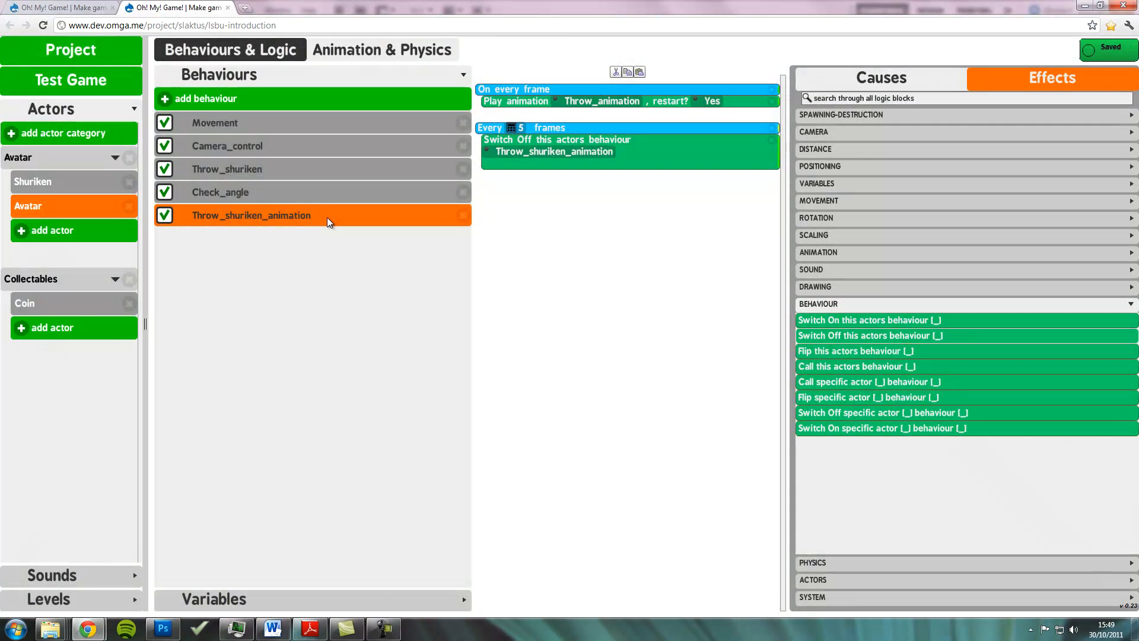
pyautogui.rightClick(181, 216)
pyautogui.click(230, 211)
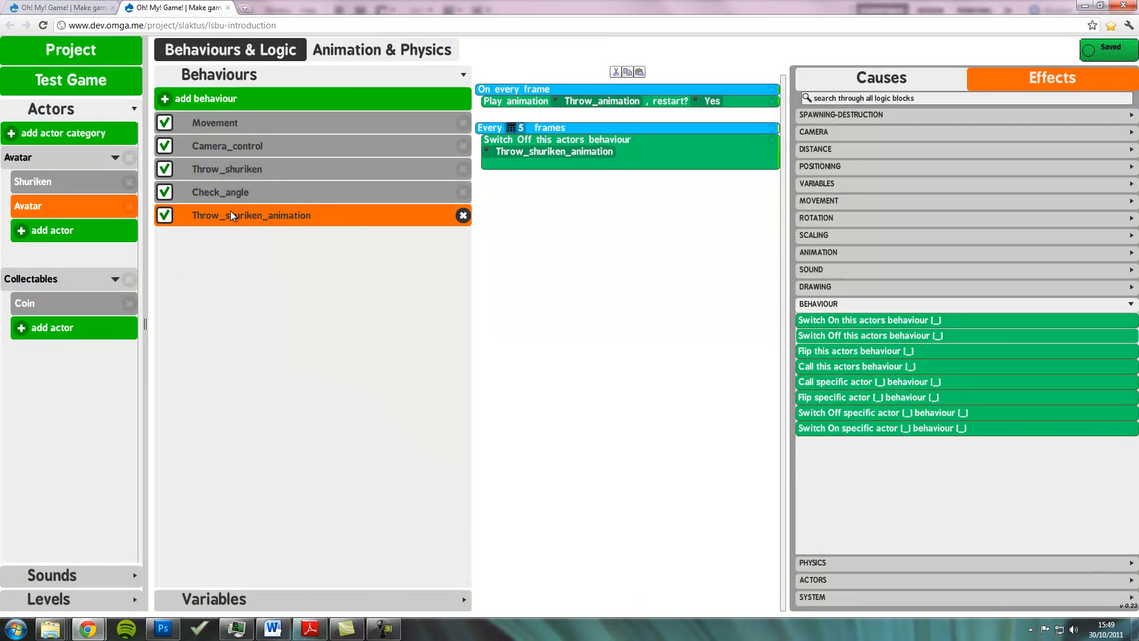
pyautogui.click(166, 218)
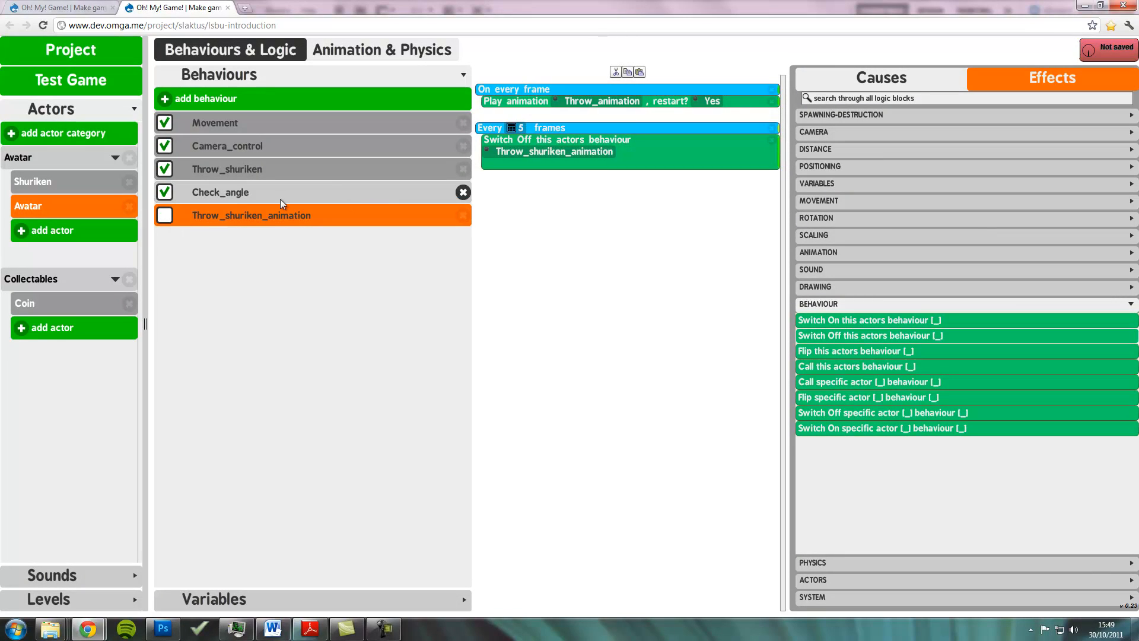
# - In Throw_shuriken, add a Switch On this actor's behaviour effect for Throw_shuriken_animation after the direction 90 launch
pyautogui.click(280, 172)
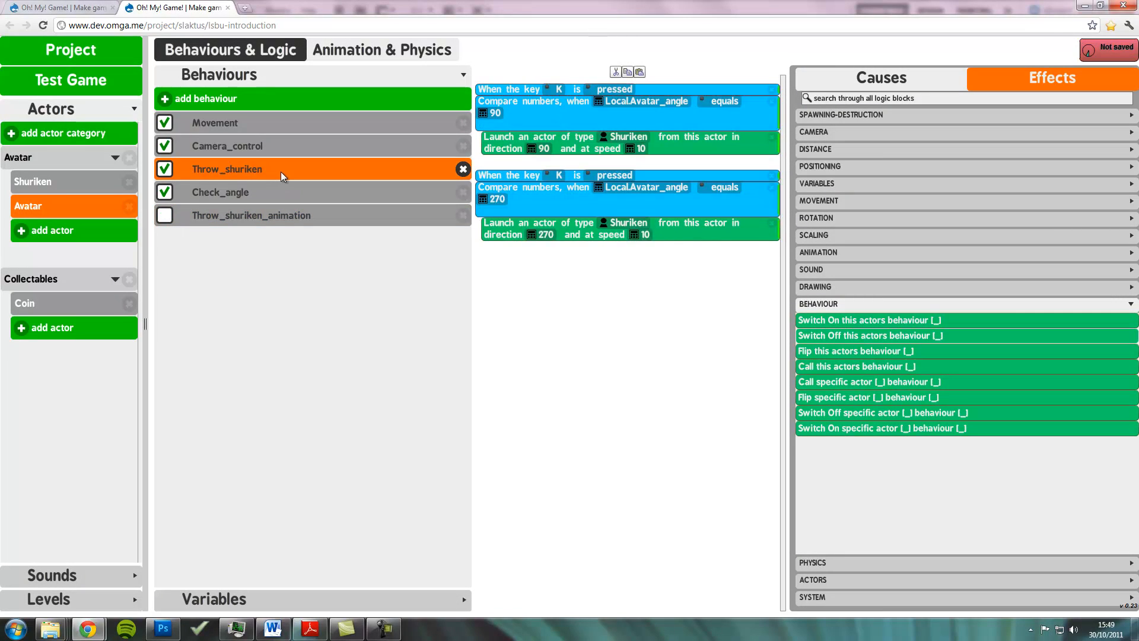
pyautogui.click(1000, 101)
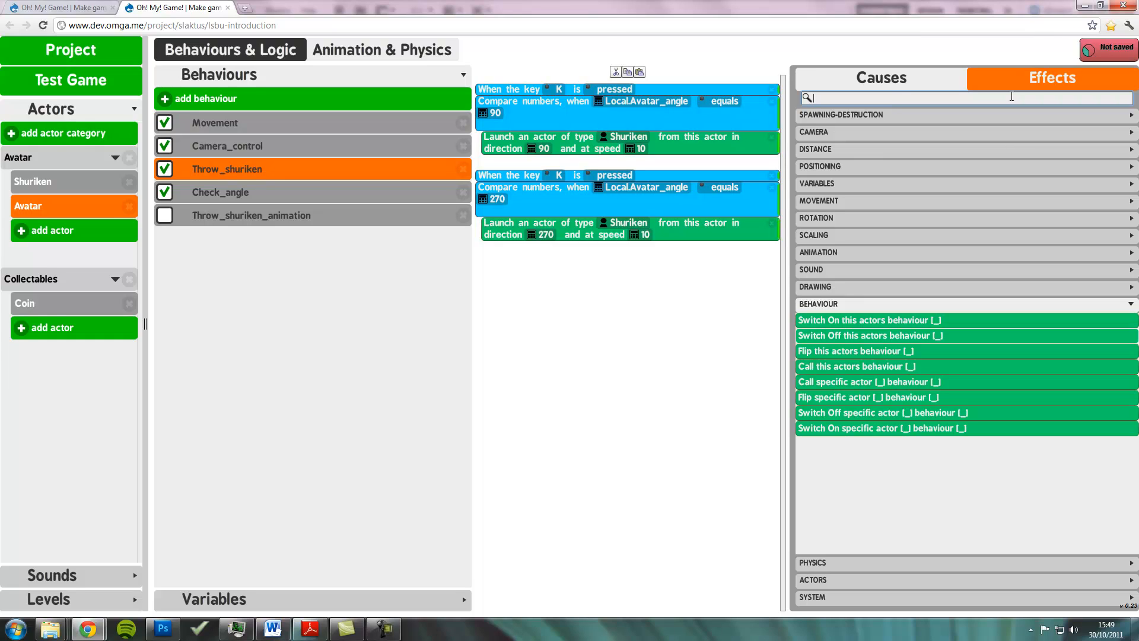
pyautogui.moveTo(918, 322); pyautogui.dragTo(623, 160)
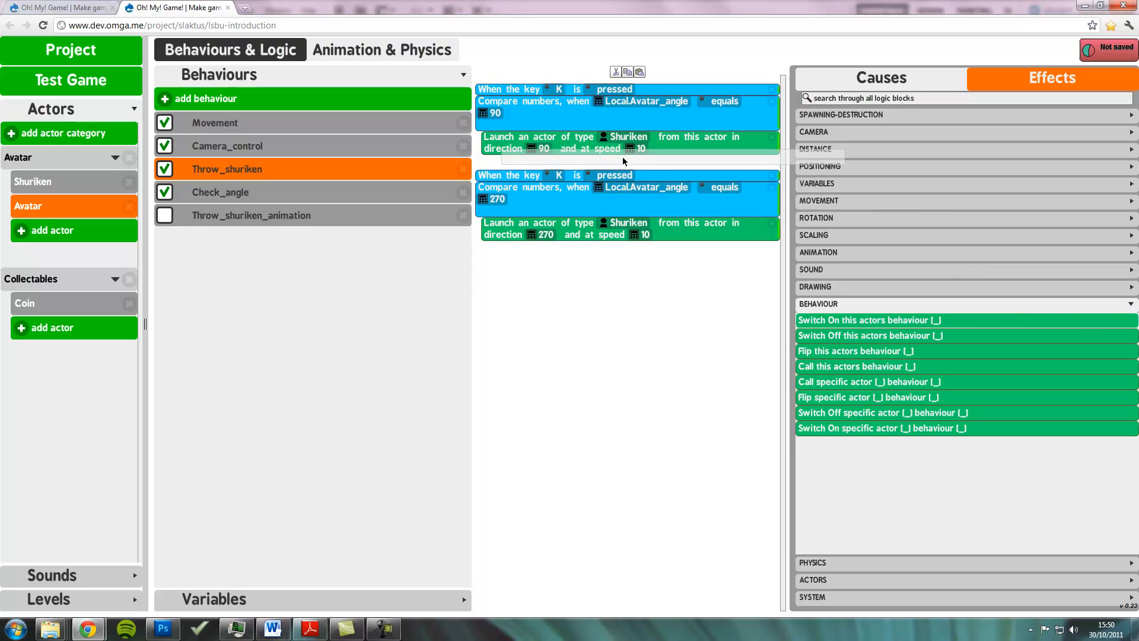
pyautogui.moveTo(623, 161); pyautogui.dragTo(624, 161)
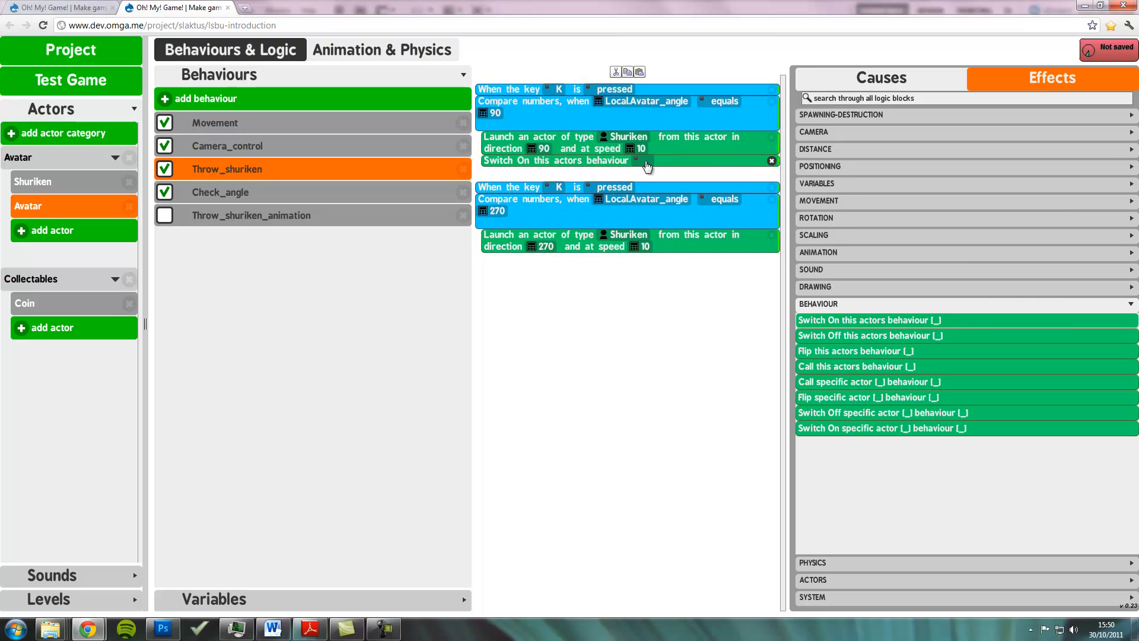
pyautogui.click(647, 164)
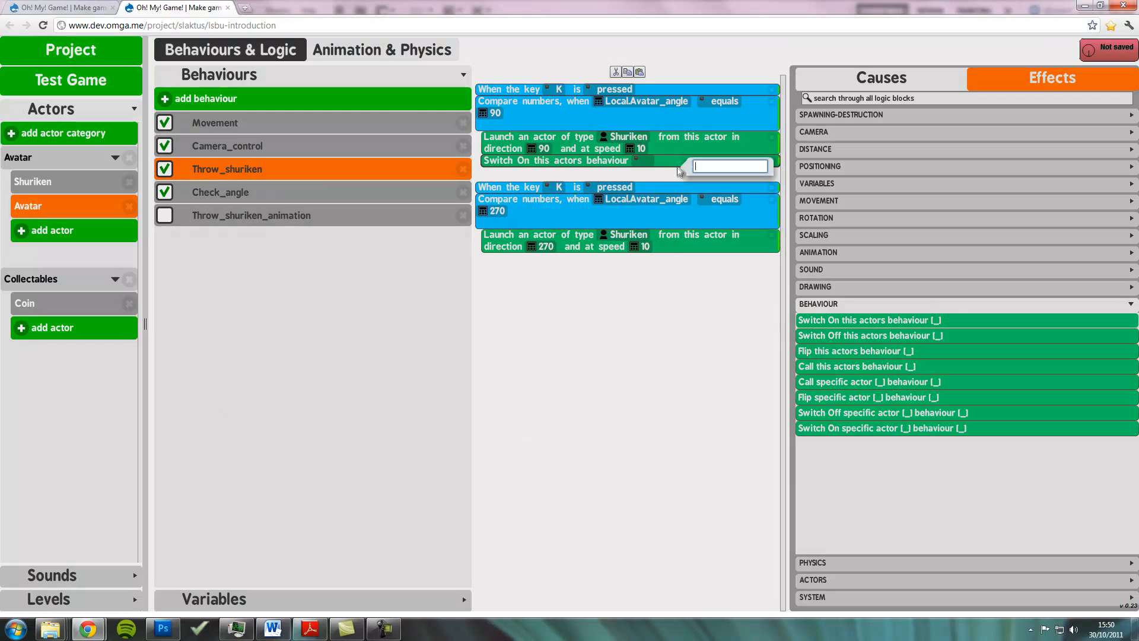
pyautogui.write('Throw_shuriken_animation')
pyautogui.press('Return')
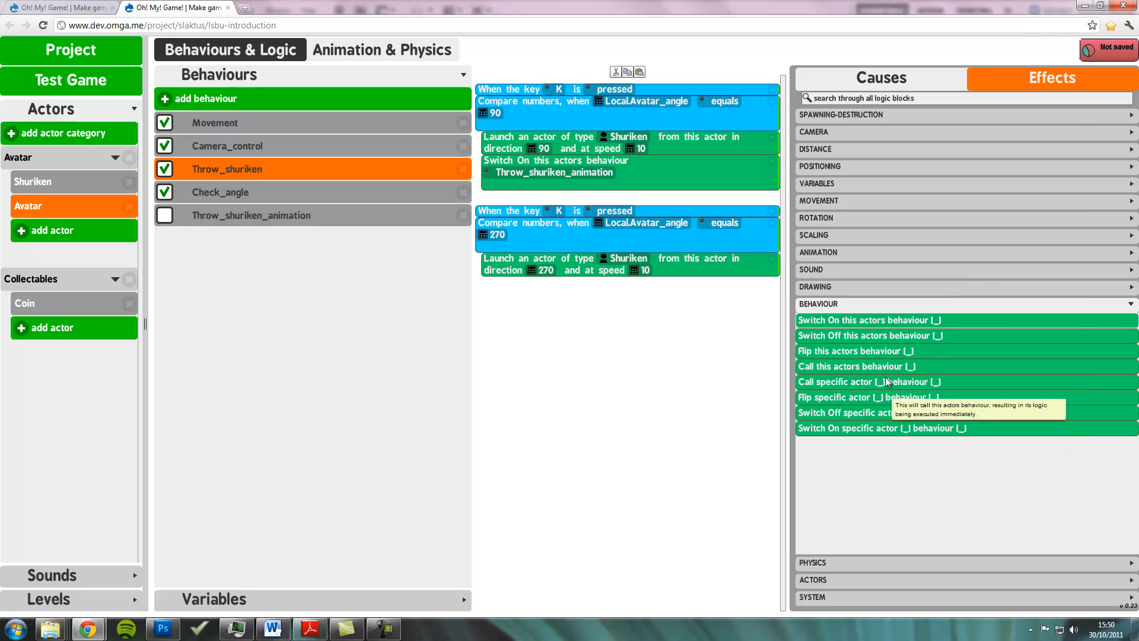
# - Add a Switch On this actor's behaviour effect for Throw_shuriken_animation after the direction 270 launch
pyautogui.moveTo(884, 335); pyautogui.dragTo(867, 372)
pyautogui.moveTo(850, 326); pyautogui.dragTo(605, 300)
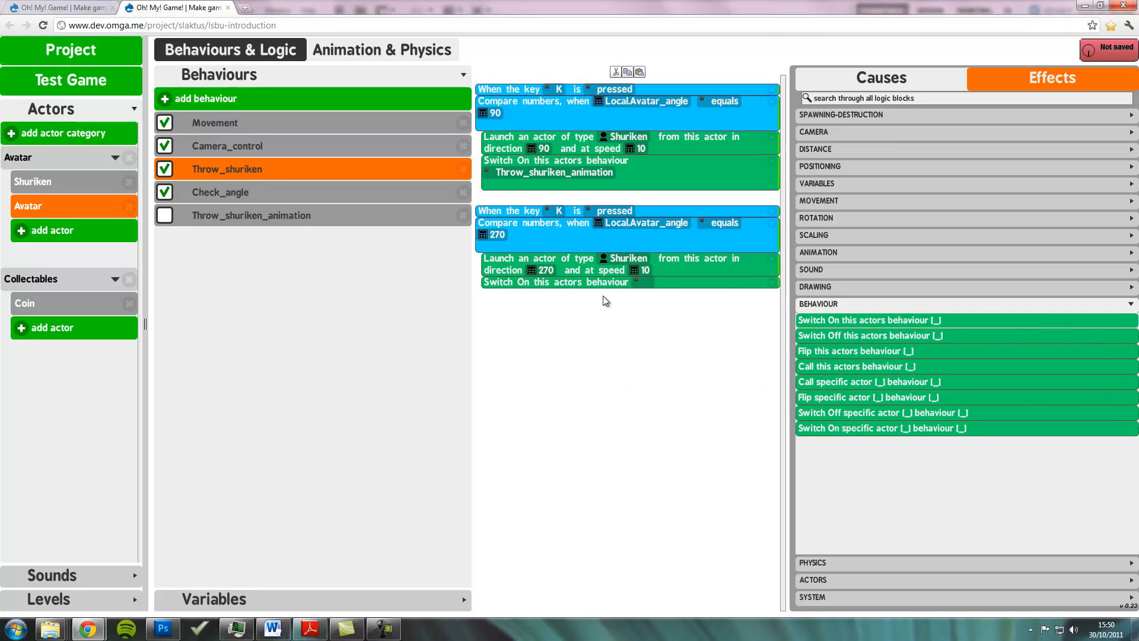
pyautogui.click(640, 287)
pyautogui.write('Th')
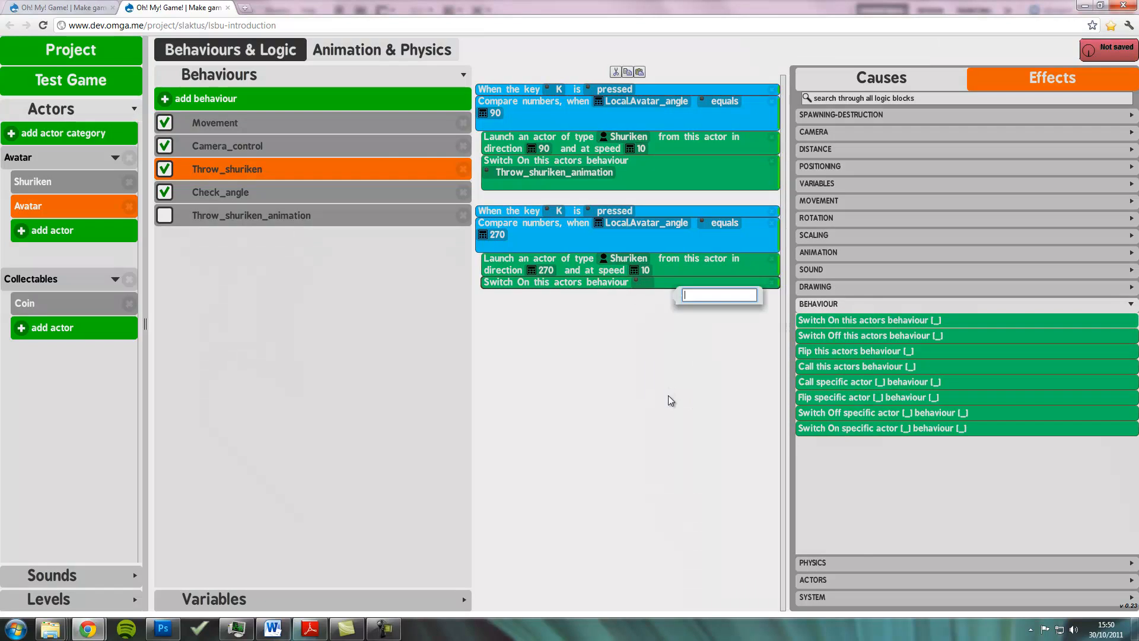
pyautogui.write('row_shuriken_animation')
pyautogui.press('Return')
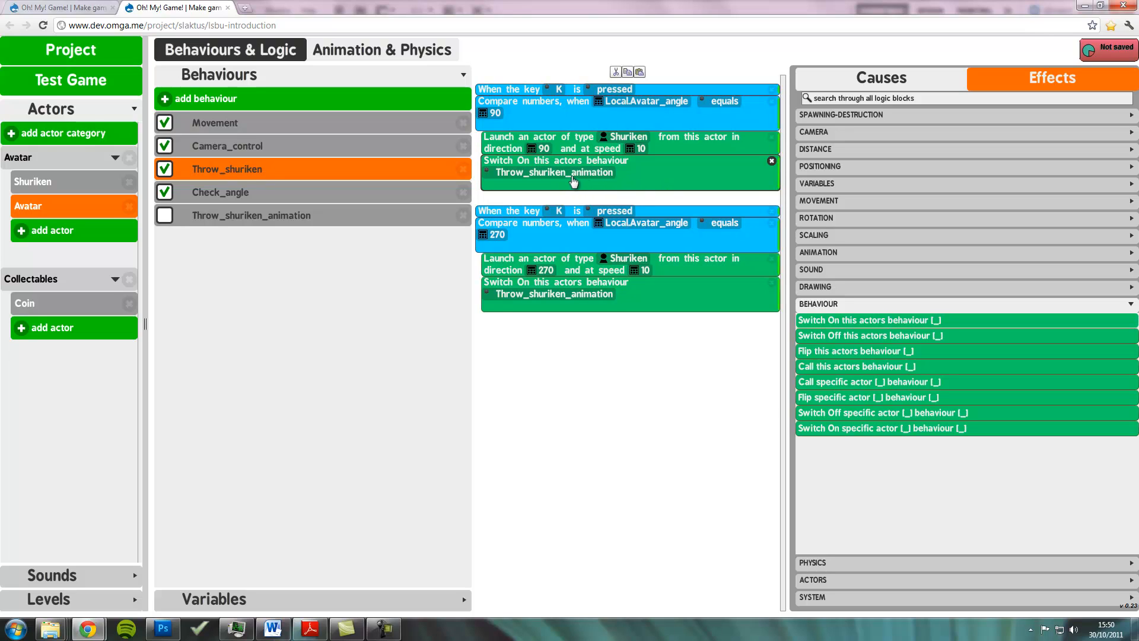
# - Review the Throw_shuriken_animation logic, and test the game by throwing shurikens and moving the Avatar left
pyautogui.click(350, 218)
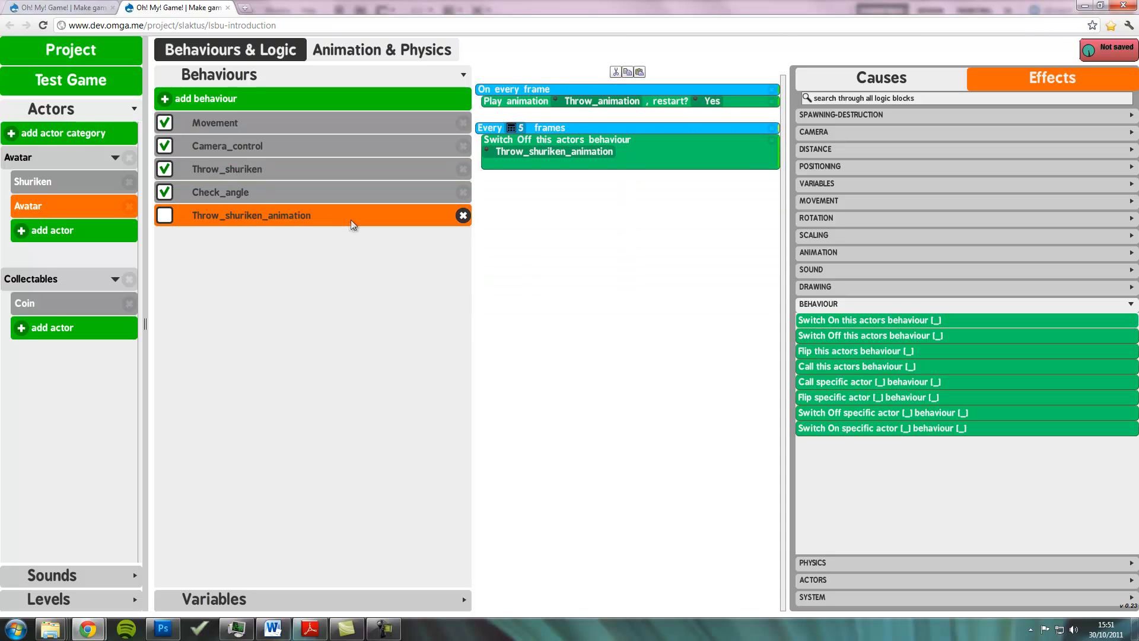
pyautogui.click(166, 217)
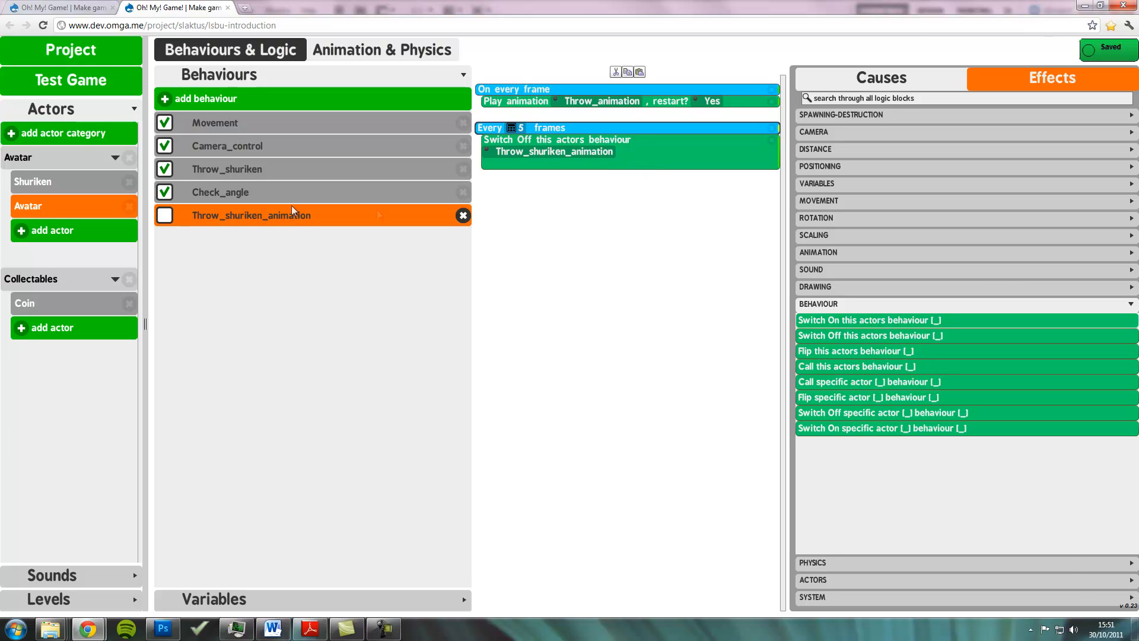
pyautogui.click(83, 79)
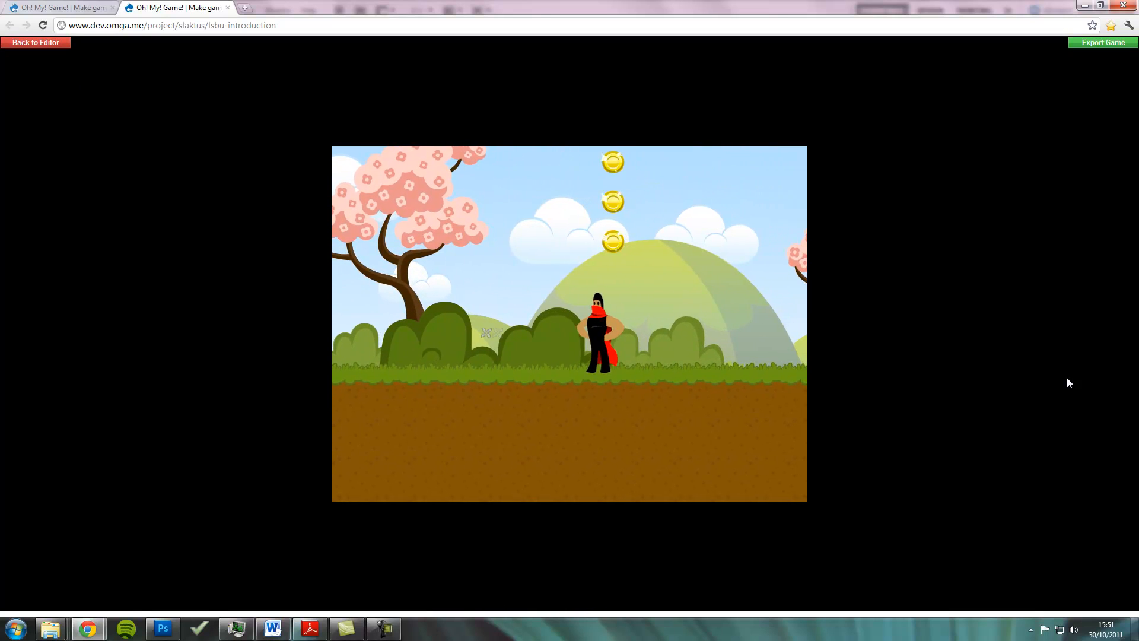
pyautogui.press('space')
pyautogui.press('space')
pyautogui.press('space')
pyautogui.press('space')
pyautogui.press('space')
pyautogui.press('Left')
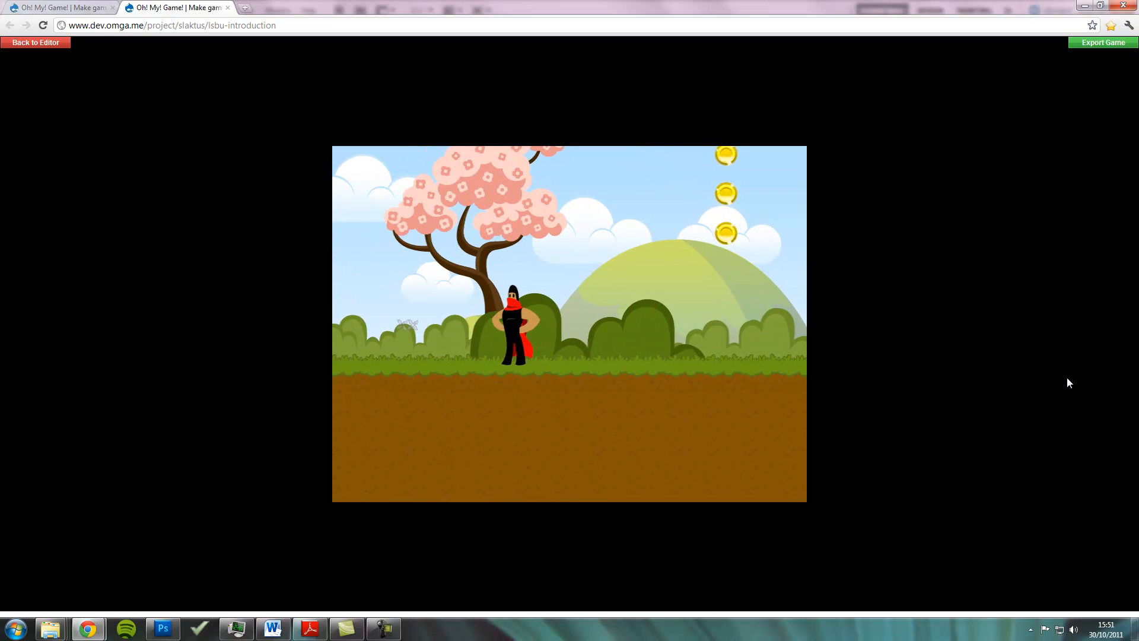
# - Return to the editor and set the Throw_animation effect's restart option to No
pyautogui.click(41, 46)
pyautogui.click(712, 101)
pyautogui.click(721, 122)
# - Test the game again by running and jumping in both directions, and return to the editor
pyautogui.click(96, 89)
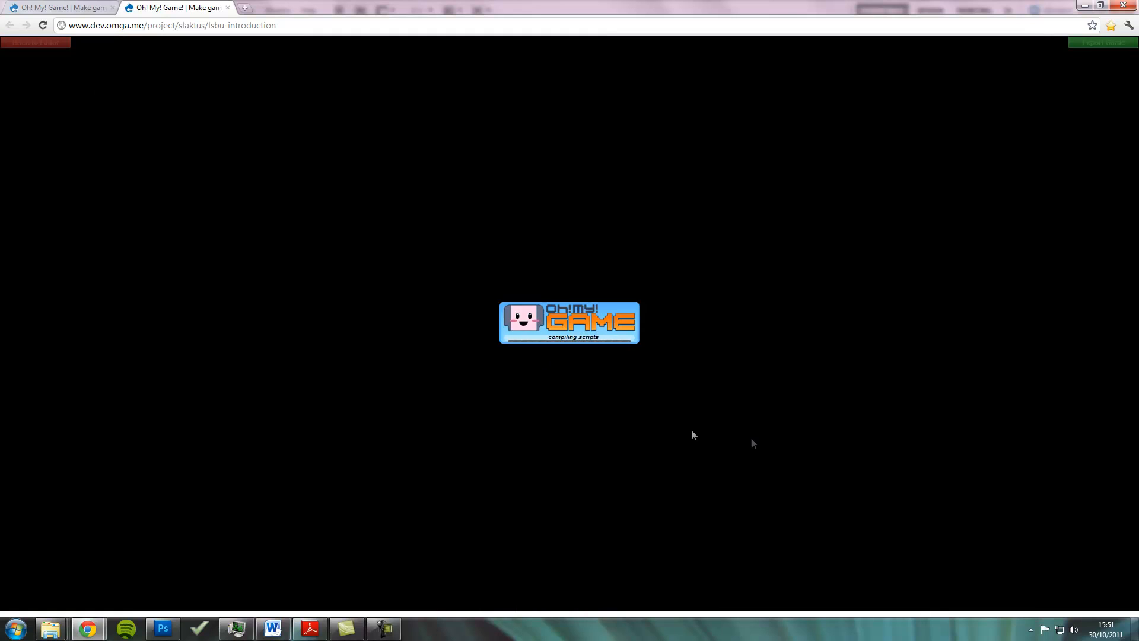
pyautogui.press('Right')
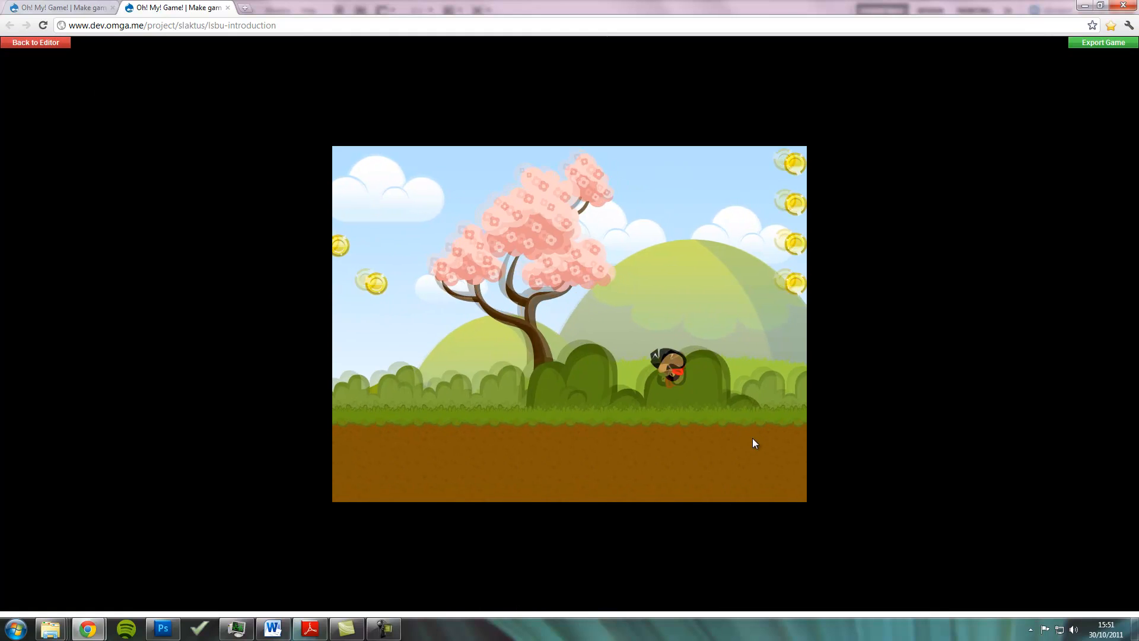
pyautogui.press('Up')
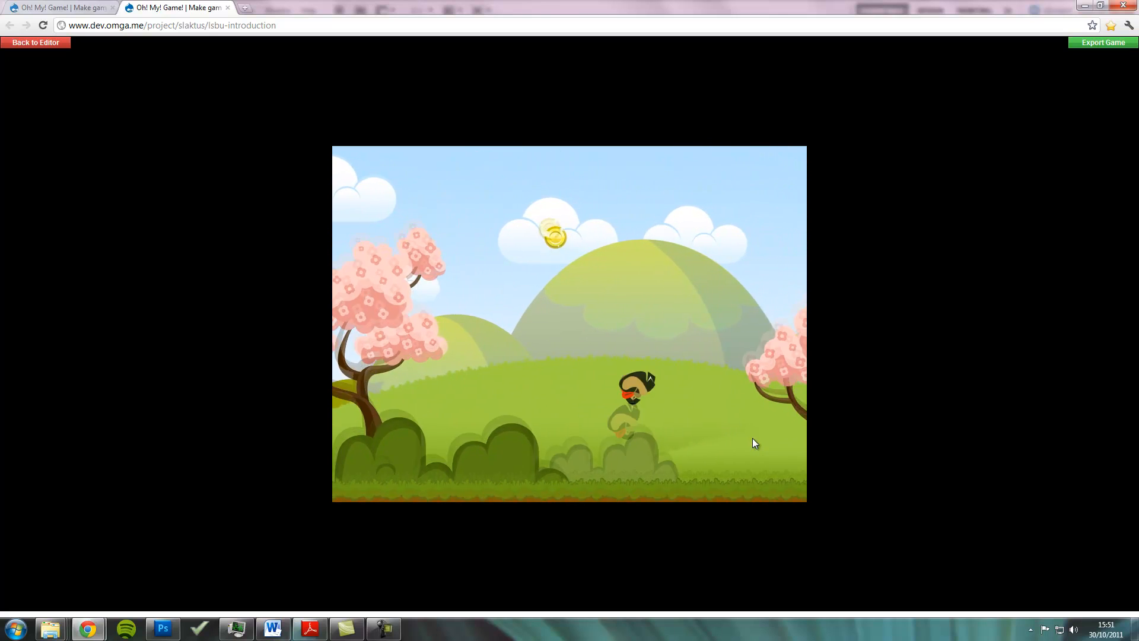
pyautogui.press('Left')
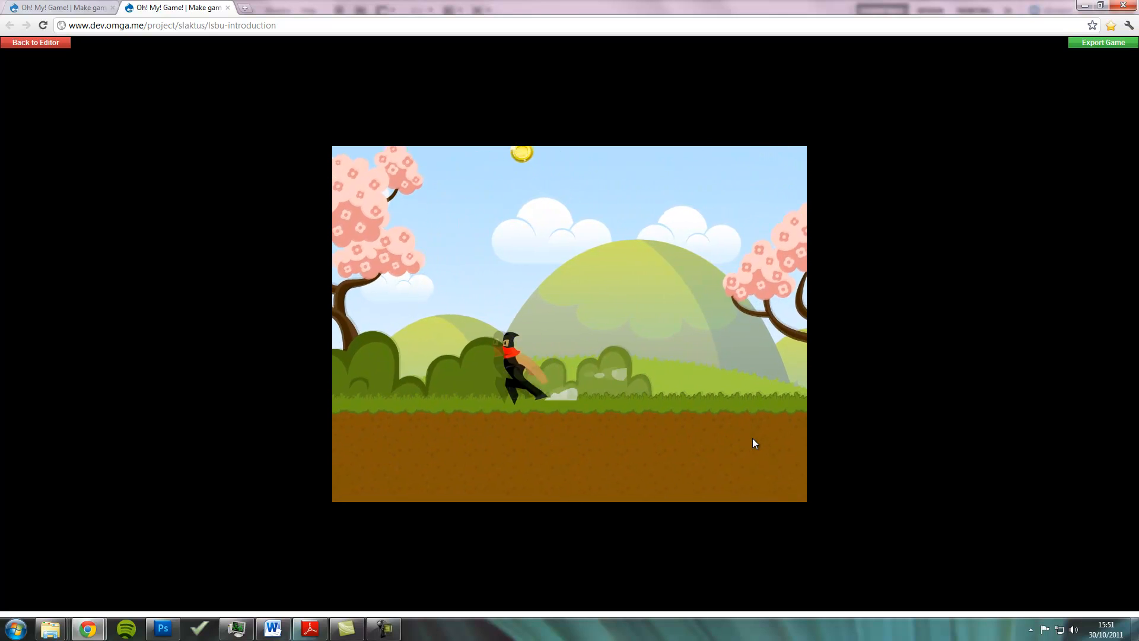
pyautogui.click(32, 49)
pyautogui.hotkey('alt', 'Tab')
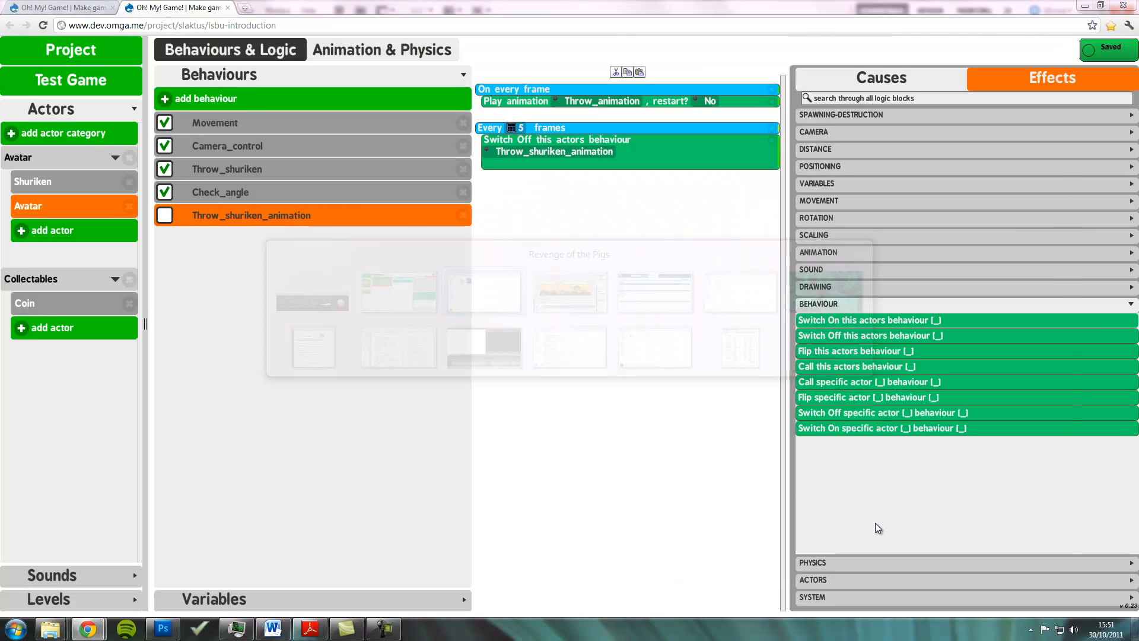
pyautogui.hotkey('alt', 'Tab')
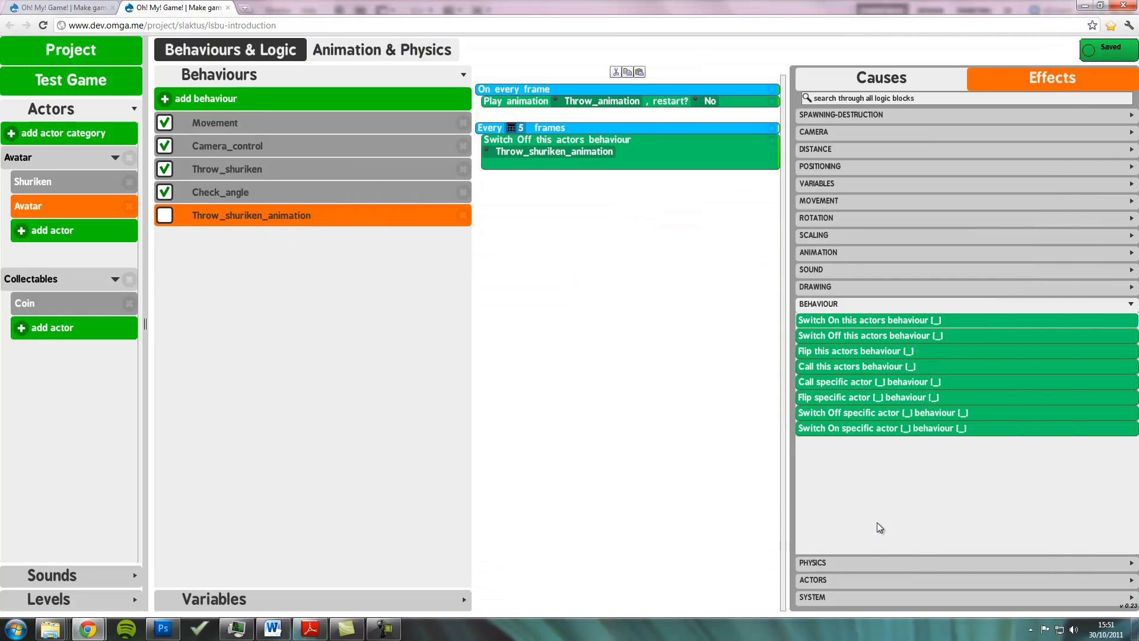